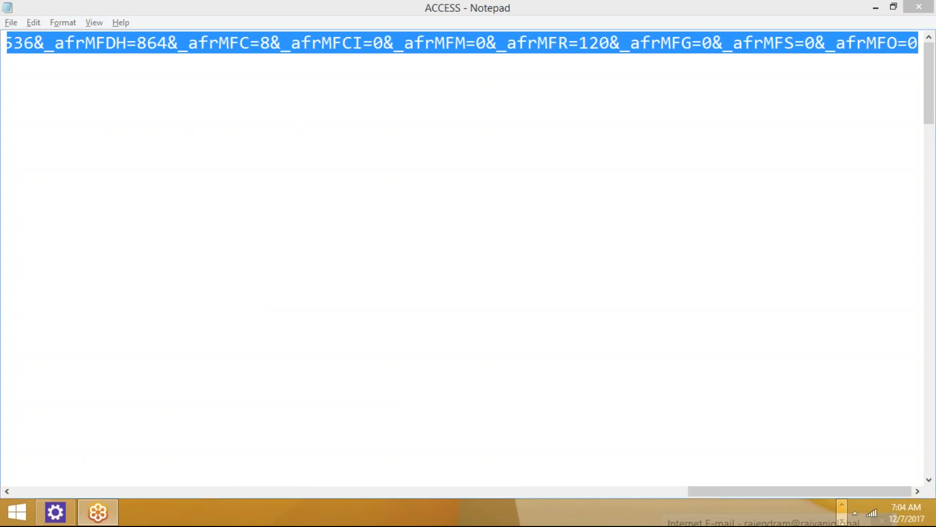
- Load the Oracle Applications Cloud sign-in page in a new tab of the Google Drive Chrome window
{"action": "left_click", "coordinate": [842, 506]}
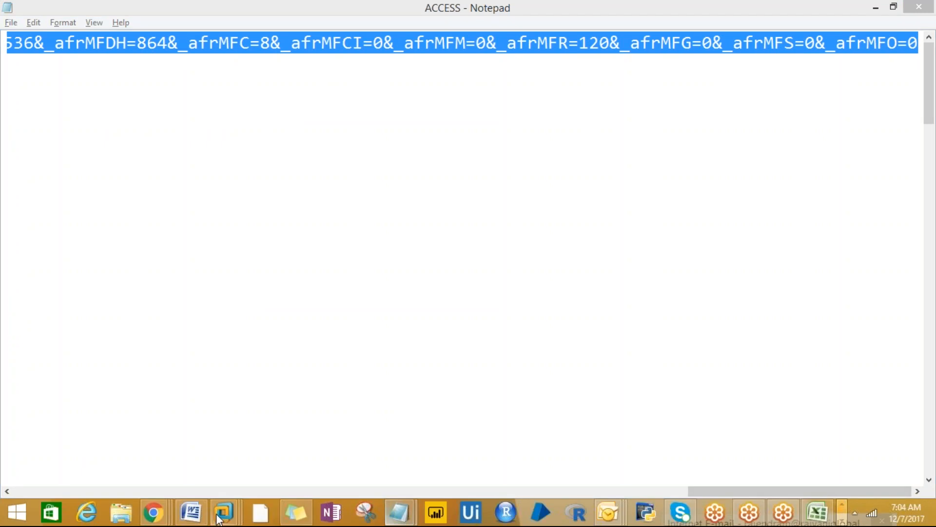
{"action": "mouse_move", "coordinate": [153, 512]}
{"action": "left_click", "coordinate": [104, 420]}
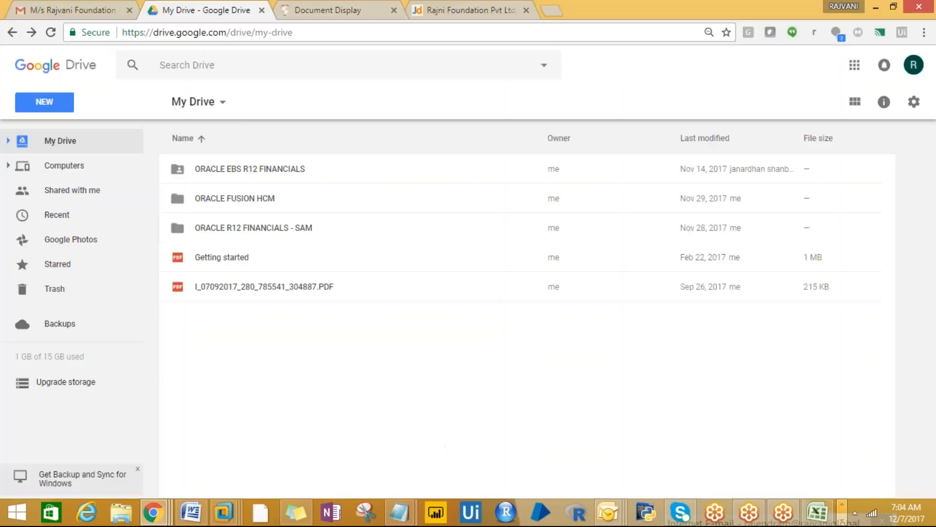
{"action": "left_click", "coordinate": [553, 10]}
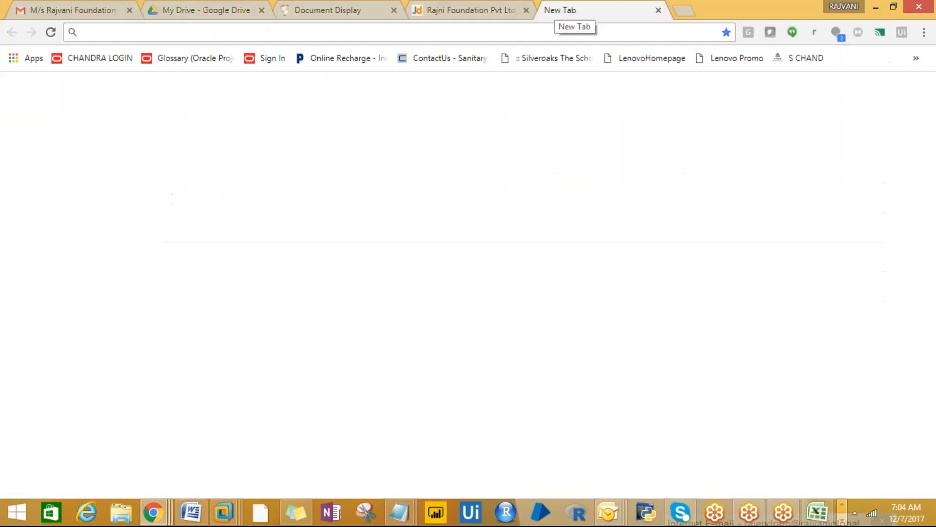
{"action": "key", "text": "ctrl+v"}
{"action": "key", "text": "Return"}
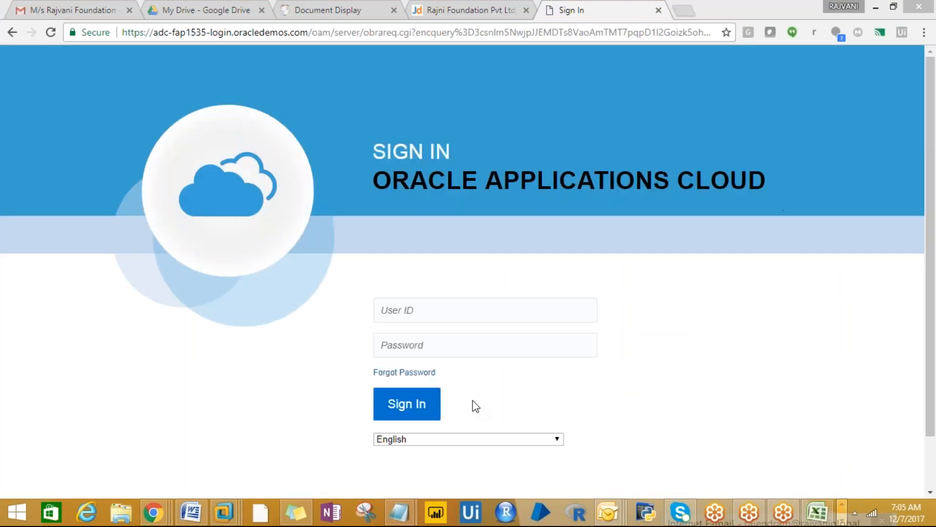
- Select and copy the stored Fusion password in the ACCESS Notepad file
{"action": "mouse_move", "coordinate": [399, 512]}
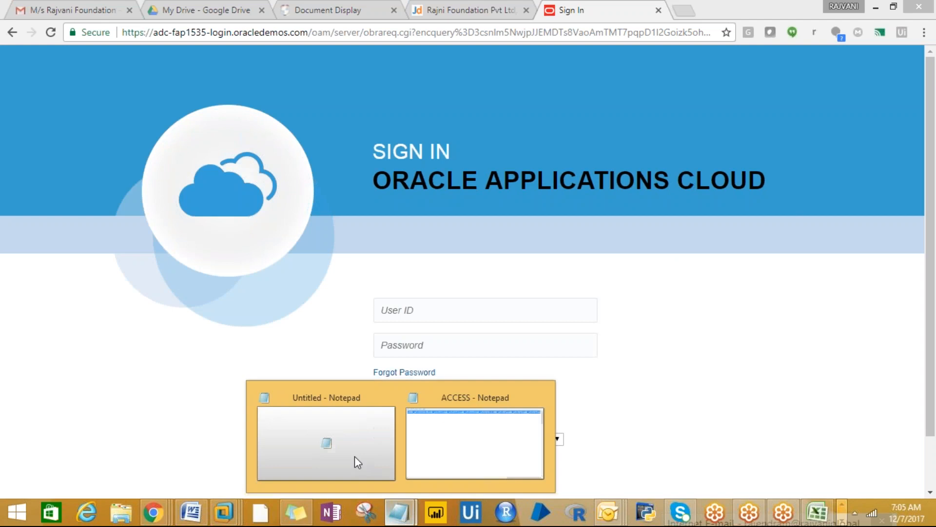
{"action": "left_click", "coordinate": [458, 439]}
{"action": "left_click_drag", "start_coordinate": [439, 431], "coordinate": [466, 482]}
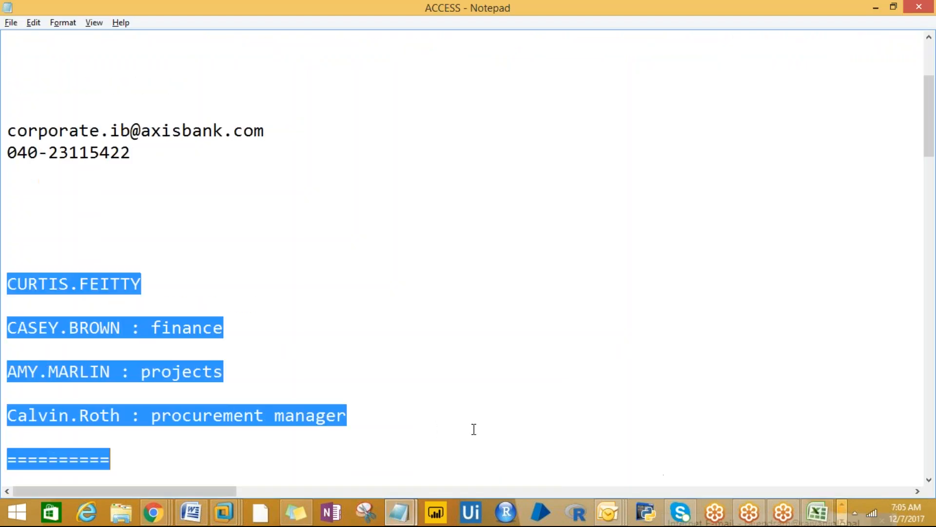
{"action": "left_click", "coordinate": [6, 85]}
{"action": "key", "text": "Up"}
{"action": "key", "text": "Up"}
{"action": "key", "text": "Up"}
{"action": "key", "text": "Up"}
{"action": "key", "text": "Up"}
{"action": "key", "text": "Up"}
{"action": "key", "text": "Up"}
{"action": "key", "text": "Up"}
{"action": "key", "text": "Up"}
{"action": "key", "text": "Up"}
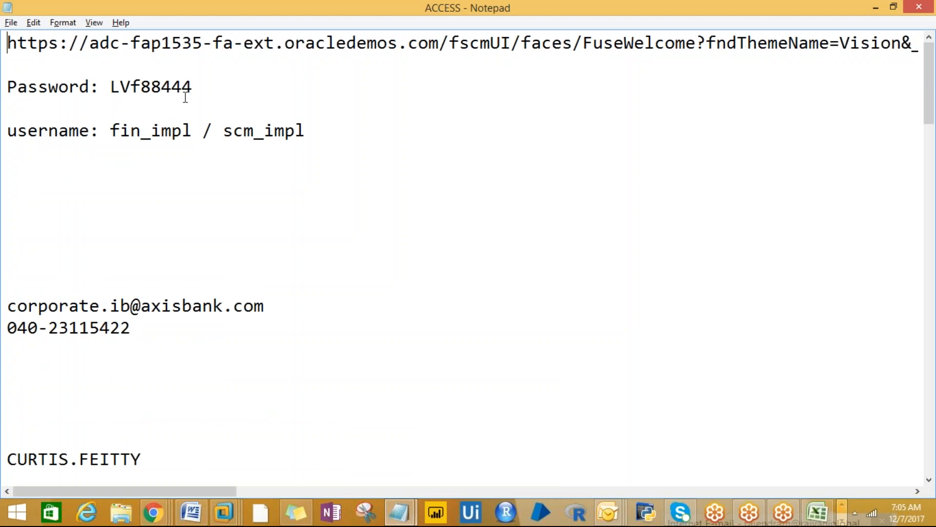
{"action": "left_click_drag", "start_coordinate": [191, 86], "coordinate": [108, 84]}
{"action": "key", "text": "alt+Tab"}
{"action": "key", "text": "alt+Tab"}
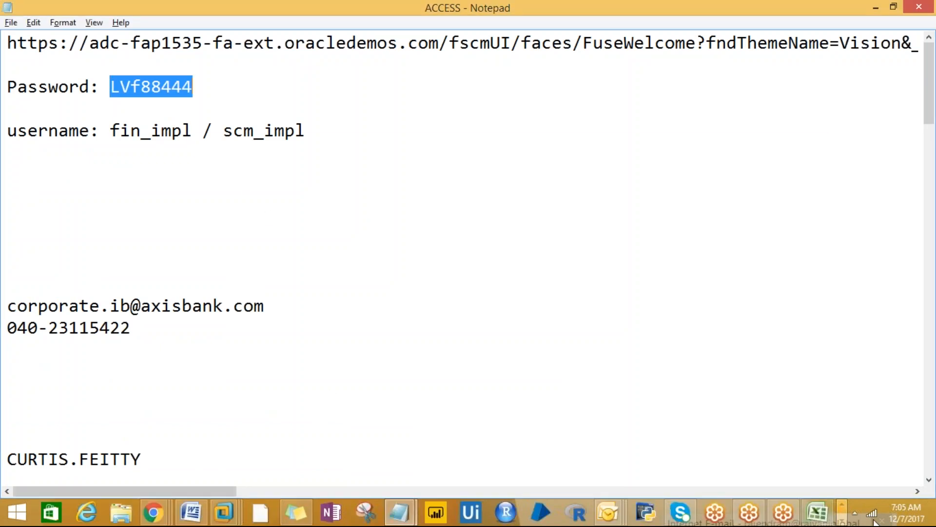
- Return to the Oracle sign-in window in Chrome
{"action": "left_click", "coordinate": [843, 518]}
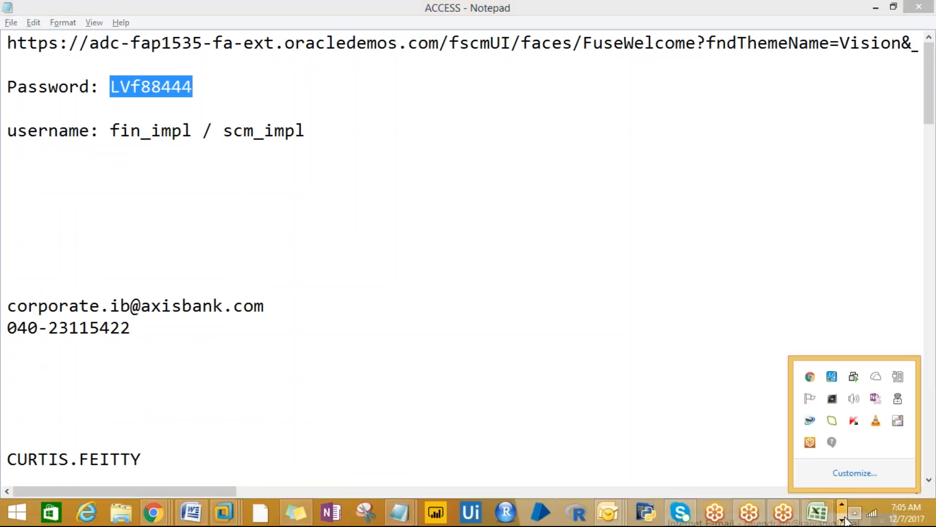
{"action": "left_click", "coordinate": [845, 521]}
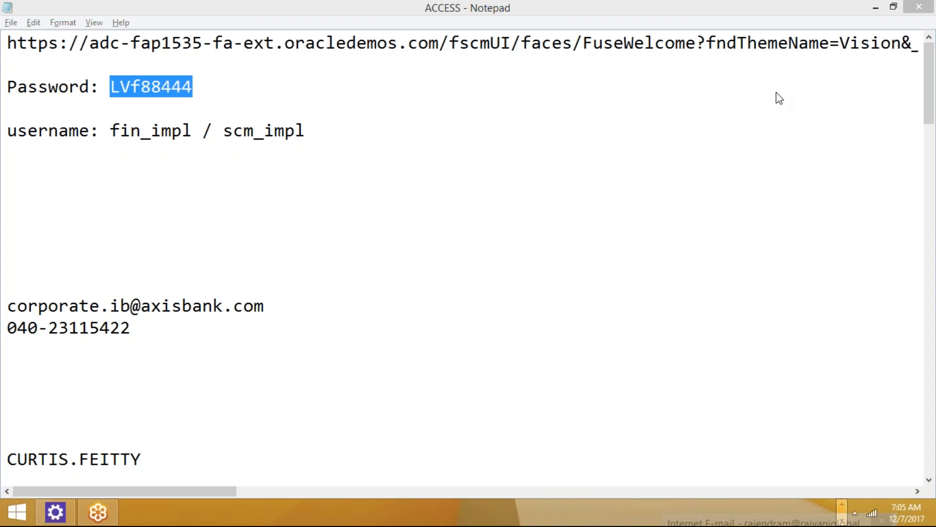
{"action": "left_click", "coordinate": [841, 506]}
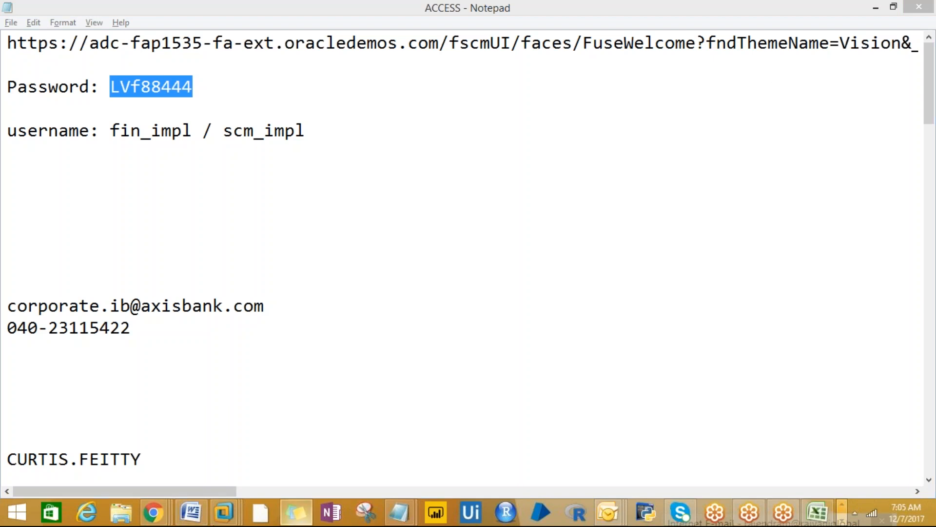
{"action": "mouse_move", "coordinate": [153, 512]}
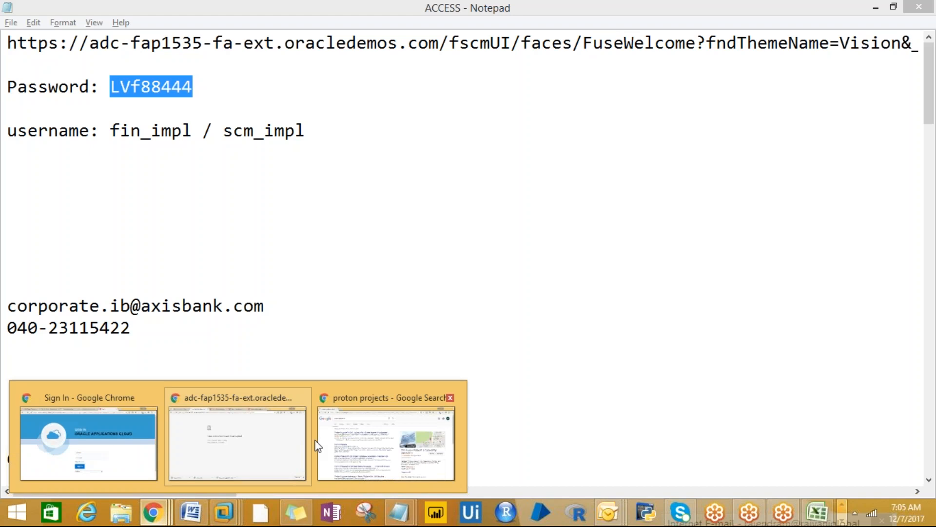
{"action": "left_click", "coordinate": [104, 452]}
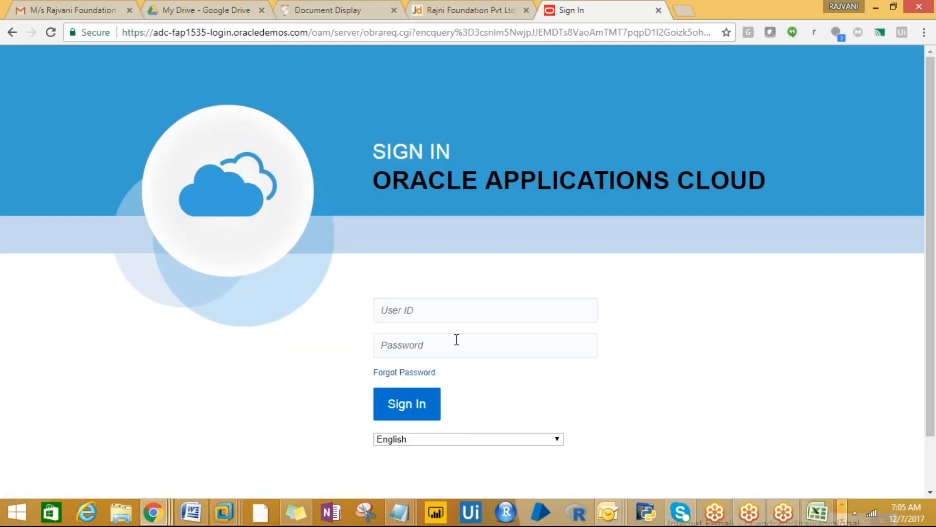
- Sign in with the saved Fusion user ID and a re-entered password to reach the Vision home page
{"action": "left_click", "coordinate": [431, 315]}
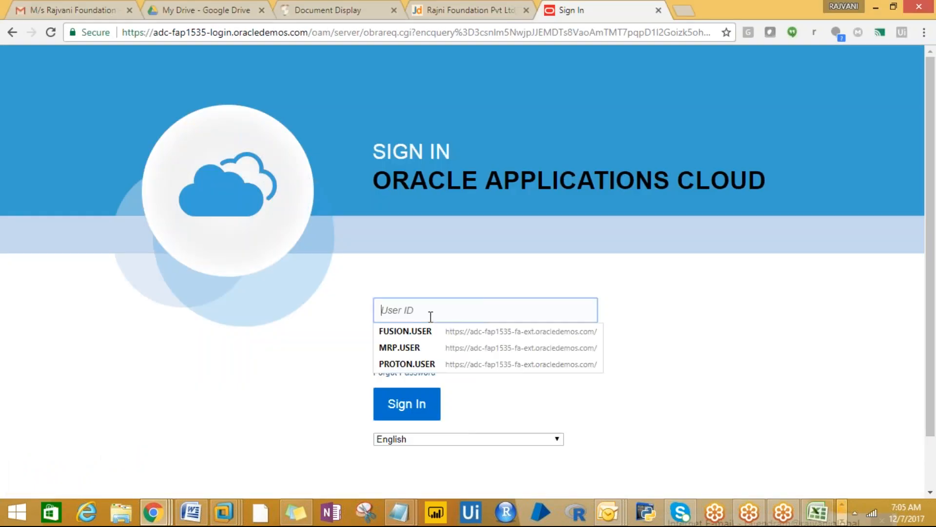
{"action": "left_click", "coordinate": [418, 330]}
{"action": "left_click", "coordinate": [412, 339]}
{"action": "left_click", "coordinate": [351, 347]}
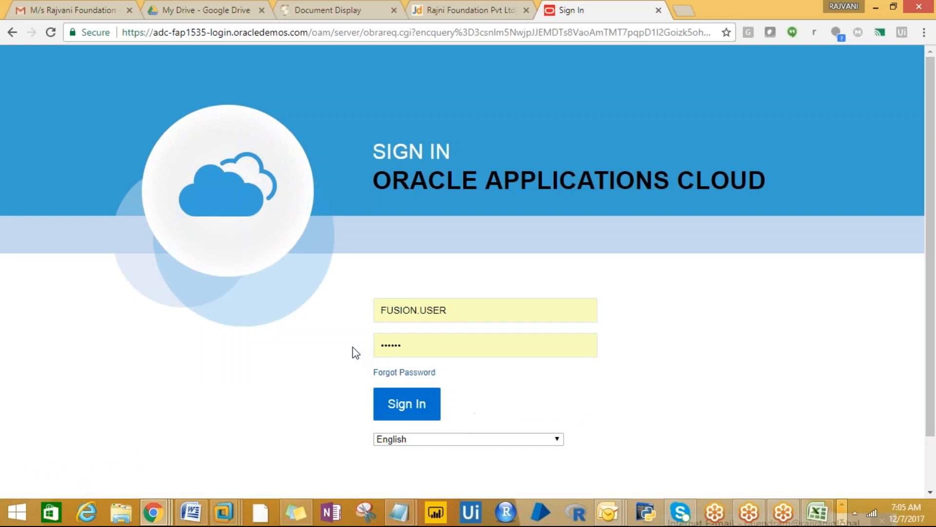
{"action": "left_click", "coordinate": [401, 341]}
{"action": "key", "text": "BackSpace"}
{"action": "key", "text": "BackSpace"}
{"action": "key", "text": "BackSpace"}
{"action": "key", "text": "BackSpace"}
{"action": "key", "text": "BackSpace"}
{"action": "key", "text": "BackSpace"}
{"action": "type", "text": "•••••••••"}
{"action": "left_click", "coordinate": [413, 406]}
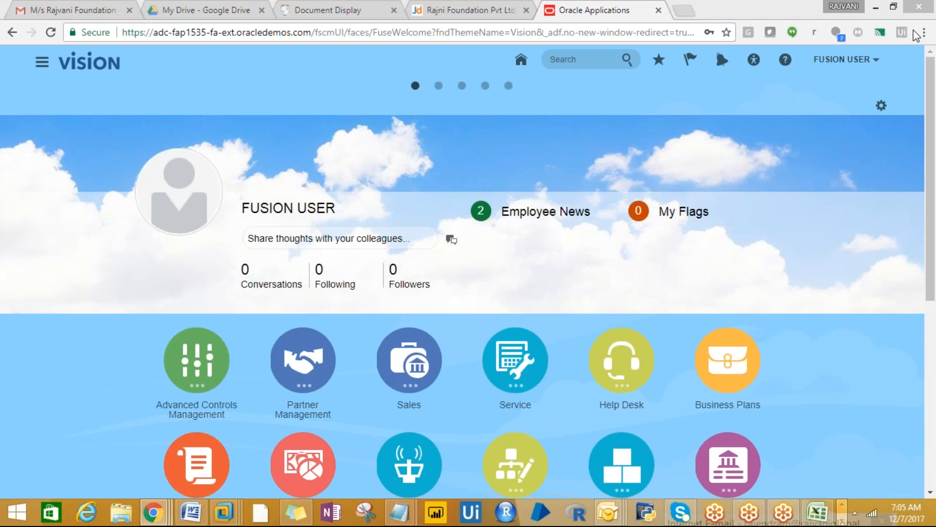
{"action": "left_click", "coordinate": [787, 517]}
{"action": "left_click", "coordinate": [789, 519]}
- Review the FUSION FINANCIALS notes on the 02-12-17 and Doubts sheets, including Roles and EBS-Fusion Difference
{"action": "left_click", "coordinate": [817, 512]}
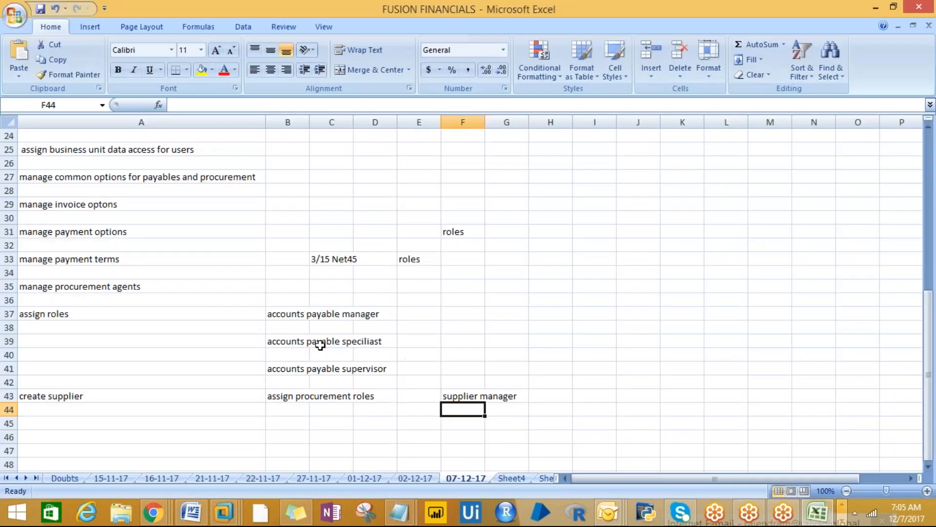
{"action": "left_click", "coordinate": [420, 477]}
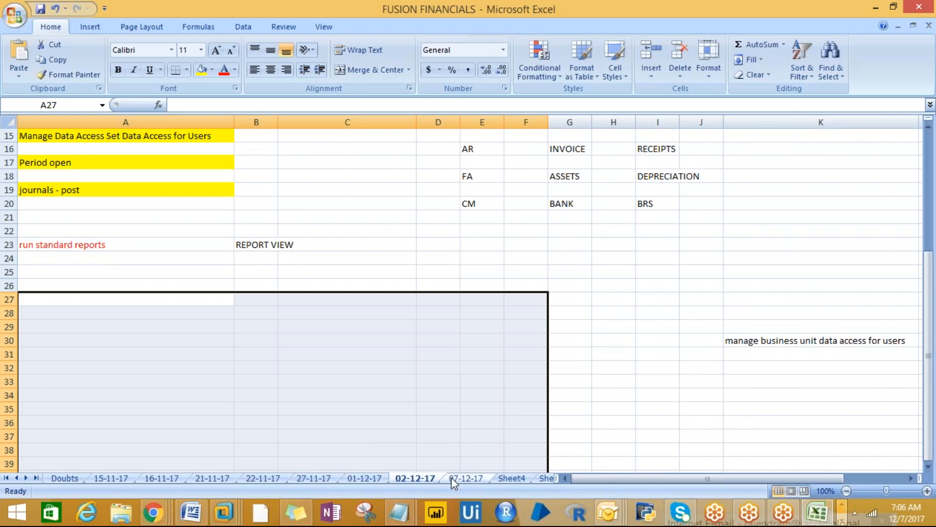
{"action": "left_click", "coordinate": [46, 247]}
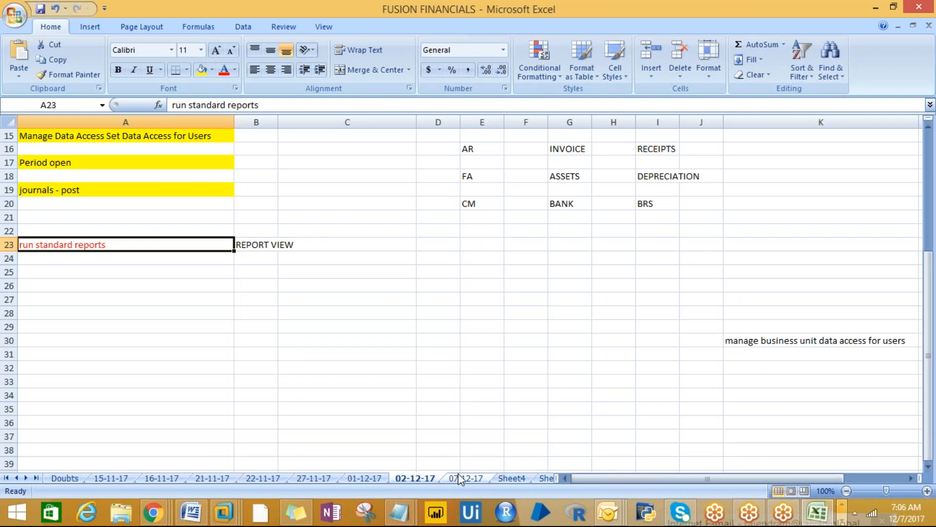
{"action": "left_click", "coordinate": [65, 478]}
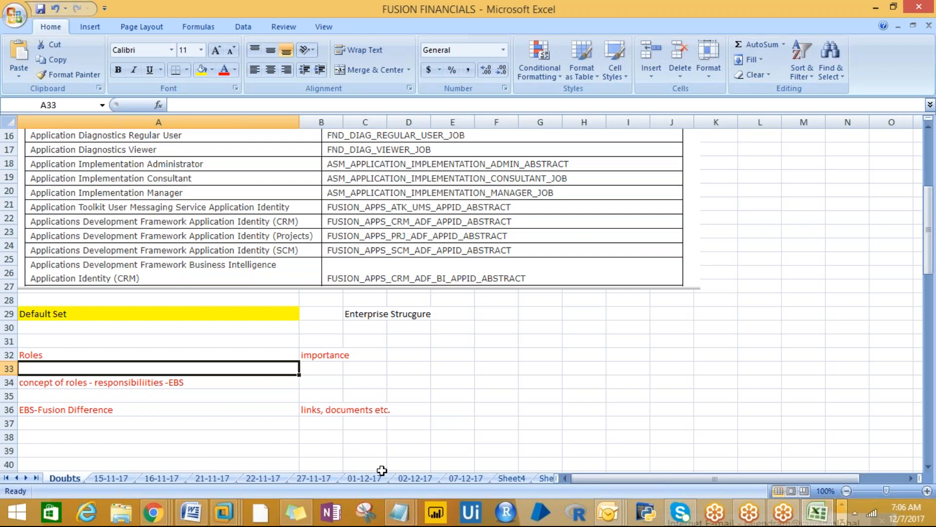
{"action": "left_click_drag", "start_coordinate": [30, 382], "coordinate": [317, 415]}
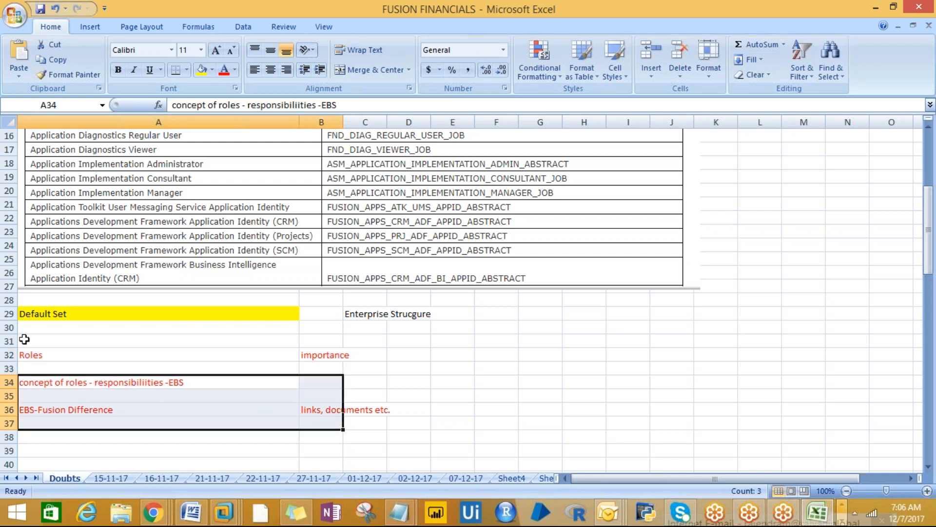
{"action": "left_click_drag", "start_coordinate": [25, 352], "coordinate": [224, 413]}
{"action": "left_click", "coordinate": [224, 413]}
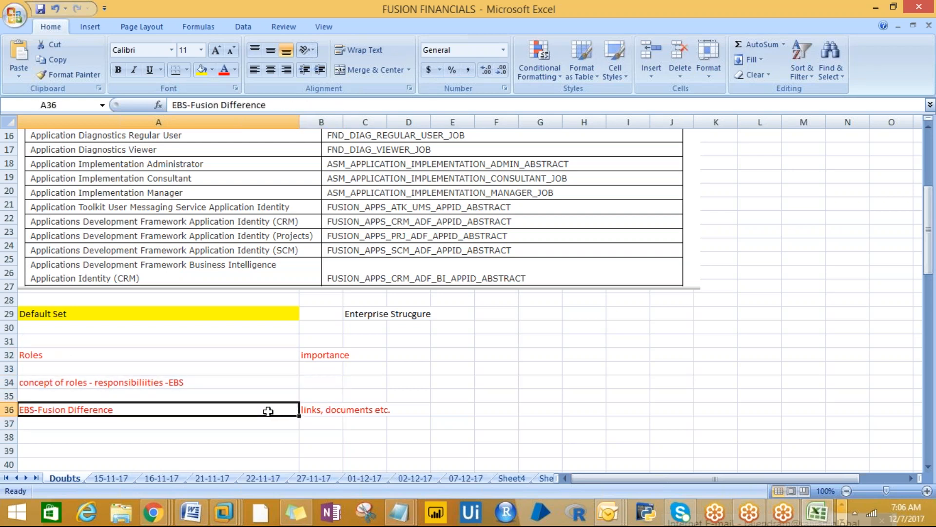
{"action": "left_click", "coordinate": [33, 357]}
{"action": "left_click", "coordinate": [38, 383]}
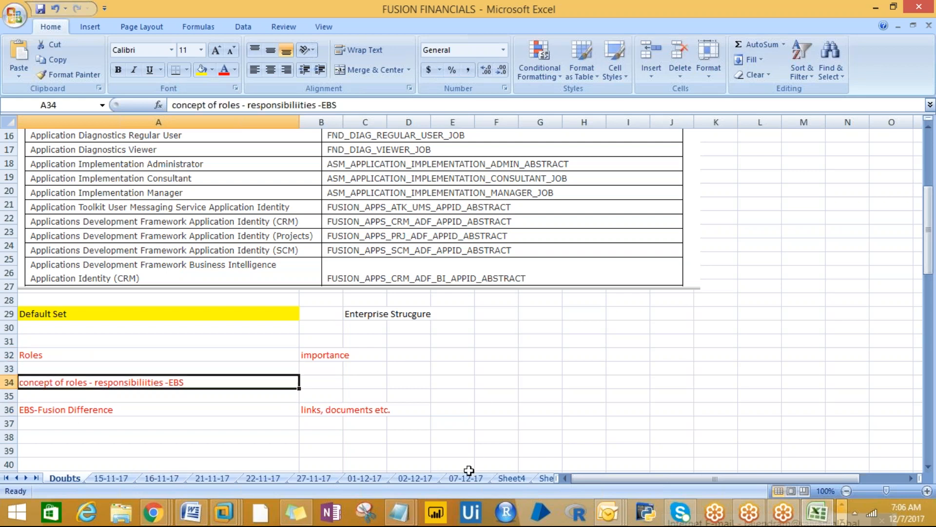
- Copy the run standard reports note into Doubts cell A38 and save the workbook
{"action": "left_click", "coordinate": [419, 477]}
{"action": "key", "text": "ctrl+c"}
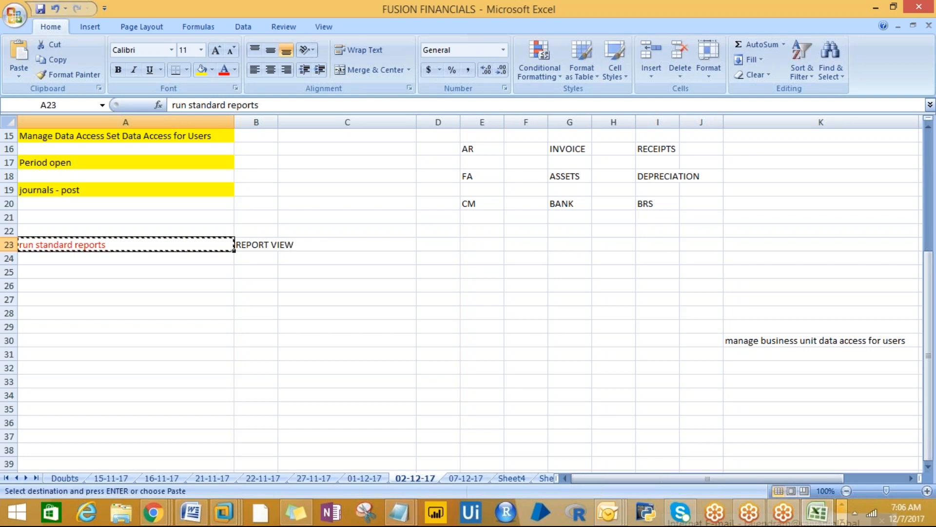
{"action": "left_click", "coordinate": [48, 477]}
{"action": "left_click", "coordinate": [32, 435]}
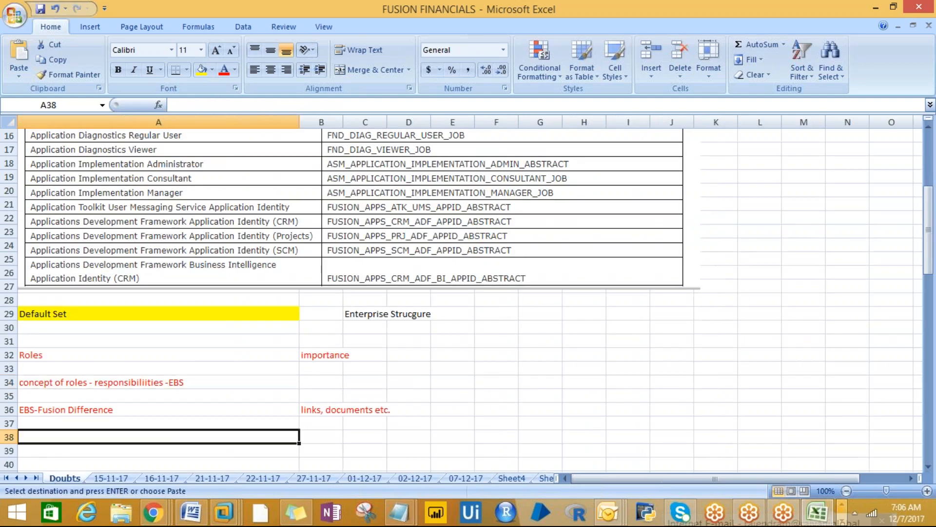
{"action": "key", "text": "ctrl+v"}
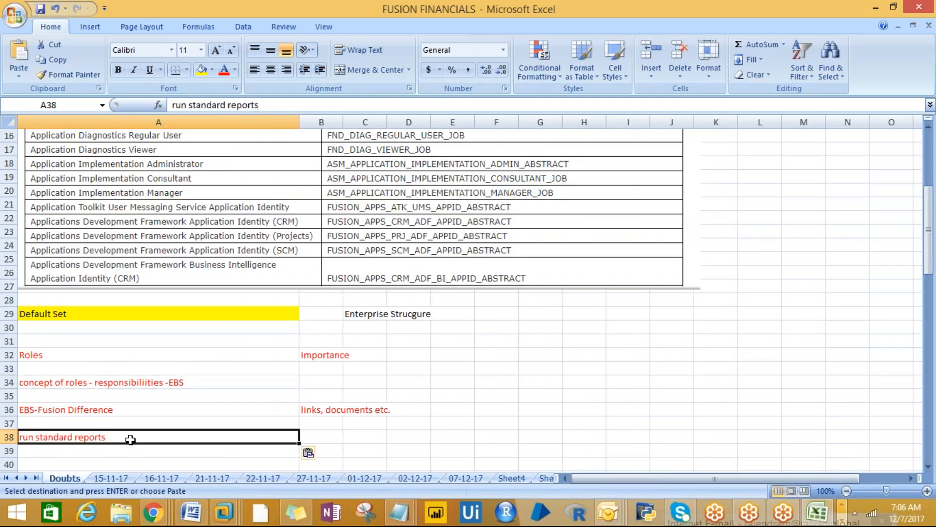
{"action": "key", "text": "ctrl+s"}
- Check the reversal note atop sheet 07-12-17, then return to the Oracle Applications page
{"action": "left_click", "coordinate": [414, 478]}
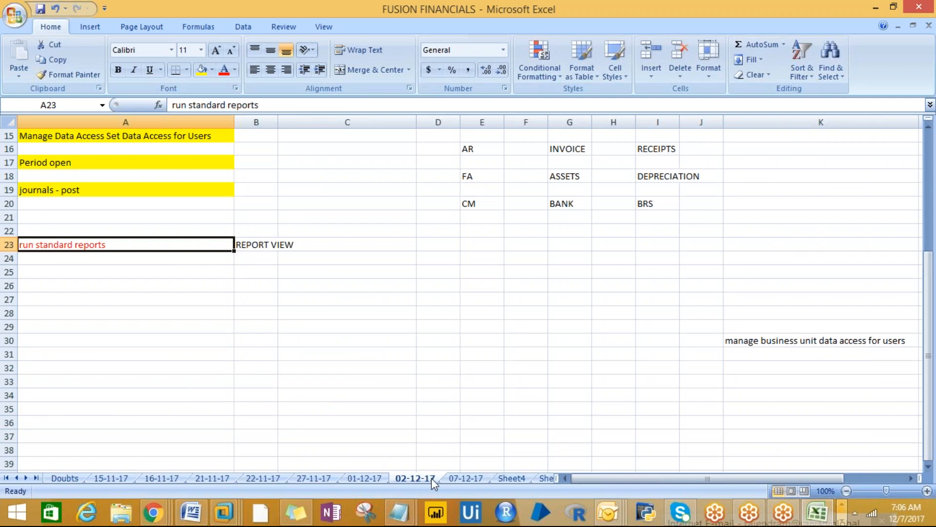
{"action": "left_click", "coordinate": [458, 476]}
{"action": "left_click", "coordinate": [66, 138]}
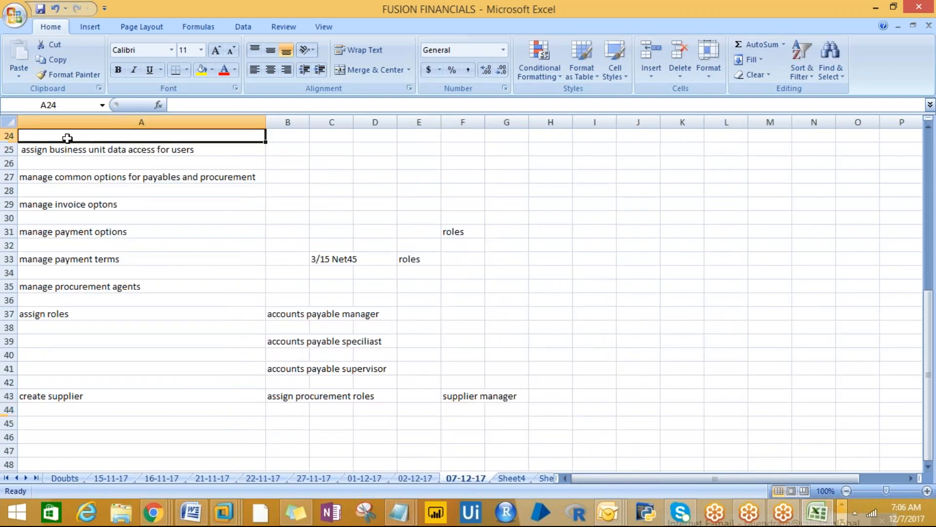
{"action": "key", "text": "Up"}
{"action": "key", "text": "Up"}
{"action": "key", "text": "Up"}
{"action": "key", "text": "Up"}
{"action": "key", "text": "Up"}
{"action": "key", "text": "Up"}
{"action": "key", "text": "Up"}
{"action": "key", "text": "Up"}
{"action": "key", "text": "Up"}
{"action": "key", "text": "Up"}
{"action": "key", "text": "Up"}
{"action": "key", "text": "Up"}
{"action": "key", "text": "Up"}
{"action": "key", "text": "Up"}
{"action": "key", "text": "Up"}
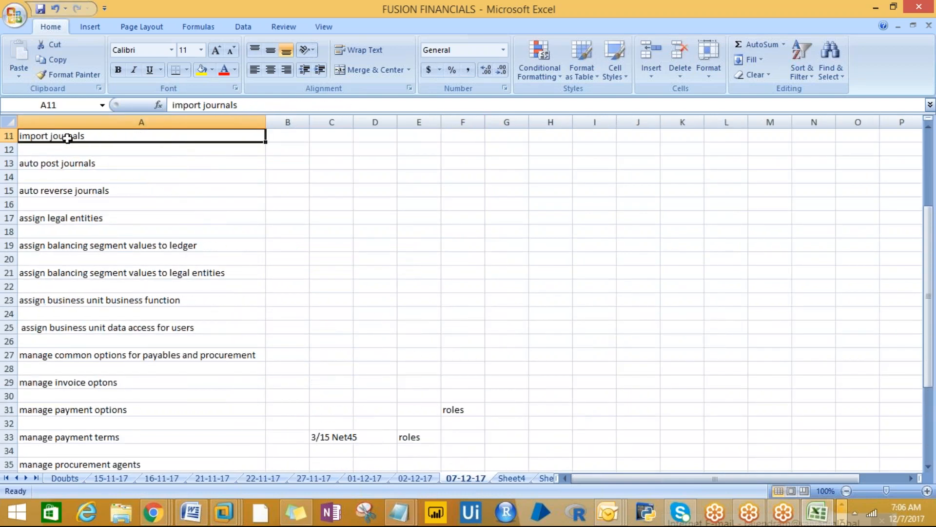
{"action": "key", "text": "Up"}
{"action": "key", "text": "Up"}
{"action": "key", "text": "Up"}
{"action": "key", "text": "Up"}
{"action": "key", "text": "Up"}
{"action": "key", "text": "Up"}
{"action": "key", "text": "Up"}
{"action": "key", "text": "Up"}
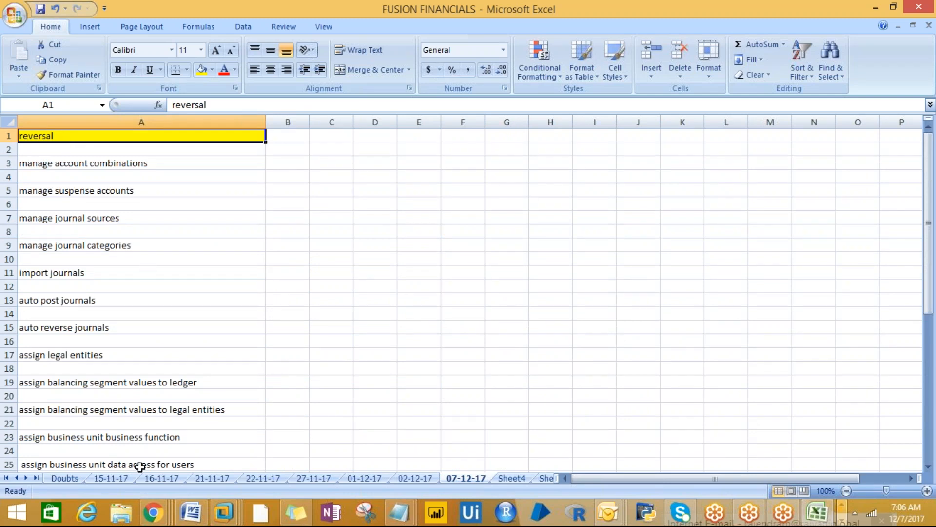
{"action": "left_click", "coordinate": [152, 519]}
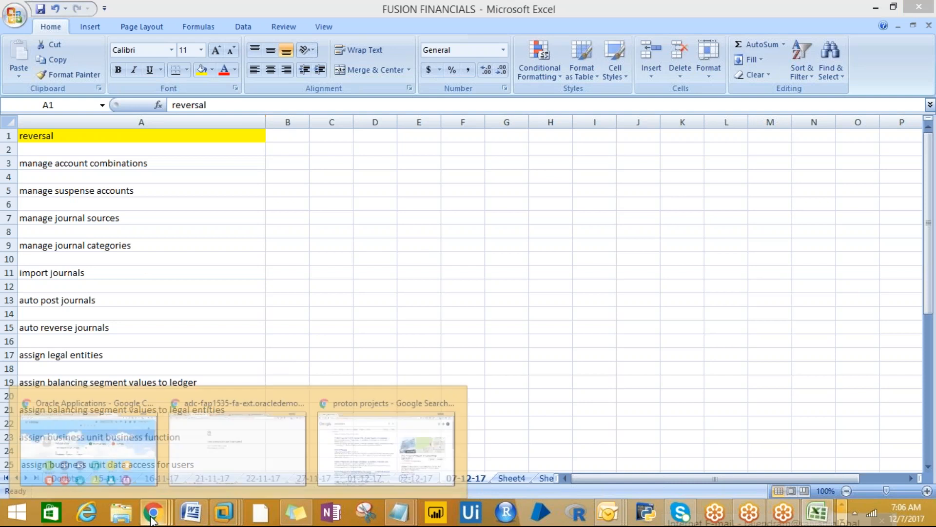
{"action": "left_click", "coordinate": [85, 442]}
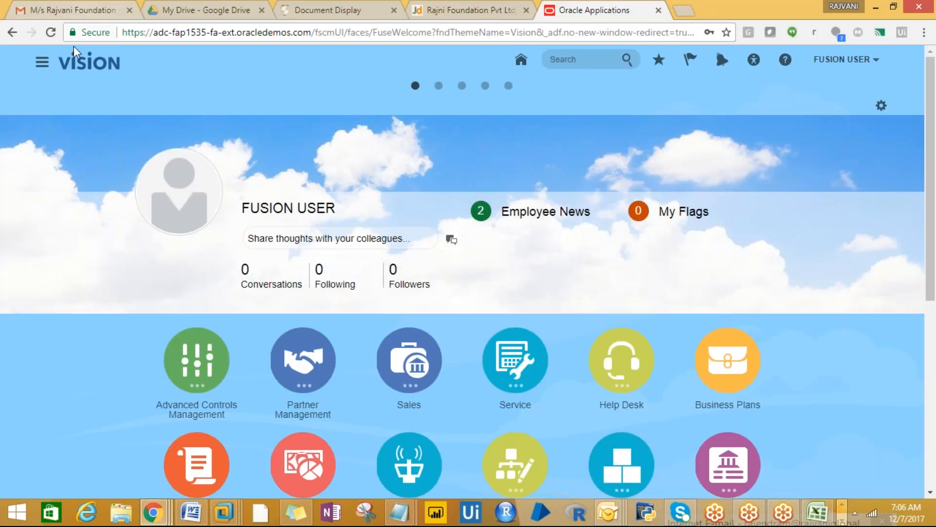
- Go full screen and open General Accounting > Journals from the Navigator
{"action": "left_click", "coordinate": [48, 65]}
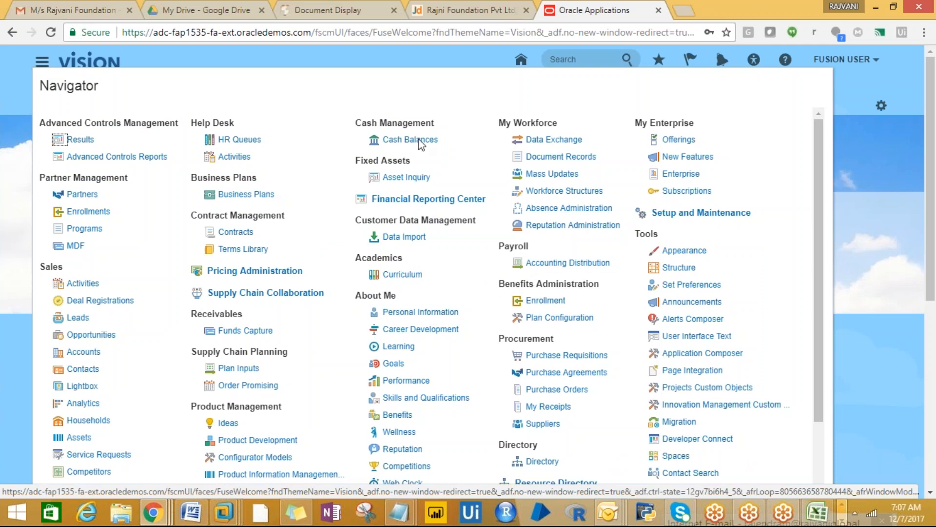
{"action": "left_click_drag", "start_coordinate": [816, 253], "coordinate": [825, 377]}
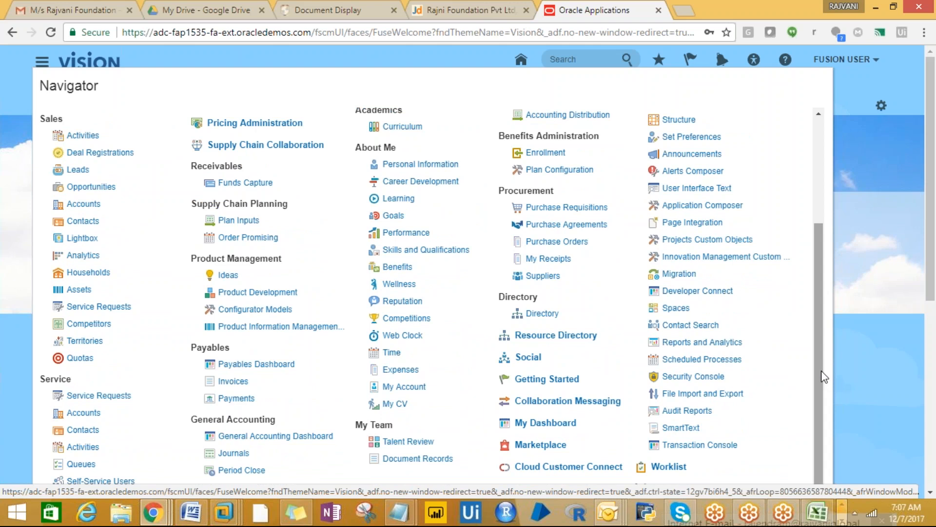
{"action": "key", "text": "F11"}
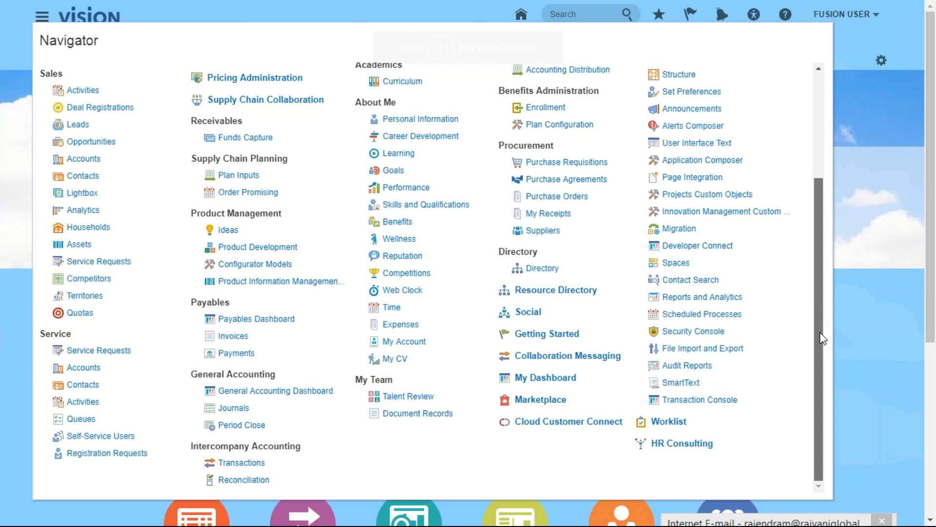
{"action": "left_click_drag", "start_coordinate": [813, 243], "coordinate": [903, 335]}
{"action": "left_click", "coordinate": [229, 408]}
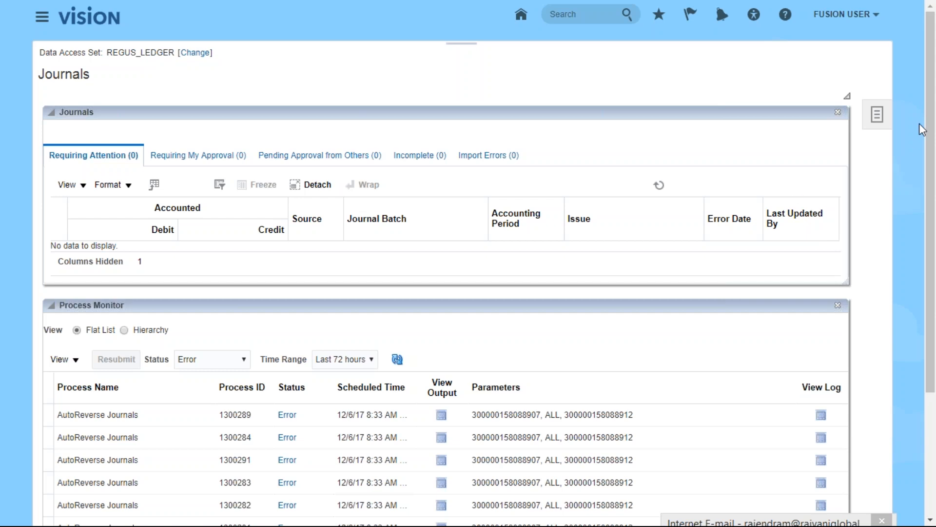
- Start a new journal from the Tasks list, then cancel it
{"action": "left_click", "coordinate": [878, 114]}
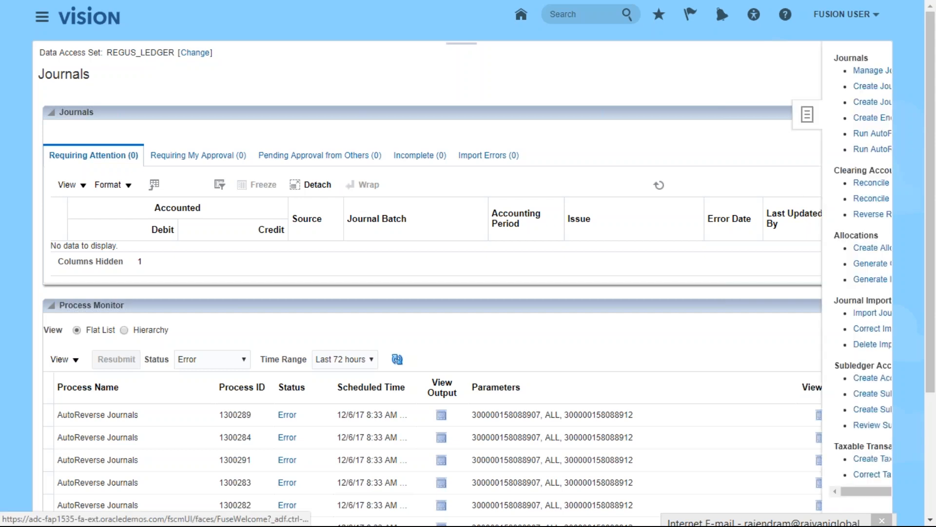
{"action": "left_click", "coordinate": [811, 86]}
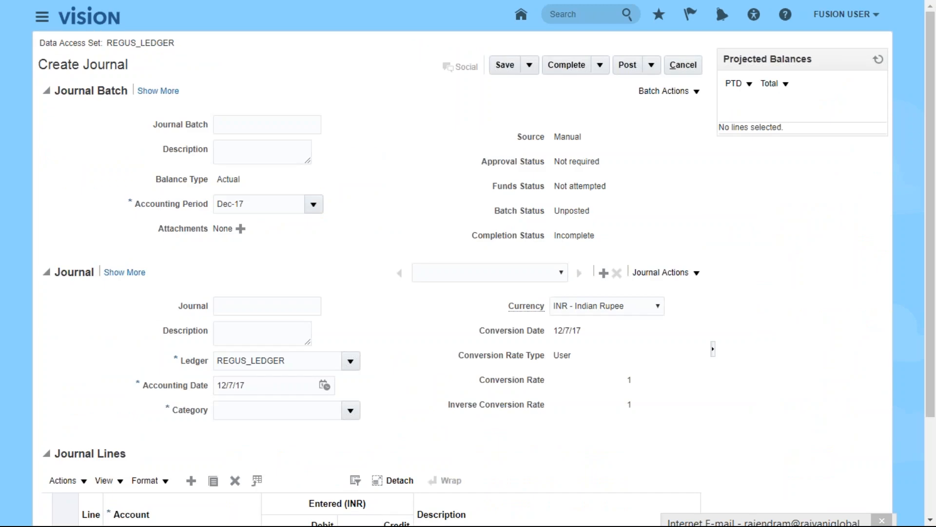
{"action": "left_click", "coordinate": [680, 68]}
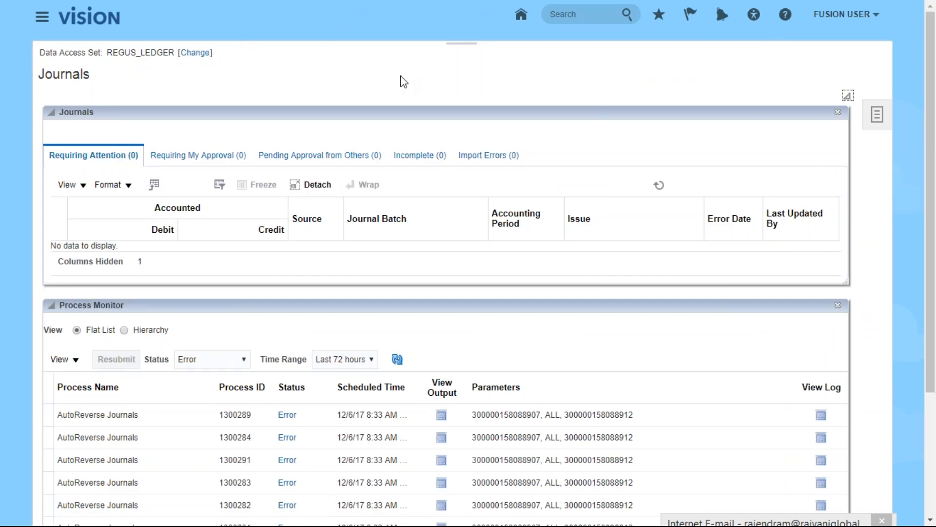
- Search Manage Journals for accounting period Nov-17, which returns no results
{"action": "left_click", "coordinate": [883, 121]}
{"action": "left_click", "coordinate": [889, 126]}
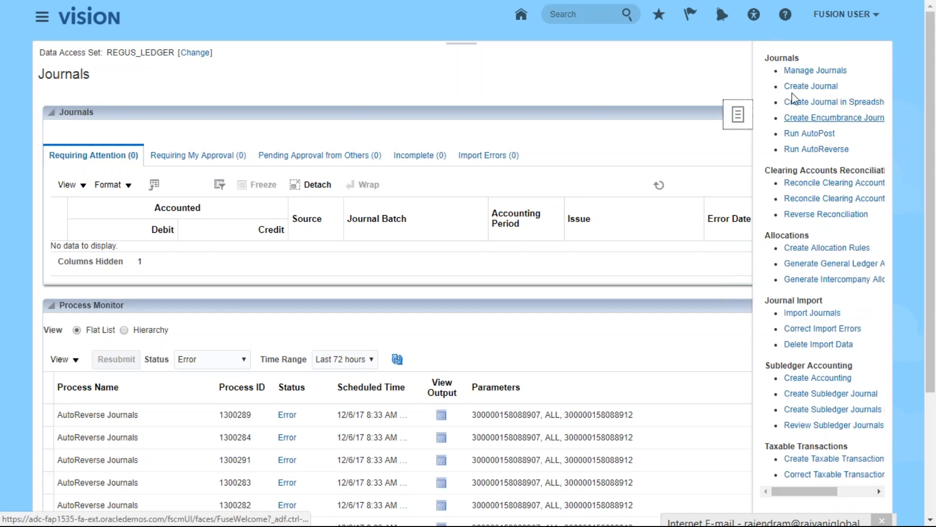
{"action": "left_click", "coordinate": [796, 72]}
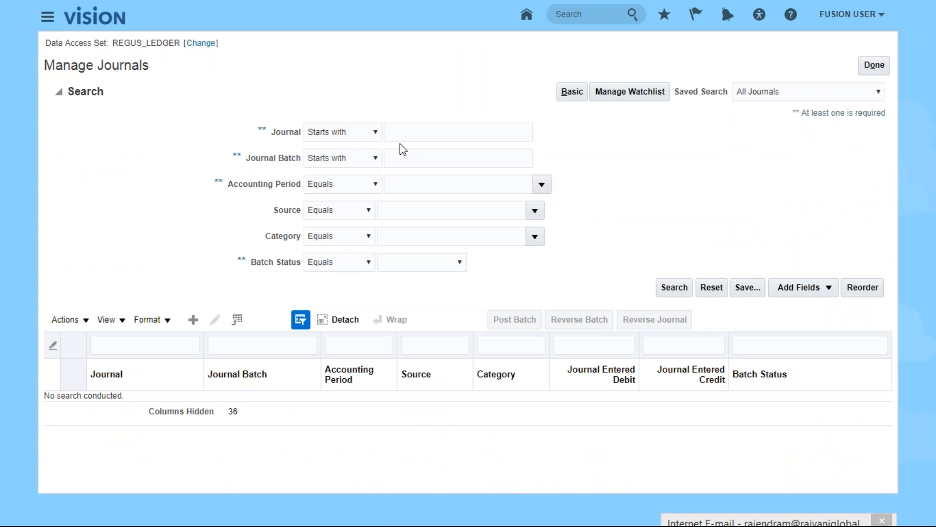
{"action": "left_click", "coordinate": [539, 186]}
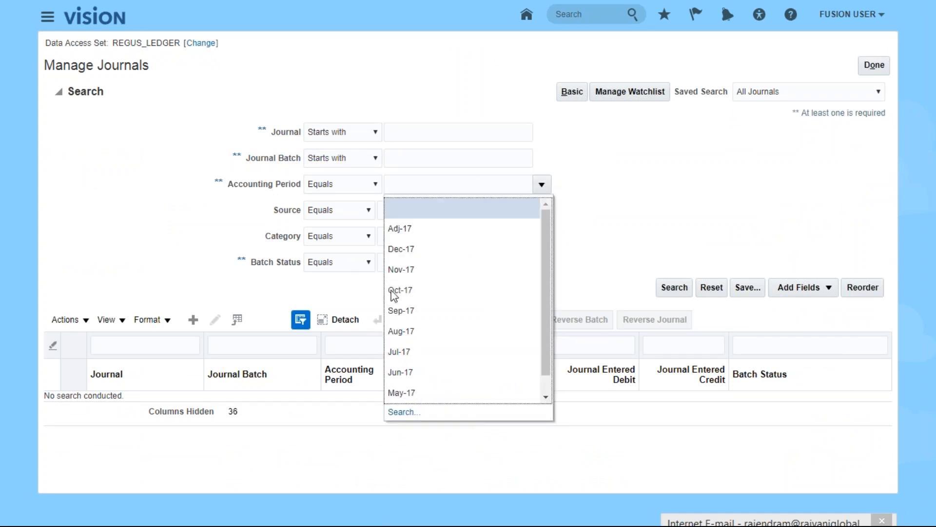
{"action": "left_click", "coordinate": [399, 271]}
{"action": "left_click", "coordinate": [674, 288]}
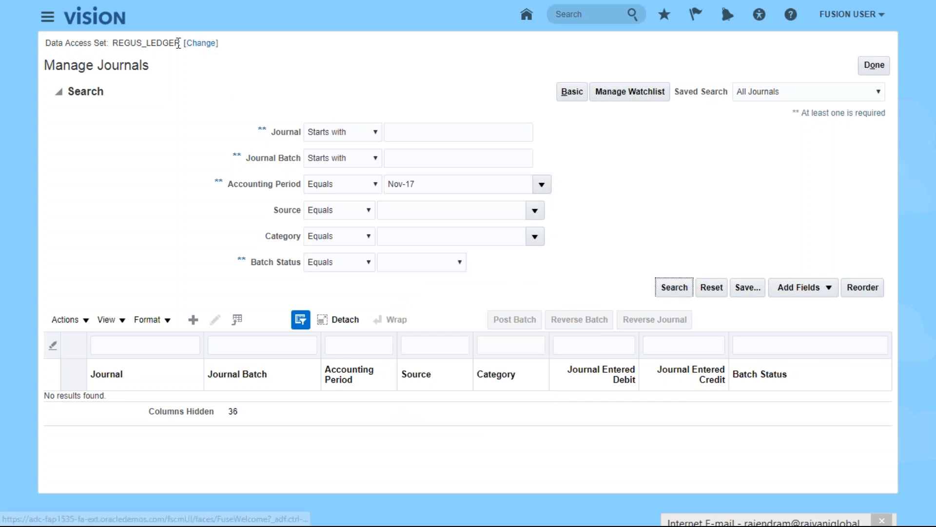
- Change the data access set from REGUS_LEDGER to PROTON_LEDGER_SET
{"action": "left_click", "coordinate": [197, 44]}
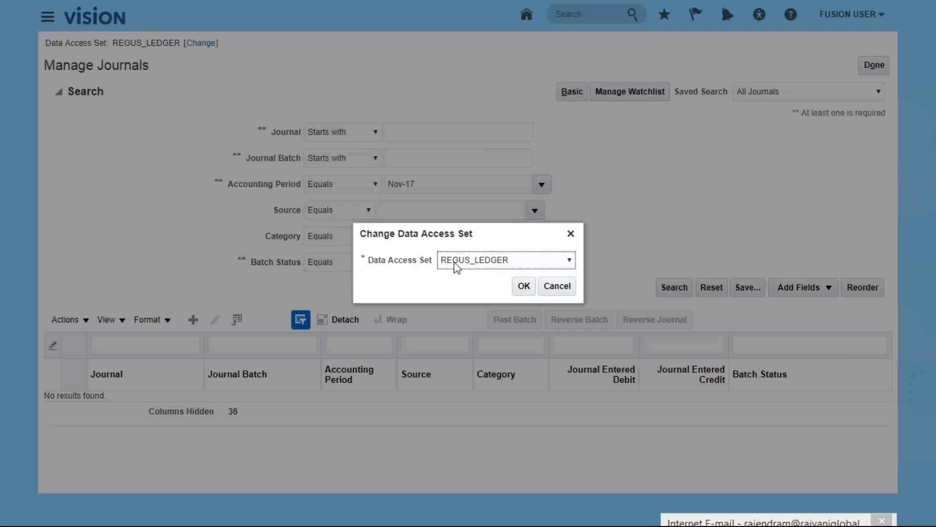
{"action": "left_click", "coordinate": [561, 266]}
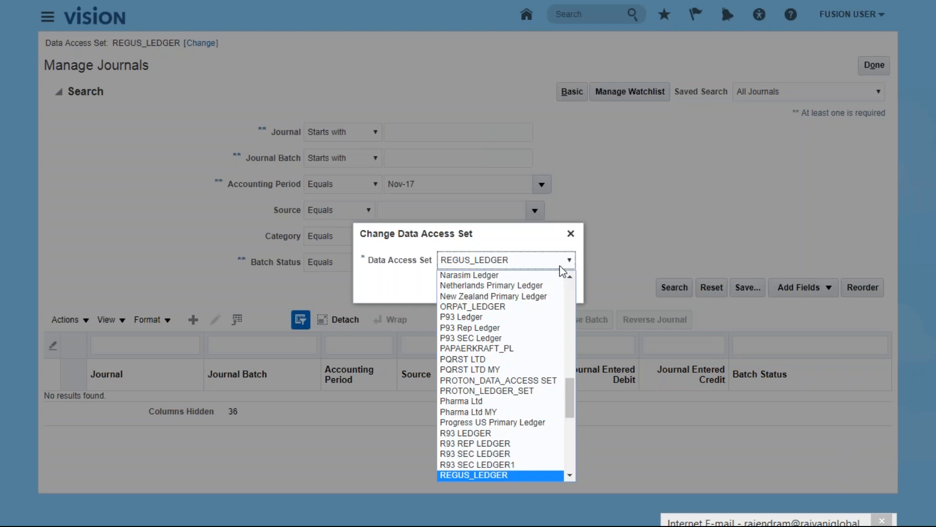
{"action": "left_click", "coordinate": [536, 394]}
{"action": "left_click", "coordinate": [519, 291]}
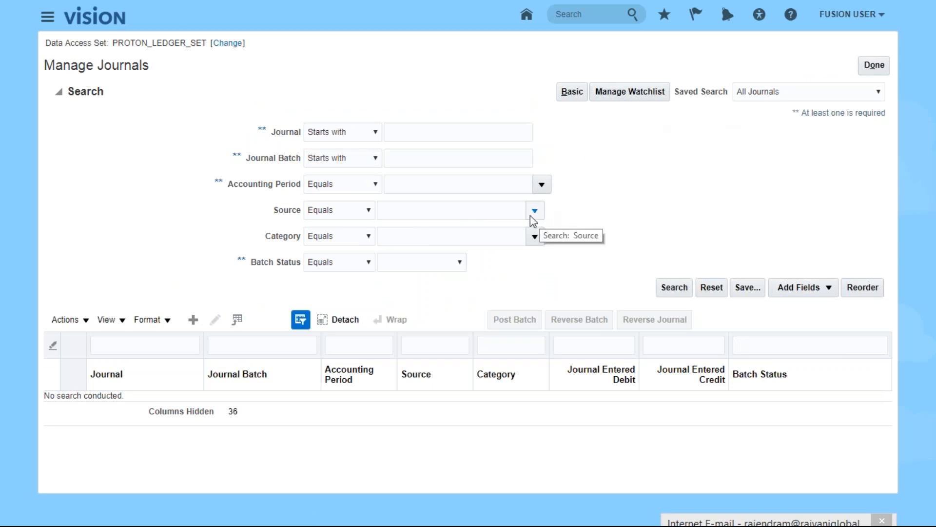
- Search journals for Nov-17, then select and expand PROTON_RENT_JE in the results
{"action": "left_click", "coordinate": [539, 190]}
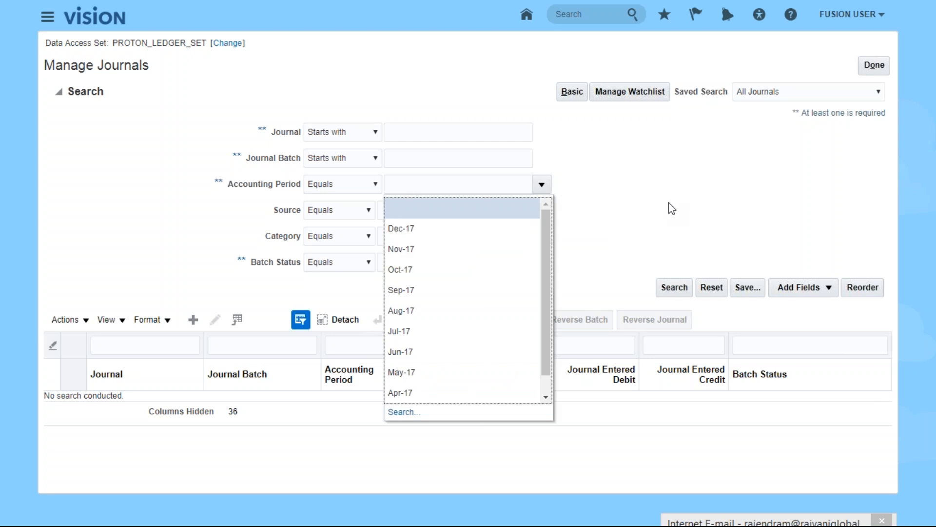
{"action": "left_click", "coordinate": [402, 250]}
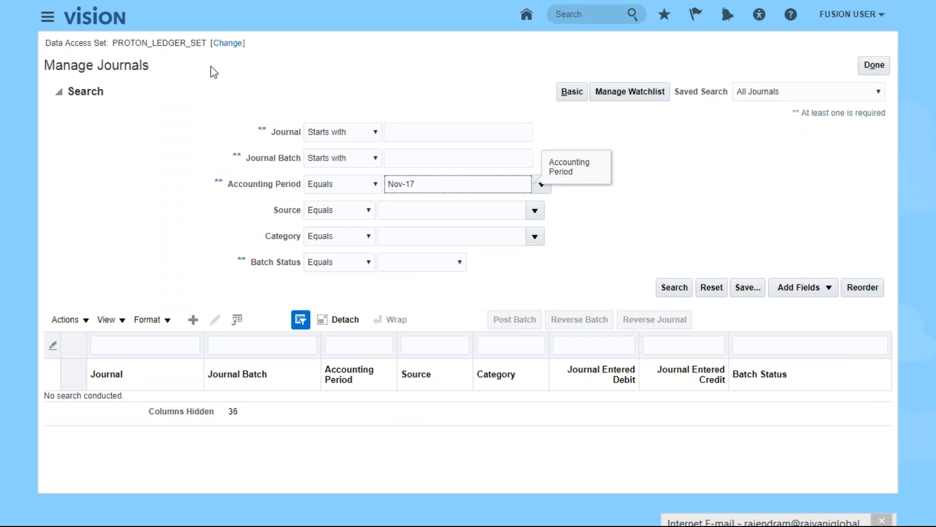
{"action": "left_click", "coordinate": [675, 289]}
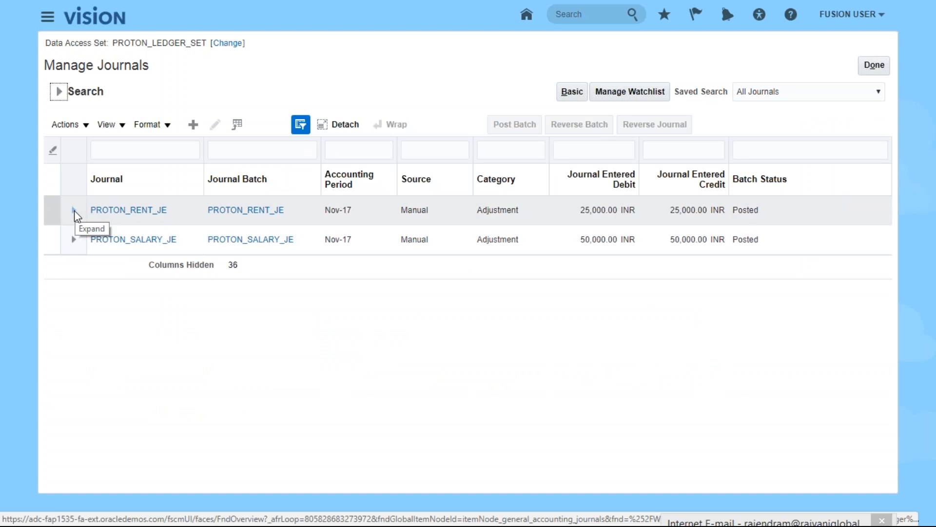
{"action": "left_click", "coordinate": [111, 212]}
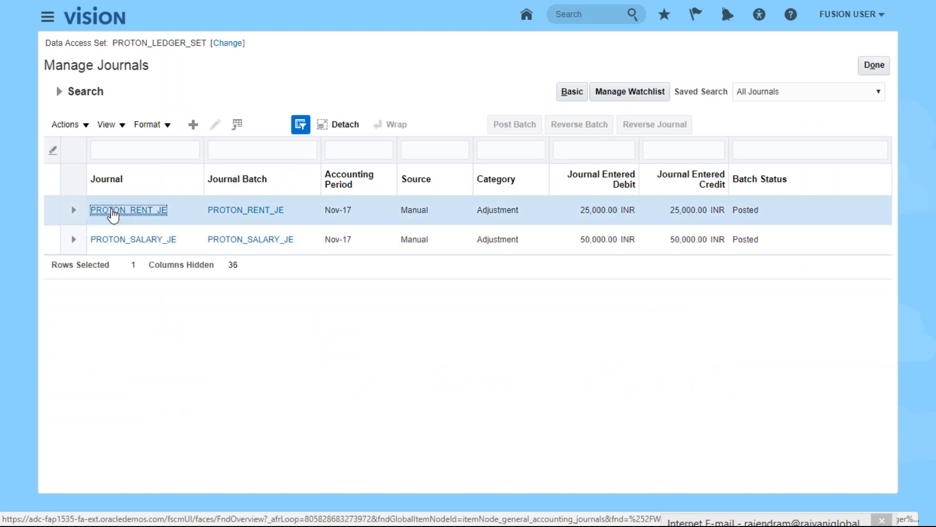
{"action": "left_click", "coordinate": [73, 209]}
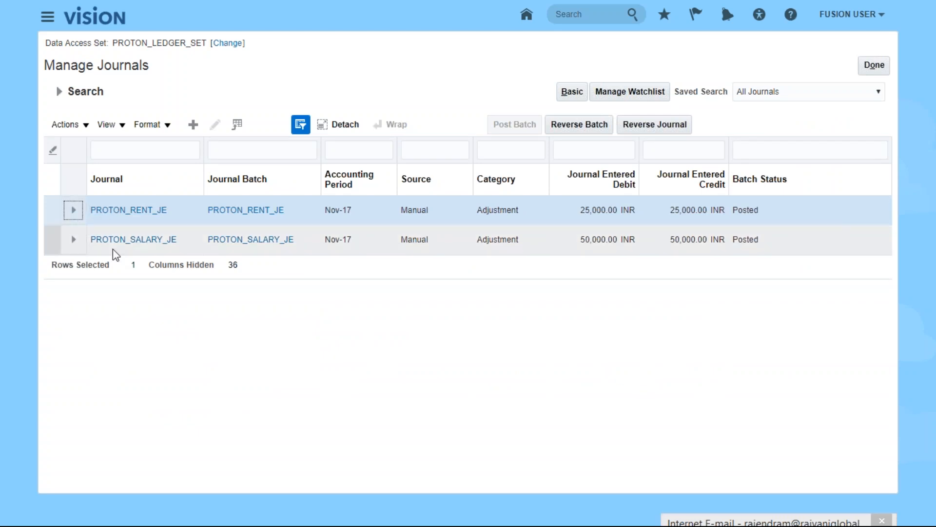
- Reverse PROTON_RENT_JE and acknowledge the confirmation for process 1301594
{"action": "left_click", "coordinate": [655, 124]}
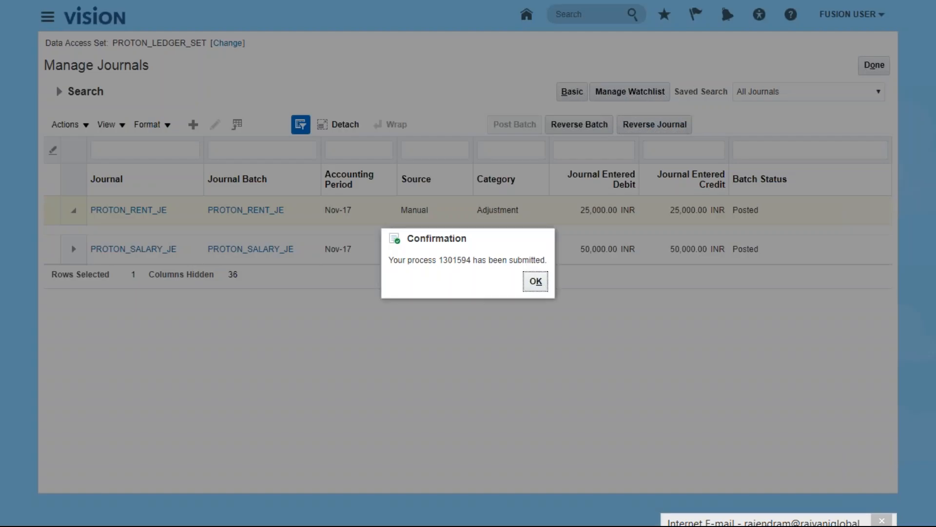
{"action": "left_click", "coordinate": [535, 283]}
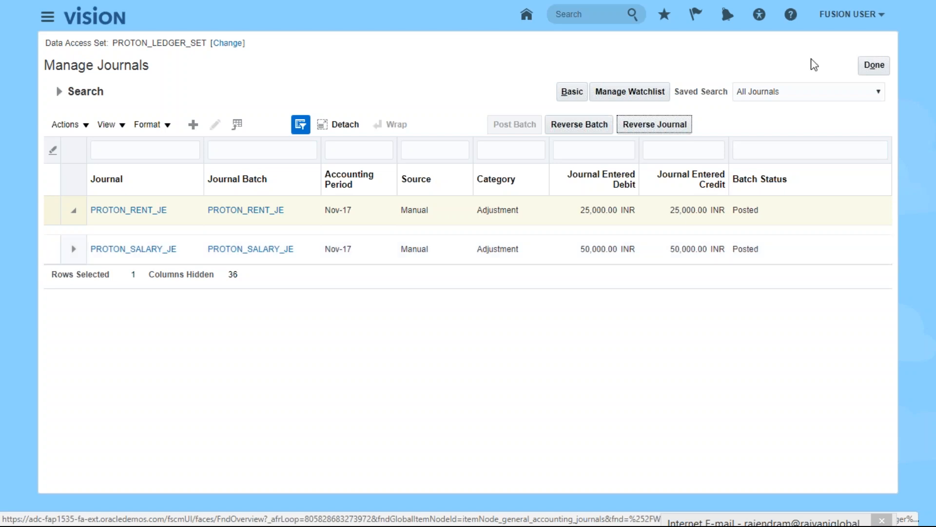
- Leave Manage Journals and go to Tools > Scheduled Processes via the Navigator
{"action": "left_click", "coordinate": [874, 65]}
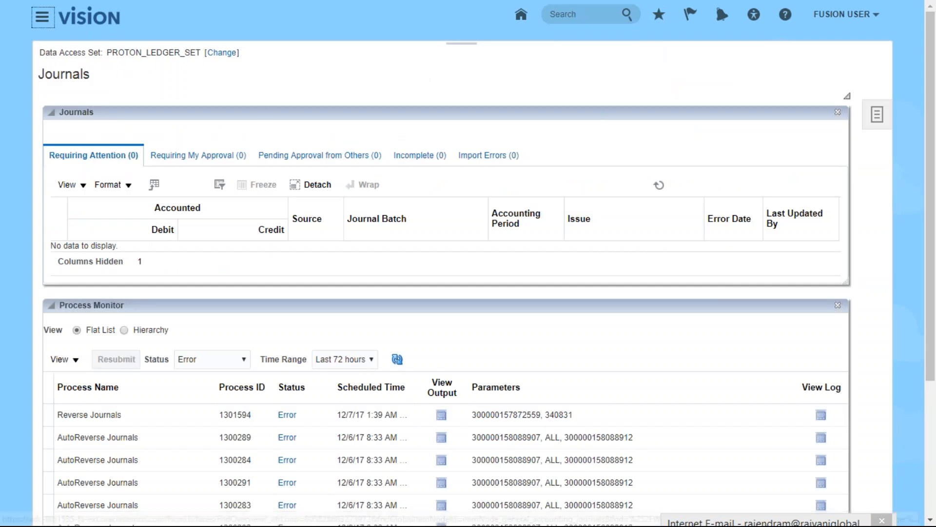
{"action": "left_click", "coordinate": [42, 17]}
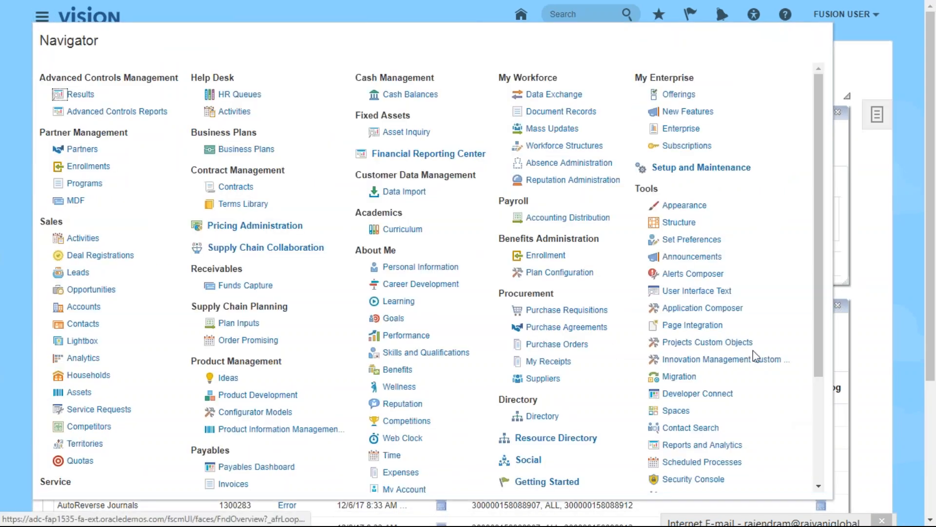
{"action": "left_click_drag", "start_coordinate": [816, 299], "coordinate": [815, 349]}
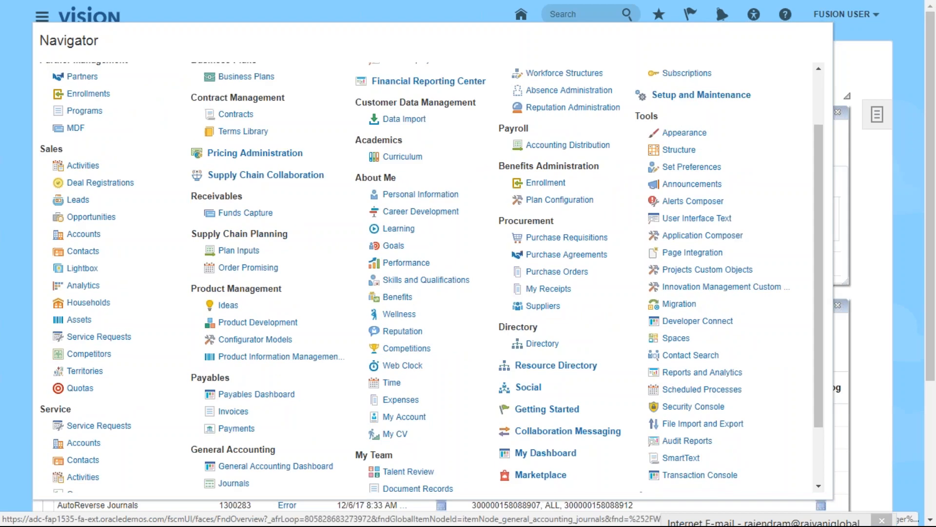
{"action": "left_click", "coordinate": [702, 389]}
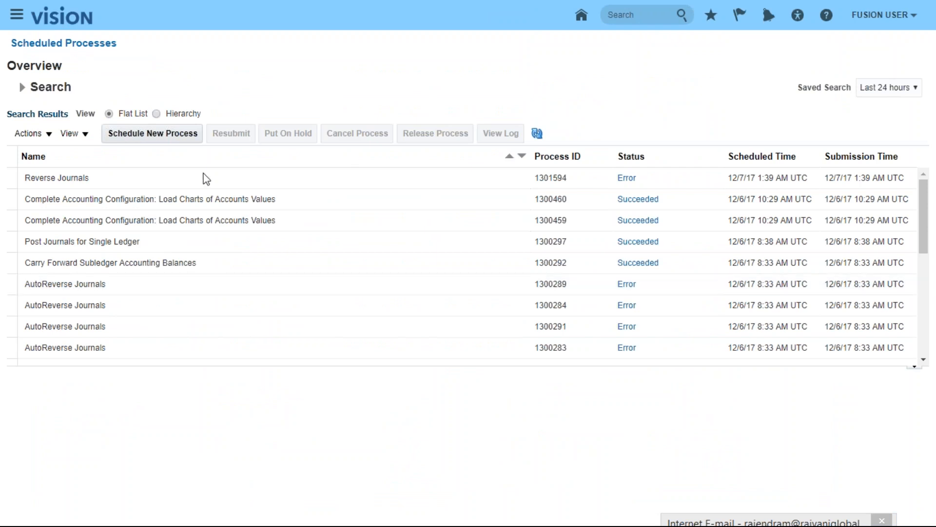
- Refresh the process list and open the ESS_L_1301594 log attachment of failed Reverse Journals 1301594
{"action": "left_click", "coordinate": [537, 136]}
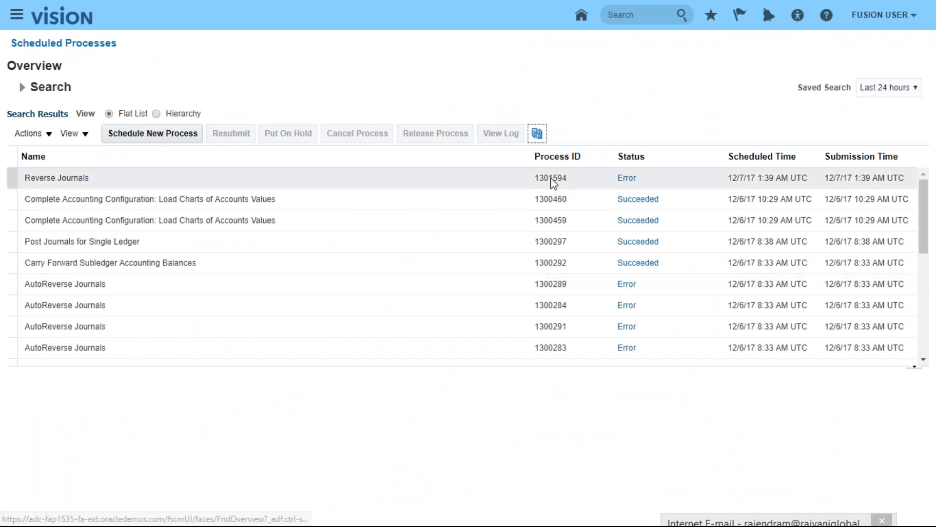
{"action": "left_click", "coordinate": [626, 178]}
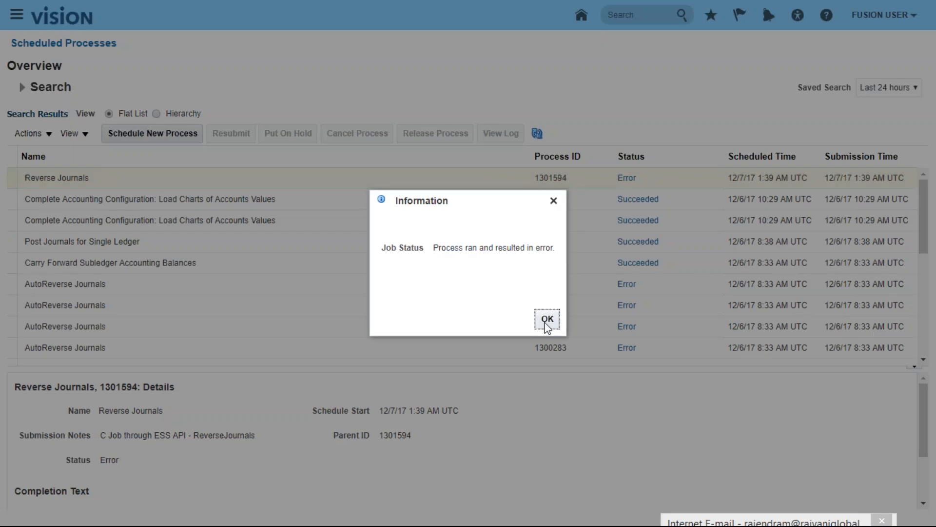
{"action": "left_click", "coordinate": [546, 320]}
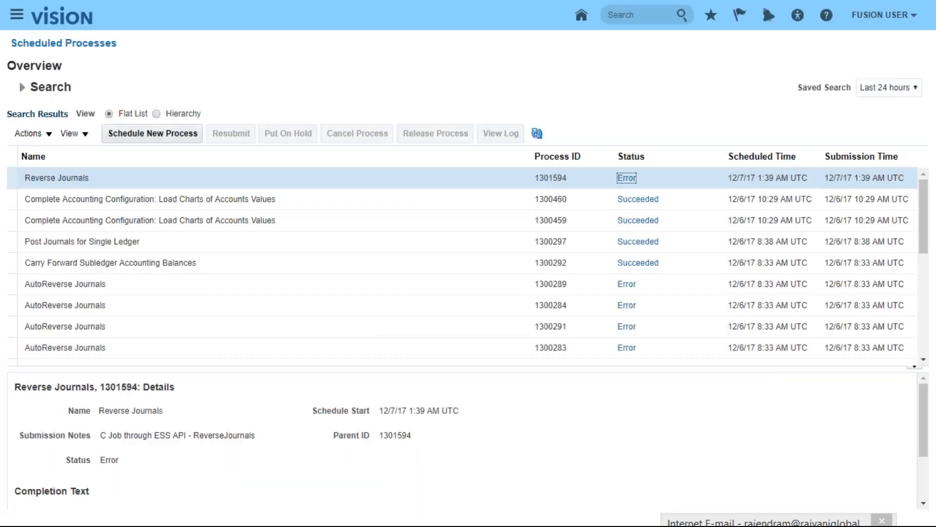
{"action": "left_click_drag", "start_coordinate": [923, 418], "coordinate": [917, 469]}
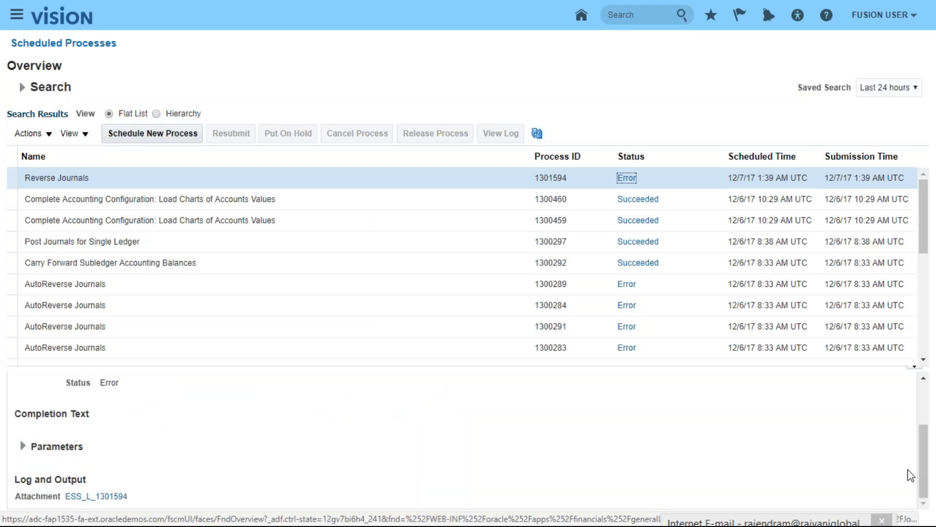
{"action": "left_click", "coordinate": [101, 495]}
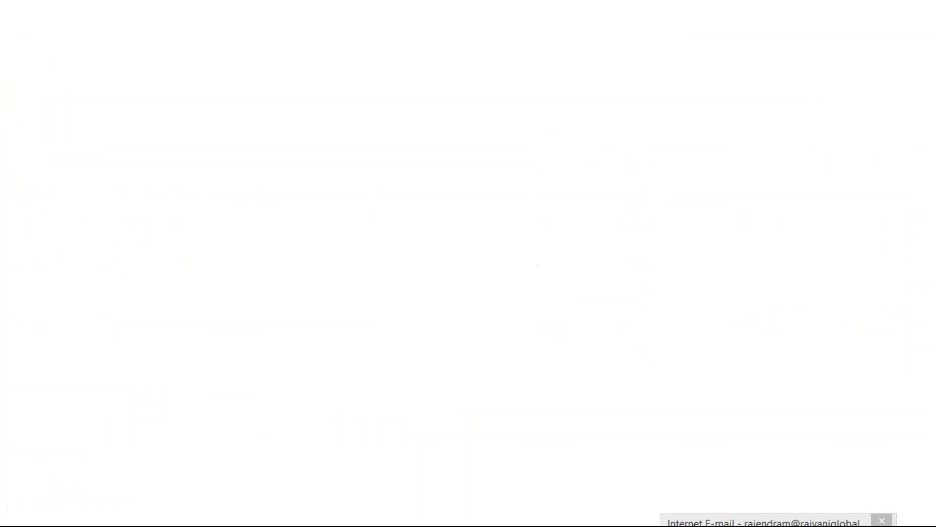
- Read the 1301594.log in full-screen Notepad, finding error PREV0004 invalid header, then minimize it
{"action": "left_click", "coordinate": [54, 511]}
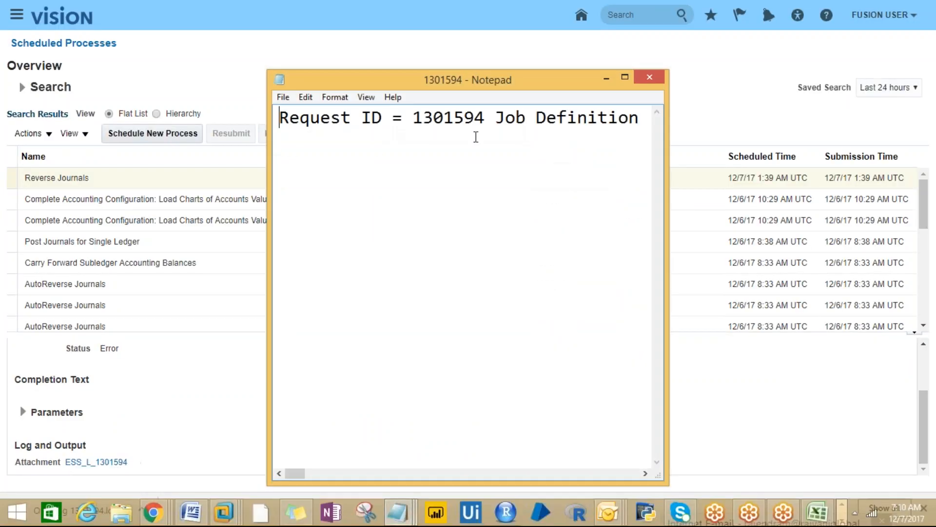
{"action": "left_click", "coordinate": [624, 77]}
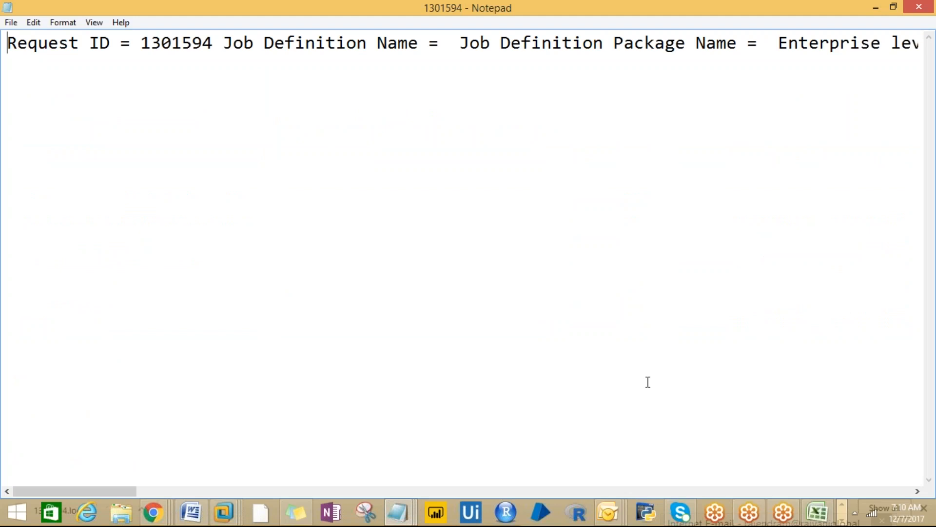
{"action": "left_click_drag", "start_coordinate": [92, 493], "coordinate": [864, 495]}
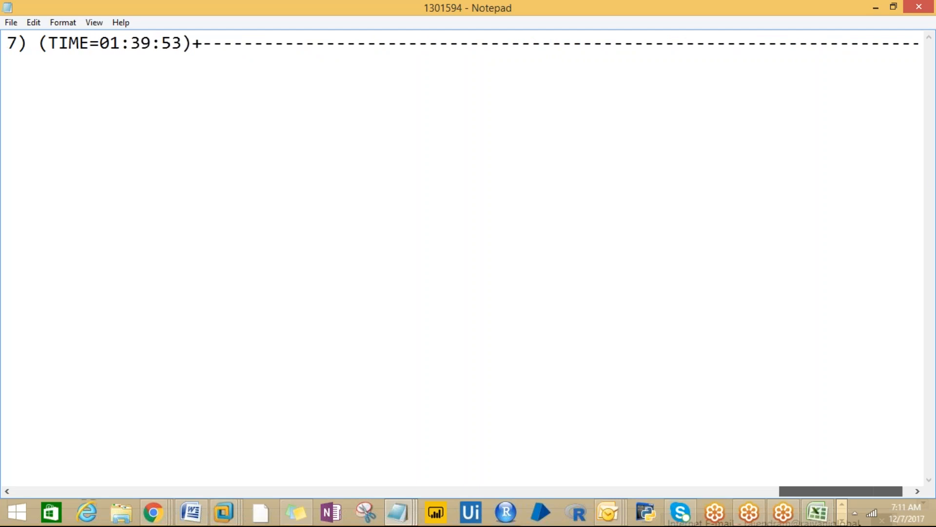
{"action": "left_click", "coordinate": [876, 9]}
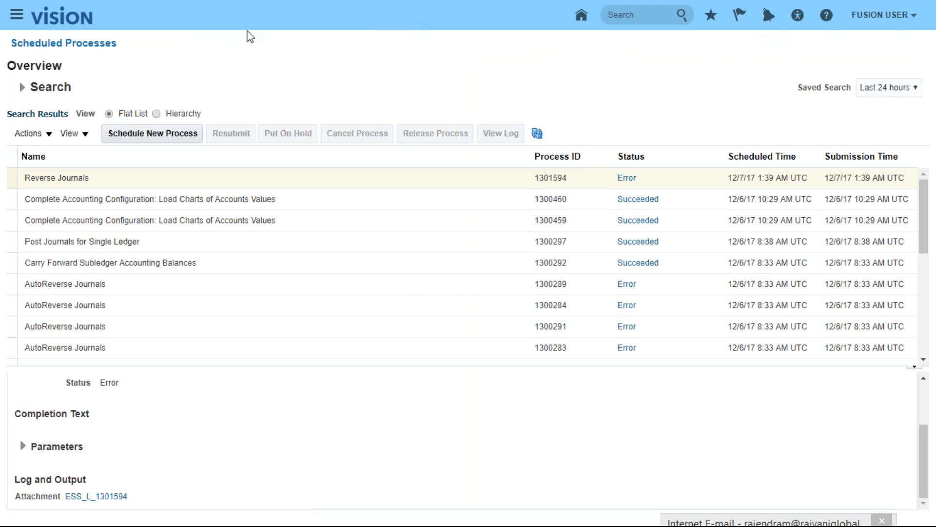
- Go to General Accounting > Journals and open Manage Journals for PROTON_LEDGER_SET
{"action": "left_click", "coordinate": [13, 15]}
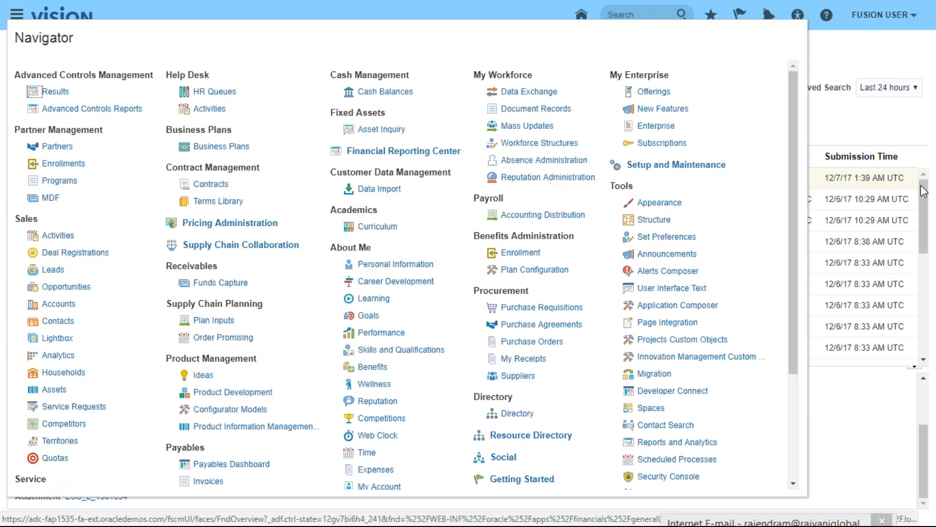
{"action": "left_click_drag", "start_coordinate": [796, 233], "coordinate": [795, 331]}
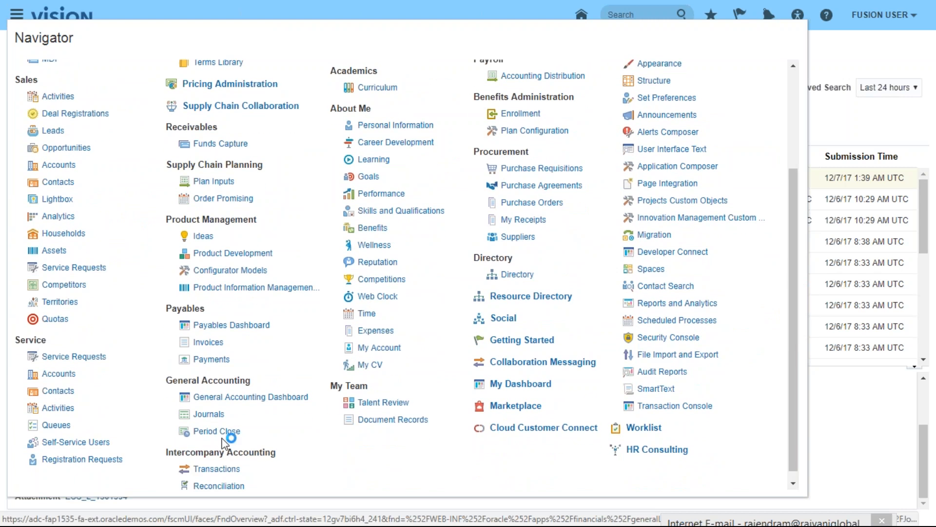
{"action": "left_click", "coordinate": [213, 415]}
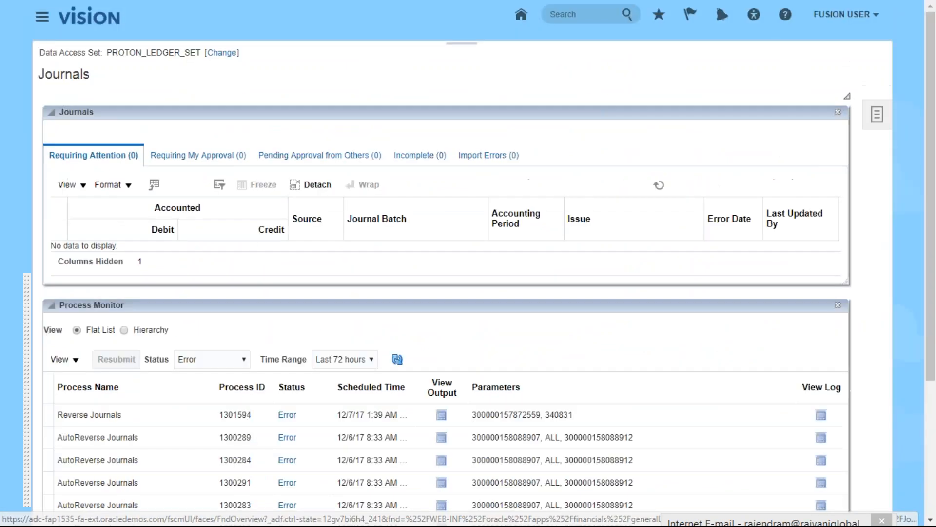
{"action": "left_click", "coordinate": [873, 129]}
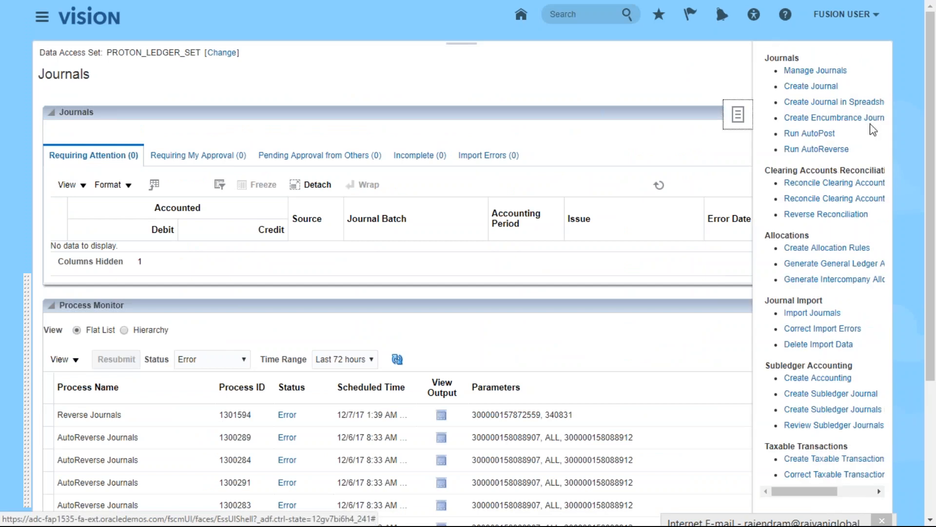
{"action": "left_click", "coordinate": [798, 71]}
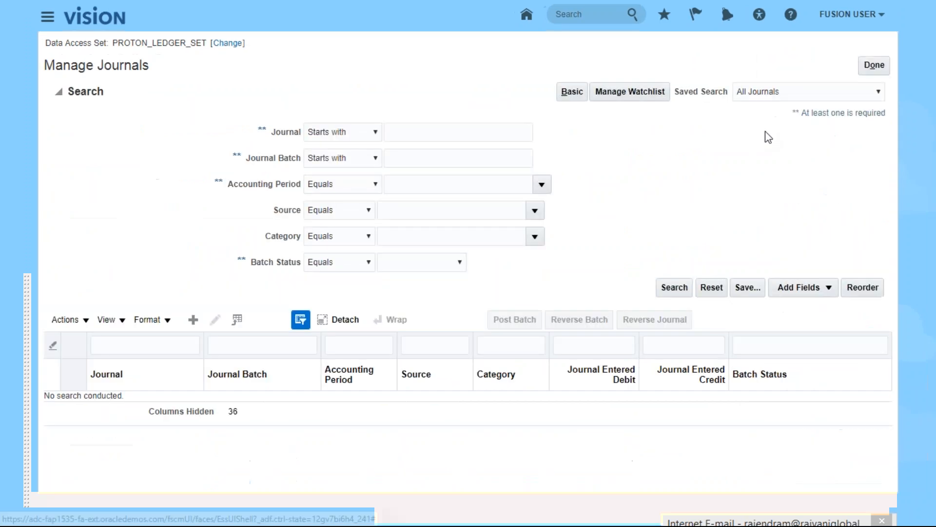
- Search journals for accounting period Nov-17, replacing the invalid NO-17 entry
{"action": "left_click", "coordinate": [419, 185]}
{"action": "type", "text": "NO-17"}
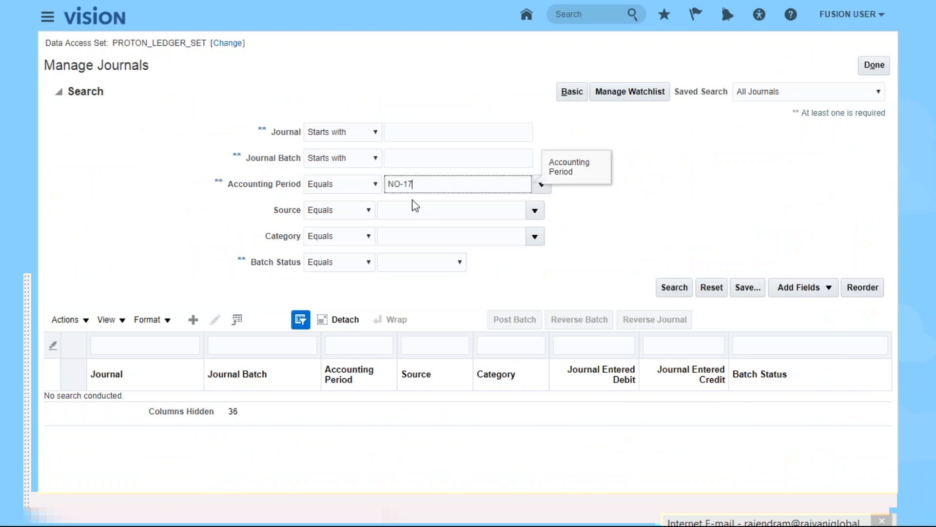
{"action": "left_click", "coordinate": [681, 298]}
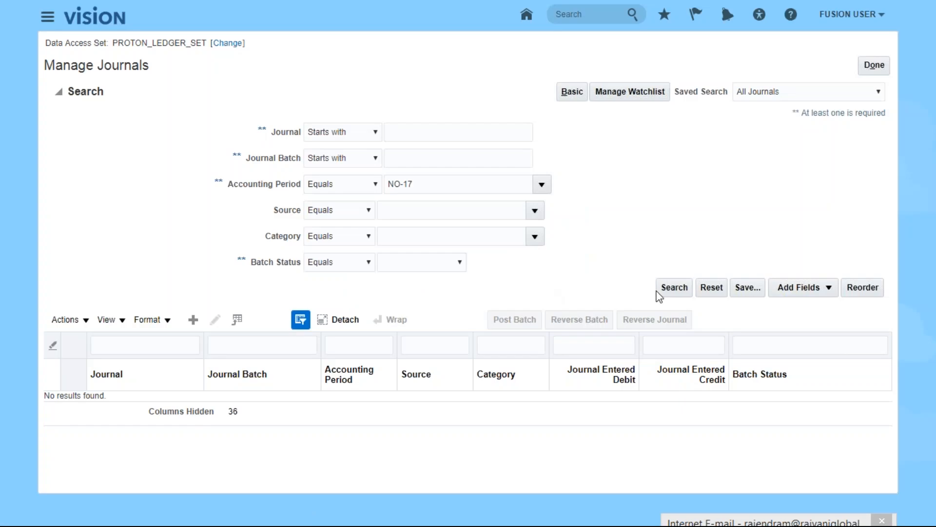
{"action": "triple_click", "coordinate": [414, 183]}
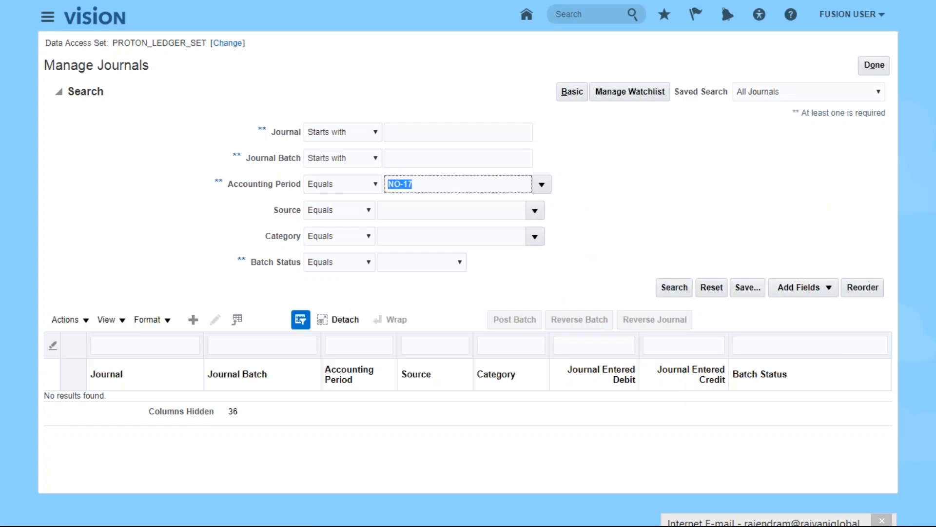
{"action": "key", "text": "BackSpace"}
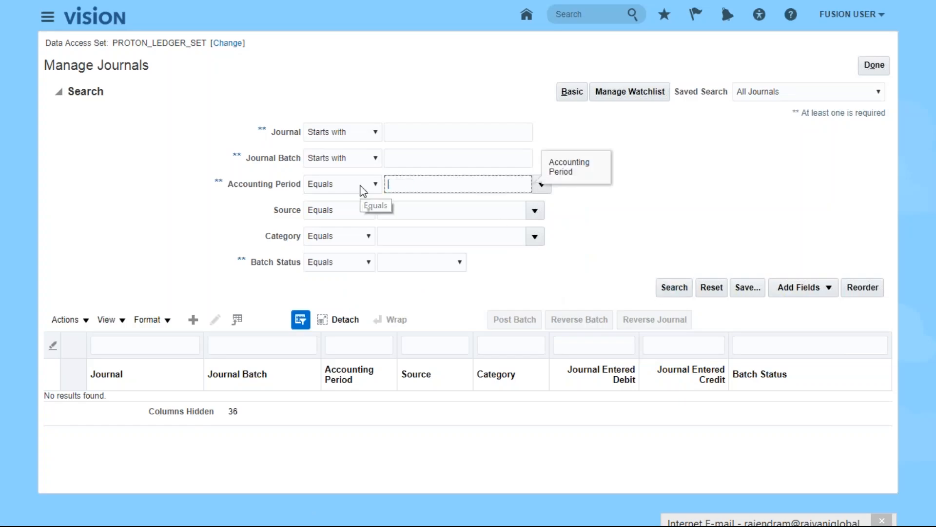
{"action": "left_click", "coordinate": [540, 184]}
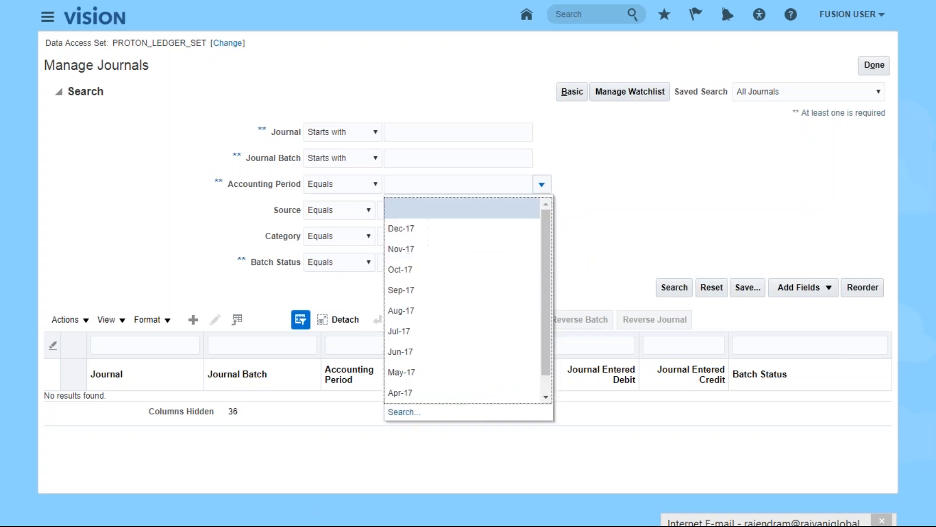
{"action": "left_click", "coordinate": [425, 251]}
{"action": "left_click", "coordinate": [675, 289]}
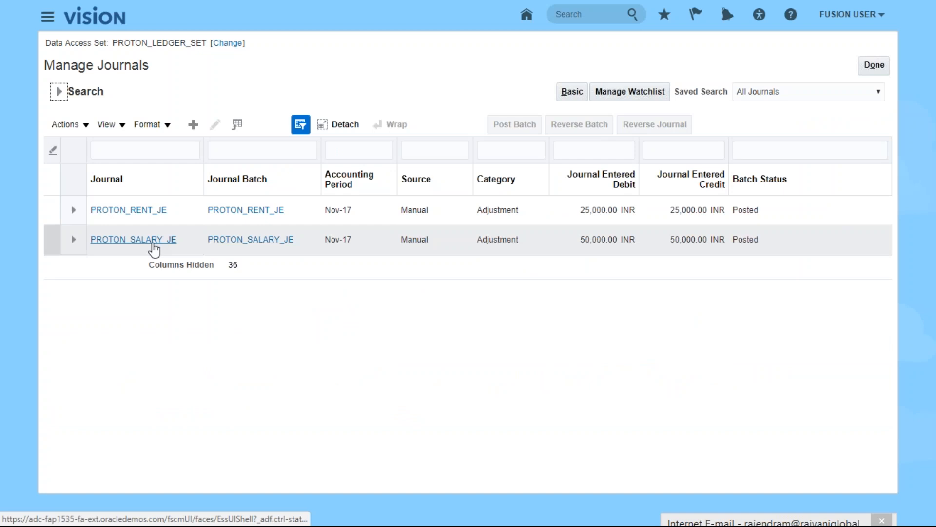
- Expand and select the posted PROTON_RENT_JE journal in the results
{"action": "left_click", "coordinate": [73, 210]}
{"action": "left_click", "coordinate": [150, 265]}
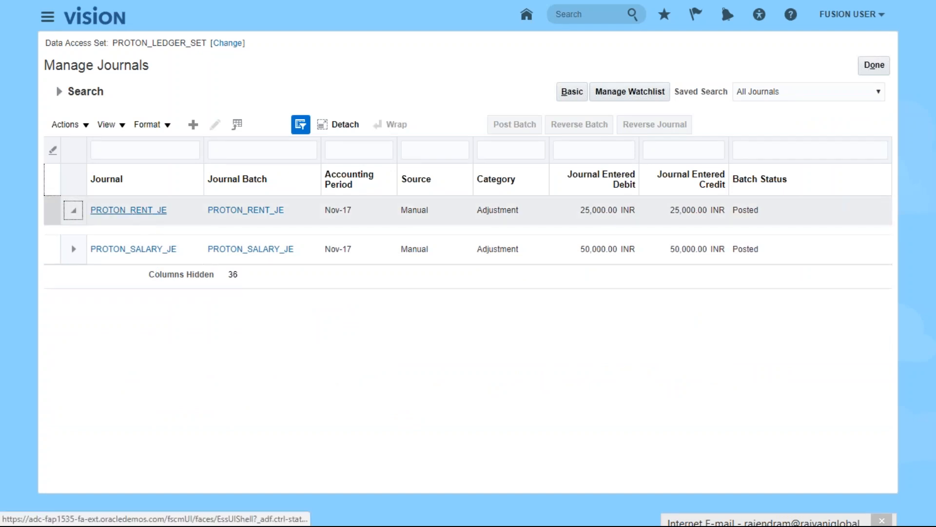
{"action": "left_click", "coordinate": [132, 216]}
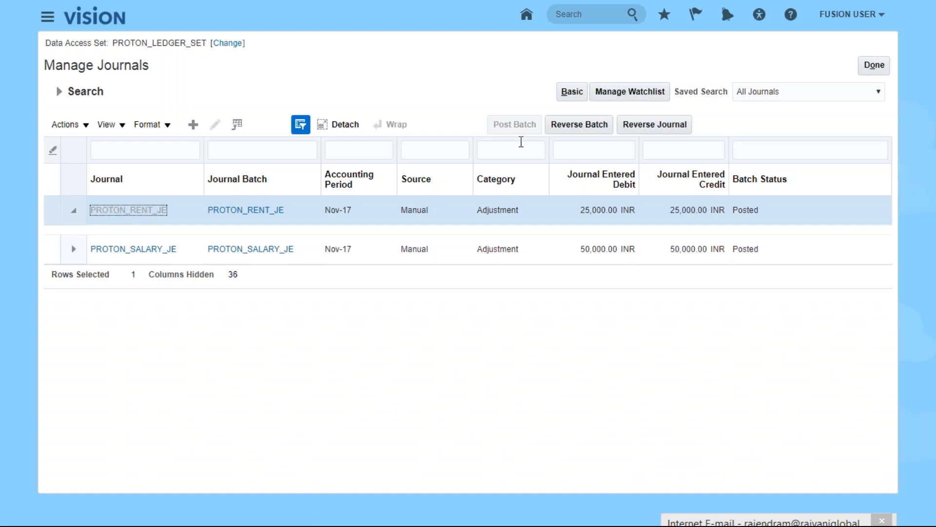
- Edit PROTON_RENT_JE, review its balanced 25,000 INR lines, and show more journal details
{"action": "left_click", "coordinate": [78, 126]}
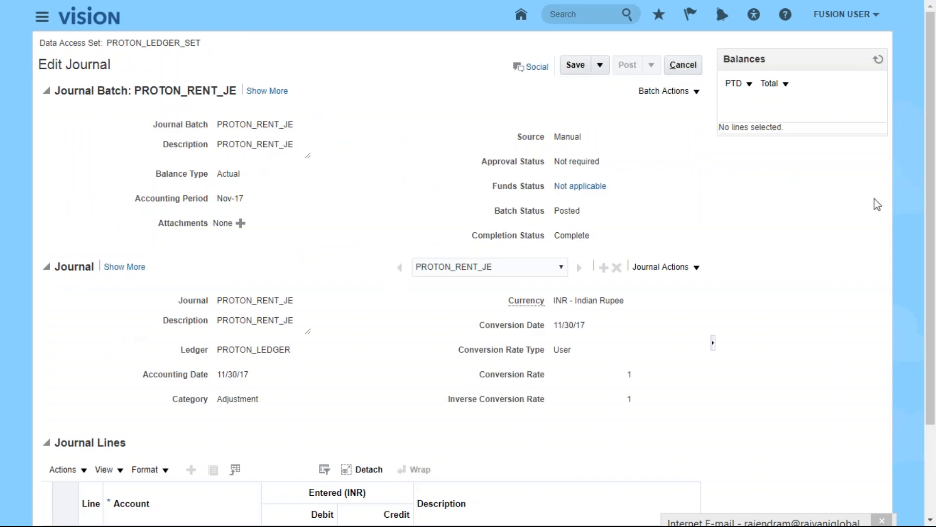
{"action": "left_click_drag", "start_coordinate": [930, 201], "coordinate": [934, 275]}
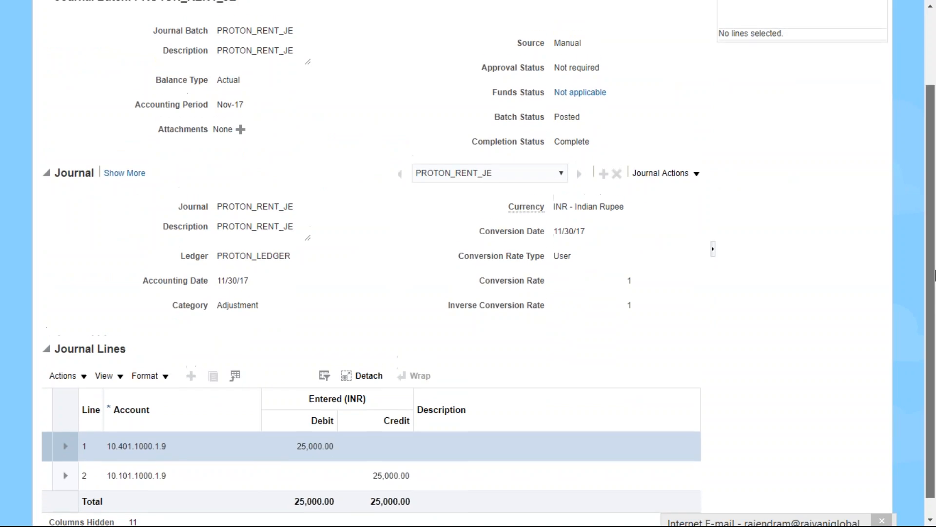
{"action": "left_click", "coordinate": [693, 174]}
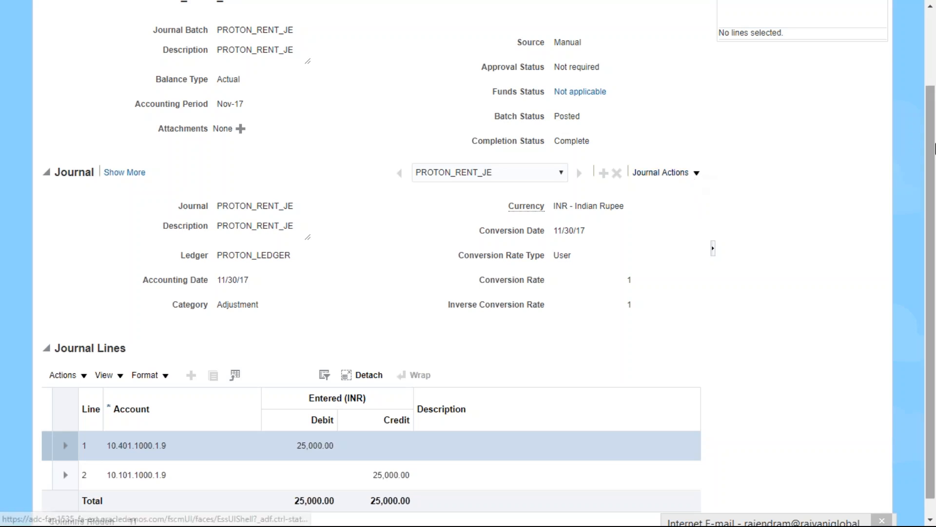
{"action": "scroll", "coordinate": [934, 69], "scroll_direction": "up", "scroll_amount": 2}
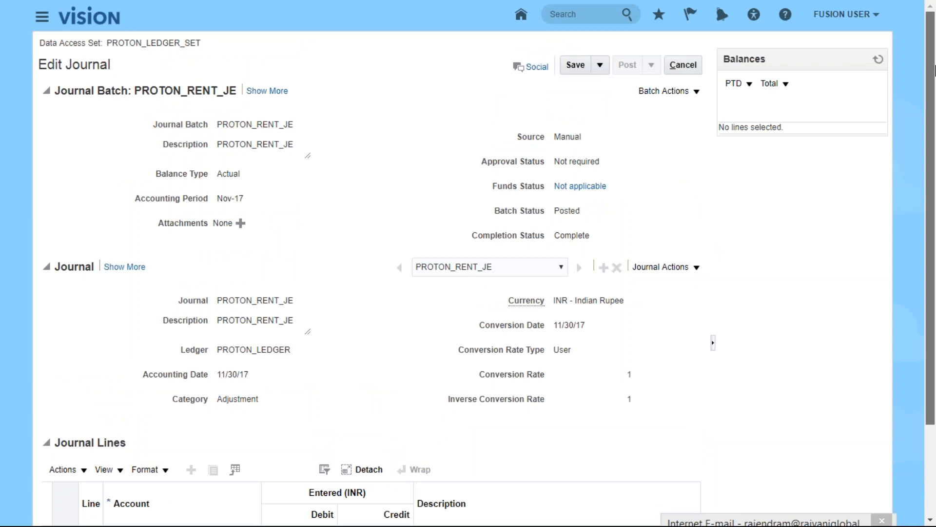
{"action": "scroll", "coordinate": [934, 71], "scroll_direction": "down", "scroll_amount": 3}
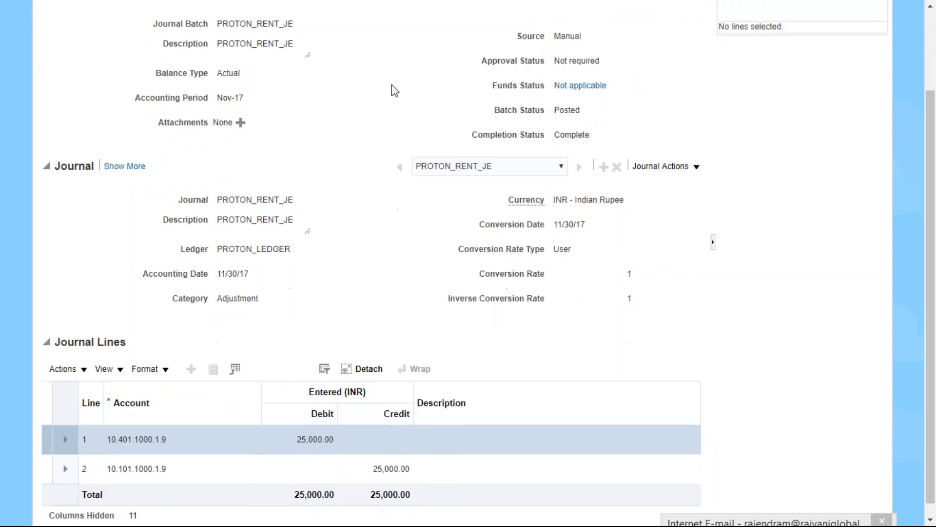
{"action": "left_click", "coordinate": [126, 167]}
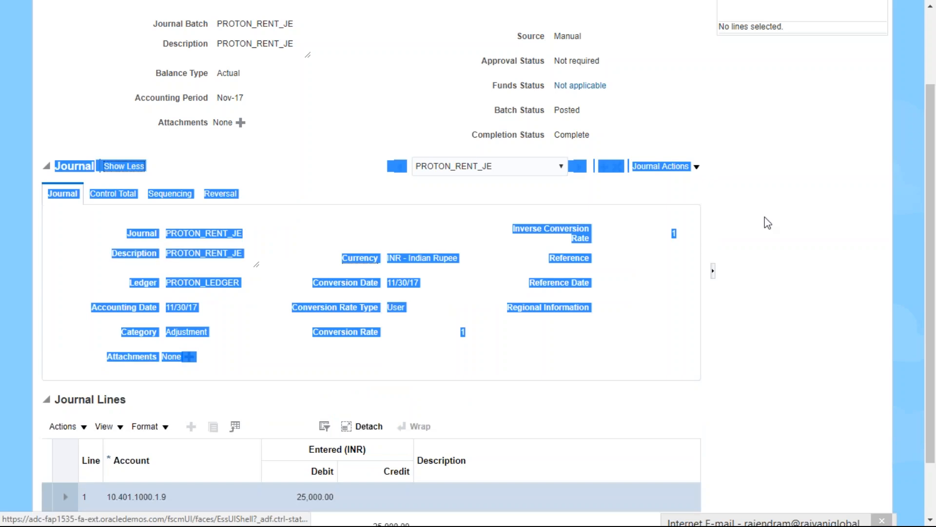
- Set PROTON_RENT_JE's reversal period to Nov-17 on the Reversal tab, keeping Switch DR or CR
{"action": "left_click", "coordinate": [778, 312]}
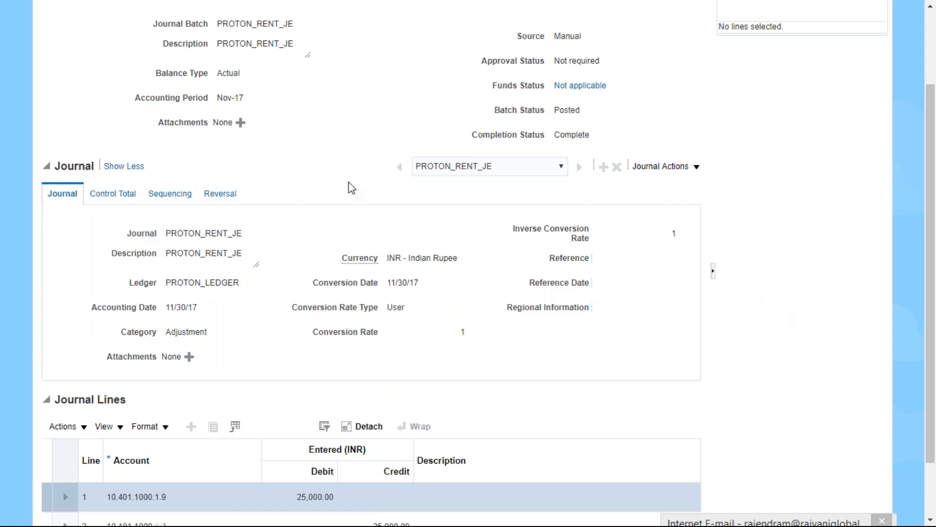
{"action": "left_click", "coordinate": [209, 194]}
{"action": "left_click", "coordinate": [315, 260]}
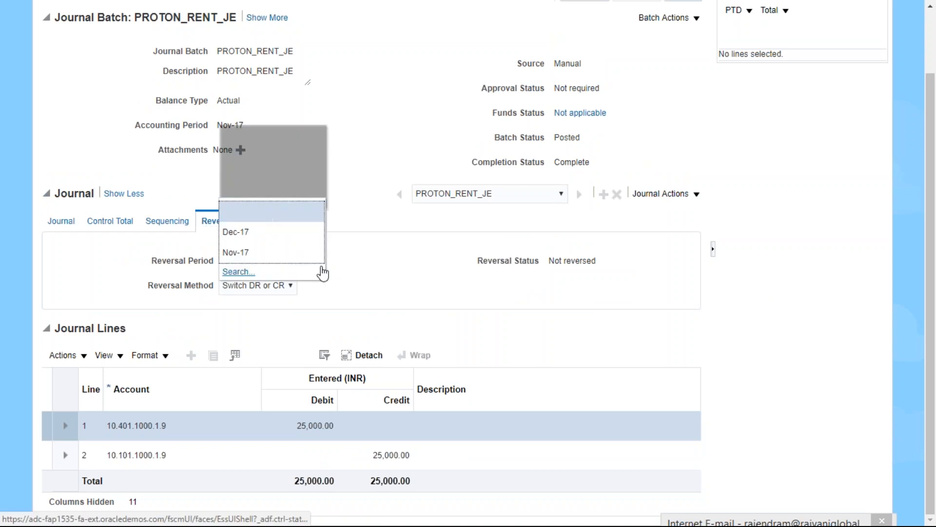
{"action": "left_click", "coordinate": [240, 254]}
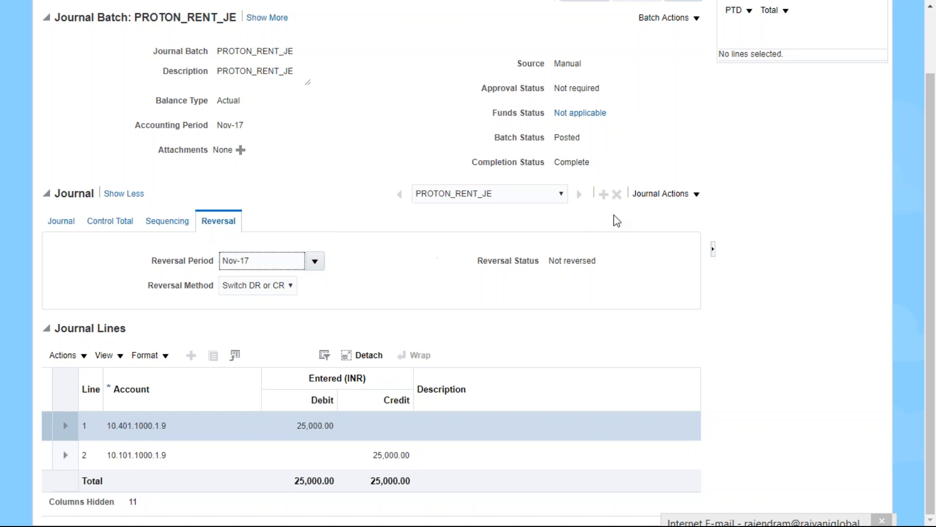
{"action": "left_click_drag", "start_coordinate": [931, 200], "coordinate": [934, 86]}
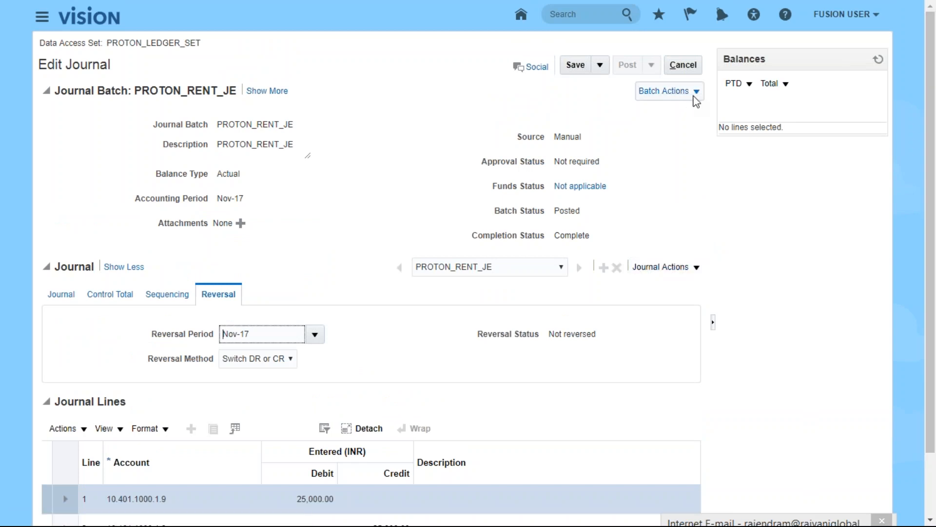
- Reverse PROTON_RENT_JE, saving it first, and acknowledge submitted process 1301596
{"action": "left_click", "coordinate": [697, 271]}
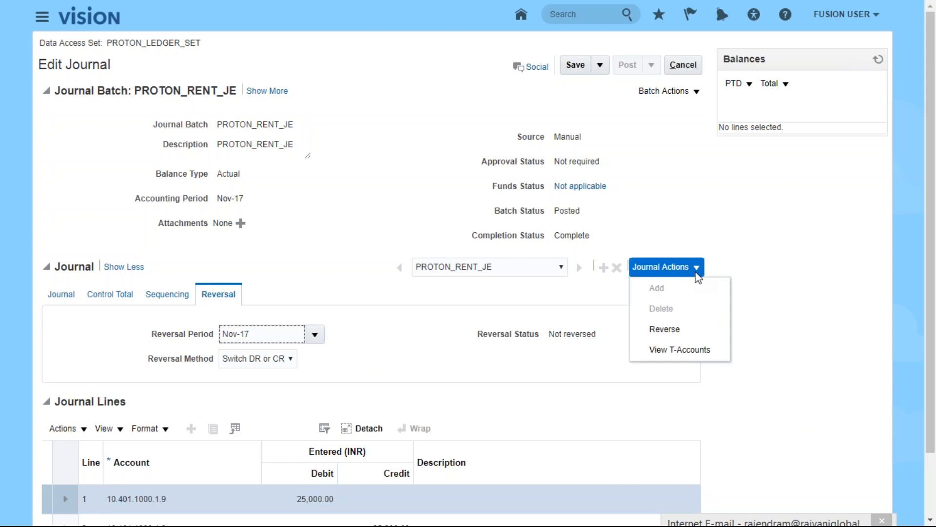
{"action": "left_click", "coordinate": [663, 330]}
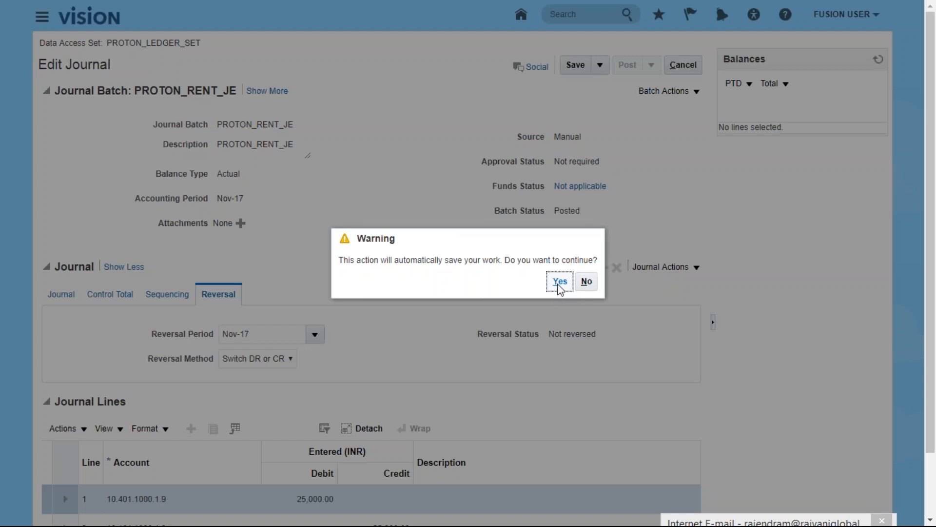
{"action": "left_click", "coordinate": [558, 282]}
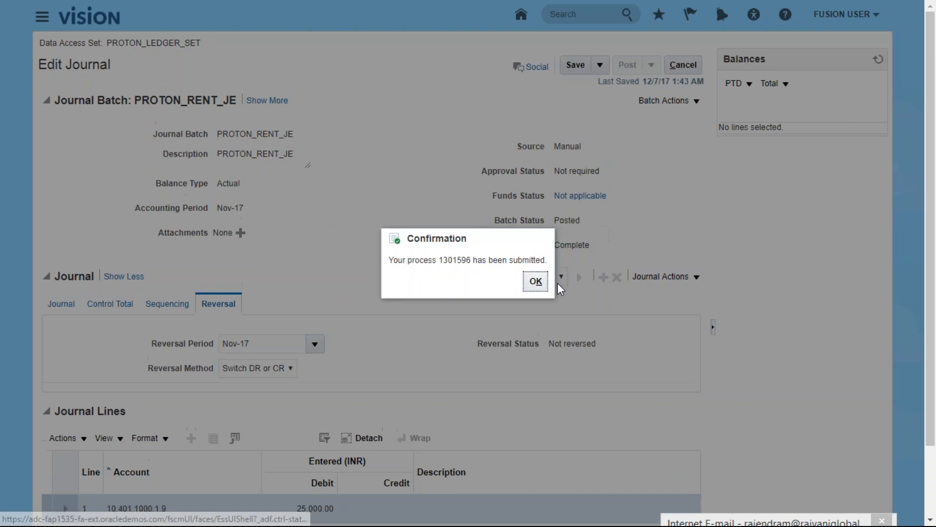
{"action": "left_click", "coordinate": [535, 281]}
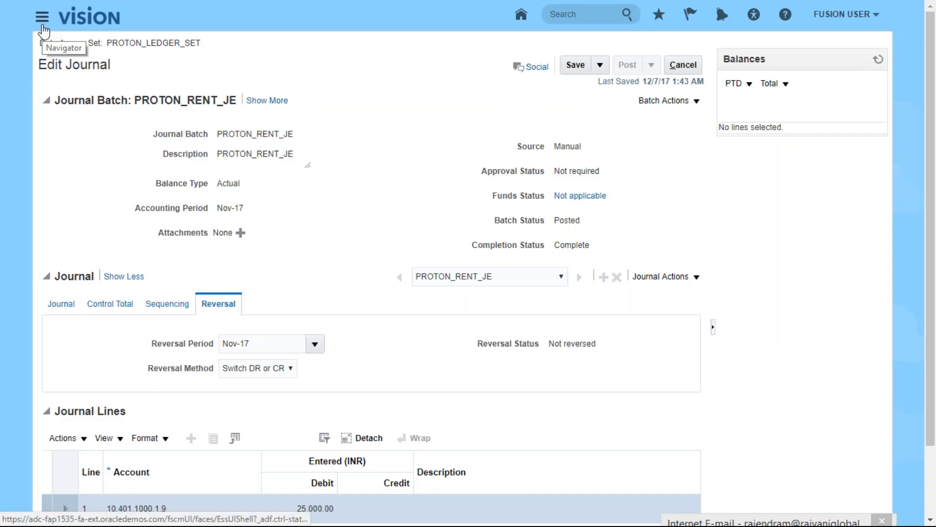
- Open Scheduled Processes and refresh to confirm Reverse Journals 1301596 succeeded
{"action": "left_click", "coordinate": [41, 20]}
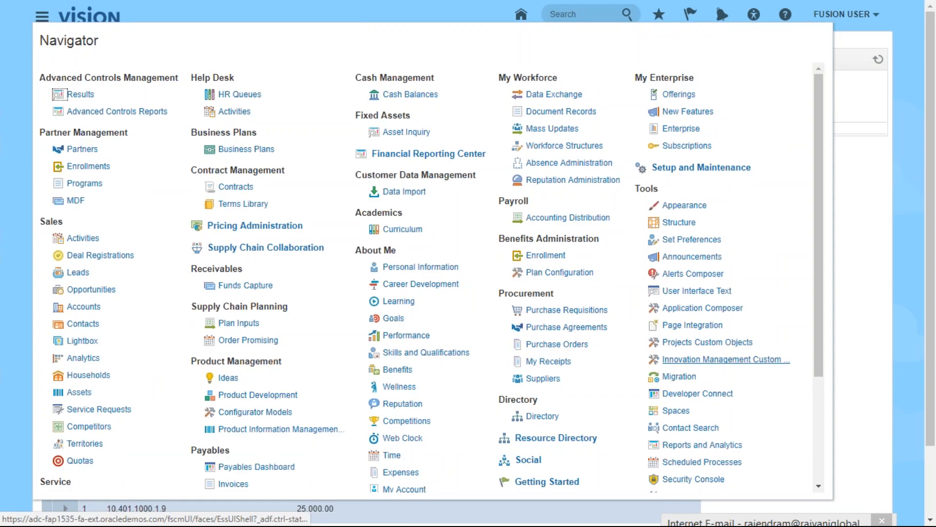
{"action": "left_click_drag", "start_coordinate": [824, 313], "coordinate": [823, 372]}
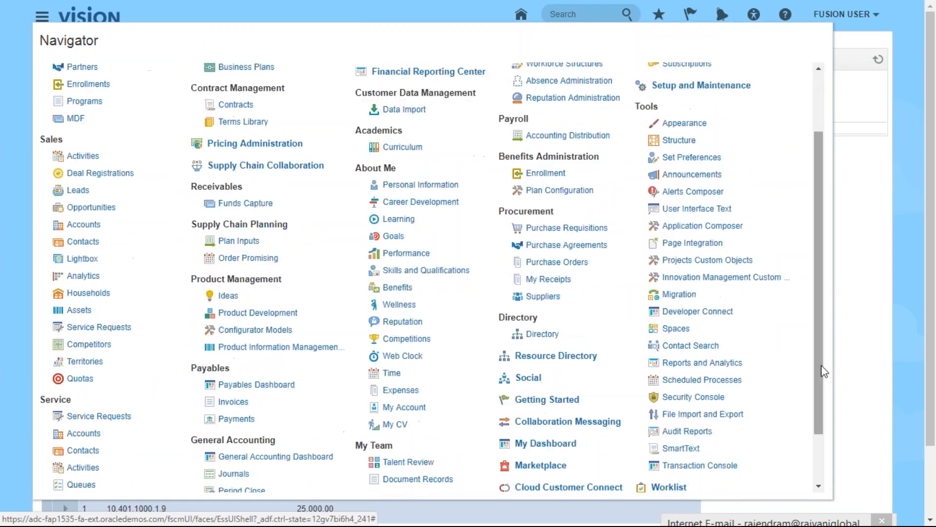
{"action": "left_click", "coordinate": [702, 380]}
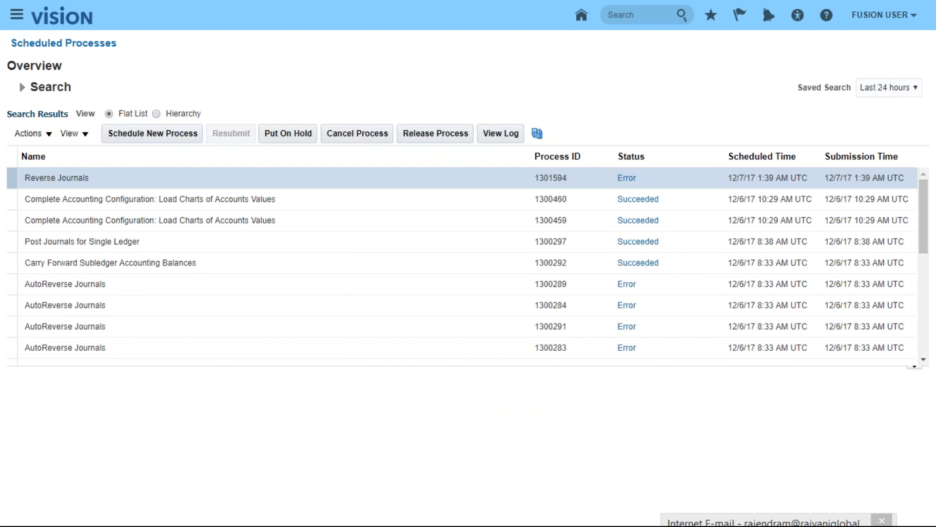
{"action": "left_click", "coordinate": [542, 136]}
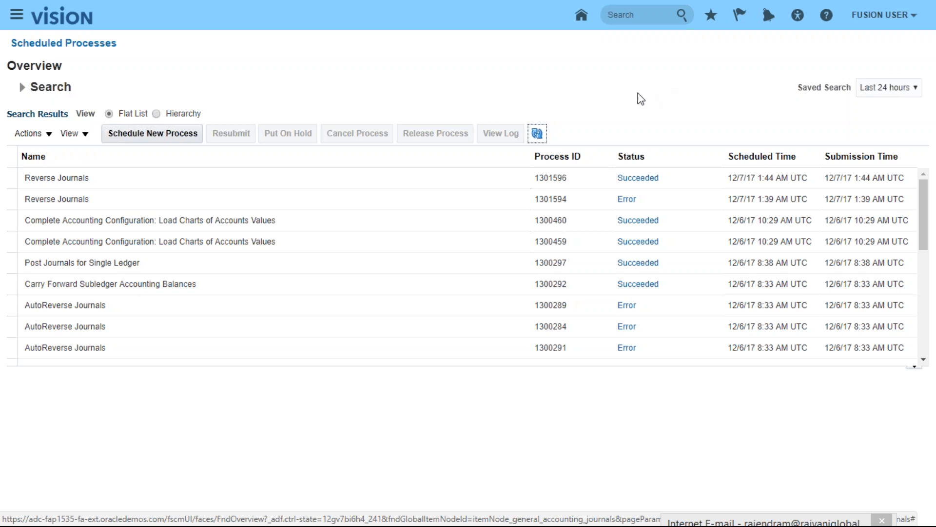
- Bring the 1301594 Notepad log back to the front
{"action": "left_click", "coordinate": [17, 14]}
{"action": "left_click_drag", "start_coordinate": [348, 248], "coordinate": [690, 200]}
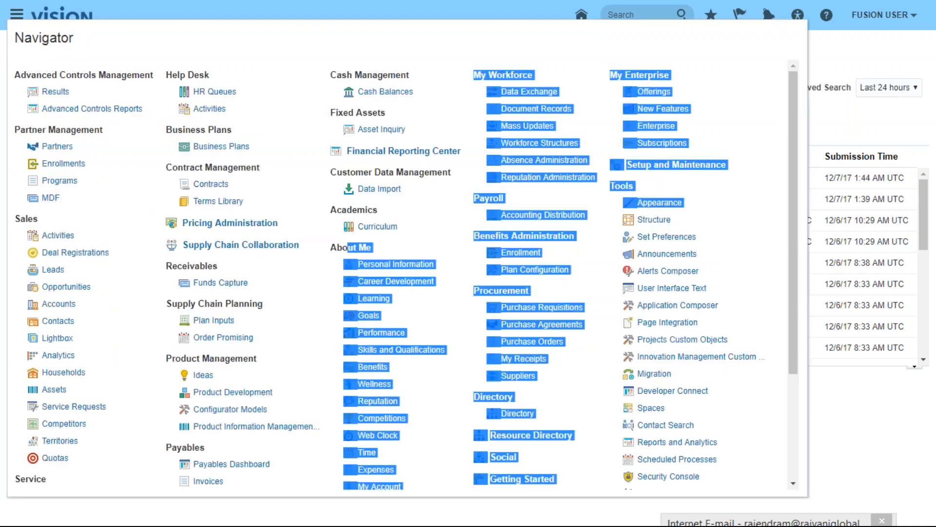
{"action": "left_click_drag", "start_coordinate": [794, 299], "coordinate": [791, 409]}
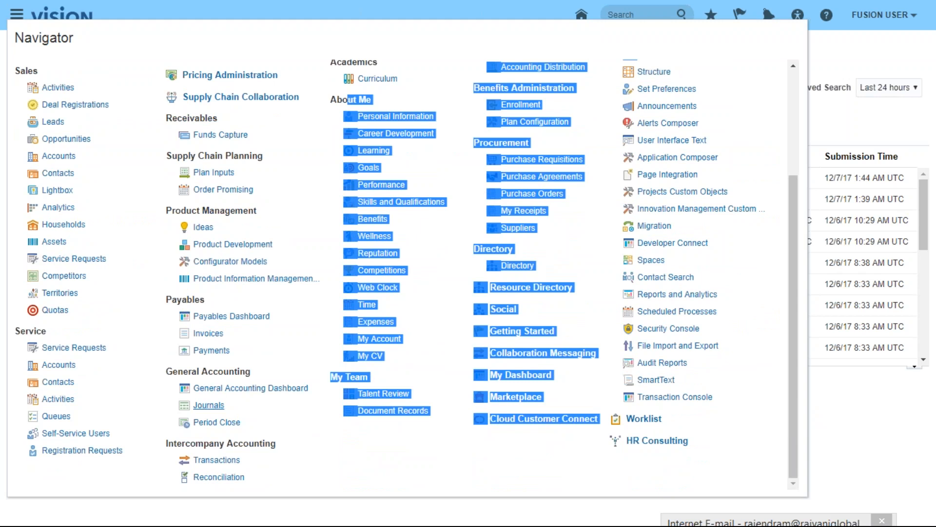
{"action": "left_click", "coordinate": [859, 444]}
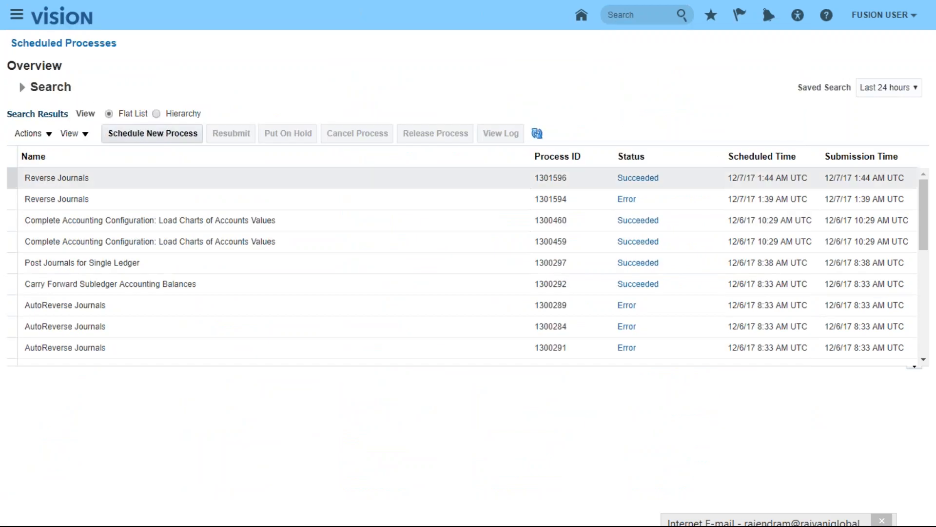
{"action": "left_click_drag", "start_coordinate": [920, 251], "coordinate": [931, 322]}
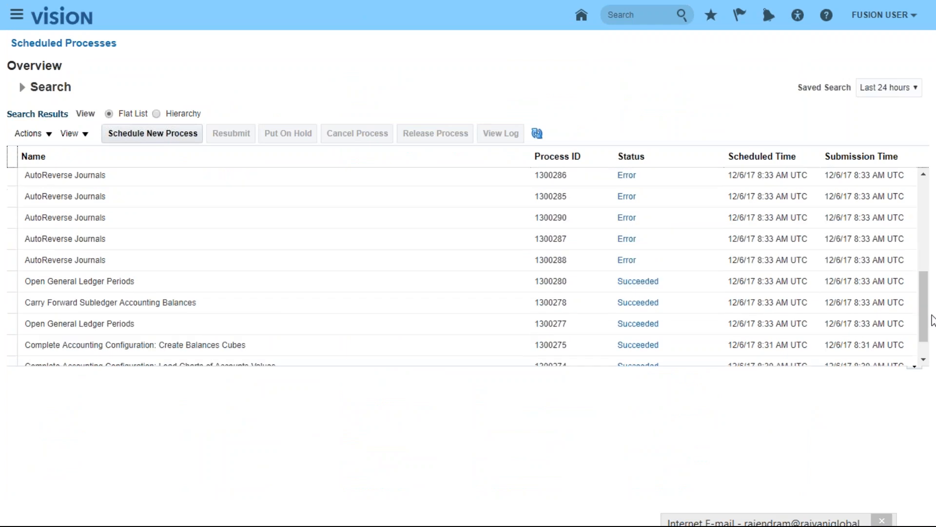
{"action": "key", "text": "alt+Tab"}
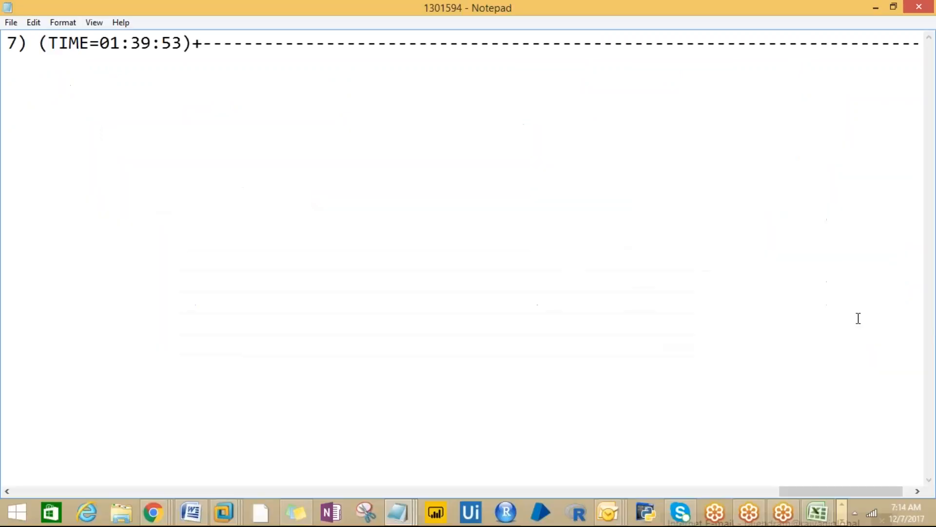
- Read the 1301594 log's invalid-header error, then return to Scheduled Processes in Chrome
{"action": "left_click_drag", "start_coordinate": [807, 489], "coordinate": [355, 394]}
{"action": "left_click_drag", "start_coordinate": [785, 492], "coordinate": [185, 504]}
{"action": "mouse_move", "coordinate": [185, 504]}
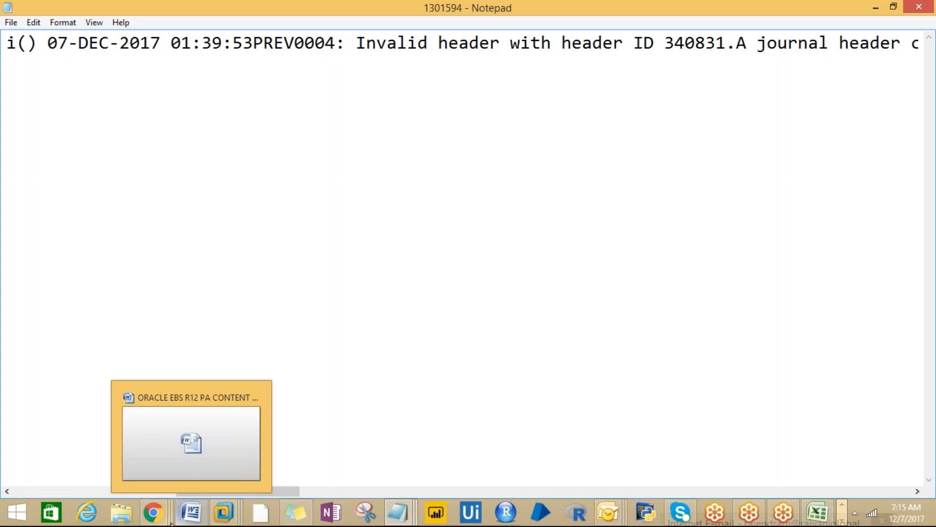
{"action": "left_click", "coordinate": [153, 513]}
{"action": "left_click", "coordinate": [122, 444]}
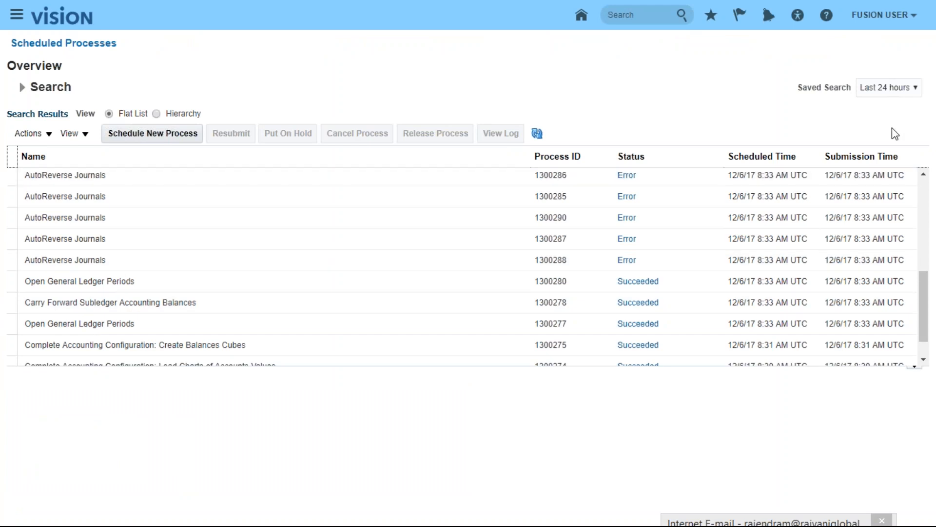
- Reopen Manage Journals for PROTON_LEDGER_SET via General Accounting > Journals
{"action": "left_click_drag", "start_coordinate": [923, 305], "coordinate": [916, 229]}
{"action": "scroll", "coordinate": [912, 230], "scroll_direction": "up", "scroll_amount": 2}
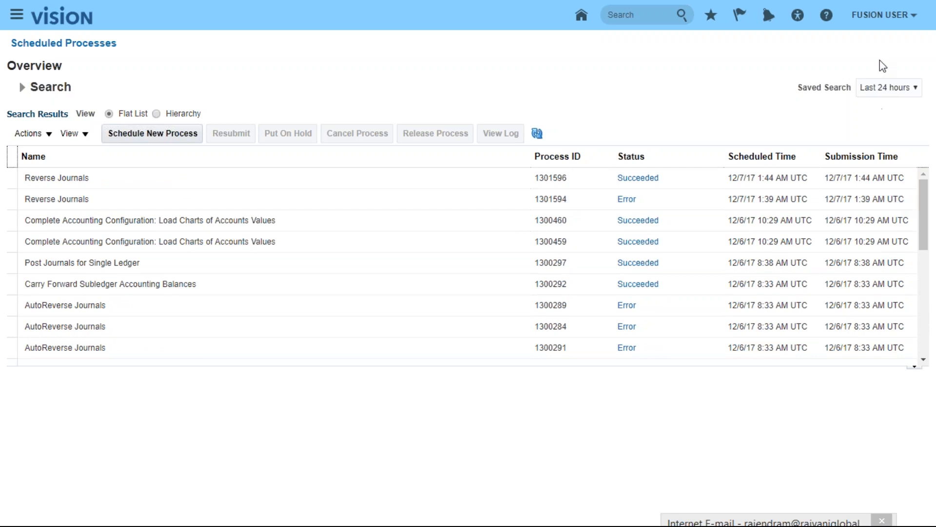
{"action": "left_click", "coordinate": [17, 15]}
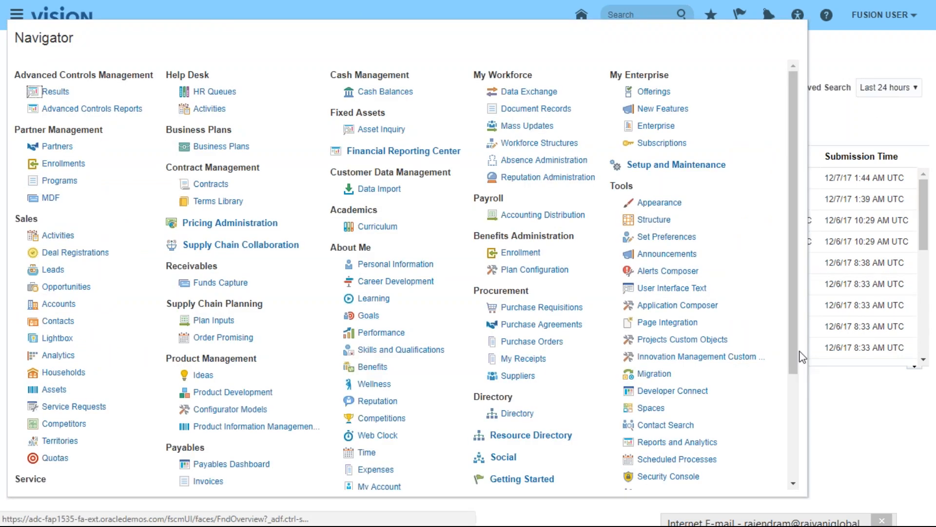
{"action": "left_click_drag", "start_coordinate": [792, 351], "coordinate": [794, 430]}
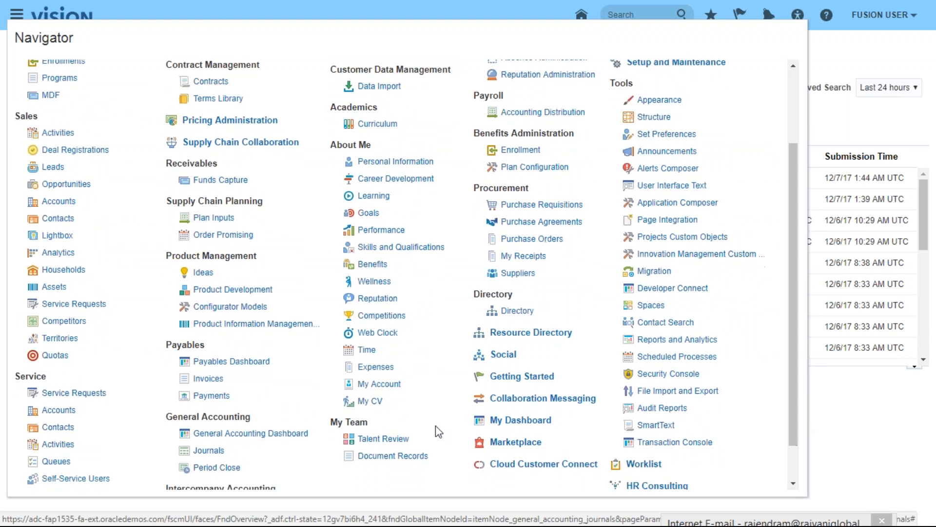
{"action": "left_click", "coordinate": [206, 451]}
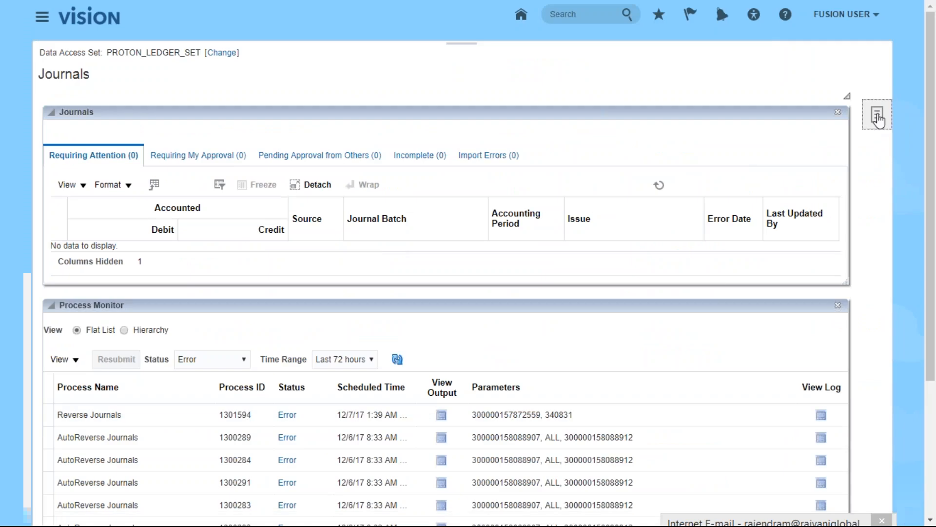
{"action": "left_click", "coordinate": [878, 117]}
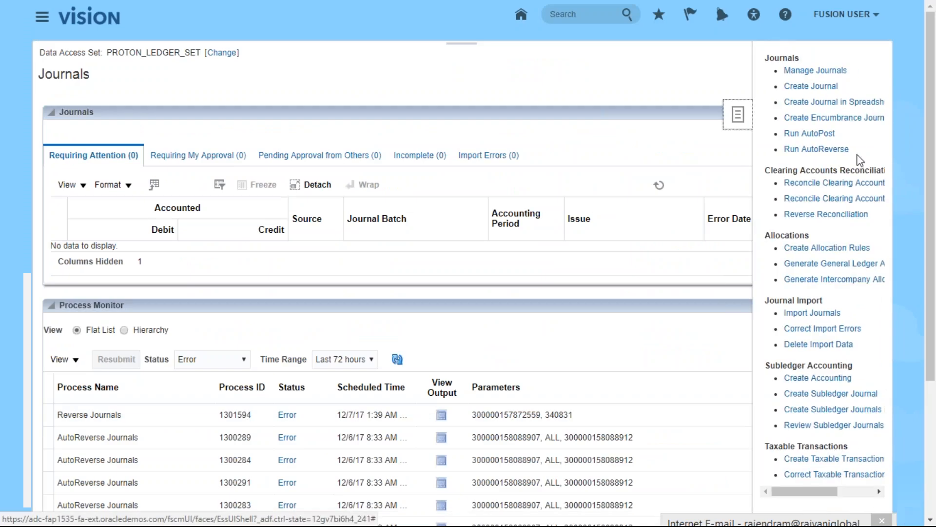
{"action": "left_click", "coordinate": [812, 71]}
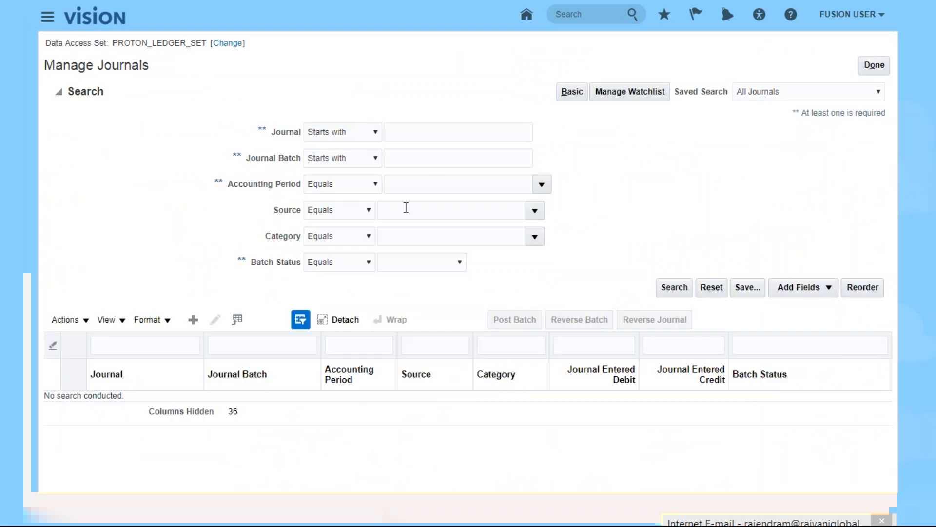
- Search journals for accounting period Nov-17 and expand the PROTON_SALARY_JE row
{"action": "left_click", "coordinate": [409, 185]}
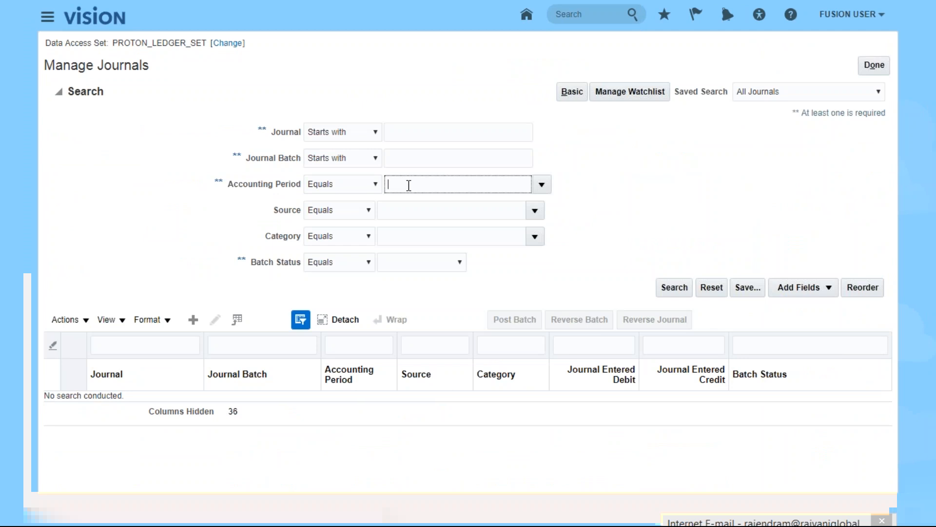
{"action": "type", "text": "n"}
{"action": "key", "text": "BackSpace"}
{"action": "type", "text": "NO"}
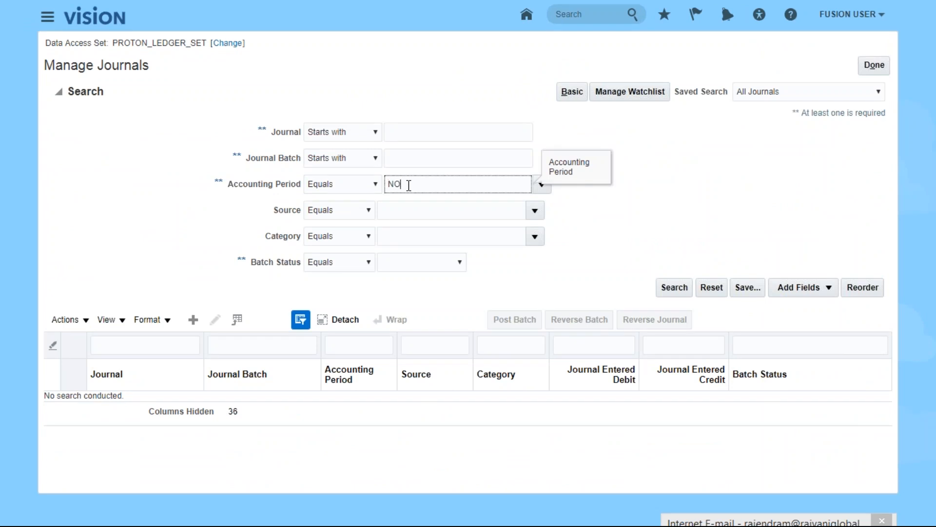
{"action": "key", "text": "BackSpace"}
{"action": "type", "text": "ov-17"}
{"action": "key", "text": "Tab"}
{"action": "left_click", "coordinate": [683, 292]}
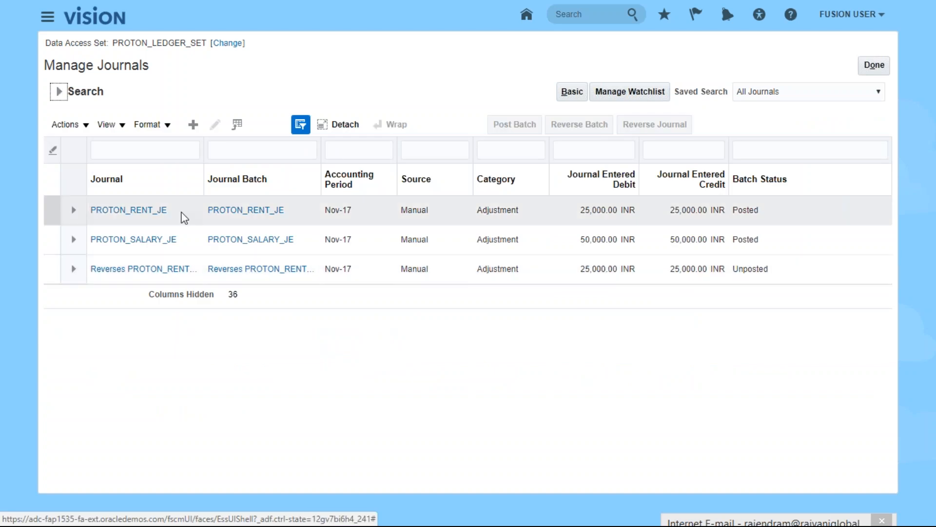
{"action": "left_click", "coordinate": [73, 240]}
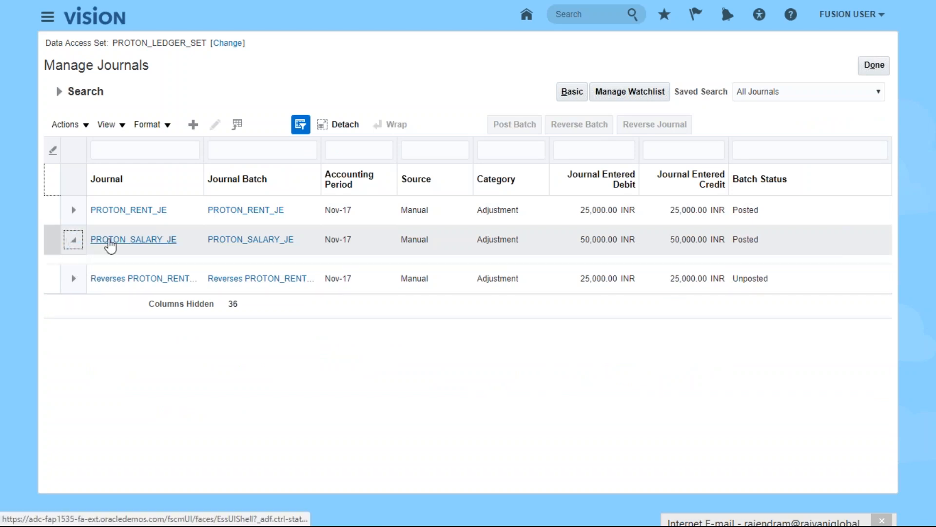
{"action": "left_click", "coordinate": [109, 241]}
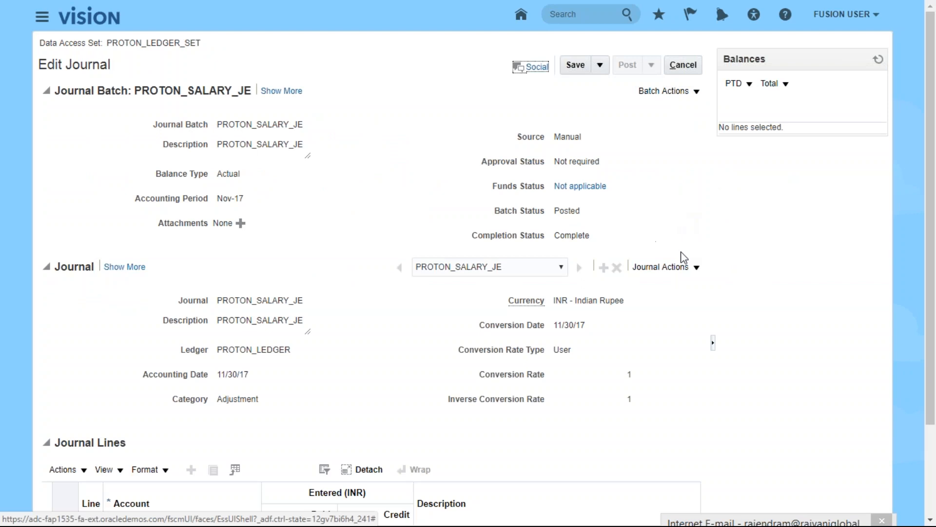
{"action": "left_click", "coordinate": [106, 267]}
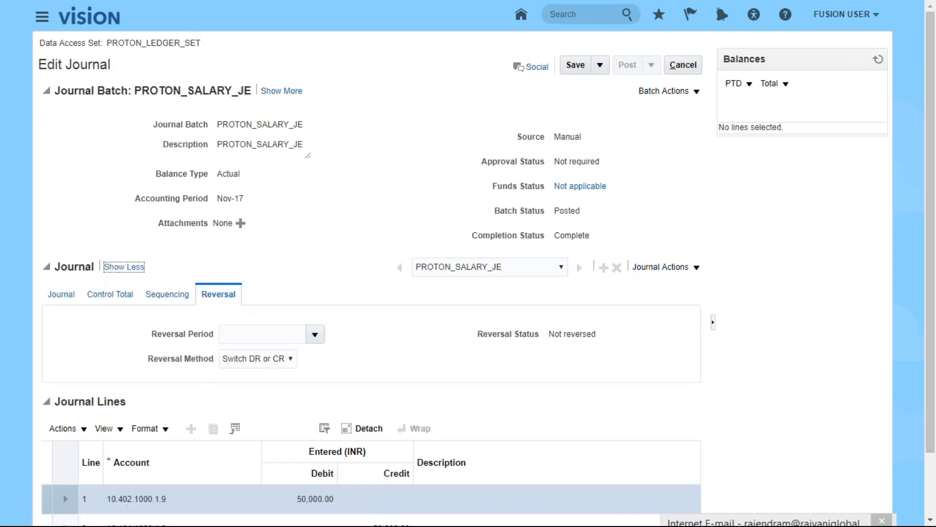
{"action": "left_click", "coordinate": [39, 18]}
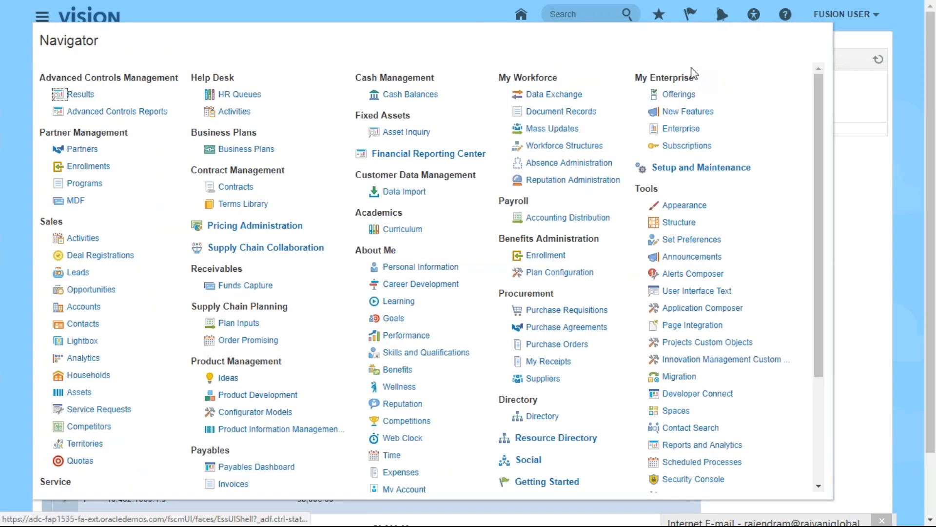
{"action": "left_click", "coordinate": [858, 225]}
{"action": "left_click", "coordinate": [679, 72]}
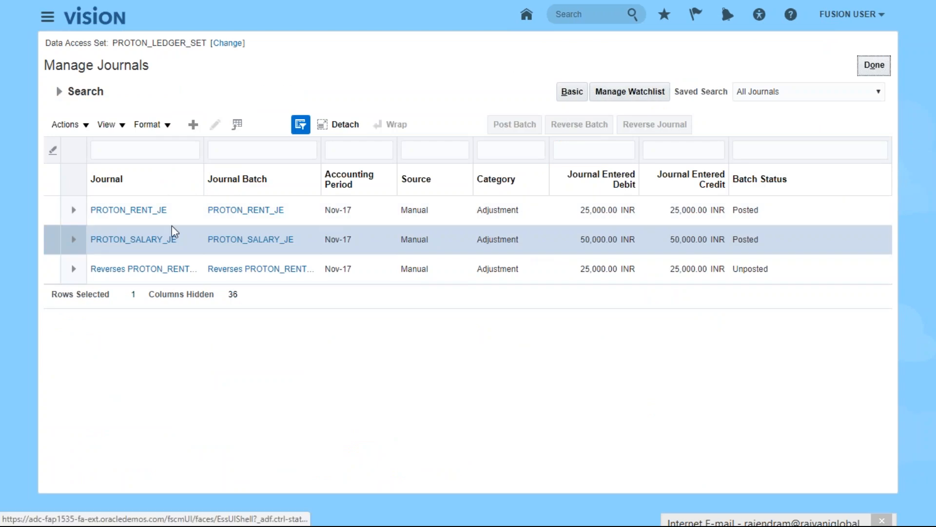
{"action": "left_click", "coordinate": [73, 239]}
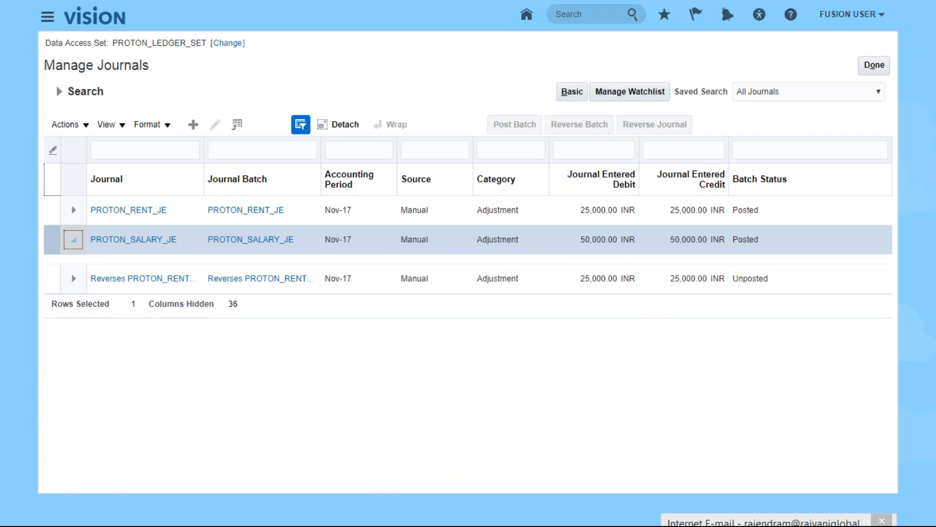
{"action": "left_click", "coordinate": [125, 239]}
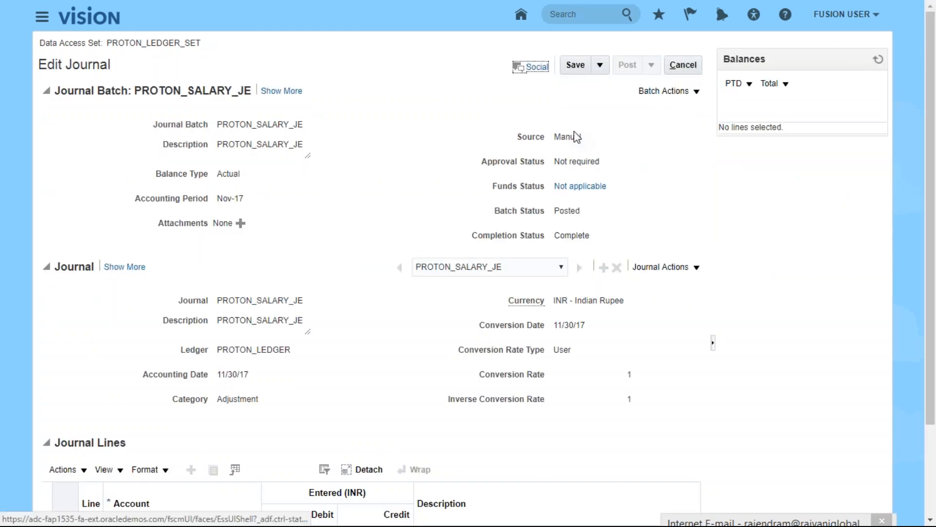
{"action": "left_click", "coordinate": [684, 65]}
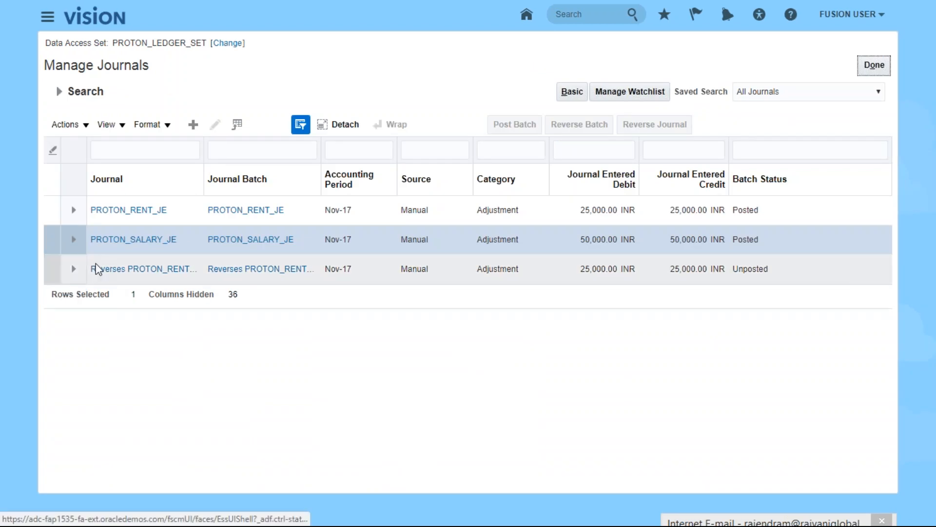
{"action": "left_click", "coordinate": [96, 241]}
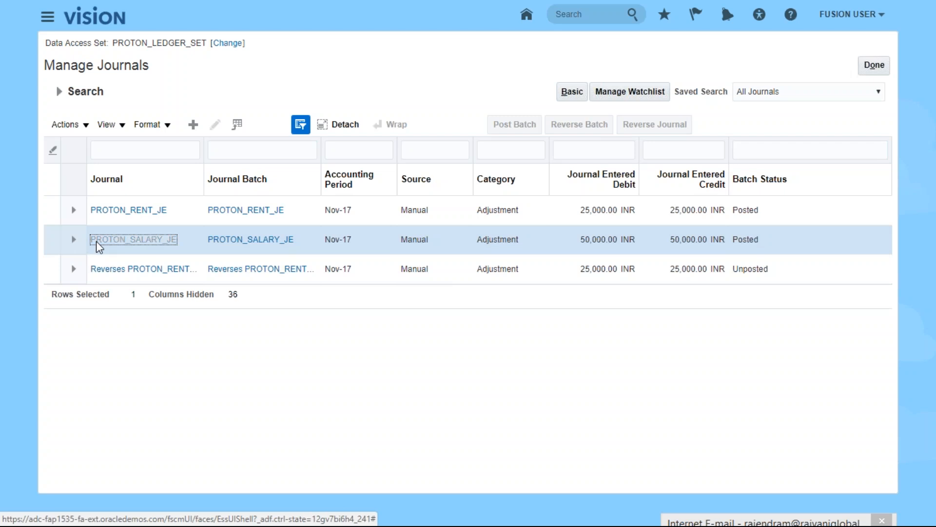
{"action": "left_click", "coordinate": [683, 66]}
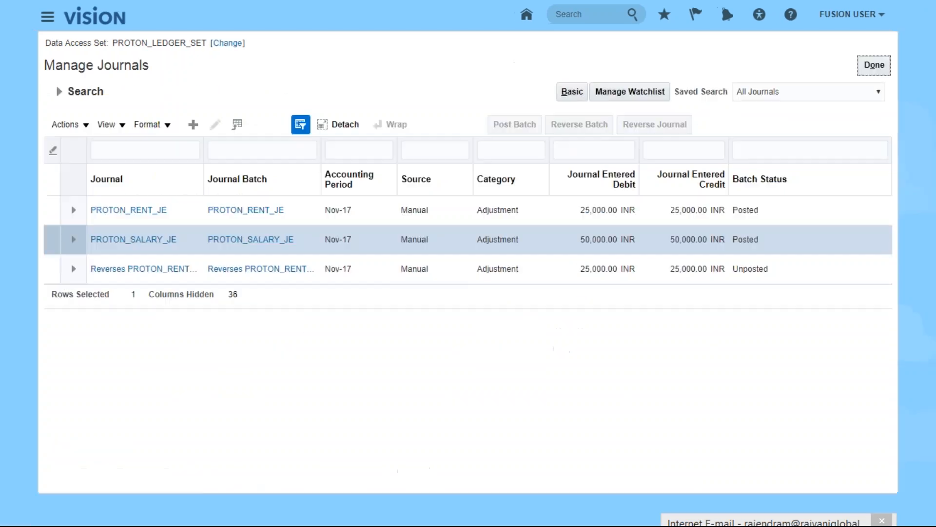
{"action": "left_click", "coordinate": [74, 247]}
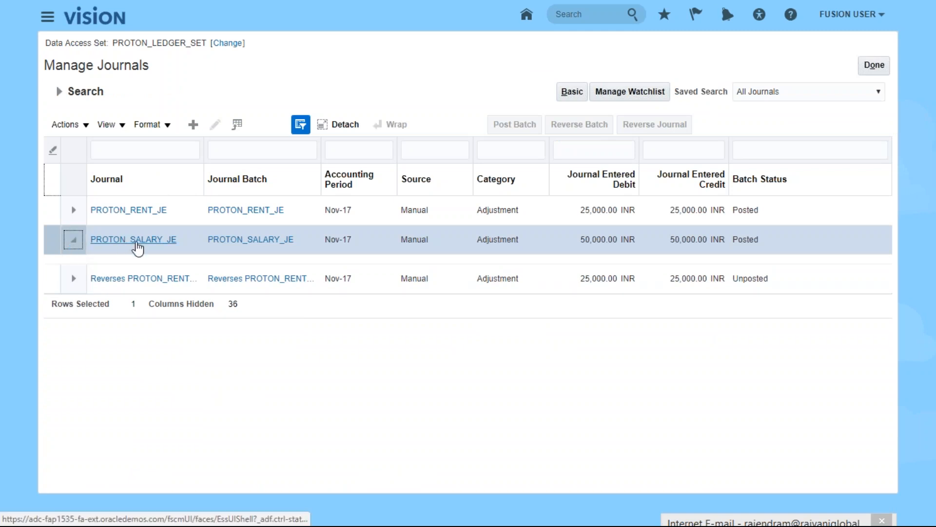
{"action": "left_click", "coordinate": [123, 242]}
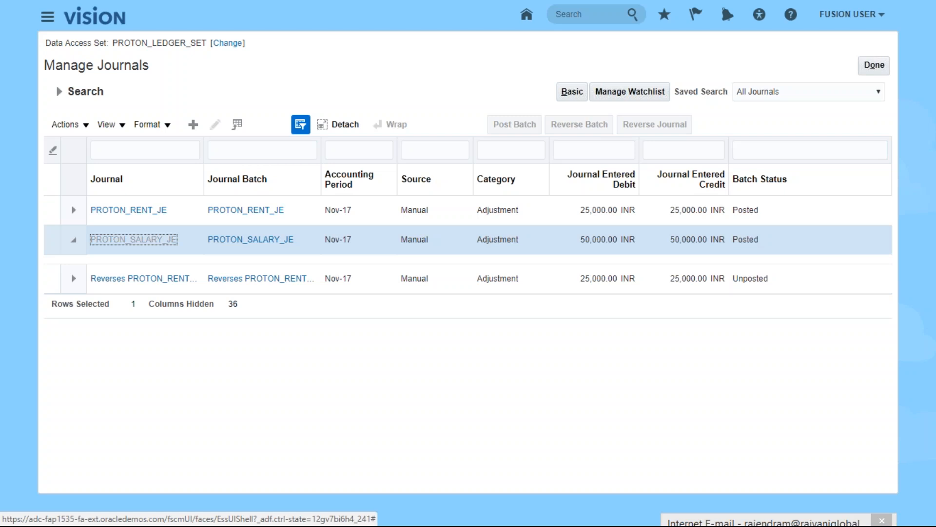
{"action": "left_click", "coordinate": [683, 64]}
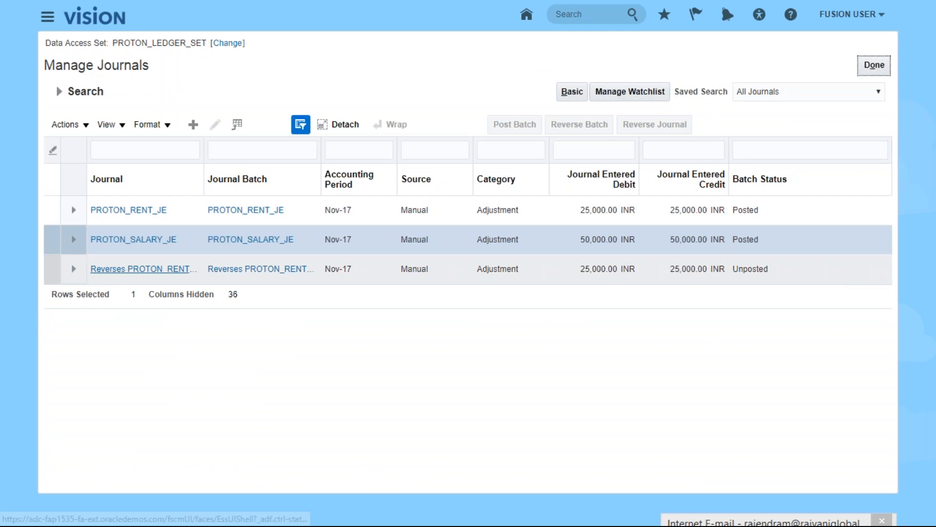
- Post the batch of the journal reversing PROTON_RENT_JE, acknowledge the submission, and leave full screen
{"action": "left_click", "coordinate": [127, 268]}
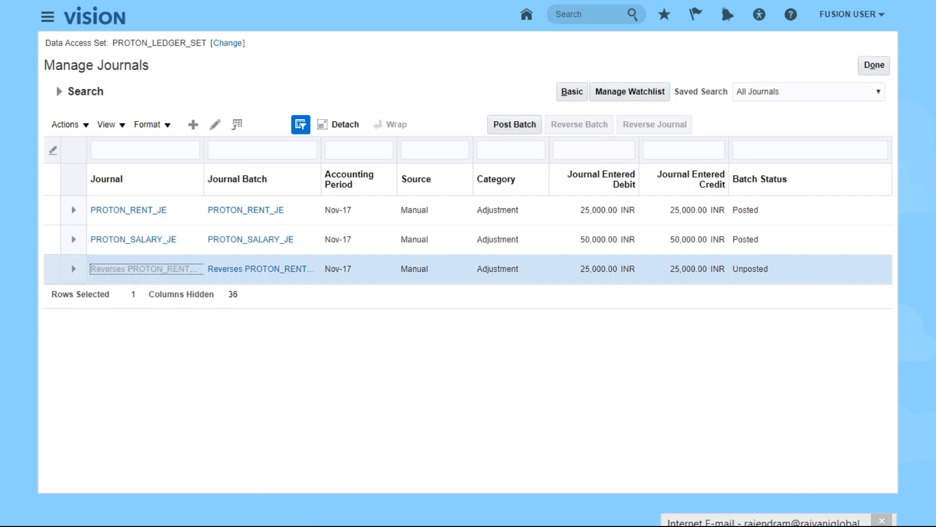
{"action": "left_click", "coordinate": [627, 65]}
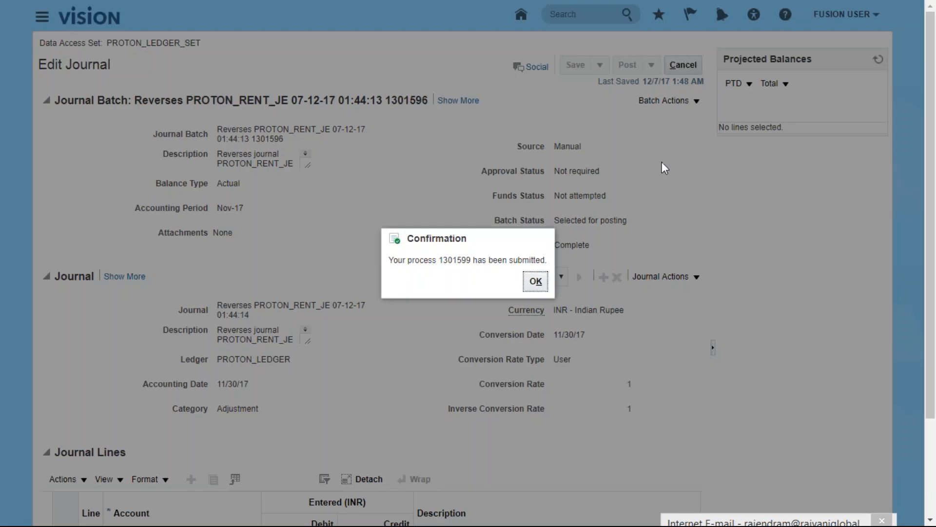
{"action": "left_click", "coordinate": [536, 282]}
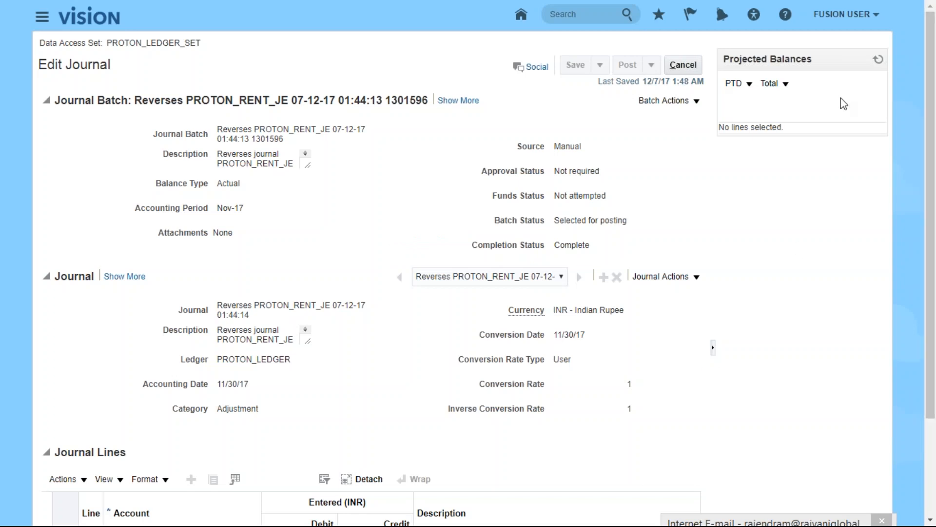
{"action": "key", "text": "F11"}
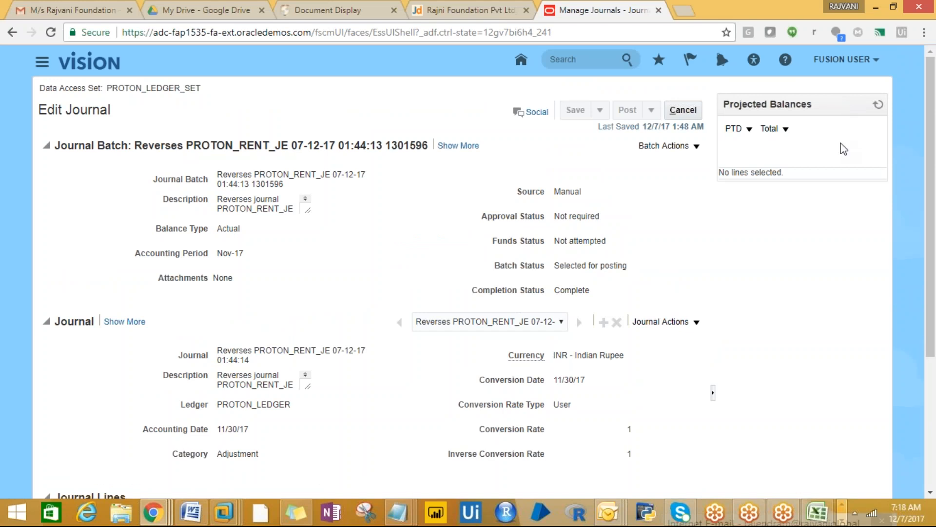
- Bring the FUSION FINANCIALS workbook forward at the manage account combinations note on sheet 07-12-17
{"action": "left_click", "coordinate": [818, 512]}
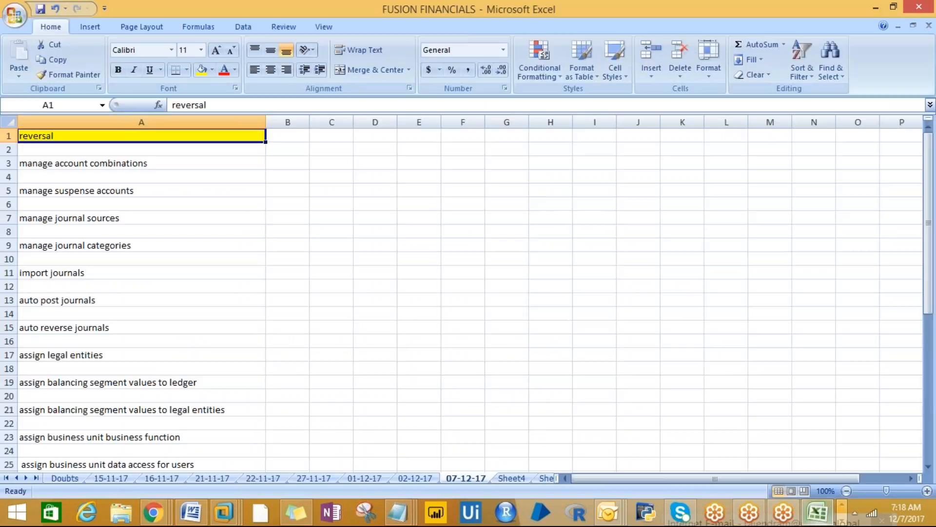
{"action": "left_click", "coordinate": [79, 164]}
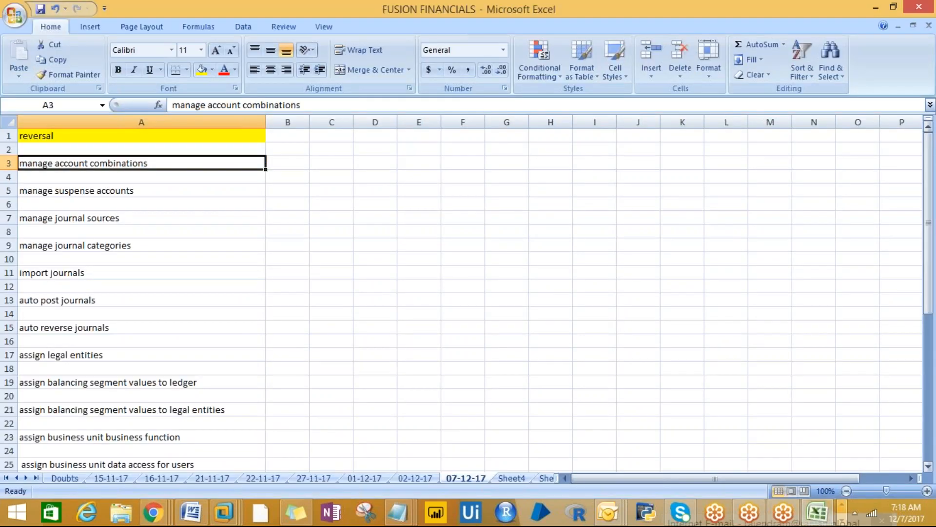
{"action": "left_click_drag", "start_coordinate": [930, 237], "coordinate": [930, 256]}
{"action": "left_click_drag", "start_coordinate": [930, 215], "coordinate": [930, 207]}
- Select the notes from manage account combinations down to auto reverse journals
{"action": "left_click", "coordinate": [229, 244]}
{"action": "left_click_drag", "start_coordinate": [94, 166], "coordinate": [82, 273]}
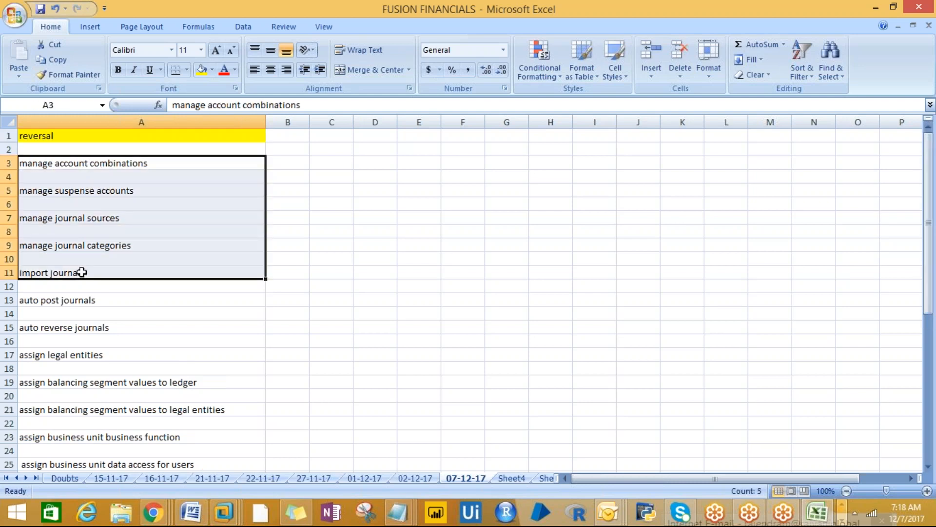
{"action": "left_click", "coordinate": [83, 217]}
{"action": "left_click", "coordinate": [86, 252]}
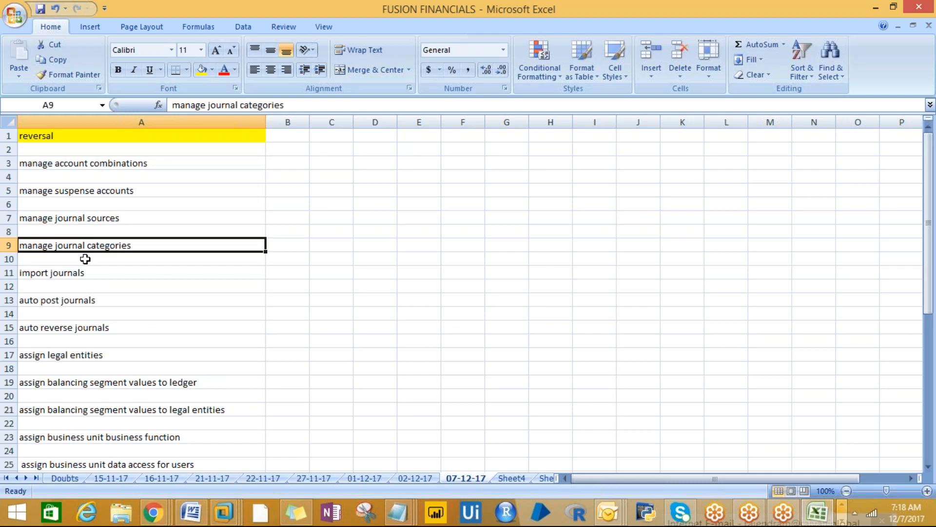
{"action": "left_click", "coordinate": [66, 271]}
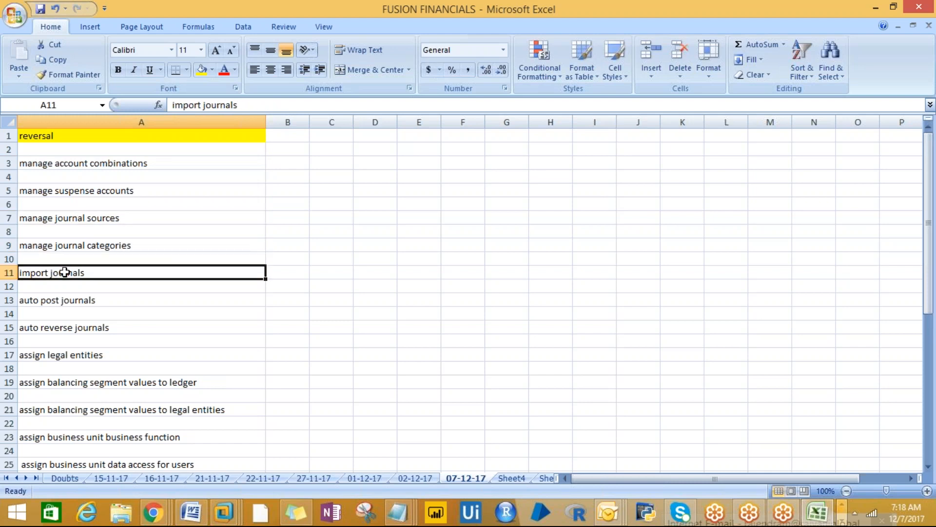
{"action": "left_click", "coordinate": [59, 326]}
{"action": "left_click_drag", "start_coordinate": [83, 163], "coordinate": [71, 343]}
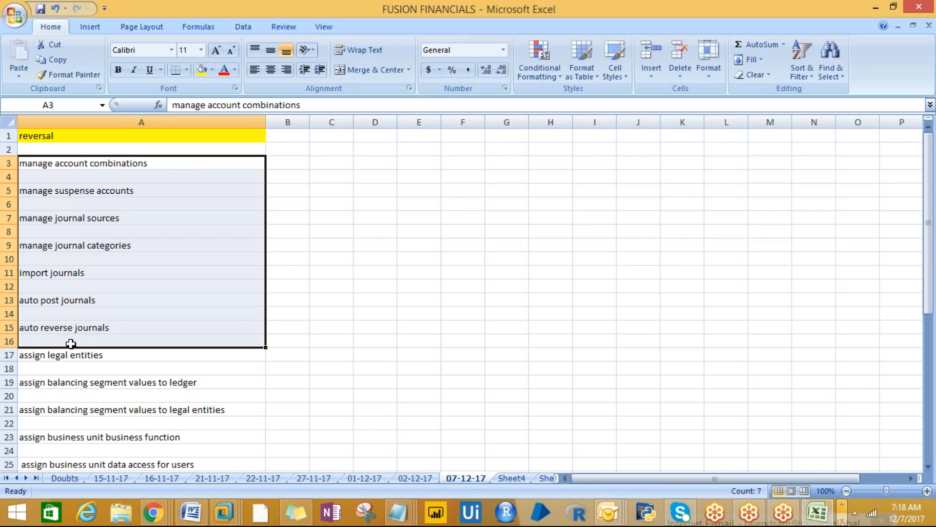
{"action": "key", "text": "Down"}
{"action": "key", "text": "Down"}
{"action": "key", "text": "Down"}
{"action": "key", "text": "Down"}
{"action": "key", "text": "Down"}
{"action": "key", "text": "Down"}
{"action": "key", "text": "Down"}
{"action": "key", "text": "Down"}
{"action": "key", "text": "Down"}
{"action": "key", "text": "Down"}
{"action": "key", "text": "Down"}
{"action": "key", "text": "Down"}
{"action": "key", "text": "Down"}
{"action": "key", "text": "Down"}
{"action": "key", "text": "Down"}
{"action": "key", "text": "Down"}
{"action": "key", "text": "Down"}
{"action": "key", "text": "Down"}
{"action": "key", "text": "Down"}
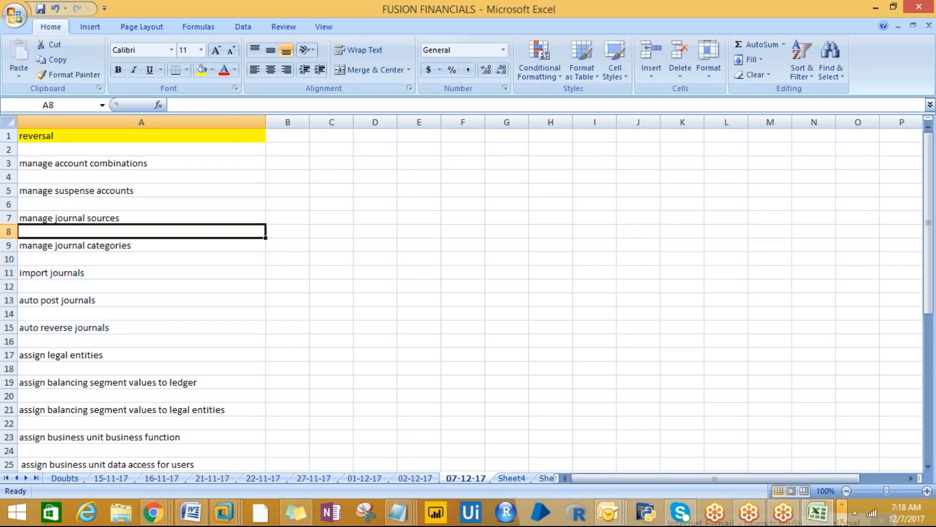
{"action": "key", "text": "Down"}
{"action": "key", "text": "Down"}
{"action": "key", "text": "Down"}
{"action": "key", "text": "Down"}
{"action": "key", "text": "Down"}
{"action": "key", "text": "Down"}
{"action": "key", "text": "Down"}
{"action": "key", "text": "Down"}
{"action": "key", "text": "Down"}
{"action": "key", "text": "Down"}
{"action": "key", "text": "Down"}
{"action": "key", "text": "Down"}
{"action": "key", "text": "Down"}
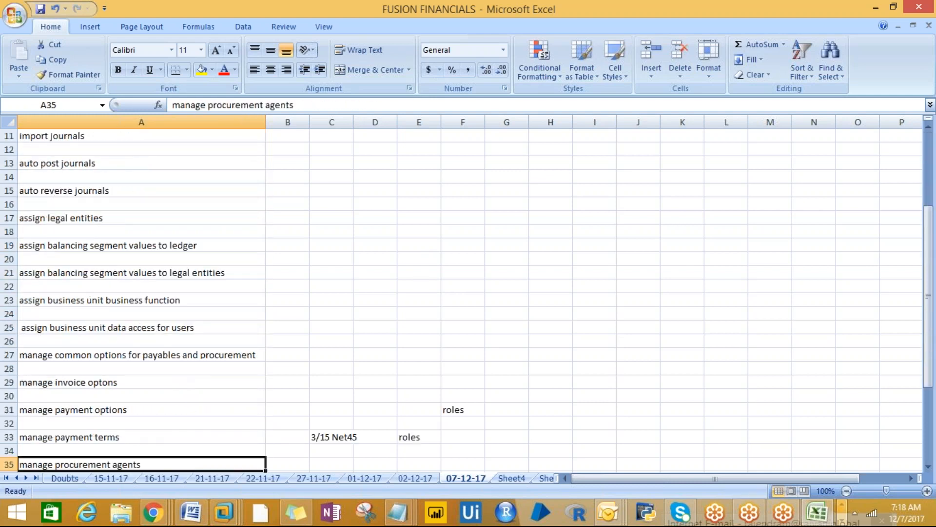
{"action": "key", "text": "Up"}
{"action": "key", "text": "Up"}
{"action": "key", "text": "Up"}
{"action": "key", "text": "Up"}
{"action": "key", "text": "Up"}
{"action": "key", "text": "Up"}
{"action": "key", "text": "Up"}
{"action": "key", "text": "Up"}
{"action": "key", "text": "Up"}
{"action": "key", "text": "Up"}
{"action": "key", "text": "Up"}
{"action": "key", "text": "Up"}
{"action": "key", "text": "Up"}
{"action": "key", "text": "Up"}
{"action": "key", "text": "Up"}
{"action": "key", "text": "Up"}
{"action": "key", "text": "Down"}
{"action": "key", "text": "Down"}
{"action": "key", "text": "Down"}
{"action": "key", "text": "Down"}
{"action": "key", "text": "Down"}
{"action": "key", "text": "Down"}
{"action": "key", "text": "Down"}
{"action": "key", "text": "Down"}
{"action": "key", "text": "Down"}
{"action": "key", "text": "Down"}
{"action": "key", "text": "Down"}
{"action": "key", "text": "Down"}
{"action": "key", "text": "Down"}
{"action": "key", "text": "Down"}
{"action": "key", "text": "Down"}
{"action": "key", "text": "Down"}
{"action": "key", "text": "Down"}
{"action": "key", "text": "Down"}
{"action": "key", "text": "Down"}
{"action": "key", "text": "Down"}
{"action": "key", "text": "Down"}
{"action": "key", "text": "Down"}
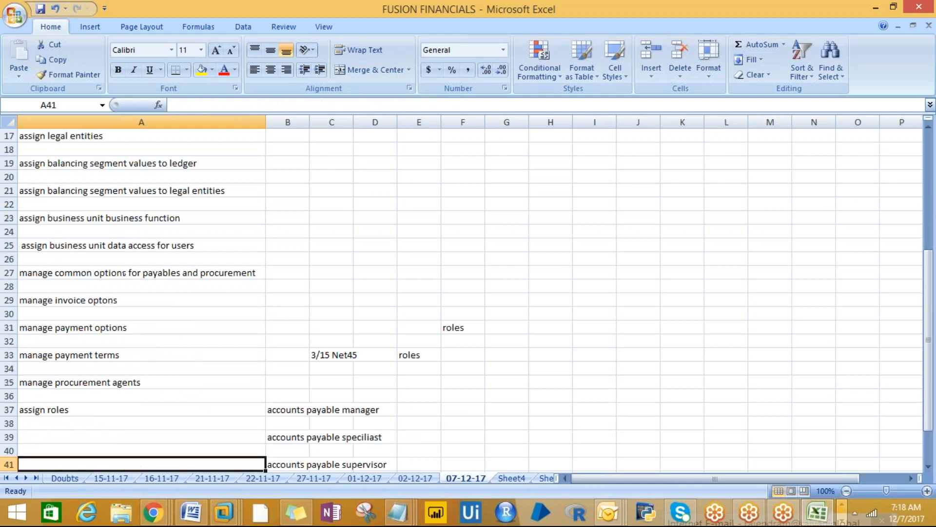
{"action": "key", "text": "Up"}
{"action": "key", "text": "Up"}
{"action": "key", "text": "Up"}
{"action": "key", "text": "Up"}
{"action": "key", "text": "Up"}
{"action": "key", "text": "Up"}
{"action": "key", "text": "Up"}
{"action": "key", "text": "Up"}
{"action": "key", "text": "Up"}
{"action": "key", "text": "Up"}
{"action": "key", "text": "Up"}
{"action": "key", "text": "Up"}
{"action": "key", "text": "Up"}
{"action": "key", "text": "Up"}
{"action": "key", "text": "Up"}
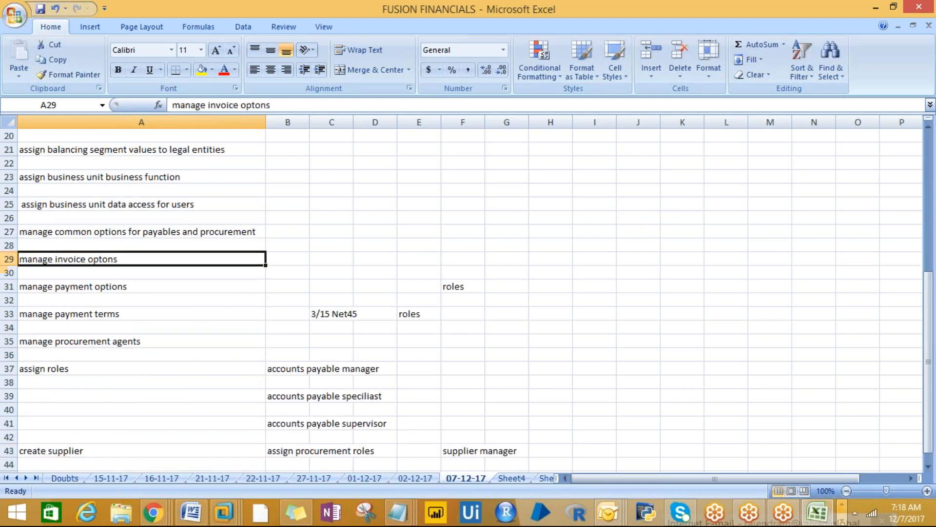
{"action": "key", "text": "Down"}
{"action": "key", "text": "Down"}
{"action": "key", "text": "Down"}
{"action": "key", "text": "Down"}
{"action": "key", "text": "Down"}
{"action": "key", "text": "Down"}
{"action": "key", "text": "Down"}
{"action": "key", "text": "Down"}
{"action": "key", "text": "Down"}
{"action": "key", "text": "Down"}
{"action": "key", "text": "Down"}
{"action": "key", "text": "Down"}
{"action": "key", "text": "Down"}
{"action": "key", "text": "Down"}
{"action": "key", "text": "Down"}
{"action": "key", "text": "Down"}
{"action": "key", "text": "Down"}
{"action": "key", "text": "Down"}
{"action": "key", "text": "Down"}
{"action": "key", "text": "Down"}
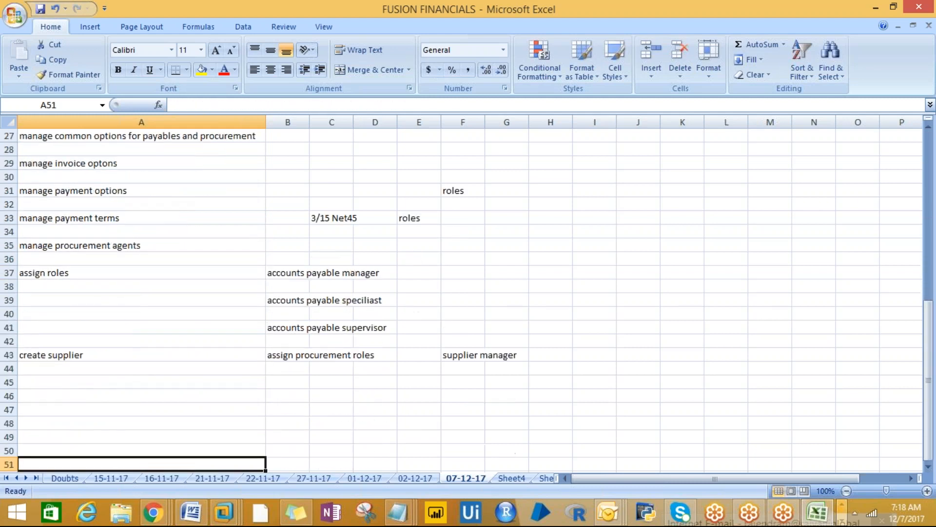
{"action": "key", "text": "Up"}
{"action": "key", "text": "Up"}
{"action": "key", "text": "Up"}
{"action": "key", "text": "Up"}
{"action": "key", "text": "Up"}
{"action": "key", "text": "Up"}
{"action": "key", "text": "Up"}
{"action": "key", "text": "Up"}
{"action": "key", "text": "Up"}
{"action": "key", "text": "Up"}
{"action": "key", "text": "Up"}
{"action": "key", "text": "Up"}
{"action": "key", "text": "Up"}
{"action": "key", "text": "Up"}
{"action": "key", "text": "Up"}
{"action": "key", "text": "Up"}
{"action": "key", "text": "Up"}
{"action": "key", "text": "Up"}
{"action": "key", "text": "Up"}
{"action": "key", "text": "Up"}
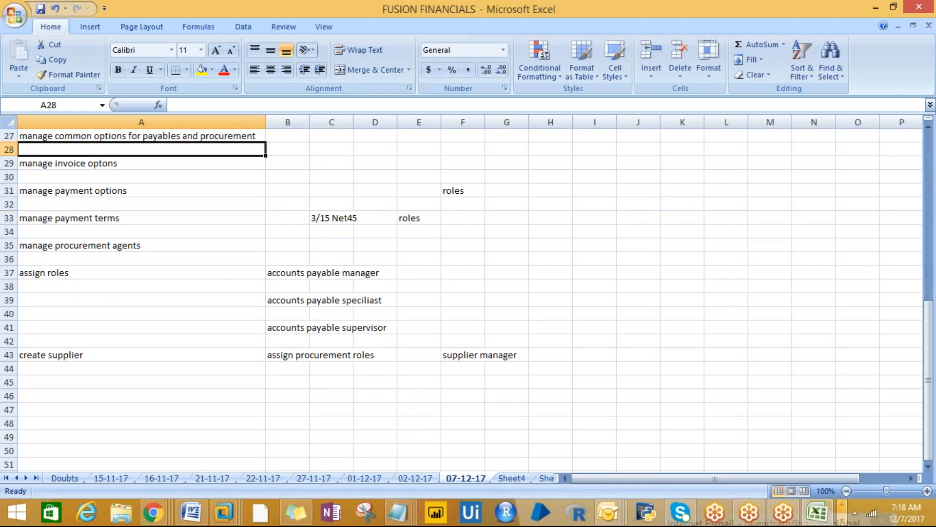
{"action": "key", "text": "Up"}
{"action": "key", "text": "Up"}
{"action": "key", "text": "Up"}
{"action": "key", "text": "Up"}
{"action": "key", "text": "Up"}
{"action": "key", "text": "Up"}
{"action": "key", "text": "Up"}
{"action": "key", "text": "Up"}
{"action": "key", "text": "Up"}
{"action": "key", "text": "Up"}
{"action": "key", "text": "Up"}
{"action": "key", "text": "Up"}
{"action": "key", "text": "Up"}
{"action": "key", "text": "Up"}
{"action": "key", "text": "Up"}
{"action": "key", "text": "Up"}
{"action": "key", "text": "Up"}
{"action": "key", "text": "Up"}
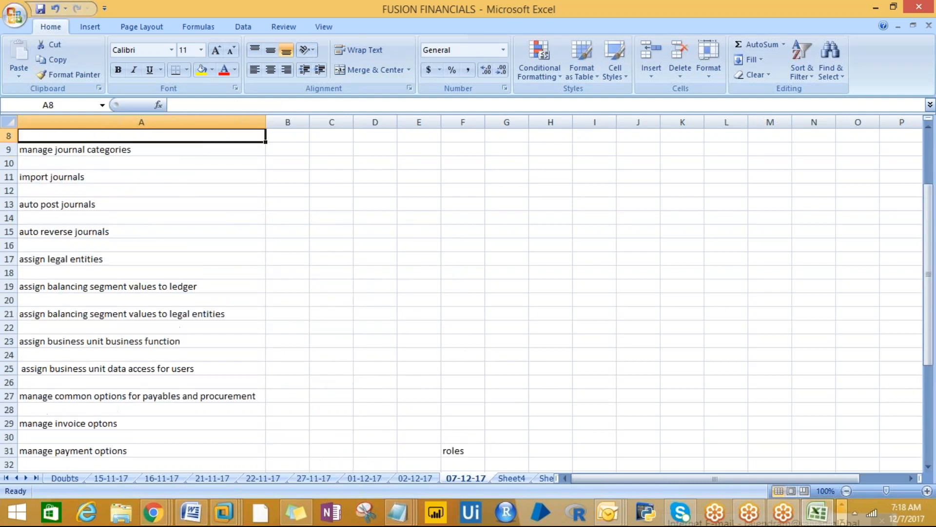
{"action": "key", "text": "Up"}
{"action": "key", "text": "Up"}
{"action": "key", "text": "Up"}
{"action": "key", "text": "Up"}
{"action": "key", "text": "Up"}
{"action": "key", "text": "Up"}
{"action": "key", "text": "Up"}
{"action": "key", "text": "Up"}
{"action": "key", "text": "Down"}
{"action": "key", "text": "Down"}
{"action": "key", "text": "Down"}
{"action": "key", "text": "Down"}
{"action": "key", "text": "Up"}
{"action": "key", "text": "Up"}
{"action": "key", "text": "Up"}
{"action": "key", "text": "Up"}
{"action": "key", "text": "Down"}
{"action": "key", "text": "Down"}
{"action": "key", "text": "Down"}
{"action": "key", "text": "Down"}
{"action": "key", "text": "Up"}
{"action": "key", "text": "Up"}
{"action": "key", "text": "Down"}
{"action": "key", "text": "Up"}
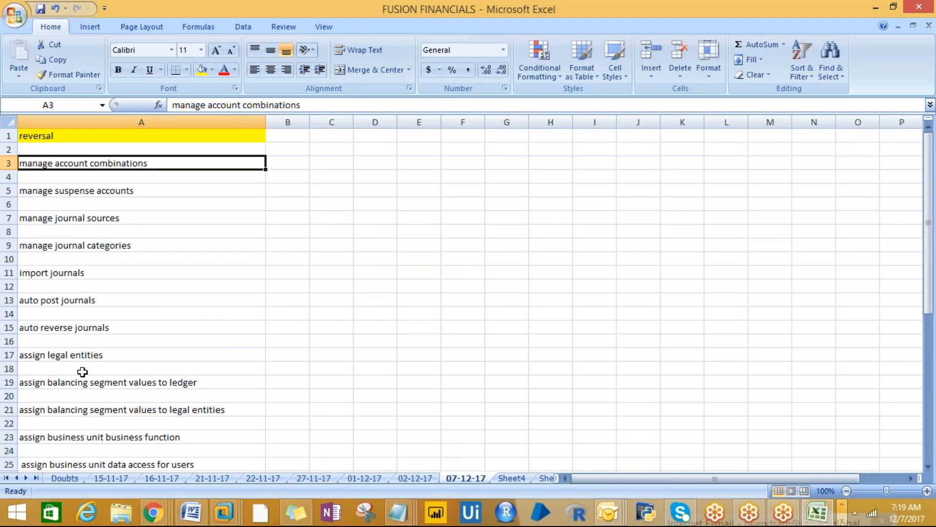
{"action": "left_click", "coordinate": [57, 356]}
{"action": "left_click", "coordinate": [69, 379]}
{"action": "left_click", "coordinate": [59, 356]}
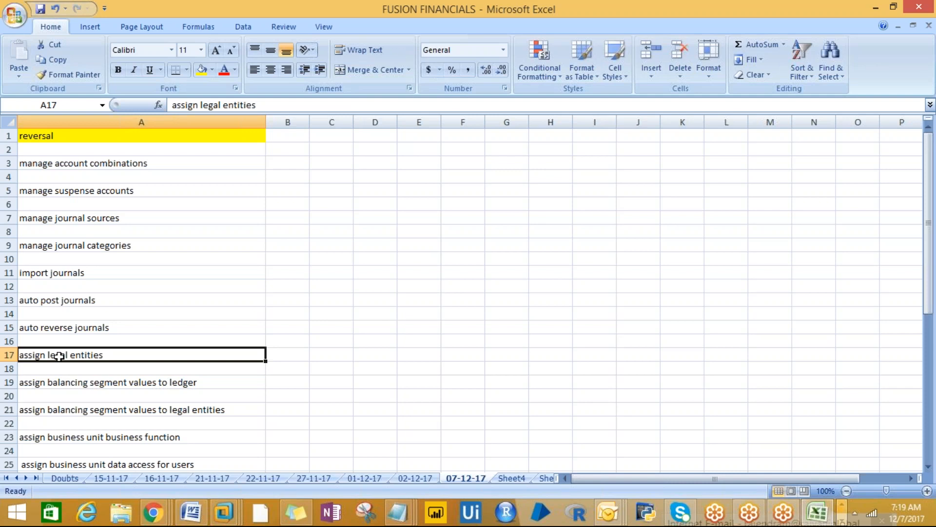
{"action": "left_click", "coordinate": [59, 376]}
{"action": "left_click", "coordinate": [55, 354]}
{"action": "left_click", "coordinate": [580, 23]}
{"action": "left_click", "coordinate": [609, 60]}
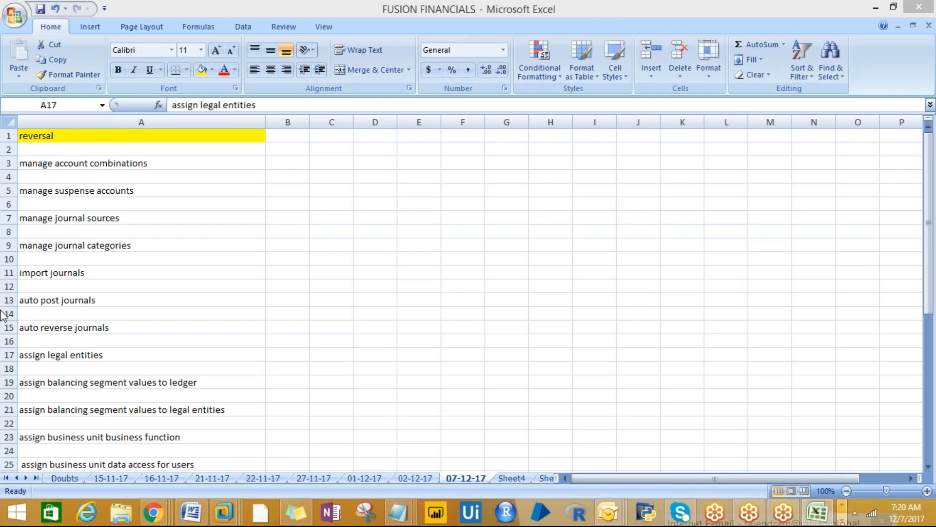
- Select the notes from manage account combinations through manage journal categories, then return to that first note
{"action": "left_click", "coordinate": [71, 164]}
{"action": "left_click", "coordinate": [72, 165]}
{"action": "left_click", "coordinate": [67, 217]}
{"action": "left_click_drag", "start_coordinate": [69, 157], "coordinate": [61, 289]}
{"action": "left_click", "coordinate": [58, 163]}
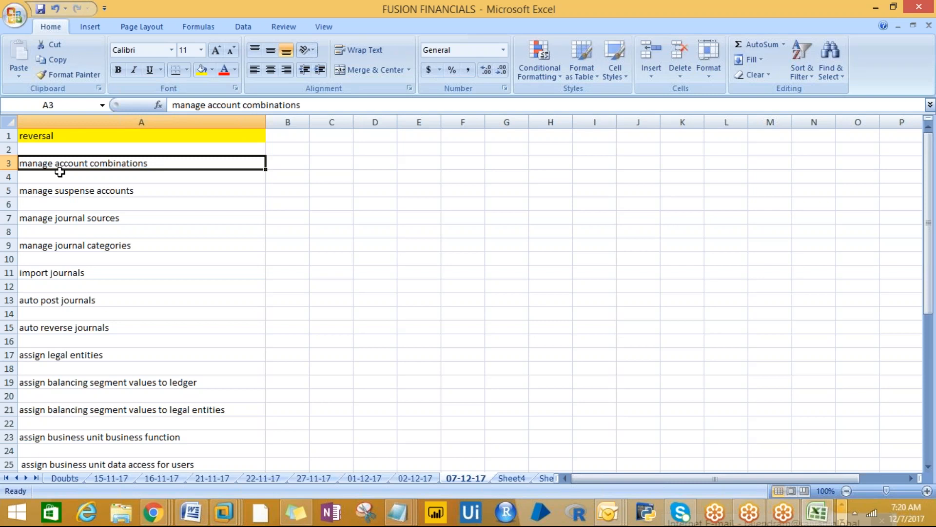
{"action": "left_click", "coordinate": [59, 180]}
{"action": "left_click", "coordinate": [55, 167]}
- Look over the 15-11-17 and 16-11-17 sheets, clearing the marked Login notes
{"action": "left_click", "coordinate": [93, 480]}
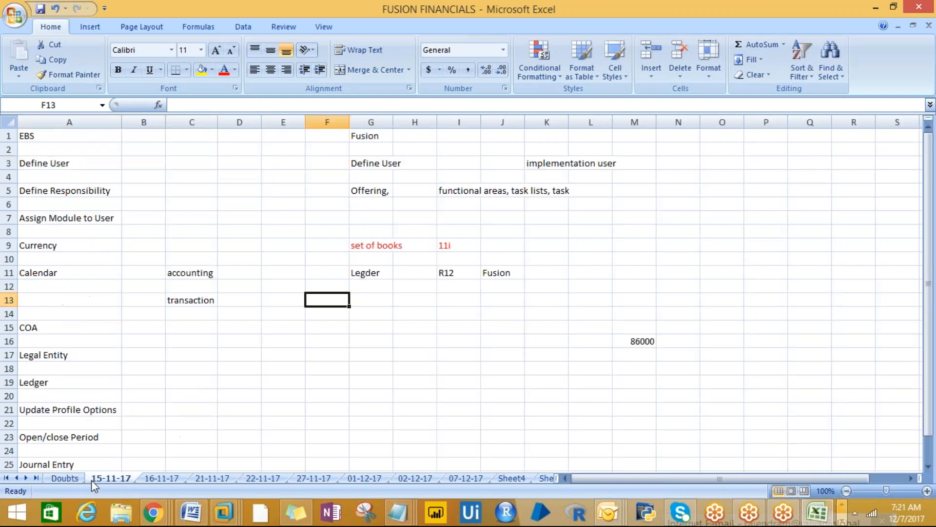
{"action": "left_click", "coordinate": [152, 480]}
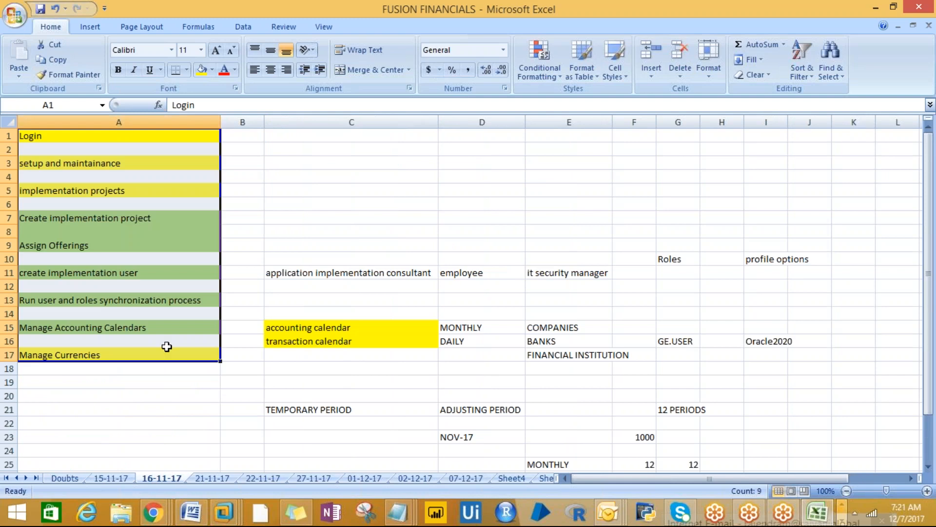
{"action": "left_click", "coordinate": [204, 468]}
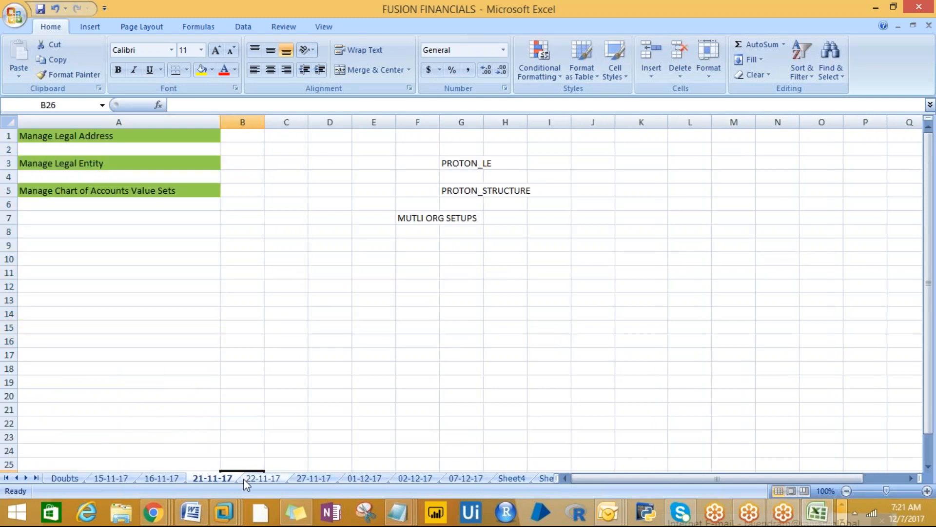
- Flip through sheets 22-11-17, 27-11-17, 01-12-17 and 02-12-17, settling on 07-12-17
{"action": "left_click", "coordinate": [250, 480]}
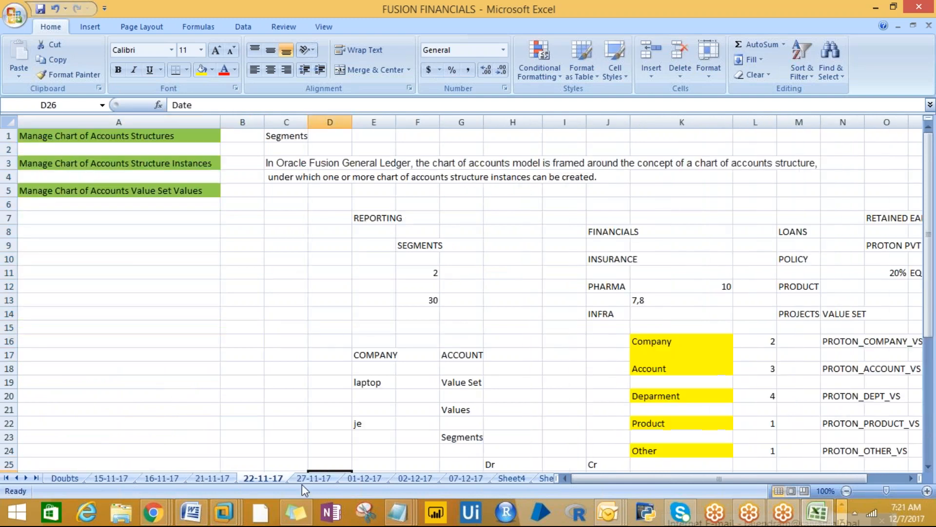
{"action": "left_click", "coordinate": [331, 480]}
{"action": "left_click", "coordinate": [375, 479]}
{"action": "left_click", "coordinate": [399, 478]}
{"action": "left_click", "coordinate": [449, 479]}
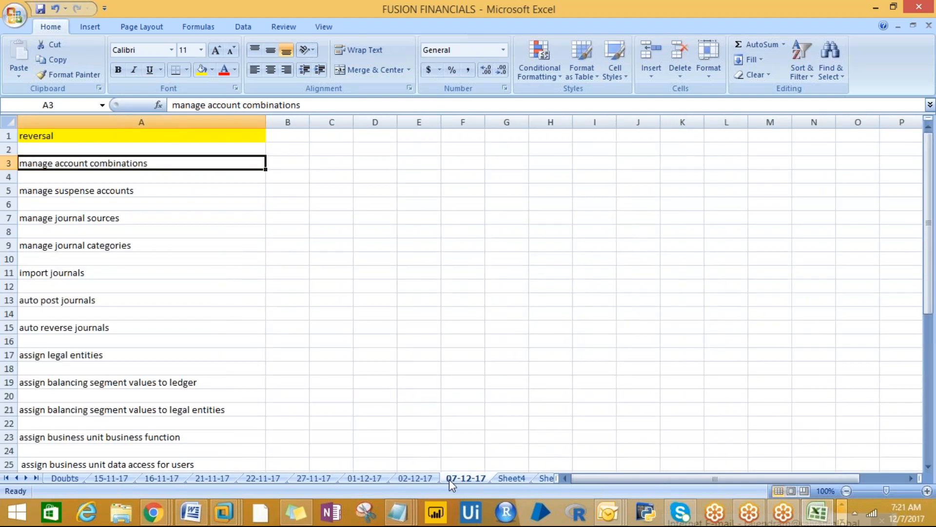
{"action": "left_click", "coordinate": [420, 480]}
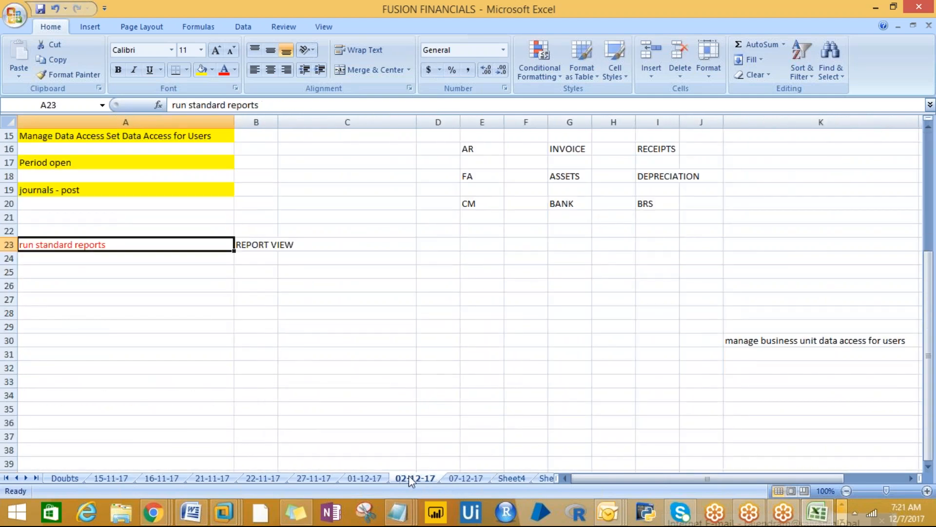
{"action": "left_click", "coordinate": [380, 475]}
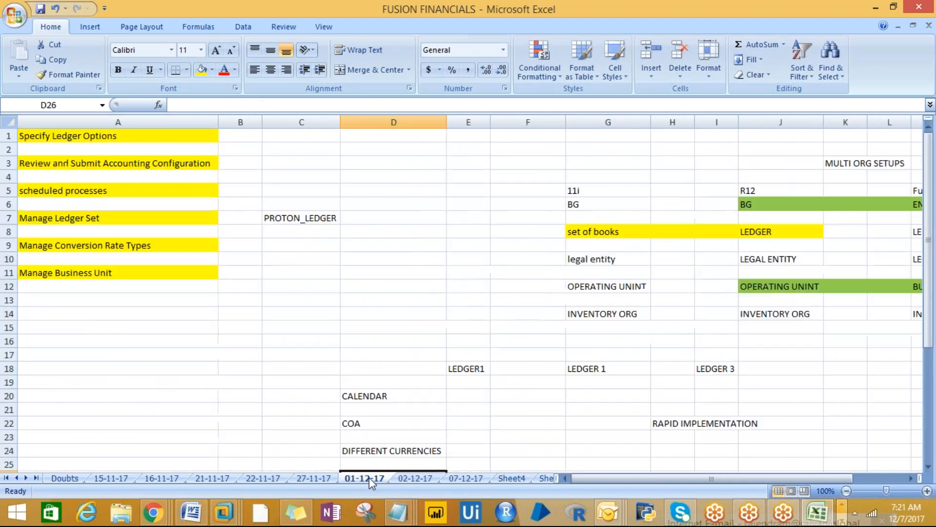
{"action": "left_click", "coordinate": [412, 481]}
{"action": "left_click", "coordinate": [455, 478]}
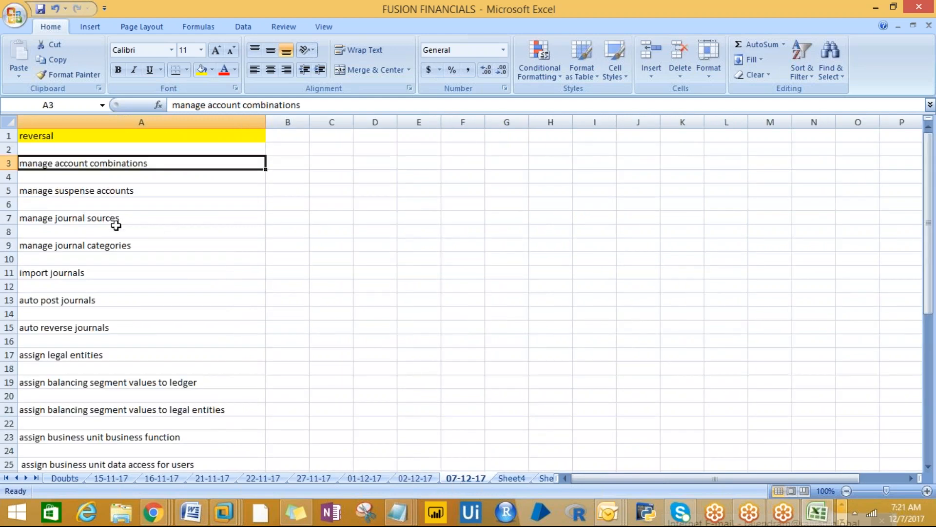
- Move up and down the 07-12-17 setup step list between rows 18 and 24
{"action": "key", "text": "Down"}
{"action": "key", "text": "Down"}
{"action": "key", "text": "Down"}
{"action": "key", "text": "Down"}
{"action": "key", "text": "Down"}
{"action": "key", "text": "Down"}
{"action": "key", "text": "Down"}
{"action": "key", "text": "Down"}
{"action": "key", "text": "Down"}
{"action": "key", "text": "Down"}
{"action": "key", "text": "Down"}
{"action": "key", "text": "Down"}
{"action": "key", "text": "Down"}
{"action": "key", "text": "Down"}
{"action": "key", "text": "Down"}
{"action": "key", "text": "Down"}
{"action": "key", "text": "Down"}
{"action": "key", "text": "Down"}
{"action": "key", "text": "Down"}
{"action": "key", "text": "Down"}
{"action": "key", "text": "Down"}
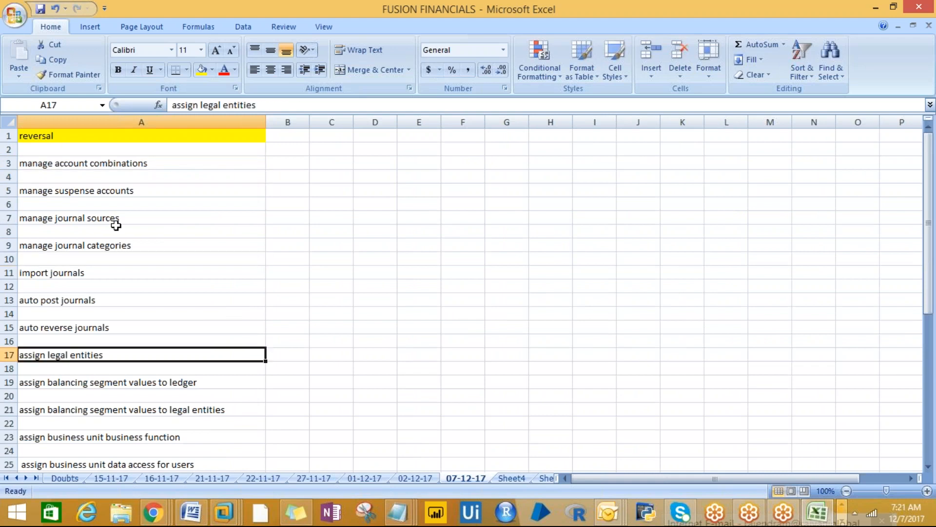
{"action": "key", "text": "Down"}
{"action": "key", "text": "Up"}
{"action": "key", "text": "Up"}
{"action": "key", "text": "Up"}
{"action": "key", "text": "Up"}
{"action": "key", "text": "Up"}
{"action": "key", "text": "Up"}
{"action": "key", "text": "Up"}
{"action": "key", "text": "Up"}
{"action": "key", "text": "Up"}
{"action": "key", "text": "Up"}
{"action": "key", "text": "Up"}
{"action": "key", "text": "Up"}
{"action": "key", "text": "Up"}
{"action": "key", "text": "Up"}
{"action": "key", "text": "Up"}
{"action": "key", "text": "Up"}
{"action": "key", "text": "Up"}
{"action": "key", "text": "Up"}
{"action": "key", "text": "Up"}
{"action": "key", "text": "Up"}
{"action": "key", "text": "Down"}
{"action": "key", "text": "Down"}
{"action": "key", "text": "Down"}
{"action": "key", "text": "Down"}
{"action": "key", "text": "Down"}
{"action": "key", "text": "Down"}
{"action": "key", "text": "Down"}
{"action": "key", "text": "Down"}
{"action": "key", "text": "Down"}
{"action": "key", "text": "Down"}
{"action": "key", "text": "Down"}
{"action": "key", "text": "Down"}
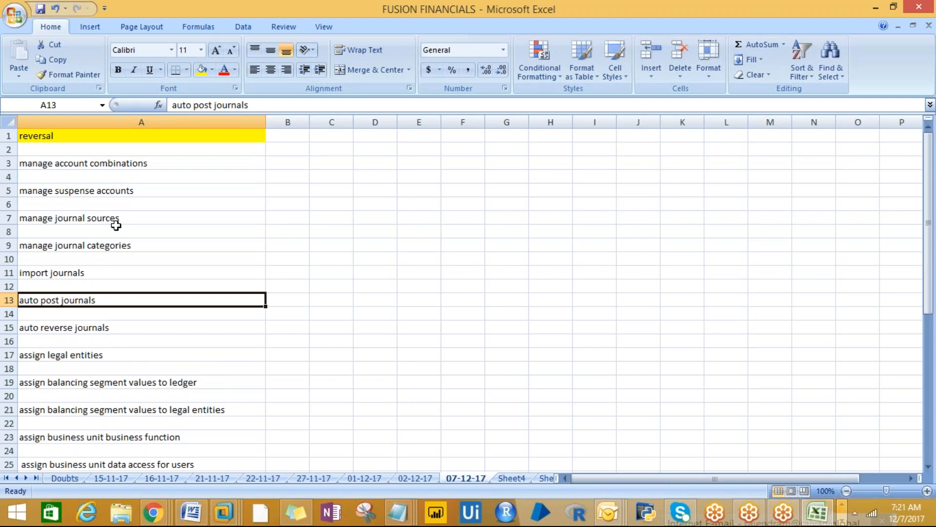
{"action": "key", "text": "Down"}
{"action": "key", "text": "Down"}
{"action": "key", "text": "Down"}
{"action": "key", "text": "Down"}
{"action": "key", "text": "Down"}
{"action": "key", "text": "Down"}
{"action": "key", "text": "Down"}
{"action": "key", "text": "Down"}
{"action": "key", "text": "Down"}
{"action": "key", "text": "Down"}
{"action": "key", "text": "Down"}
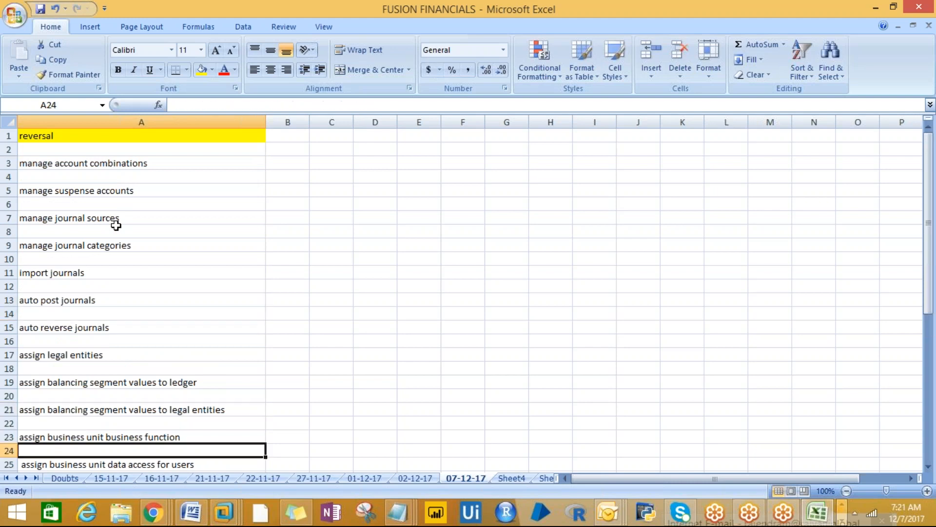
{"action": "key", "text": "Up"}
{"action": "key", "text": "Up"}
{"action": "key", "text": "Up"}
{"action": "key", "text": "Up"}
{"action": "key", "text": "Up"}
{"action": "key", "text": "Up"}
{"action": "key", "text": "Up"}
{"action": "key", "text": "Up"}
{"action": "key", "text": "Up"}
{"action": "key", "text": "Up"}
{"action": "key", "text": "Up"}
{"action": "key", "text": "Up"}
{"action": "key", "text": "Up"}
{"action": "key", "text": "Up"}
{"action": "key", "text": "Up"}
{"action": "key", "text": "Up"}
{"action": "key", "text": "Up"}
{"action": "key", "text": "Up"}
{"action": "key", "text": "Up"}
{"action": "key", "text": "Up"}
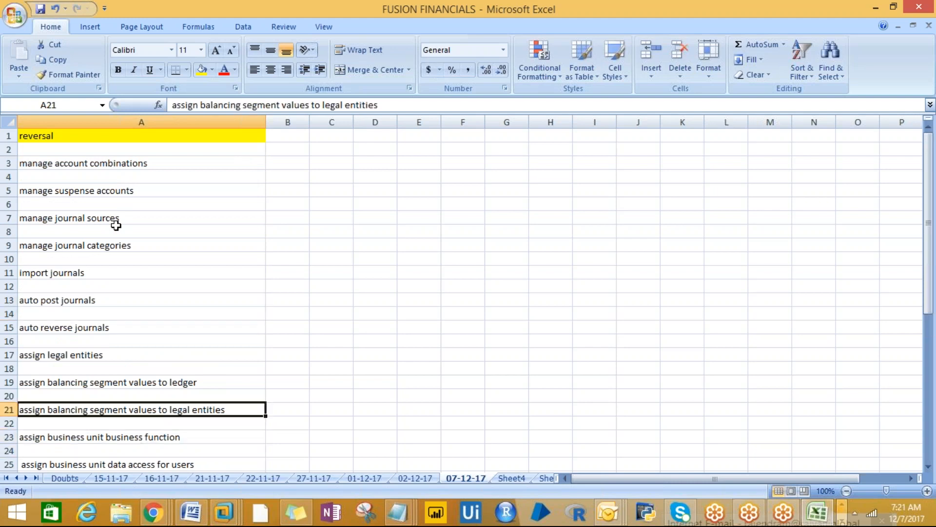
{"action": "key", "text": "Down"}
{"action": "key", "text": "Down"}
{"action": "key", "text": "Down"}
{"action": "key", "text": "Down"}
{"action": "key", "text": "Down"}
{"action": "key", "text": "Down"}
{"action": "key", "text": "Down"}
{"action": "key", "text": "Down"}
{"action": "key", "text": "Down"}
{"action": "key", "text": "Down"}
{"action": "key", "text": "Down"}
{"action": "key", "text": "Down"}
{"action": "key", "text": "Down"}
{"action": "key", "text": "Down"}
{"action": "key", "text": "Down"}
{"action": "key", "text": "Down"}
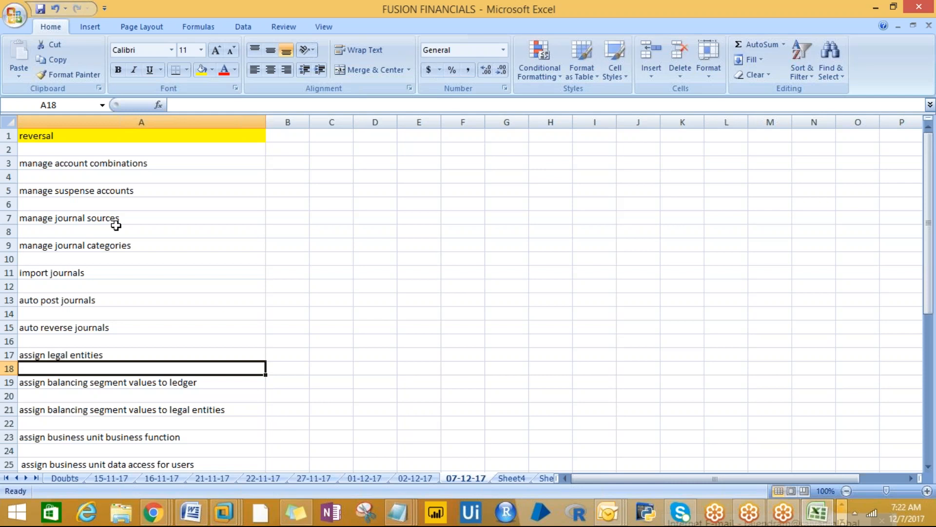
- Select the manage suspense accounts, manage journal sources, A8:A9, import journals and auto post journals steps
{"action": "left_click", "coordinate": [91, 195]}
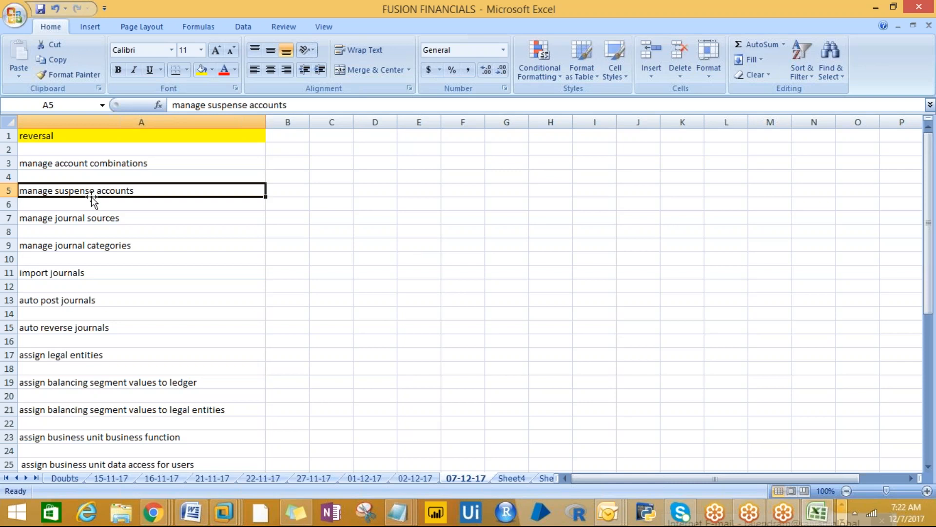
{"action": "left_click", "coordinate": [76, 220]}
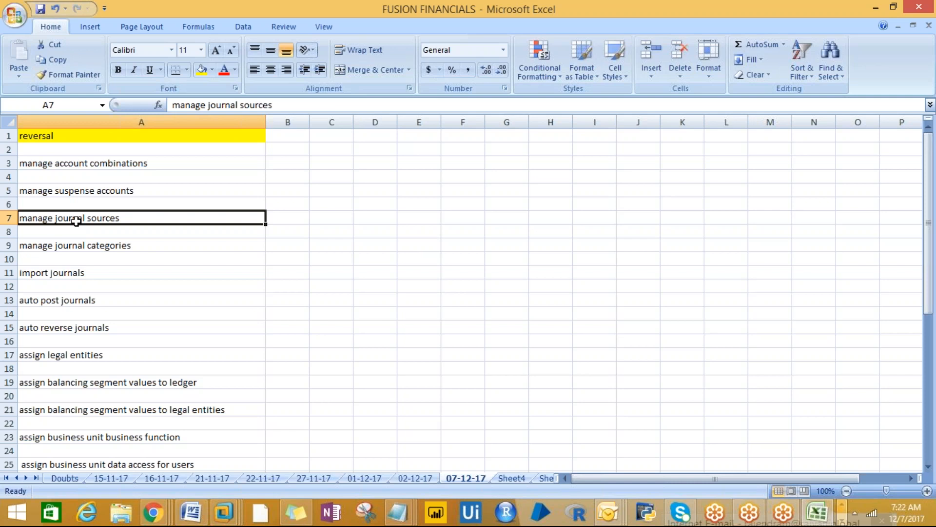
{"action": "left_click_drag", "start_coordinate": [73, 230], "coordinate": [69, 242]}
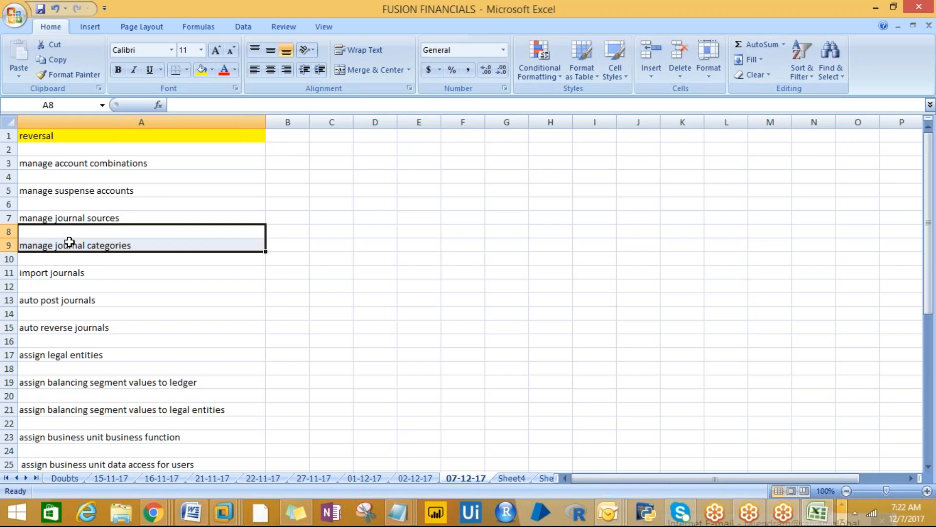
{"action": "left_click", "coordinate": [54, 274]}
{"action": "left_click", "coordinate": [54, 301]}
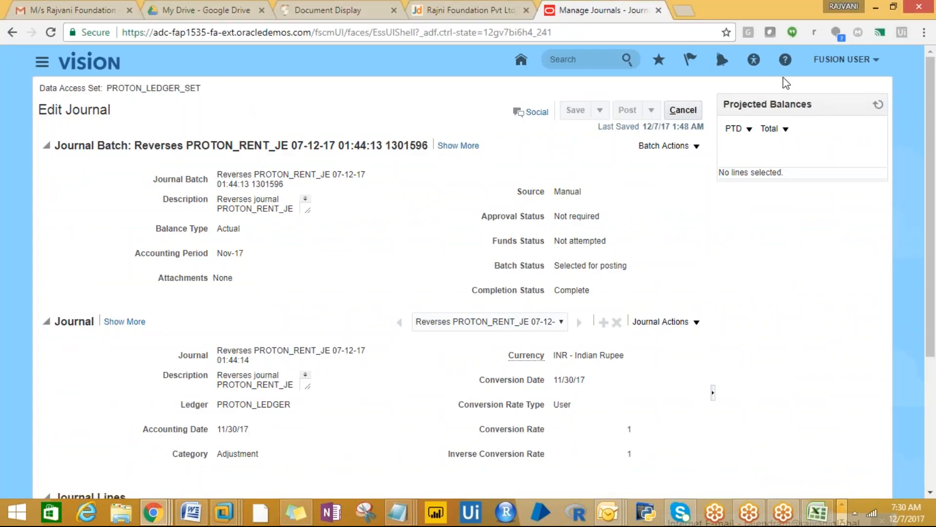
- Cancel the reversal journal edit and return to the FUSION FINANCIALS Excel notes
{"action": "left_click", "coordinate": [683, 110]}
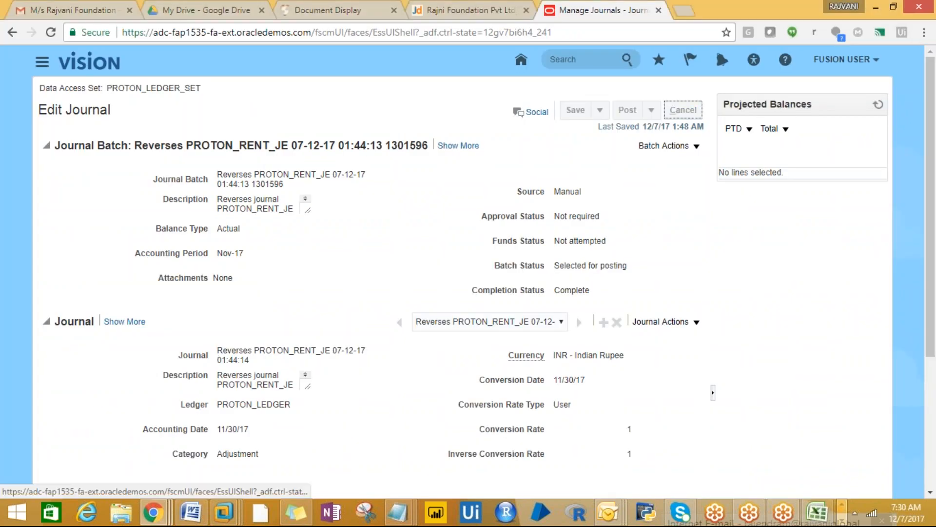
{"action": "left_click", "coordinate": [817, 514]}
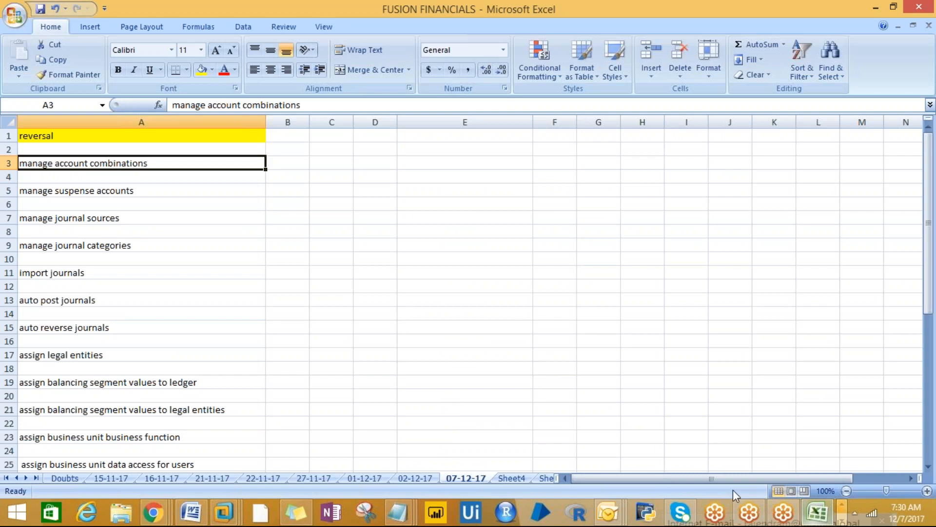
{"action": "mouse_move", "coordinate": [226, 515]}
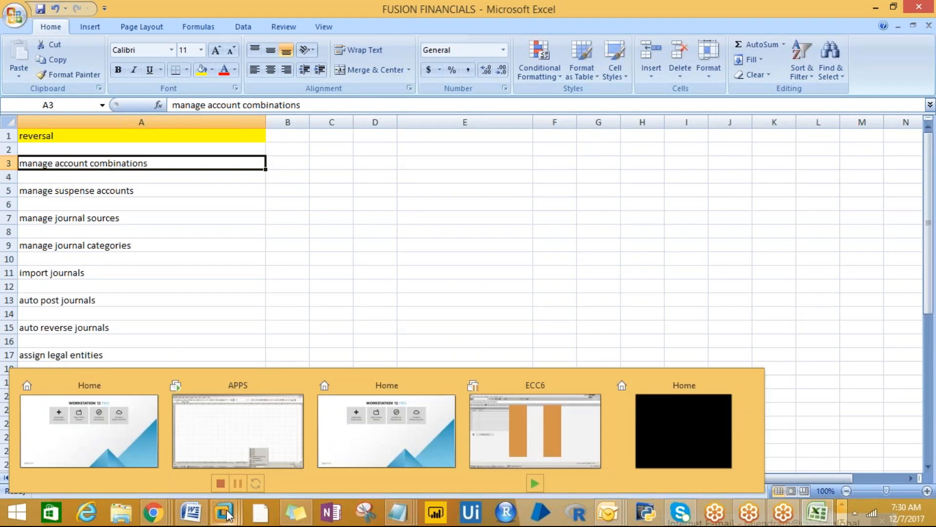
{"action": "left_click", "coordinate": [185, 194]}
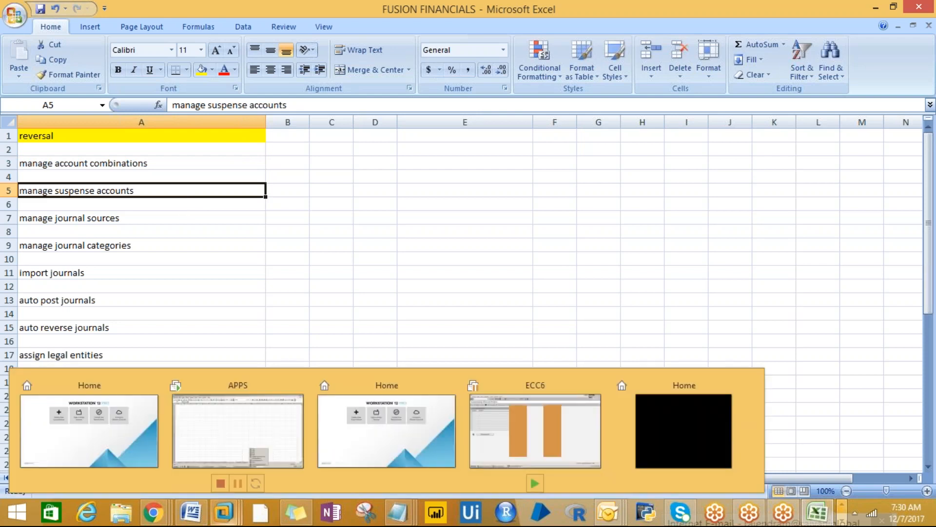
- Enter 'allow dynamic inserts' in C3 beside manage account combinations, then reselect A3
{"action": "left_click", "coordinate": [226, 233]}
{"action": "left_click", "coordinate": [320, 160]}
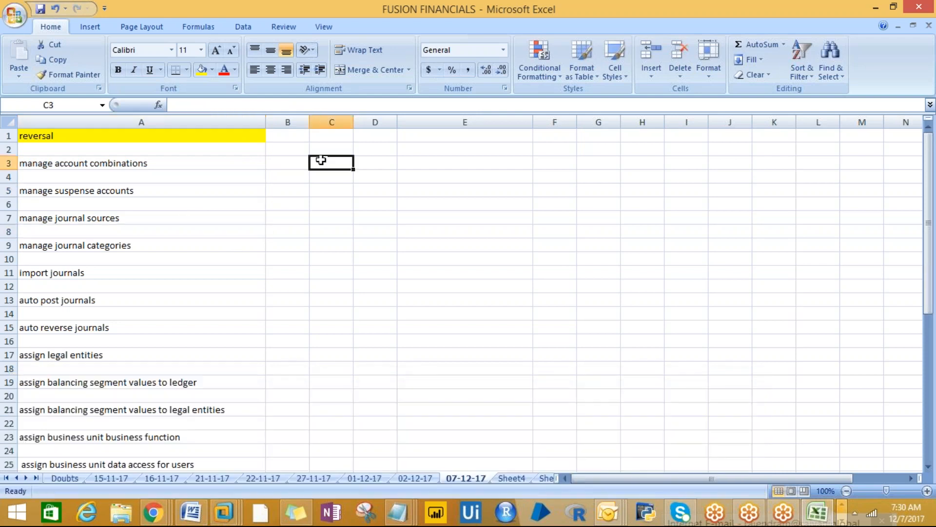
{"action": "type", "text": "aloow"}
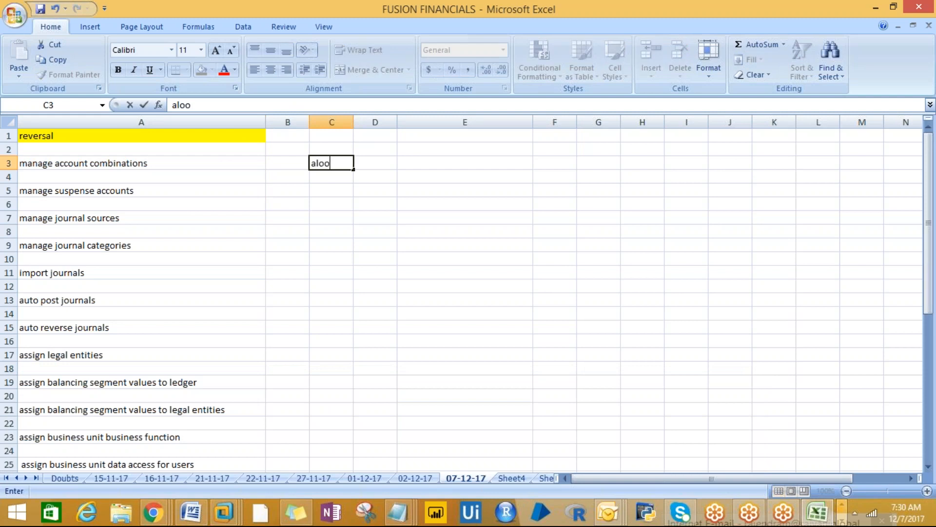
{"action": "key", "text": "BackSpace"}
{"action": "key", "text": "BackSpace"}
{"action": "key", "text": "BackSpace"}
{"action": "type", "text": "low dynamic inste"}
{"action": "key", "text": "BackSpace"}
{"action": "key", "text": "BackSpace"}
{"action": "type", "text": "erts"}
{"action": "key", "text": "Return"}
{"action": "key", "text": "Return"}
{"action": "left_click", "coordinate": [308, 168]}
{"action": "left_click", "coordinate": [328, 168]}
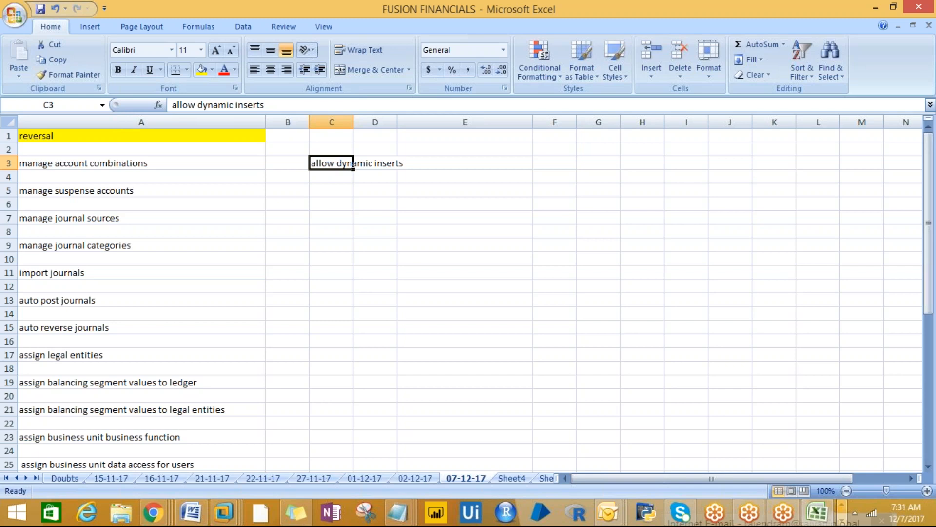
{"action": "left_click", "coordinate": [144, 163]}
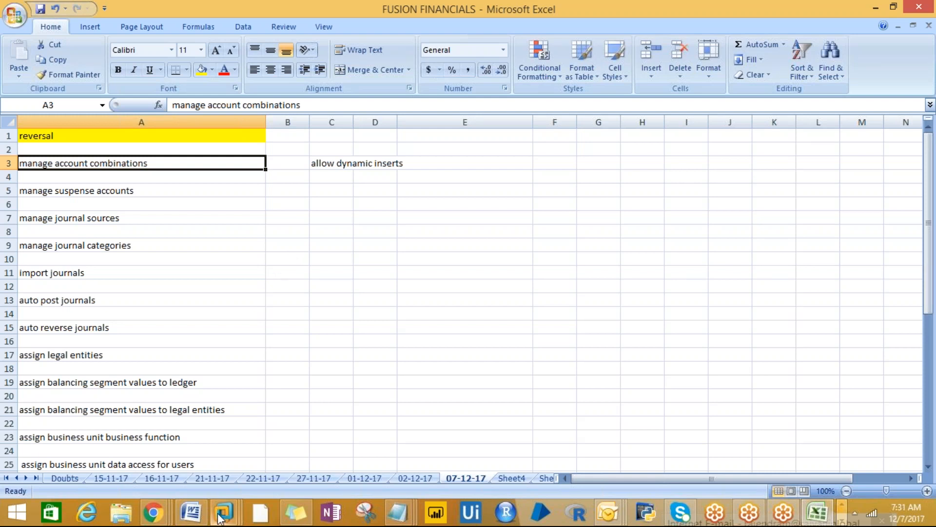
- Select the APPS virtual machine in VMware, dismiss the in-use warning, and switch to its window
{"action": "mouse_move", "coordinate": [220, 518]}
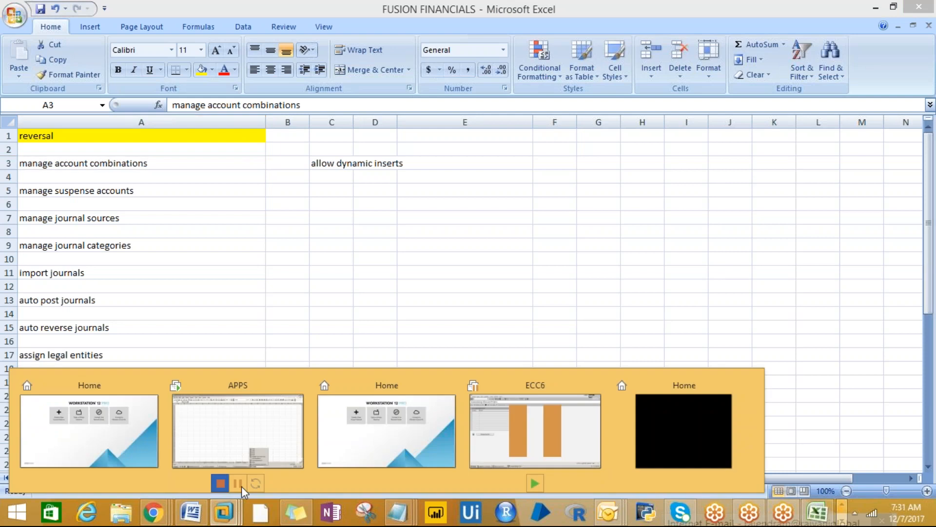
{"action": "left_click", "coordinate": [567, 431]}
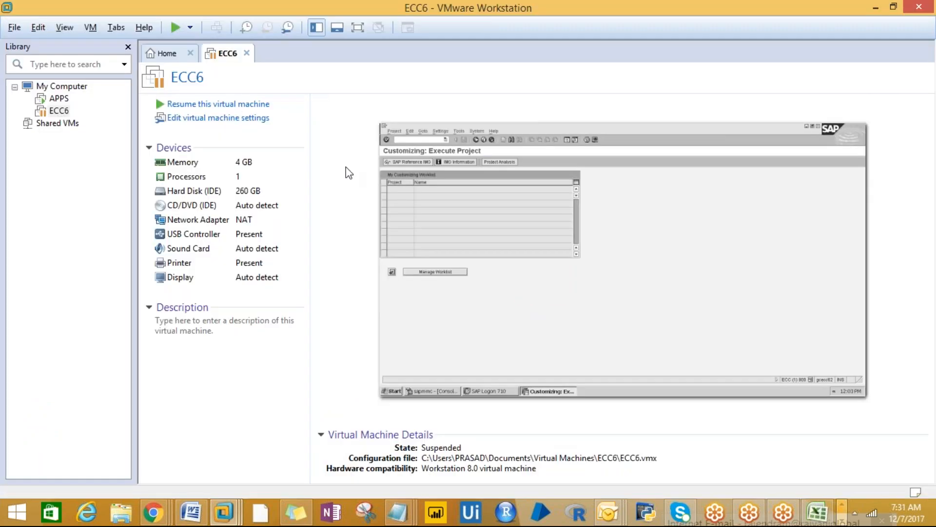
{"action": "left_click", "coordinate": [558, 19]}
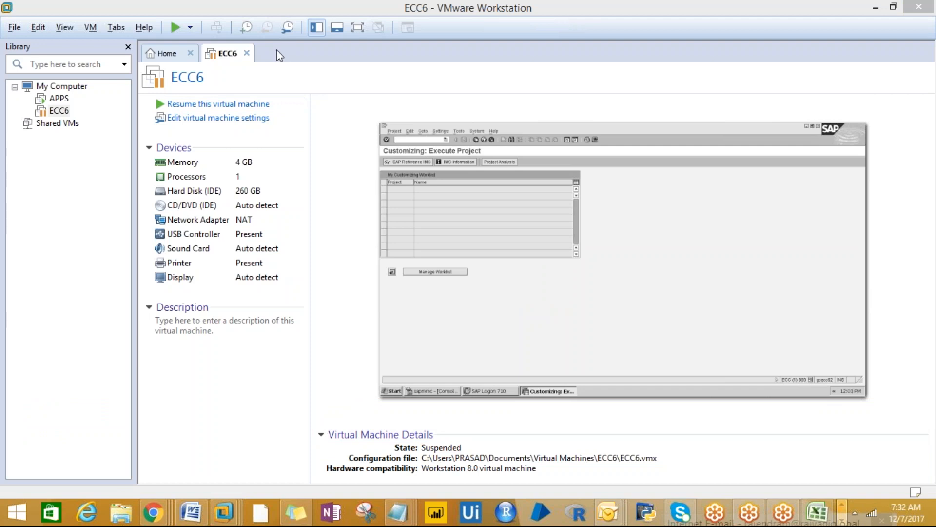
{"action": "left_click", "coordinate": [58, 98]}
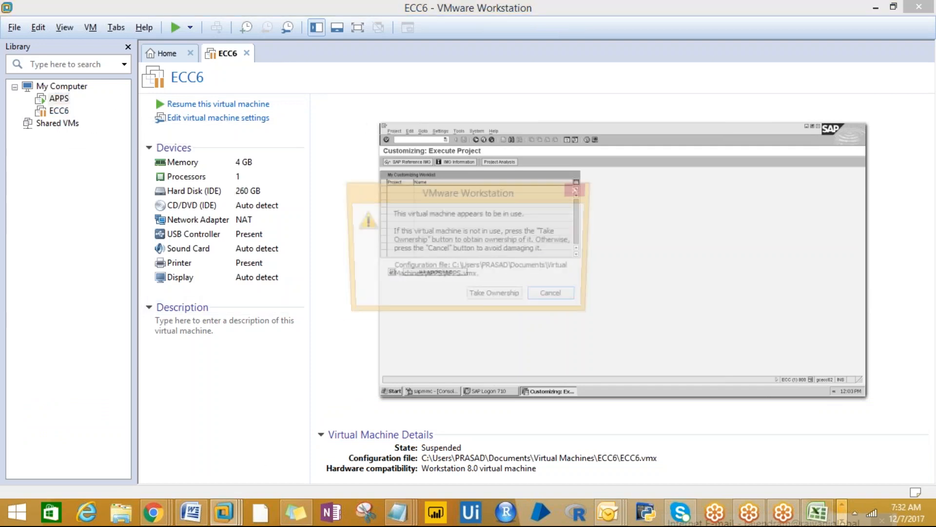
{"action": "left_click", "coordinate": [551, 299]}
{"action": "key", "text": "alt+Tab"}
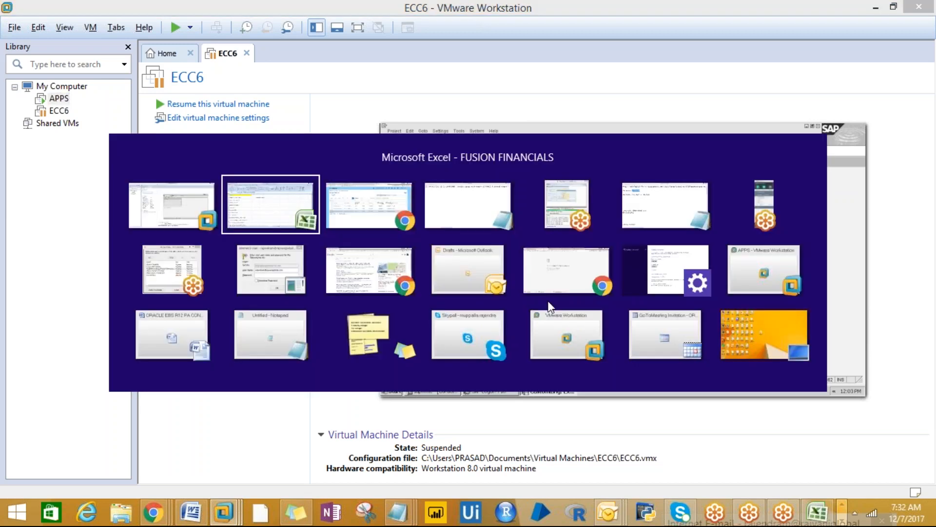
{"action": "key", "text": "alt+Tab"}
{"action": "key", "text": "alt+Tab"}
{"action": "key", "text": "alt+Tab"}
{"action": "key", "text": "alt+Tab"}
{"action": "key", "text": "alt+Tab"}
{"action": "key", "text": "alt+Tab"}
{"action": "key", "text": "alt+Tab"}
{"action": "key", "text": "alt+Tab"}
{"action": "key", "text": "alt+Tab"}
{"action": "key", "text": "alt+Tab"}
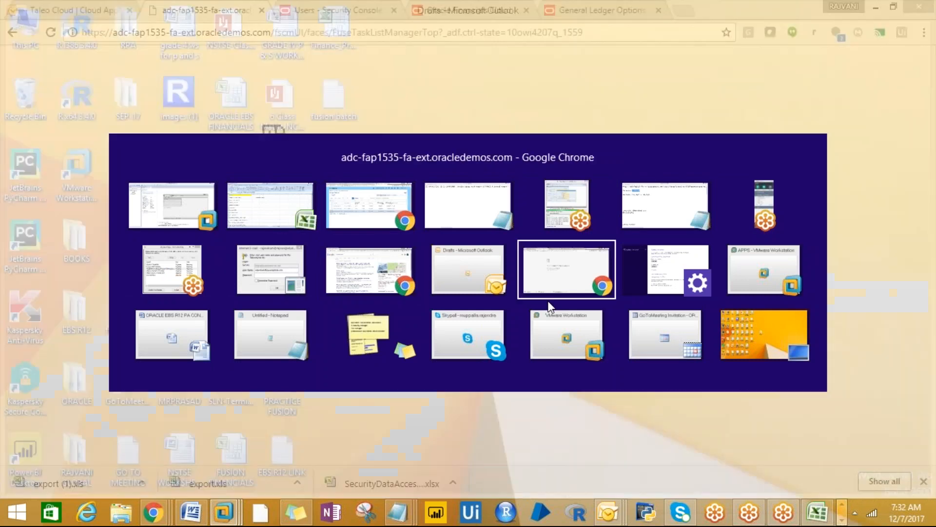
{"action": "key", "text": "alt+Tab"}
{"action": "key", "text": "alt+Tab"}
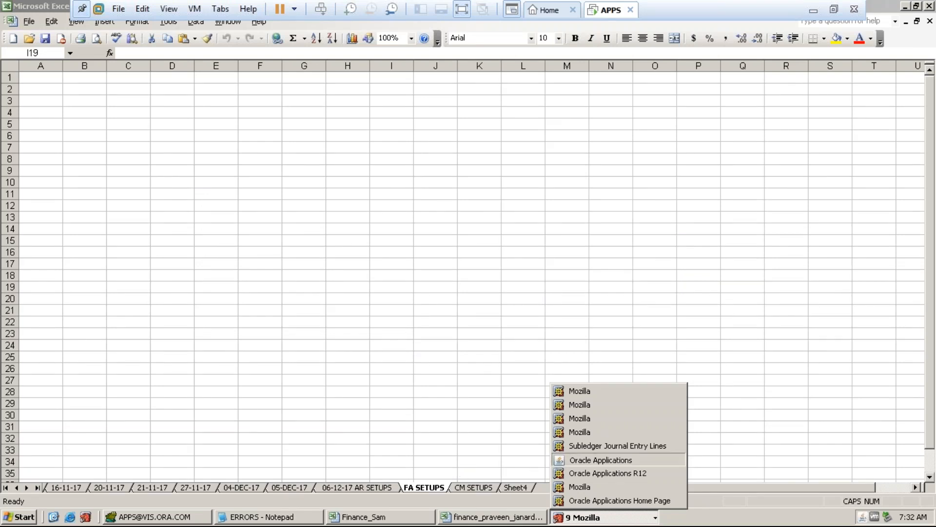
- Dismiss the forms error, close all old Oracle browser windows, and launch a fresh Mozilla window
{"action": "left_click", "coordinate": [575, 459]}
{"action": "left_click", "coordinate": [570, 326]}
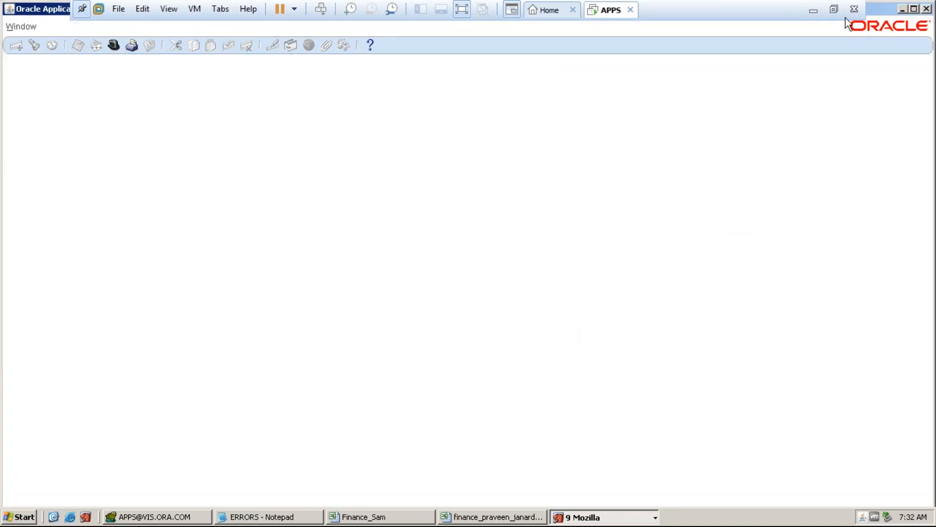
{"action": "left_click", "coordinate": [925, 9]}
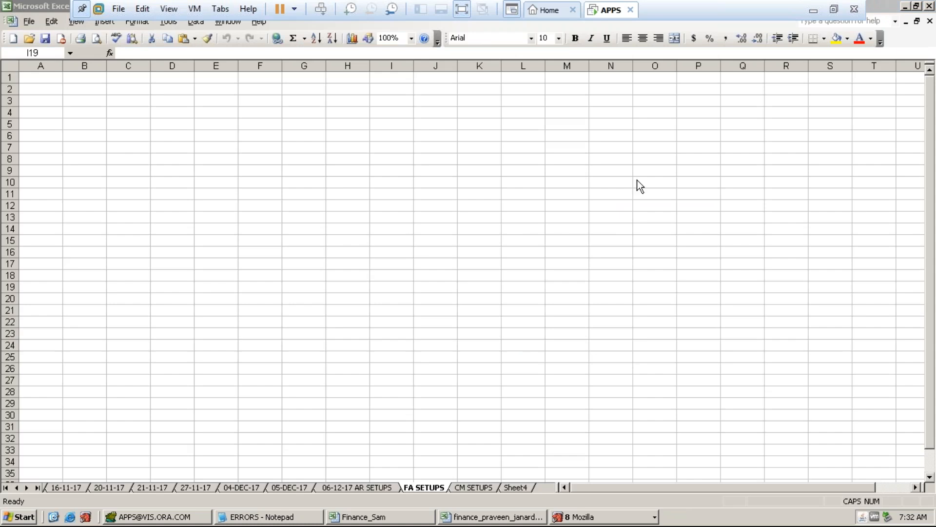
{"action": "left_click", "coordinate": [605, 518]}
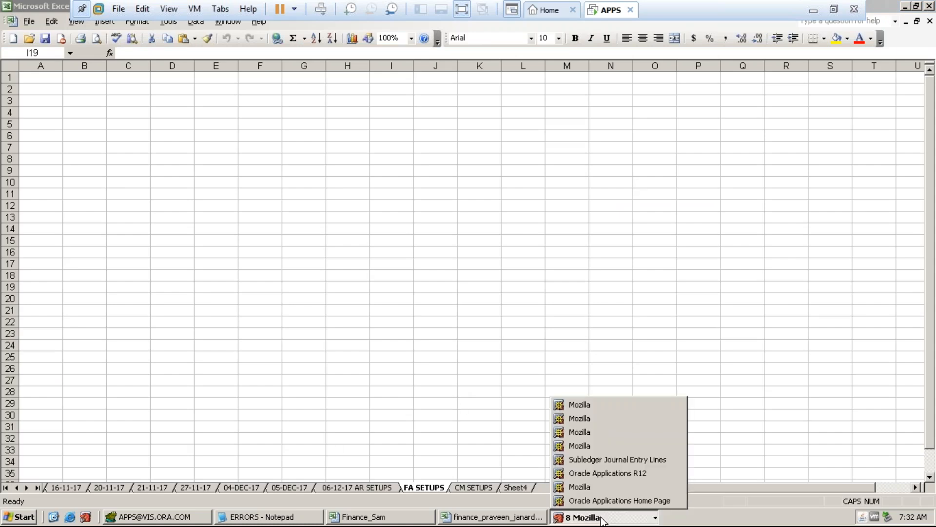
{"action": "right_click", "coordinate": [625, 520]}
{"action": "left_click", "coordinate": [640, 515]}
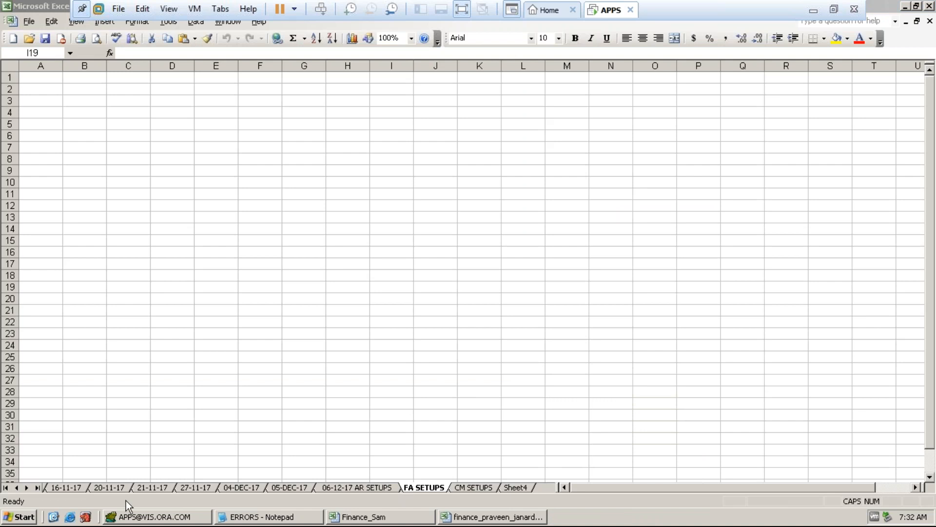
{"action": "left_click", "coordinate": [69, 516]}
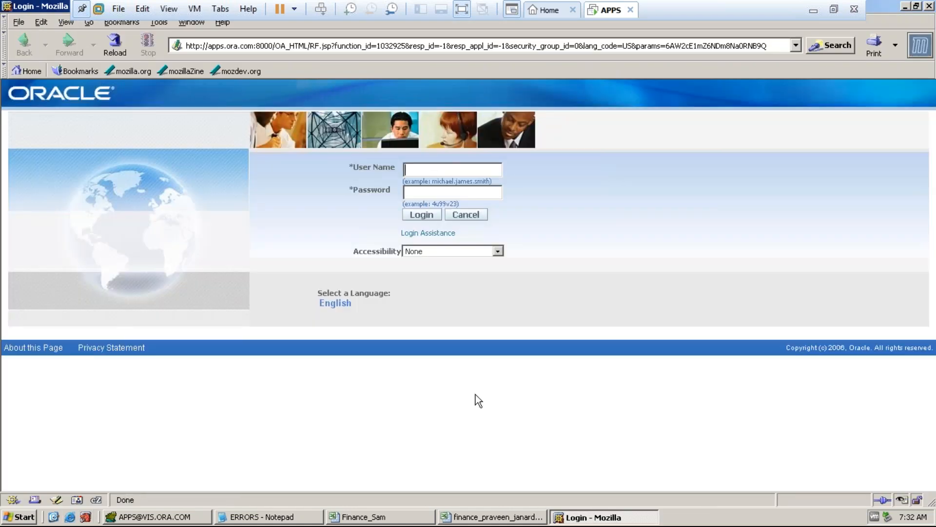
- Sign in to Oracle E-Business Suite with the user name and password
{"action": "type", "text": "O"}
{"action": "key", "text": "BackSpace"}
{"action": "type", "text": "operations"}
{"action": "key", "text": "Tab"}
{"action": "type", "text": "welcome"}
{"action": "key", "text": "Return"}
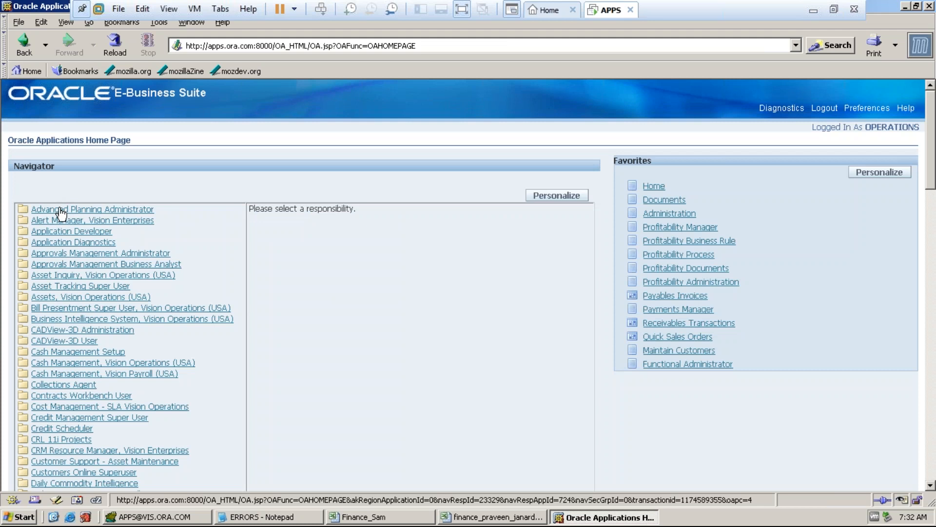
- Launch Standard Collection under Advanced Planning Administrator, then close the request form without saving
{"action": "left_click", "coordinate": [61, 211]}
{"action": "left_click", "coordinate": [305, 222]}
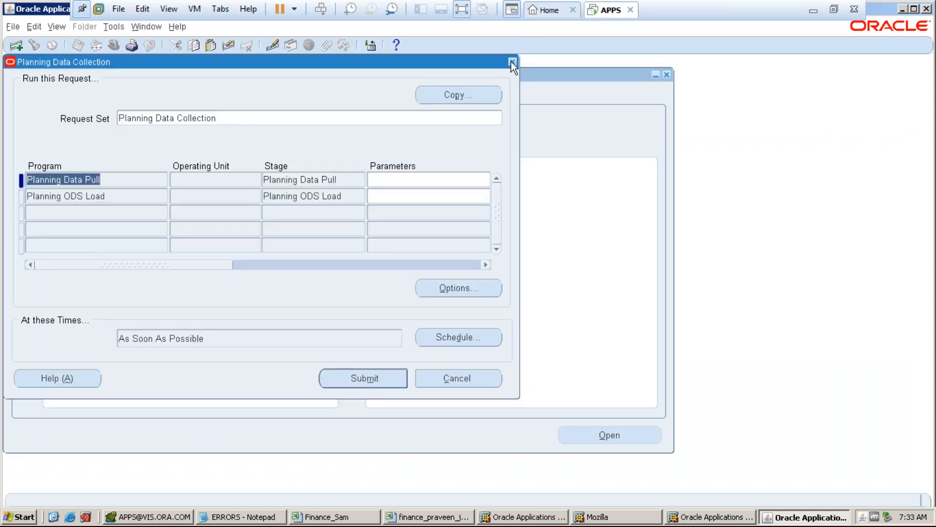
{"action": "left_click", "coordinate": [512, 61]}
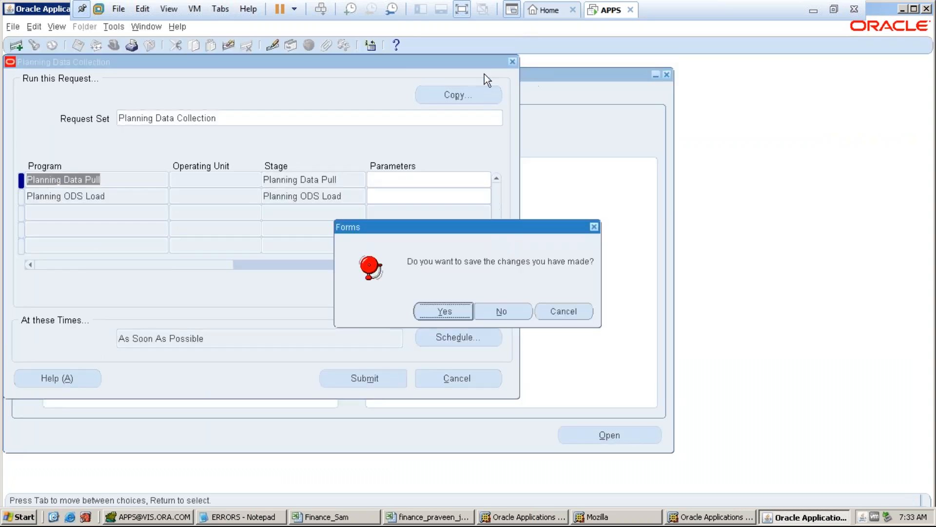
{"action": "left_click", "coordinate": [500, 310]}
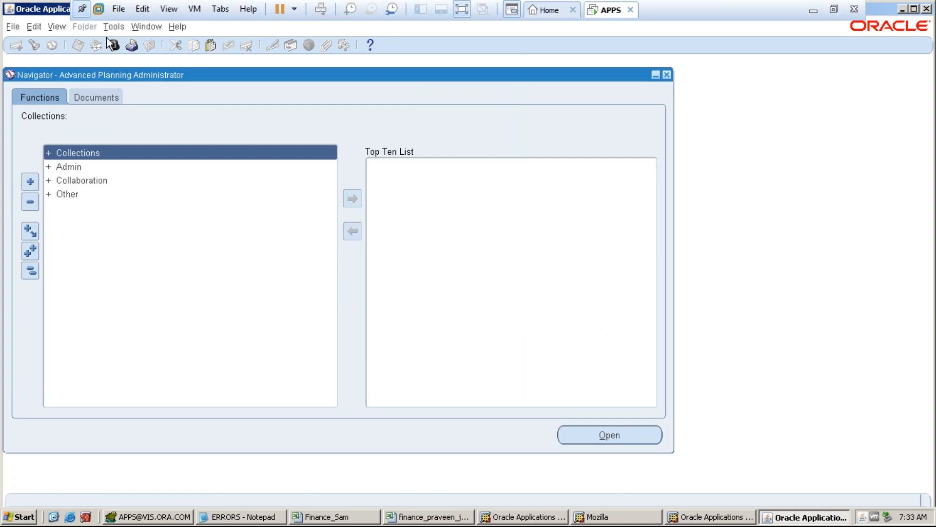
- Switch responsibility to General Ledger, Vision Operations (USA)
{"action": "left_click", "coordinate": [114, 45]}
{"action": "type", "text": "general Ledger, %"}
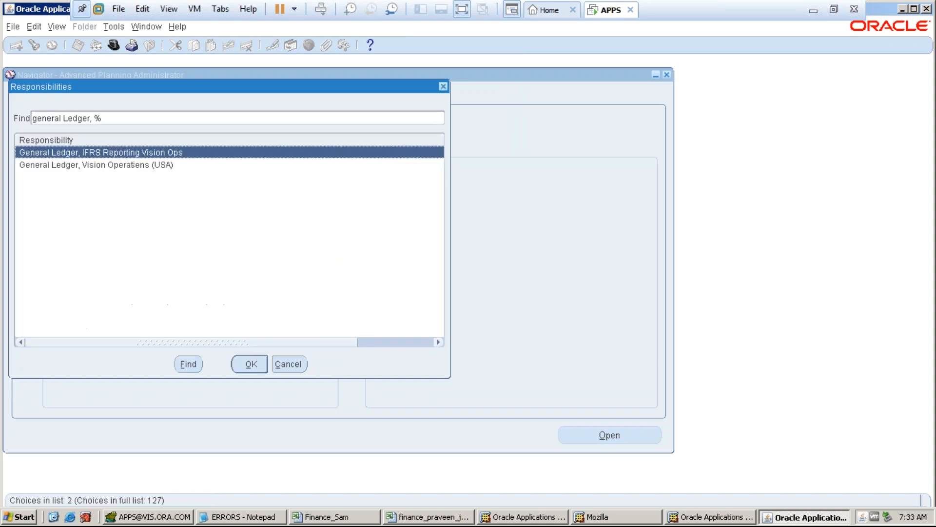
{"action": "double_click", "coordinate": [71, 166]}
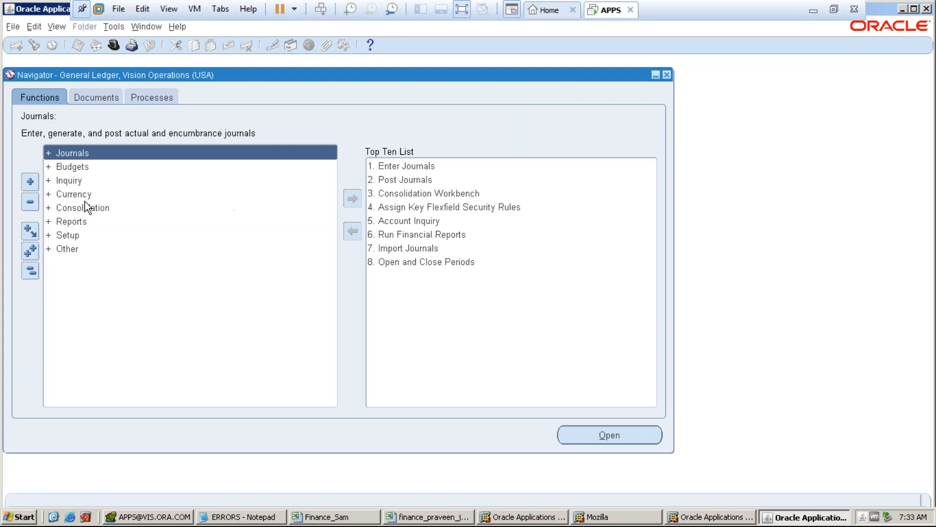
- Open Setup > Financials > Flexfields > Key > Segments from the Navigator
{"action": "left_click", "coordinate": [67, 235]}
{"action": "double_click", "coordinate": [67, 236]}
{"action": "double_click", "coordinate": [67, 248]}
{"action": "double_click", "coordinate": [75, 263]}
{"action": "double_click", "coordinate": [83, 278]}
{"action": "double_click", "coordinate": [92, 293]}
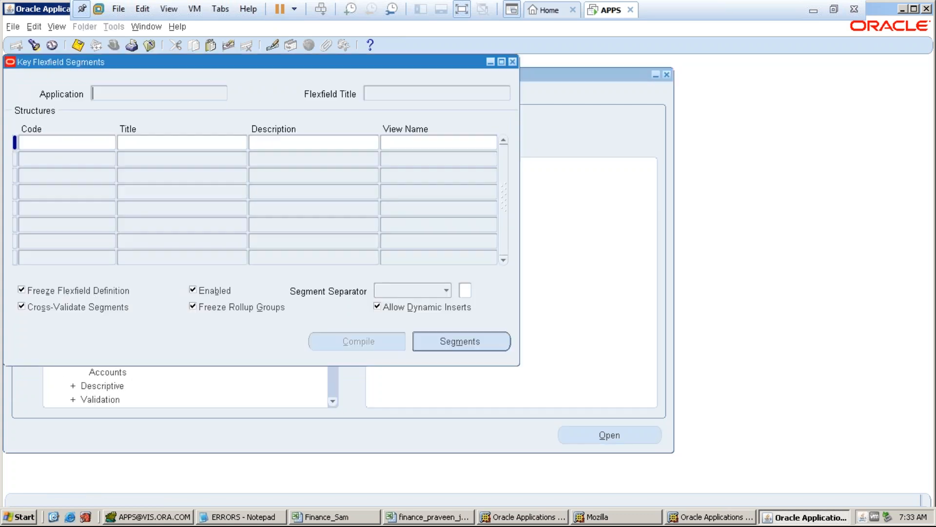
- Query the Accounting Flexfield structures, check Allow Dynamic Inserts, then close the Segments form
{"action": "key", "text": "F11"}
{"action": "key", "text": "ctrl+F11"}
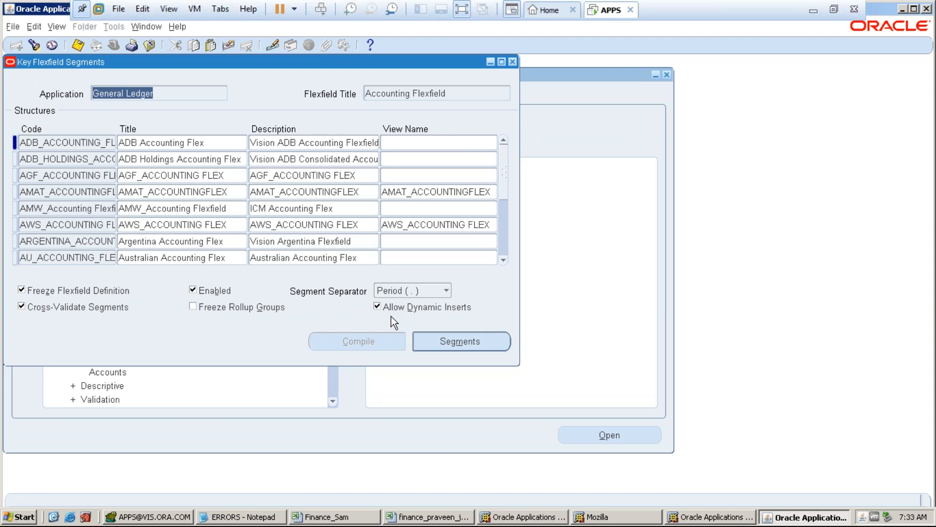
{"action": "left_click", "coordinate": [512, 62]}
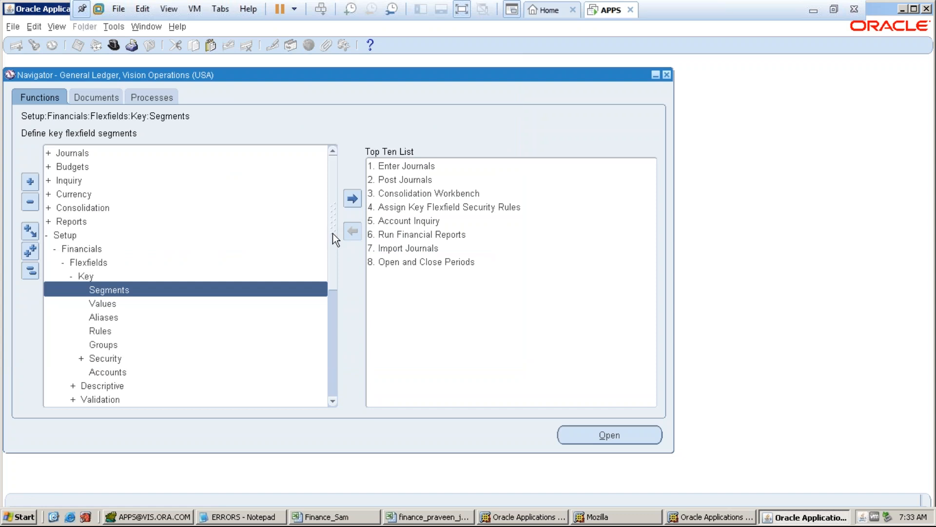
- Collapse the Navigator tree and expand Setup > Accounts to reveal Combinations
{"action": "scroll", "coordinate": [334, 233], "scroll_direction": "down", "scroll_amount": 2}
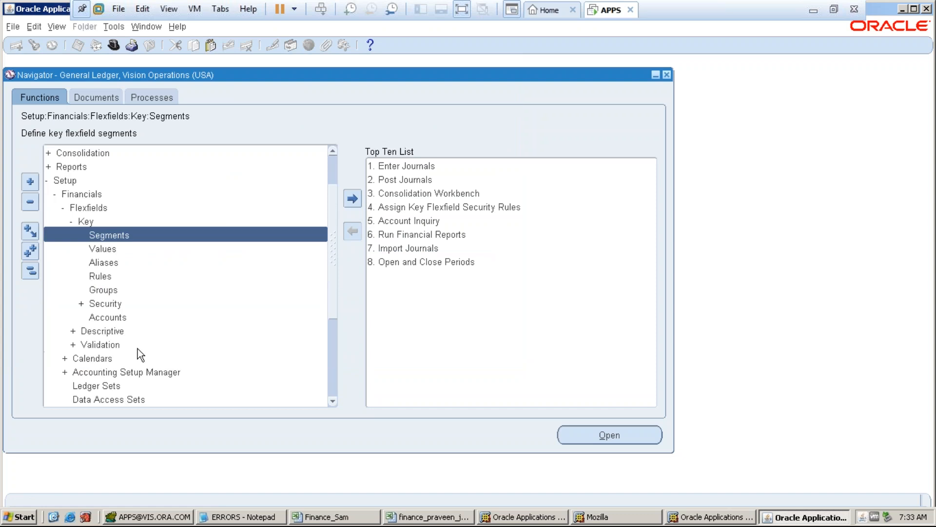
{"action": "left_click", "coordinate": [30, 270]}
{"action": "double_click", "coordinate": [64, 235]}
{"action": "key", "text": "Down"}
{"action": "mouse_move", "coordinate": [80, 265]}
{"action": "left_mouse_down"}
{"action": "mouse_move", "coordinate": [78, 254]}
{"action": "mouse_move", "coordinate": [78, 262]}
{"action": "left_mouse_up"}
{"action": "double_click", "coordinate": [77, 261]}
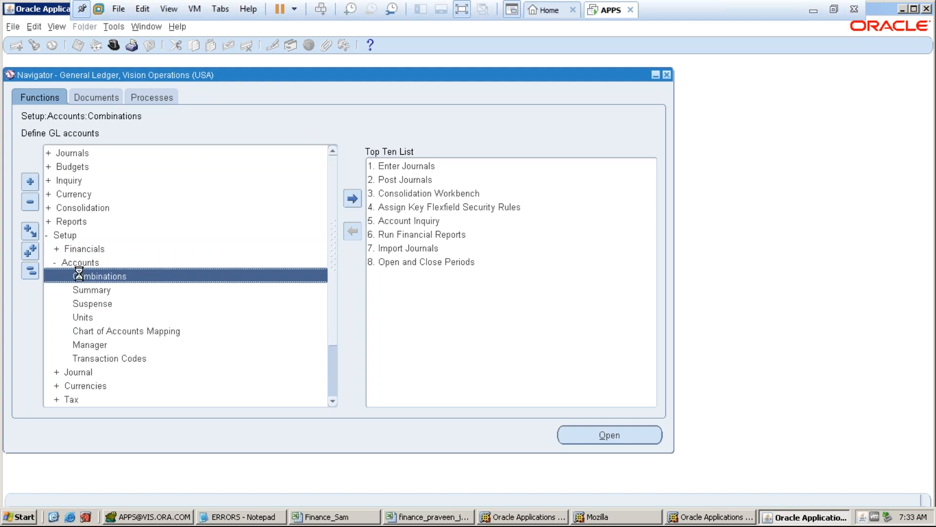
{"action": "double_click", "coordinate": [87, 281]}
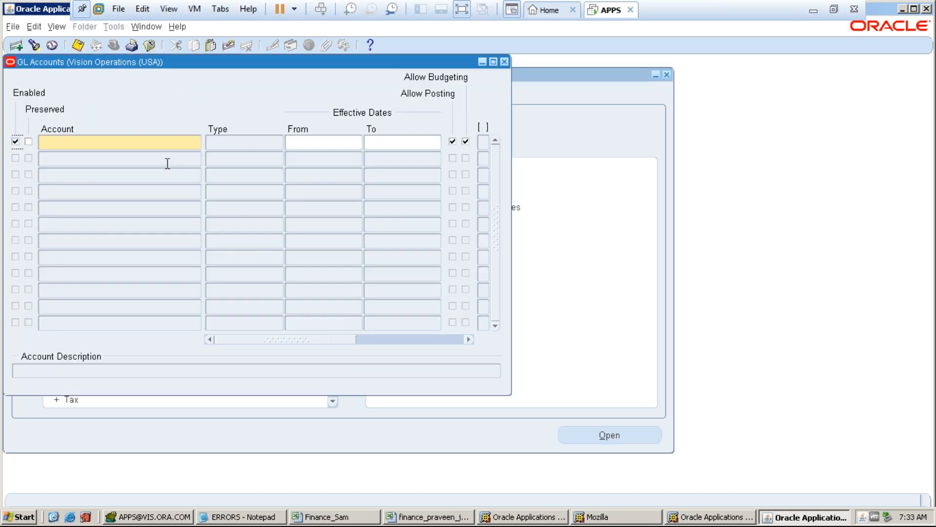
{"action": "left_click_drag", "start_coordinate": [201, 62], "coordinate": [435, 112]}
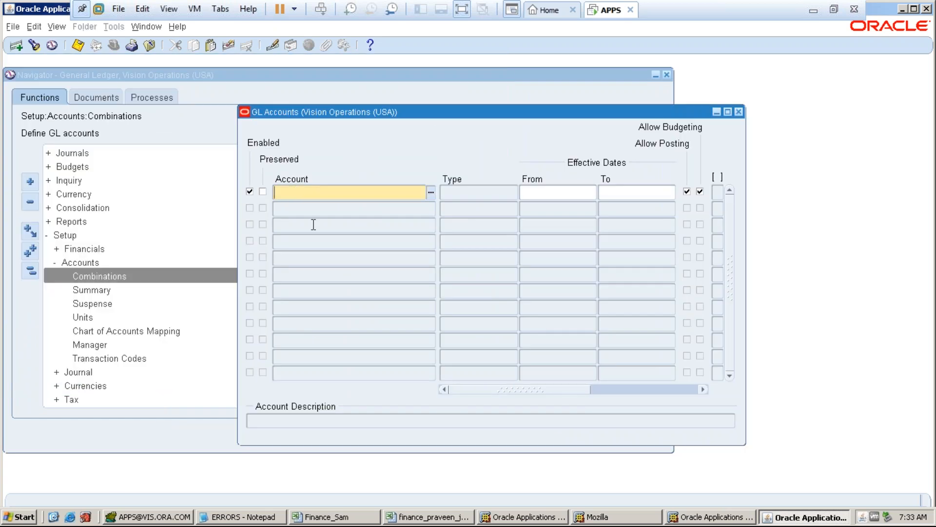
{"action": "key", "text": "F11"}
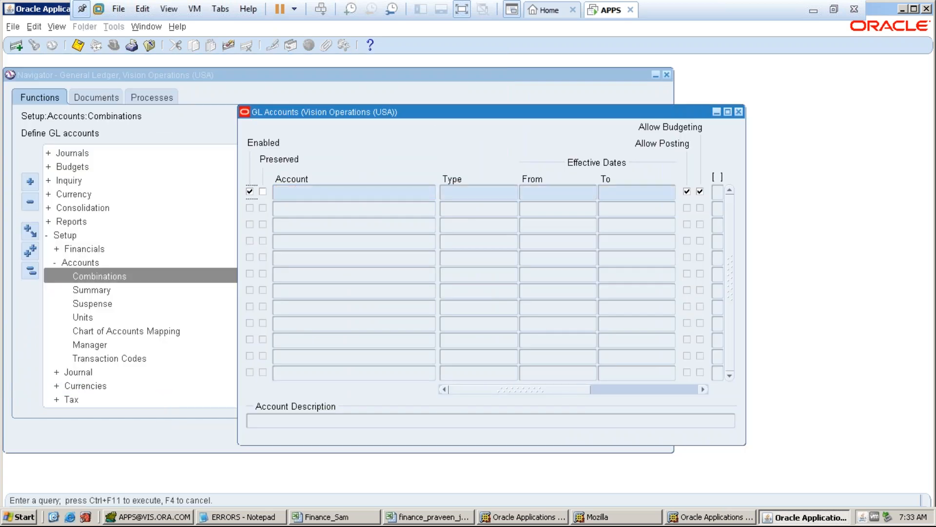
{"action": "key", "text": "ctrl+F11"}
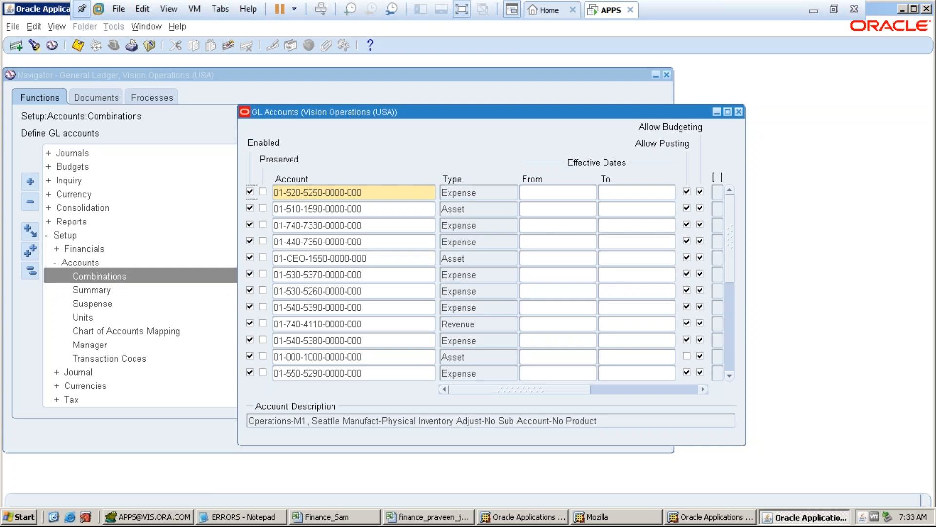
{"action": "left_click_drag", "start_coordinate": [728, 270], "coordinate": [729, 362]}
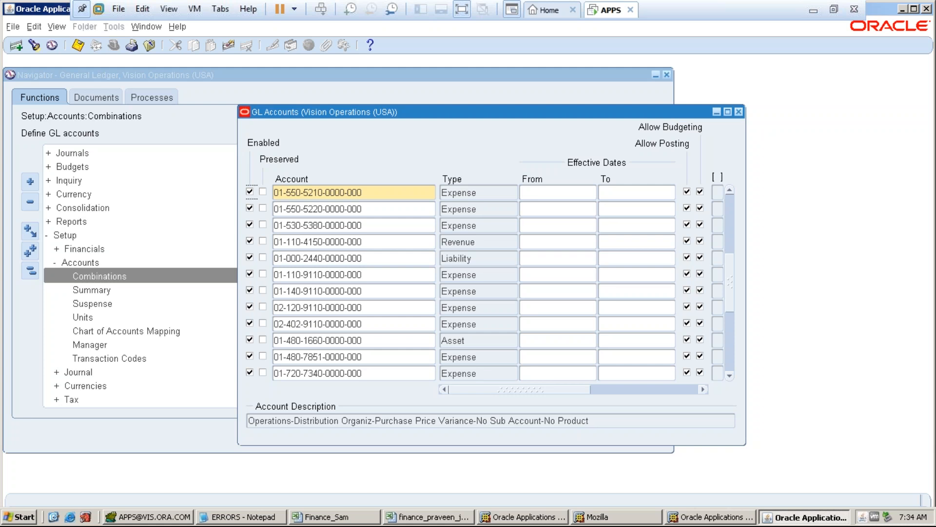
{"action": "left_click", "coordinate": [738, 114]}
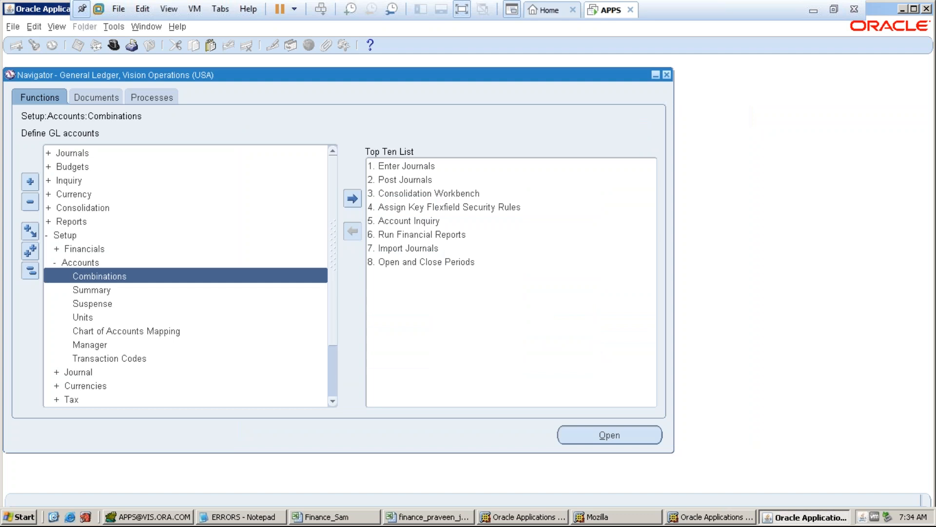
- Check in Chrome's Manage Journals page that PROTON_RENT_JE and its reversal show Posted
{"action": "left_click", "coordinate": [815, 11]}
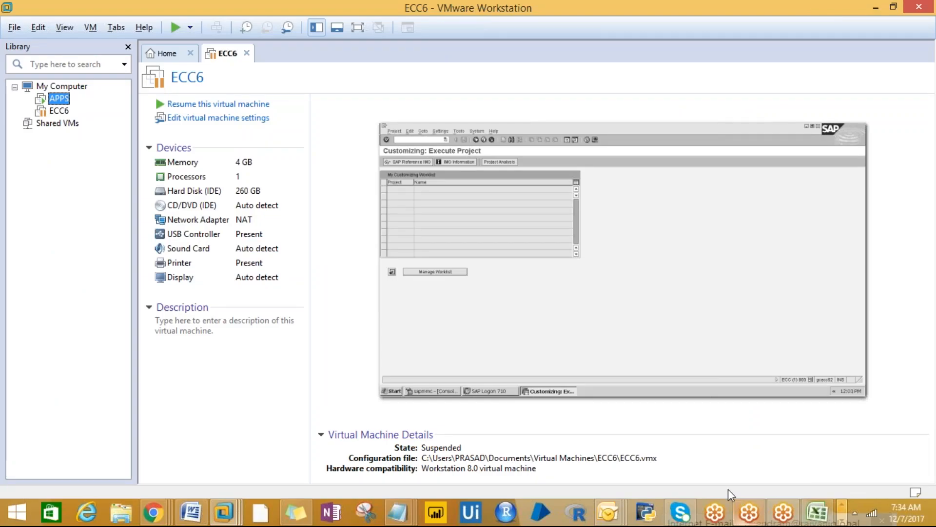
{"action": "left_click", "coordinate": [153, 518]}
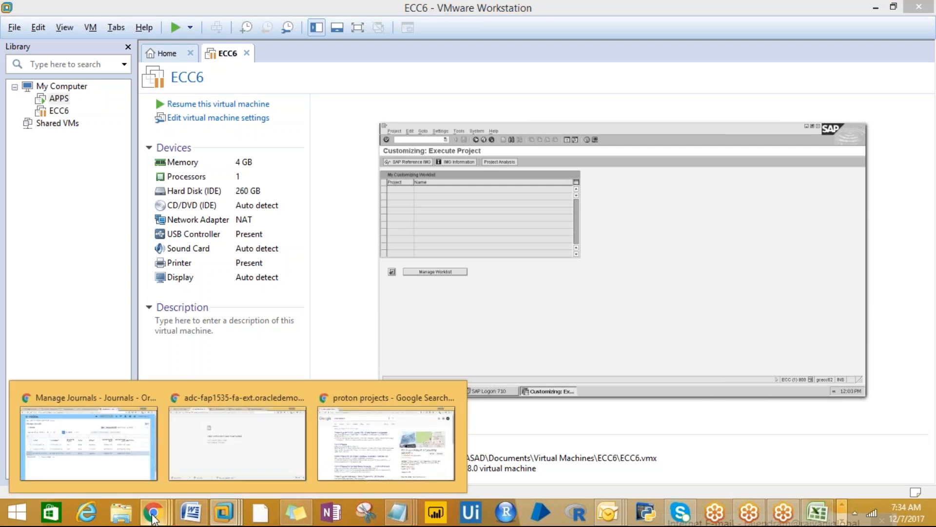
{"action": "left_click", "coordinate": [119, 458]}
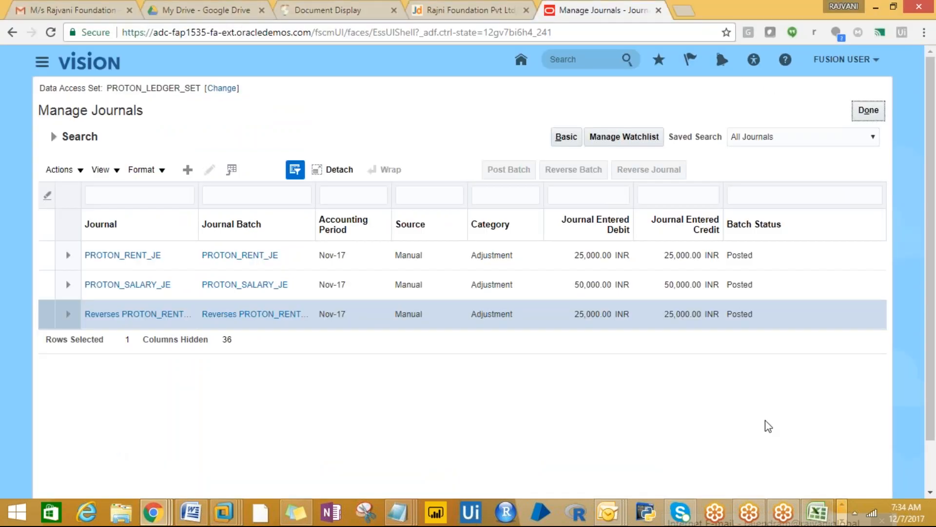
- Copy the manage account combinations note from the FUSION FINANCIALS workbook
{"action": "left_click", "coordinate": [818, 515]}
{"action": "left_click", "coordinate": [156, 209]}
{"action": "left_click", "coordinate": [119, 165]}
{"action": "key", "text": "ctrl+c"}
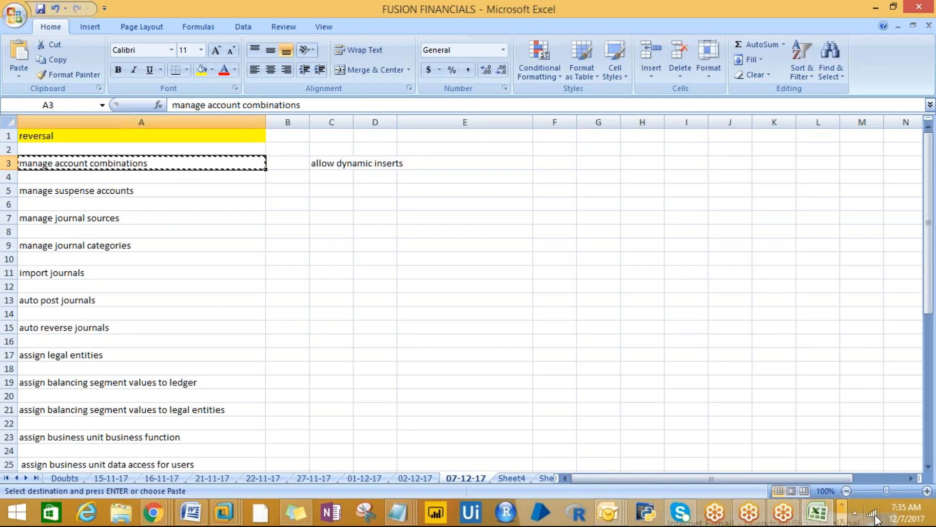
{"action": "left_click", "coordinate": [295, 203]}
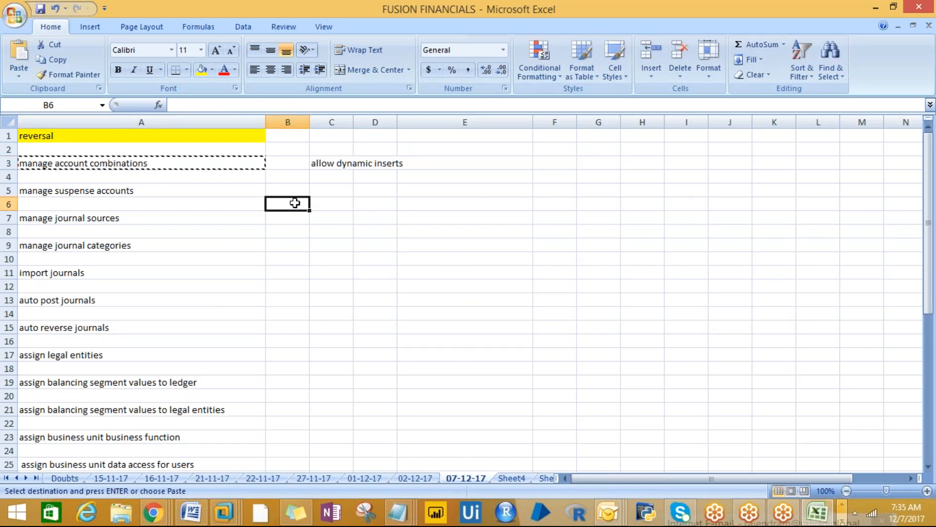
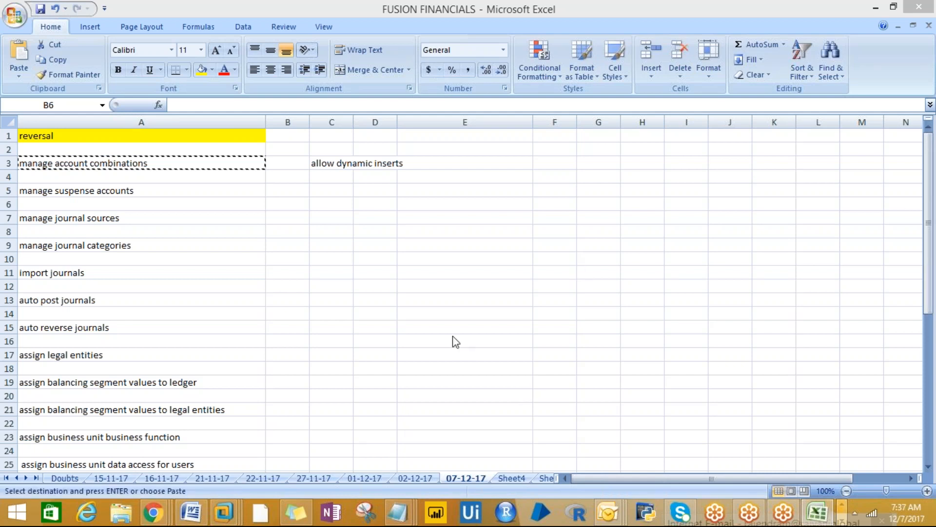
- Bring Manage Journals forward and go to Setup and Maintenance from the FUSION USER menu
{"action": "mouse_move", "coordinate": [152, 512]}
{"action": "left_click", "coordinate": [126, 456]}
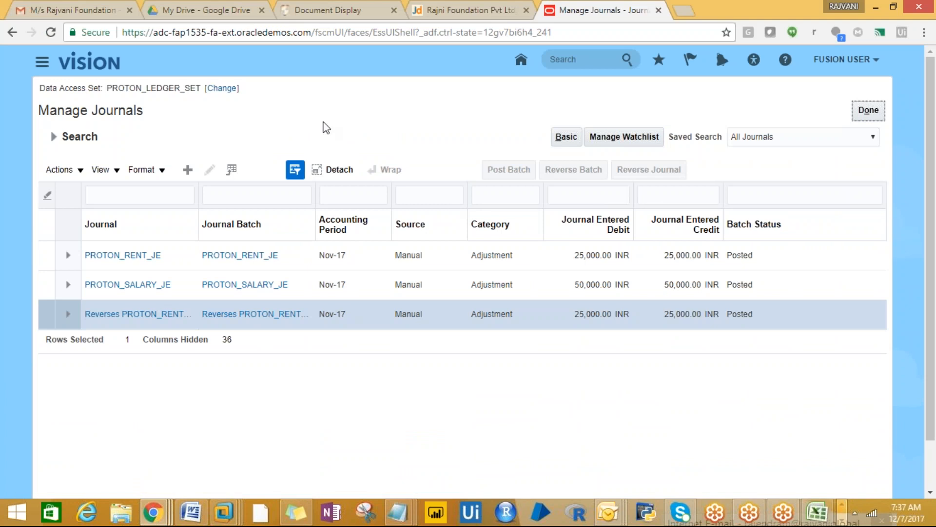
{"action": "left_click", "coordinate": [846, 60]}
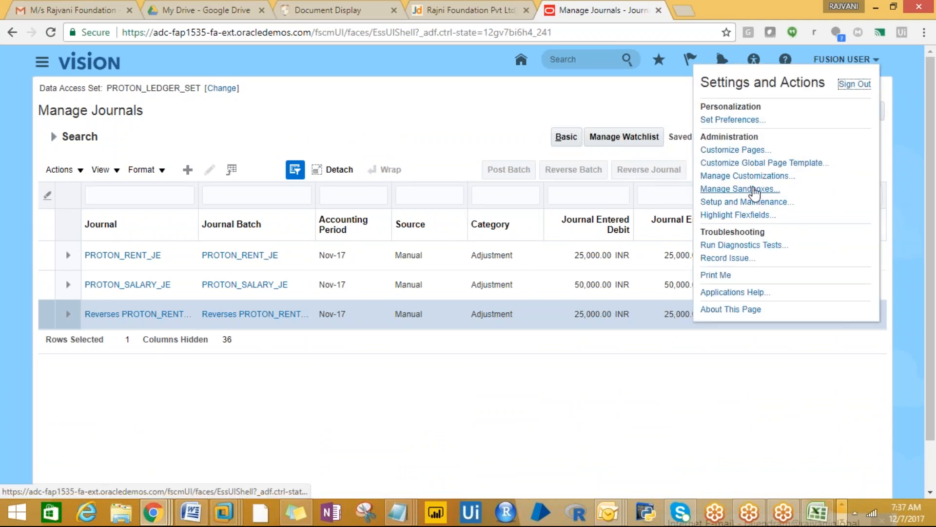
{"action": "left_click", "coordinate": [737, 204]}
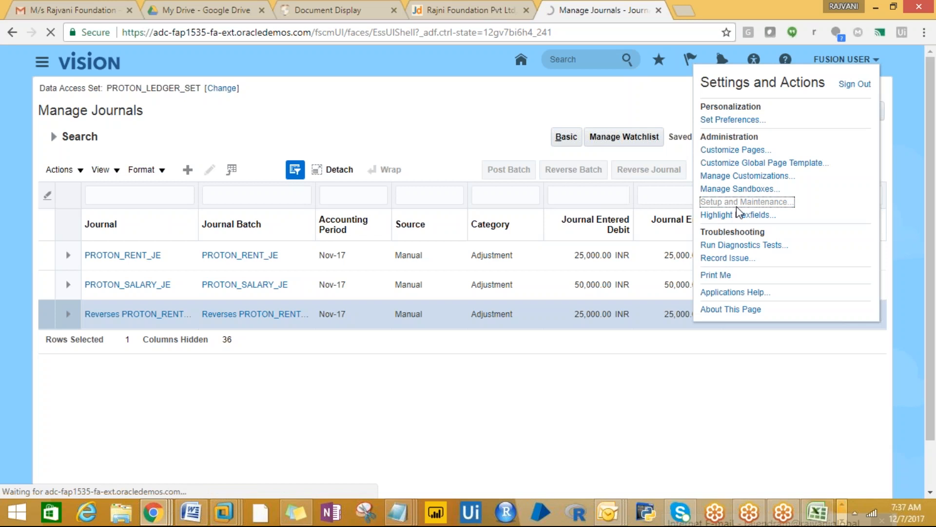
{"action": "left_click", "coordinate": [827, 514]}
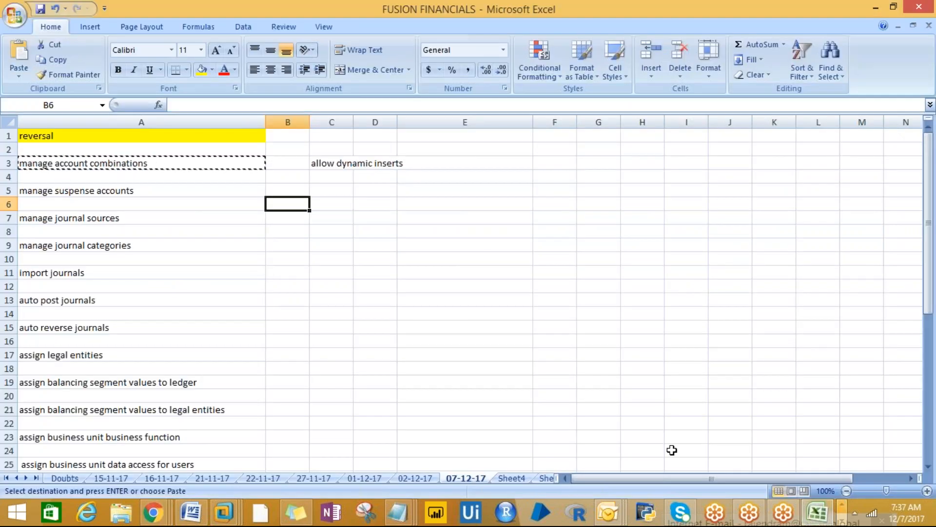
{"action": "key", "text": "alt+Tab"}
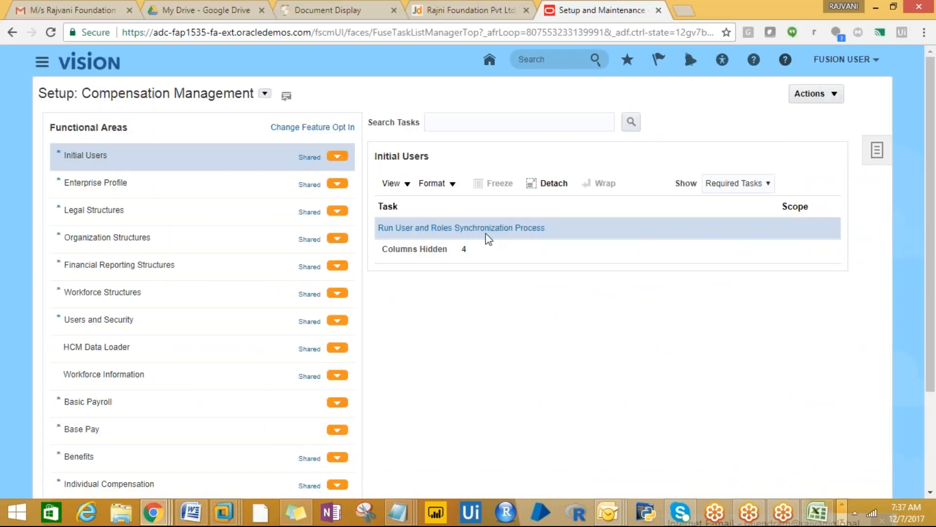
- Switch the setup offering to Financials and search tasks for 'manage account combinations'
{"action": "left_click", "coordinate": [264, 93]}
{"action": "left_click", "coordinate": [295, 188]}
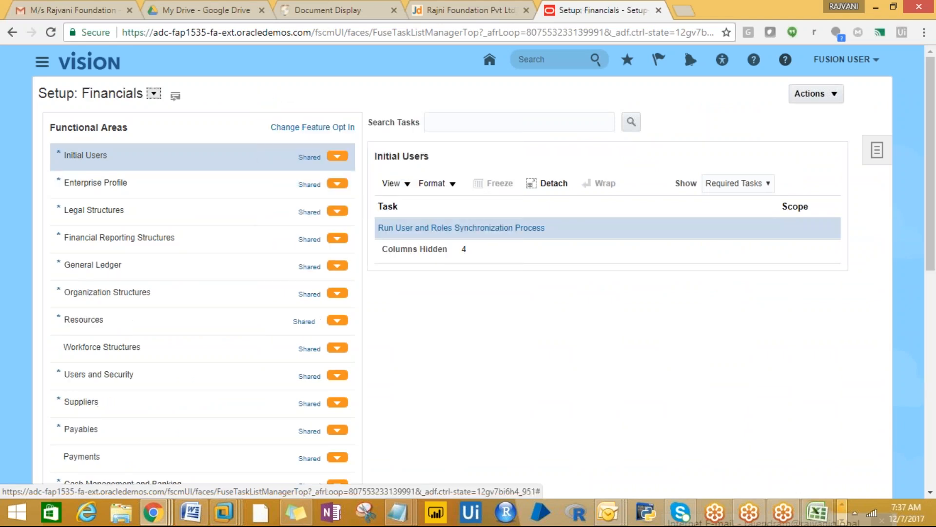
{"action": "key", "text": "alt+Tab"}
{"action": "key", "text": "alt+Tab"}
{"action": "left_click", "coordinate": [438, 125]}
{"action": "type", "text": "manage account combinations"}
{"action": "left_click", "coordinate": [629, 126]}
{"action": "left_click", "coordinate": [630, 124]}
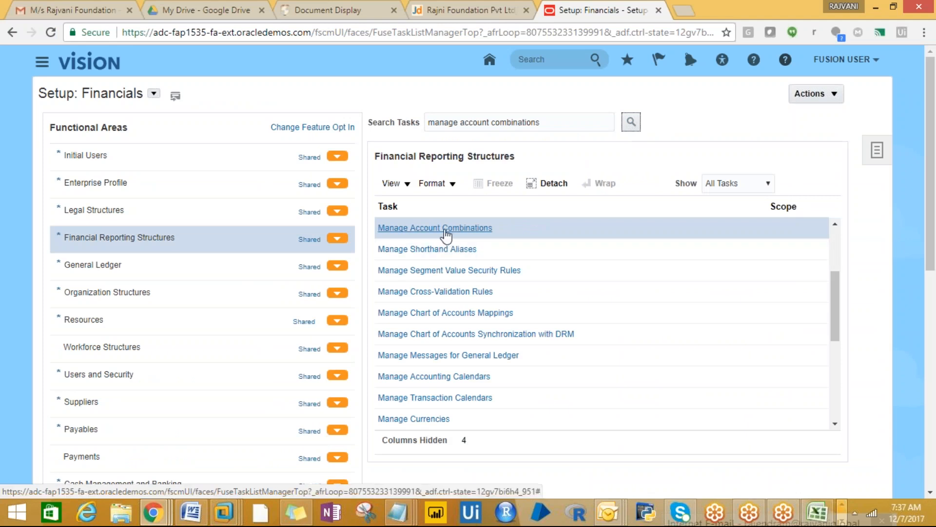
- Toggle the task filter between required and all tasks, rerun the search, and open Manage Account Combinations
{"action": "left_click", "coordinate": [453, 231]}
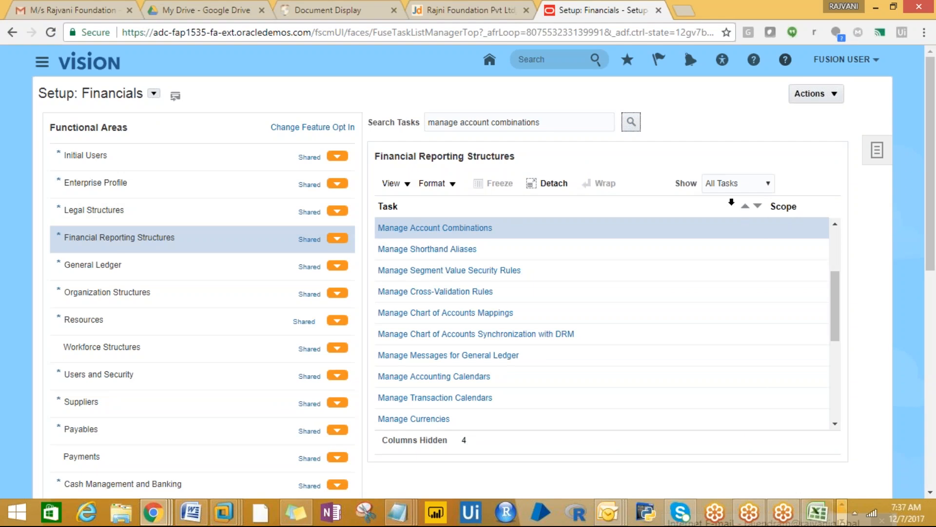
{"action": "left_click", "coordinate": [767, 184]}
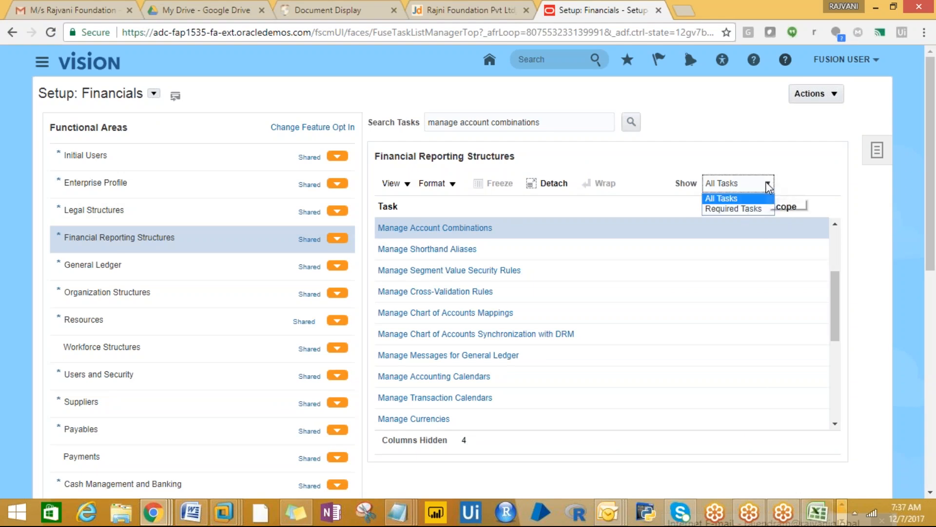
{"action": "left_click", "coordinate": [725, 210]}
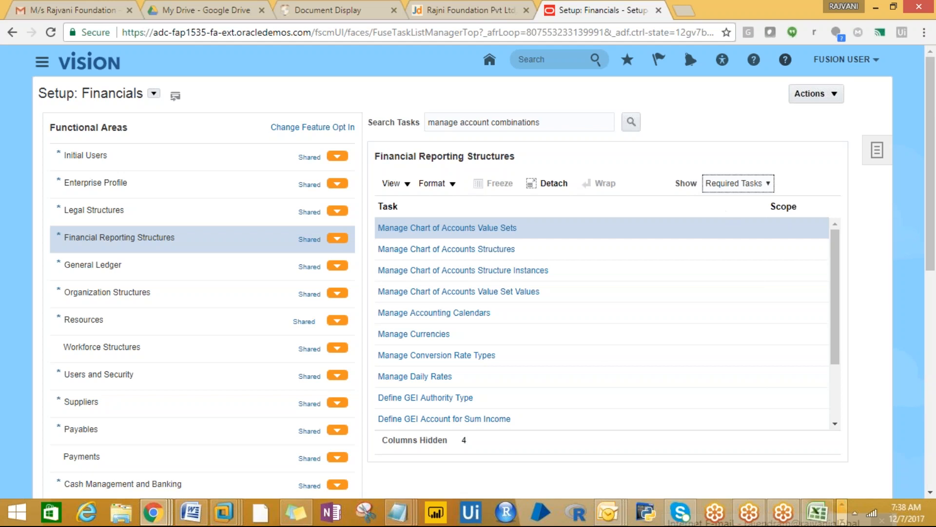
{"action": "left_click_drag", "start_coordinate": [835, 279], "coordinate": [848, 367]}
{"action": "left_click_drag", "start_coordinate": [838, 313], "coordinate": [856, 353]}
{"action": "left_click", "coordinate": [769, 186]}
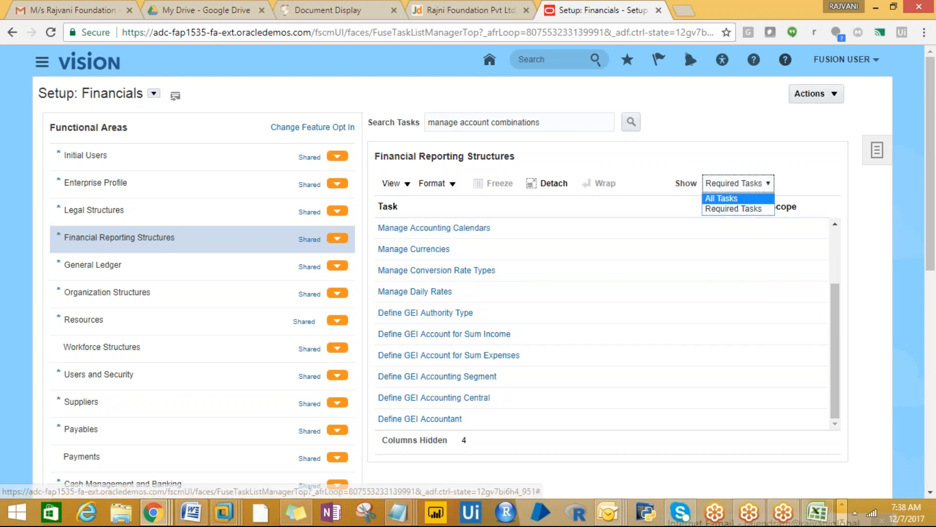
{"action": "left_click", "coordinate": [718, 199]}
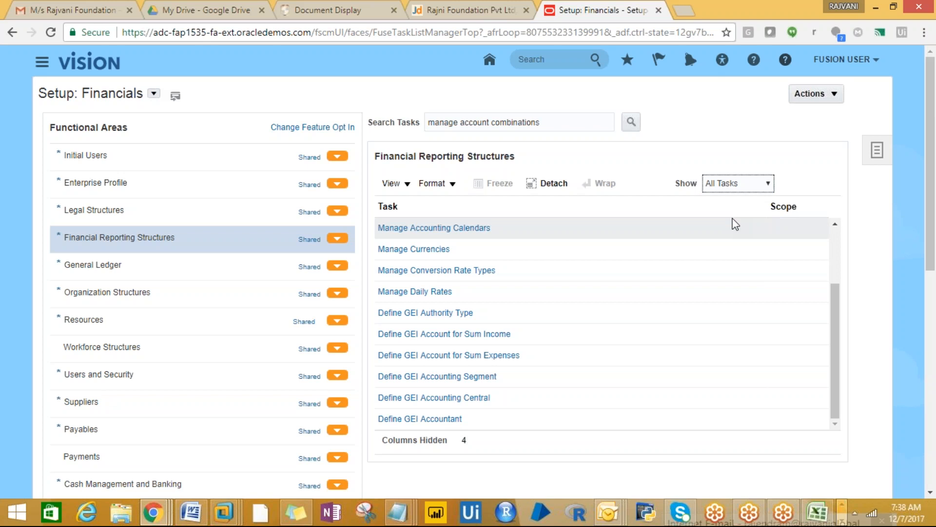
{"action": "mouse_move", "coordinate": [830, 261]}
{"action": "left_mouse_down"}
{"action": "mouse_move", "coordinate": [842, 341]}
{"action": "mouse_move", "coordinate": [829, 249]}
{"action": "left_mouse_up"}
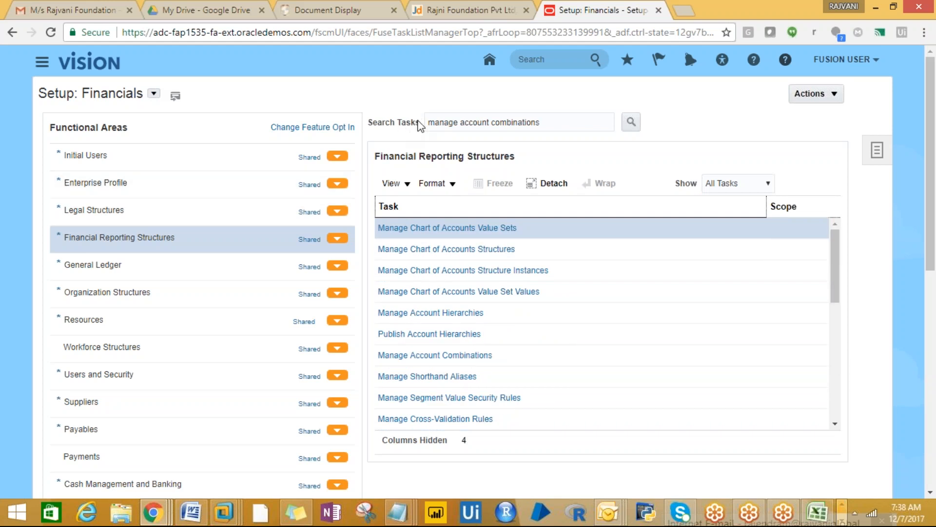
{"action": "left_click", "coordinate": [634, 126]}
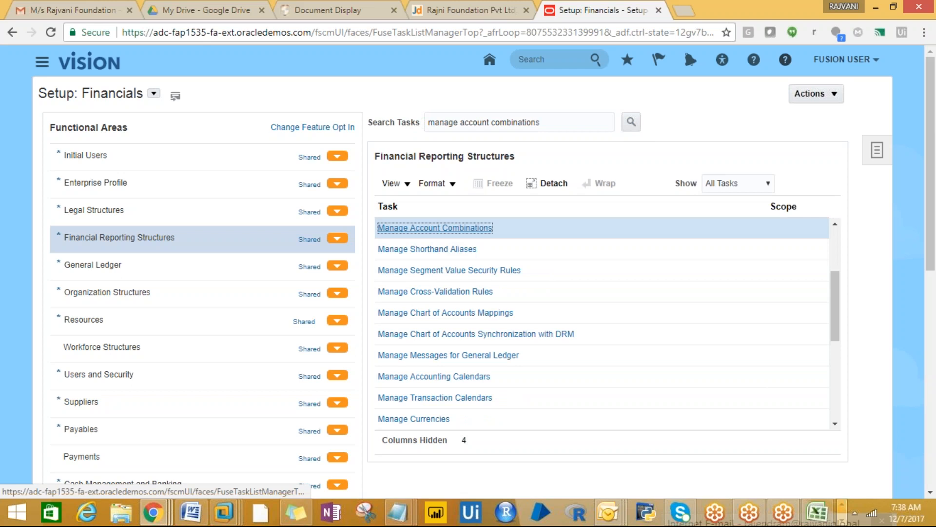
{"action": "left_click", "coordinate": [439, 230]}
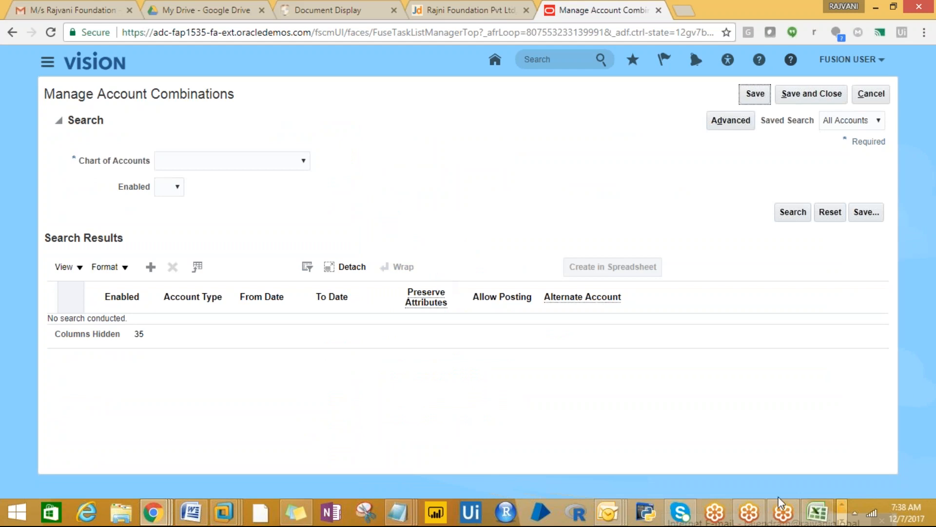
{"action": "left_click", "coordinate": [817, 512]}
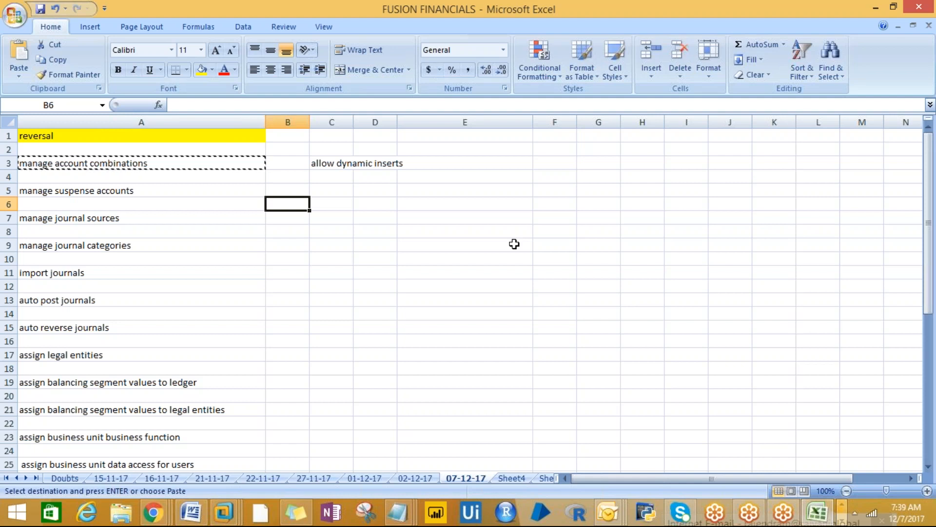
{"action": "key", "text": "alt+Tab"}
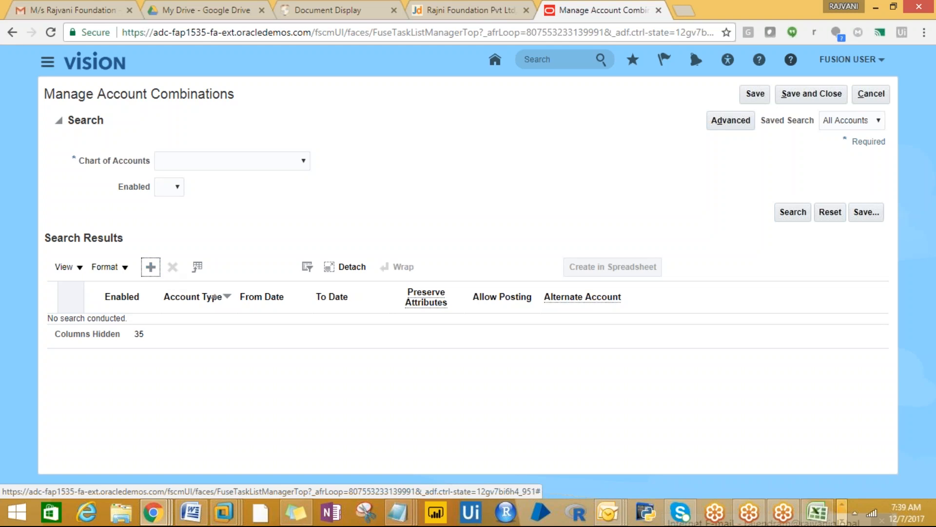
{"action": "mouse_move", "coordinate": [225, 520]}
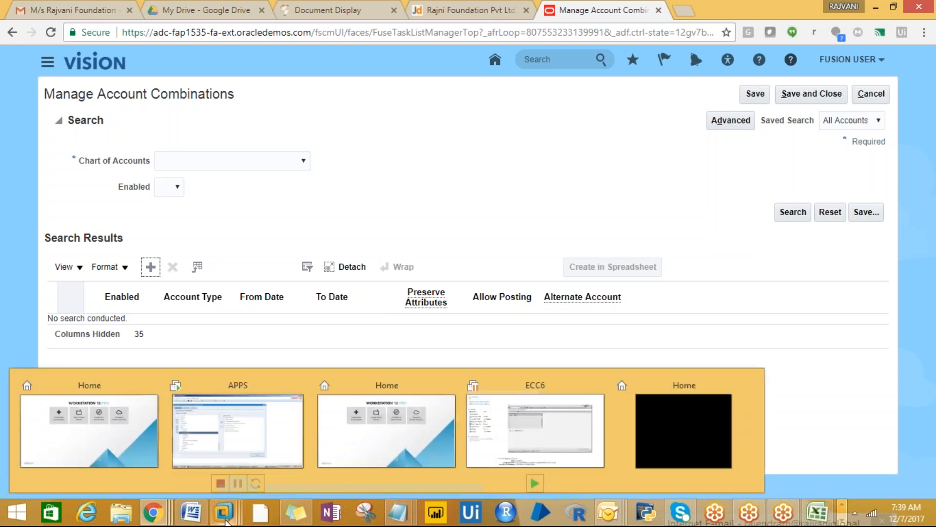
- In the APPS VM, open the 06-12-17 AR SETUPS sheet and scroll through its setup list
{"action": "left_click", "coordinate": [244, 443]}
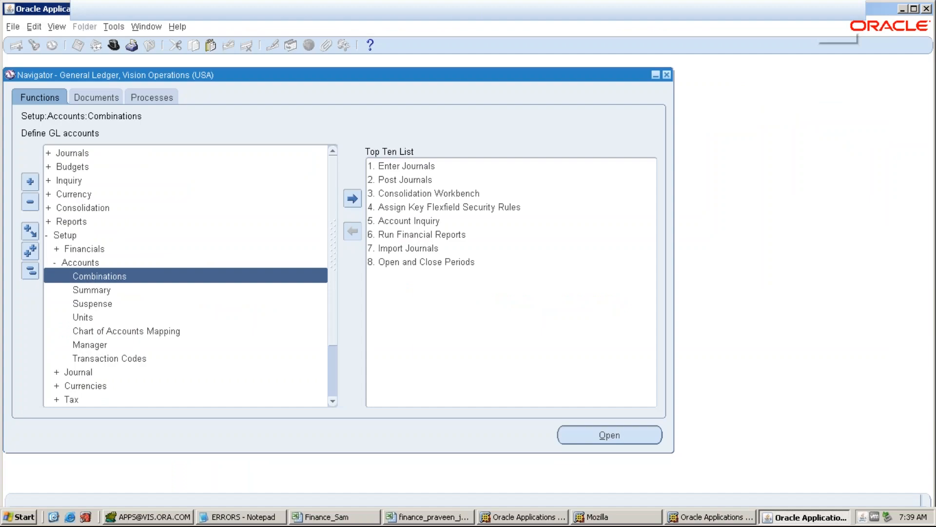
{"action": "left_click", "coordinate": [416, 520]}
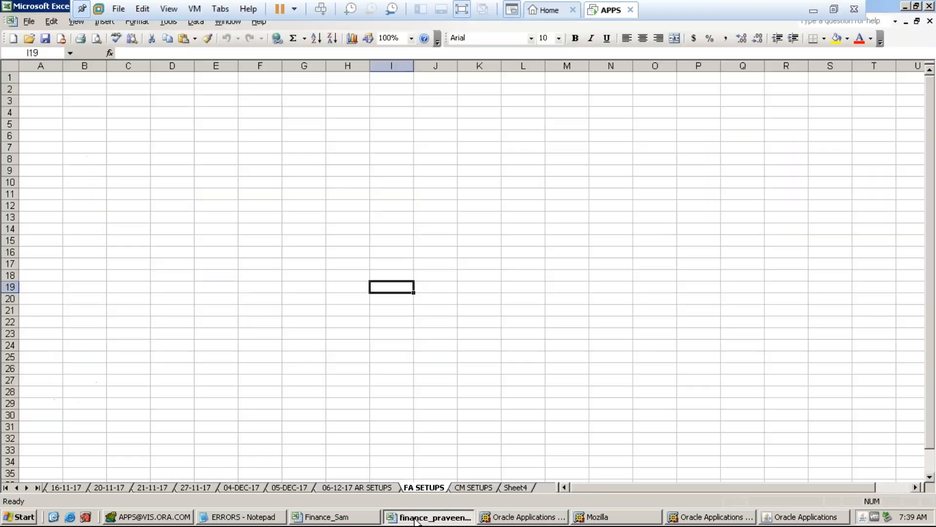
{"action": "left_click", "coordinate": [332, 489]}
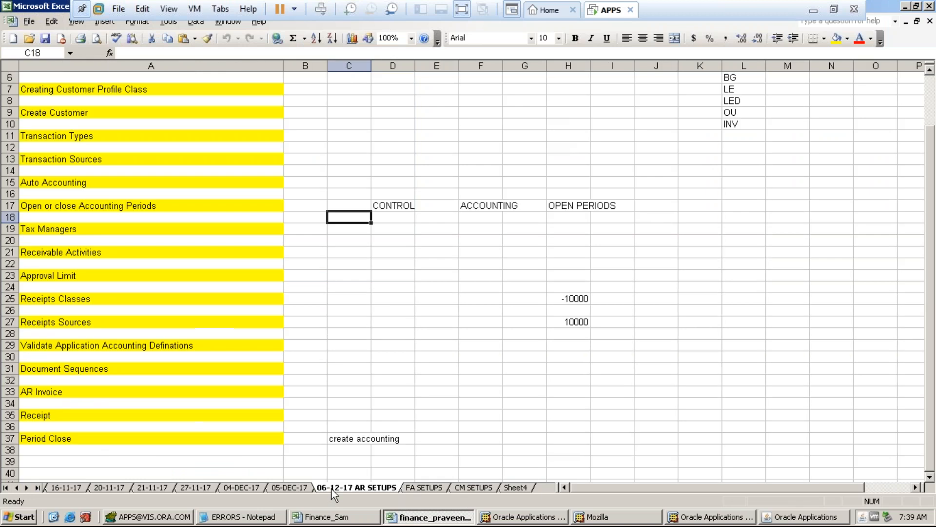
{"action": "left_click", "coordinate": [119, 218]}
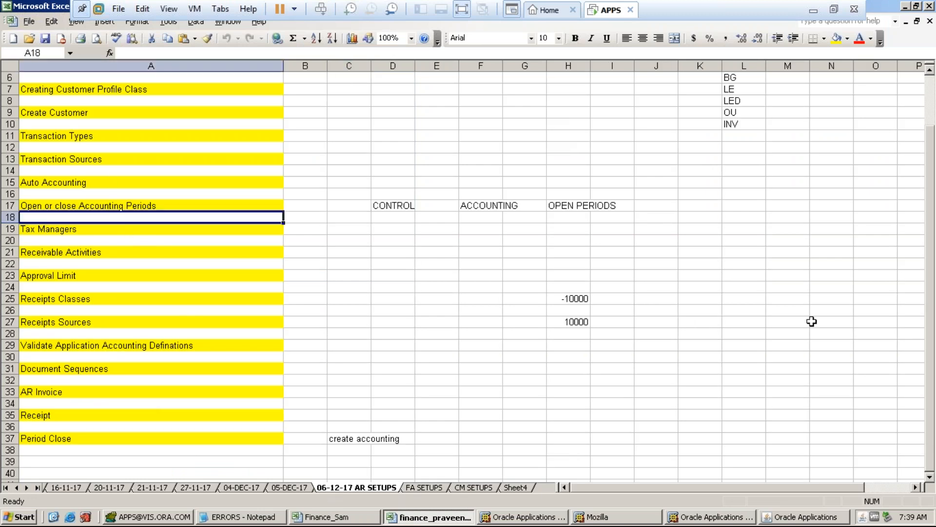
{"action": "scroll", "coordinate": [932, 306], "scroll_direction": "up", "scroll_amount": 2}
{"action": "scroll", "coordinate": [934, 241], "scroll_direction": "down", "scroll_amount": 2}
{"action": "scroll", "coordinate": [933, 251], "scroll_direction": "up", "scroll_amount": 2}
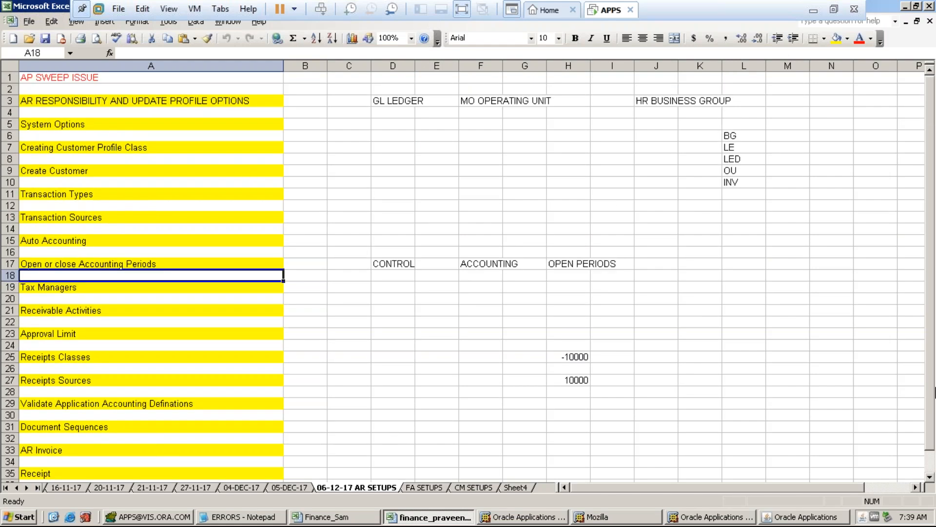
{"action": "scroll", "coordinate": [933, 403], "scroll_direction": "down", "scroll_amount": 1}
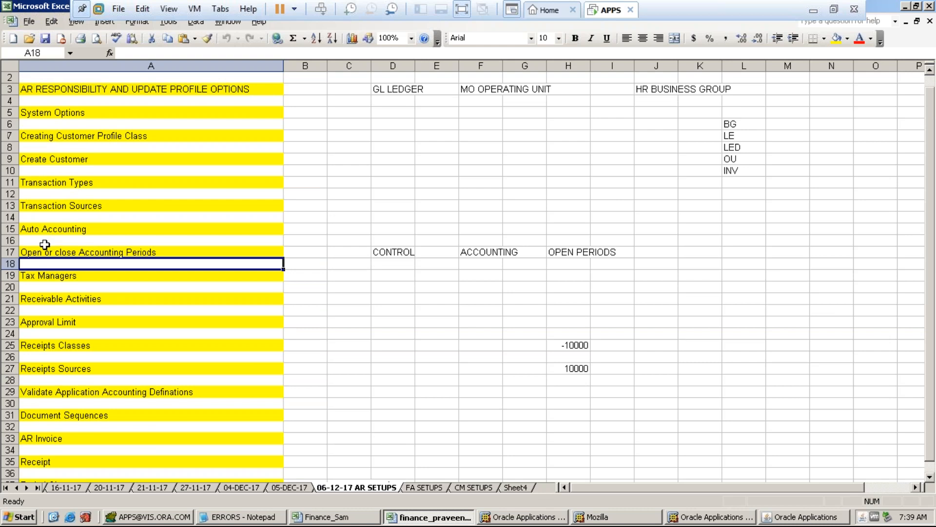
- Review Receivable Activities, Approval Limit, Receipts Classes, Receipts Sources and Period Close, then return to the browser
{"action": "left_click", "coordinate": [57, 298]}
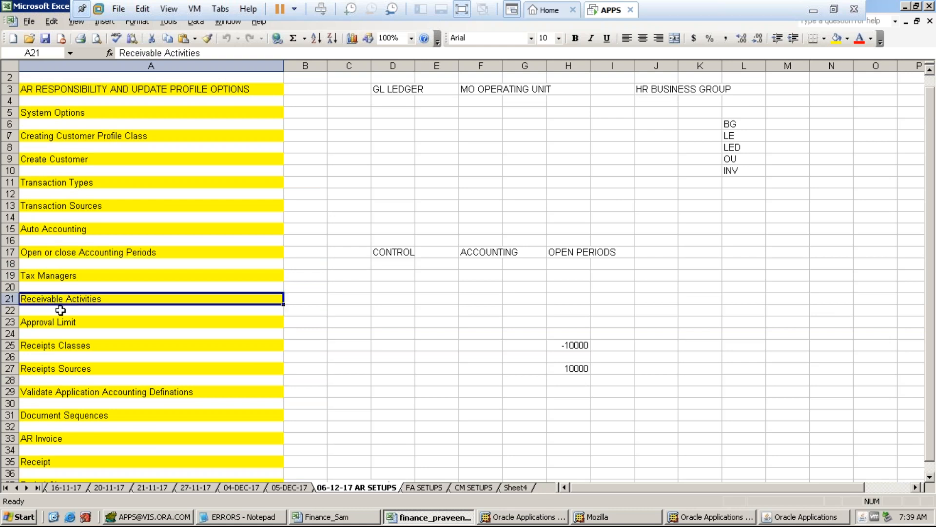
{"action": "left_click", "coordinate": [51, 326]}
{"action": "left_click", "coordinate": [58, 348]}
{"action": "left_click", "coordinate": [63, 368]}
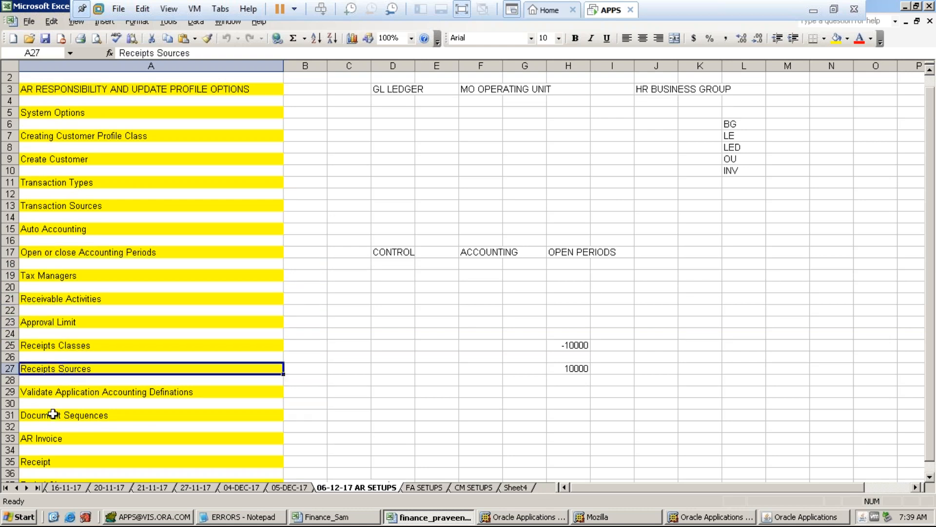
{"action": "left_click", "coordinate": [47, 447]}
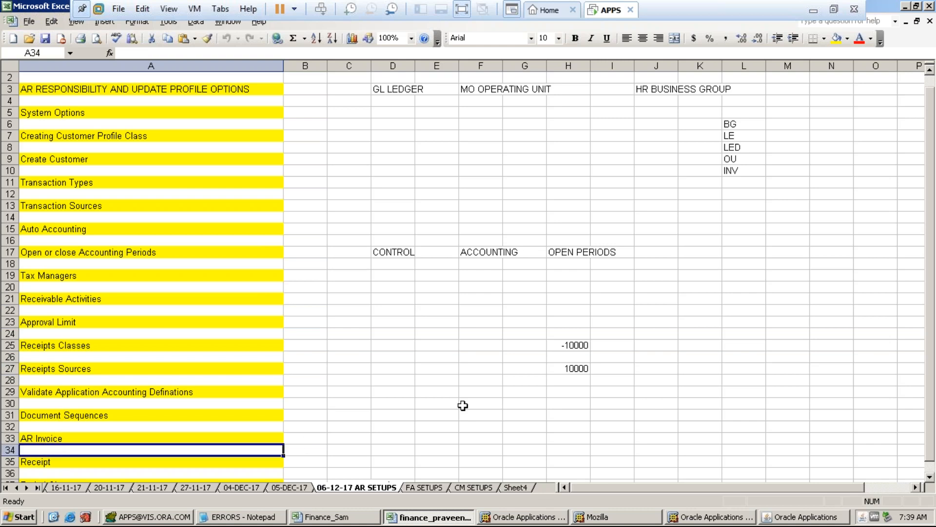
{"action": "left_click_drag", "start_coordinate": [932, 323], "coordinate": [935, 362]}
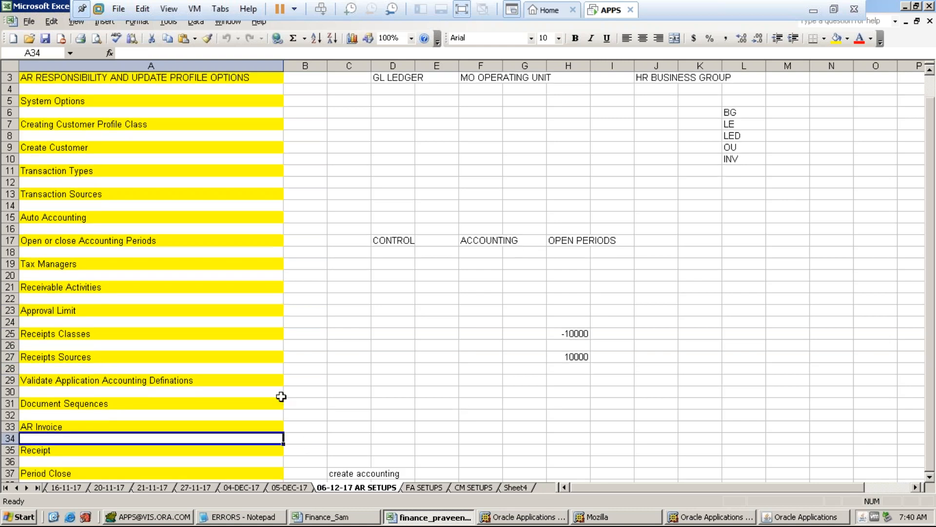
{"action": "left_click", "coordinate": [49, 471]}
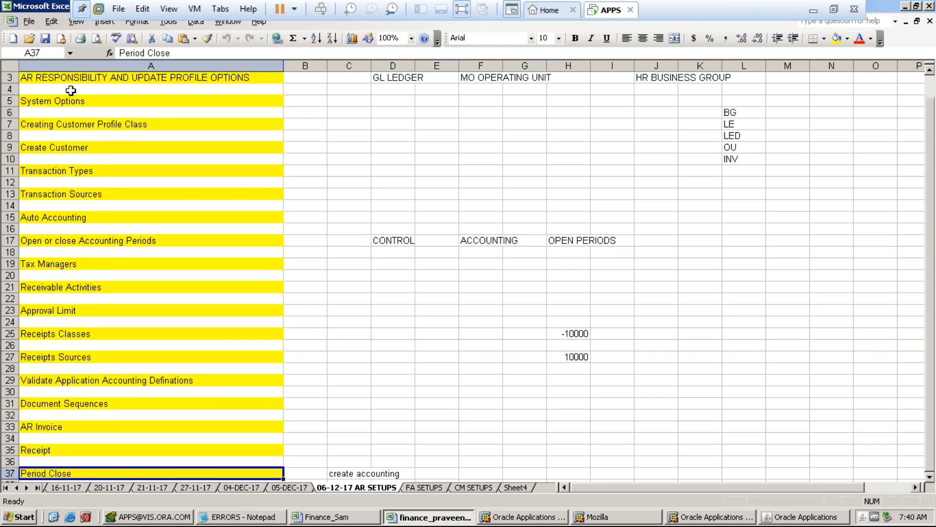
{"action": "left_click_drag", "start_coordinate": [71, 79], "coordinate": [110, 480]}
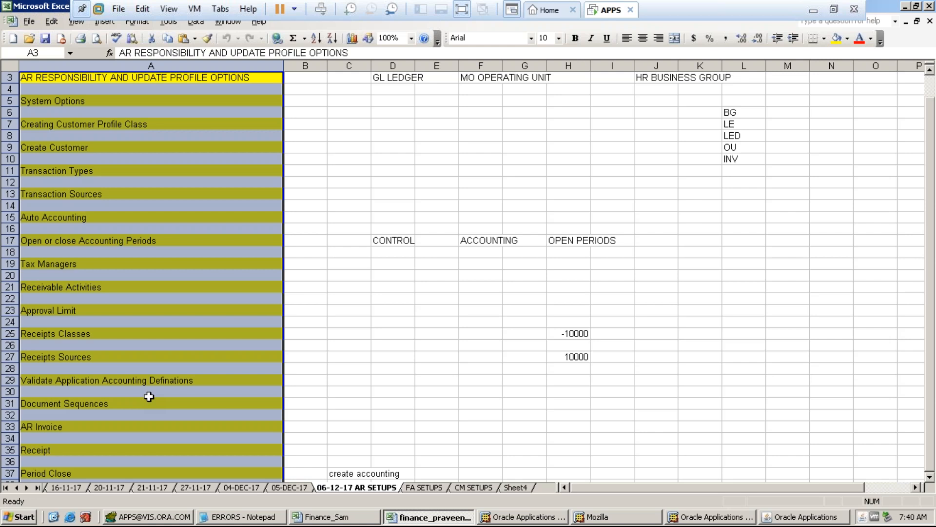
{"action": "left_click", "coordinate": [337, 297]}
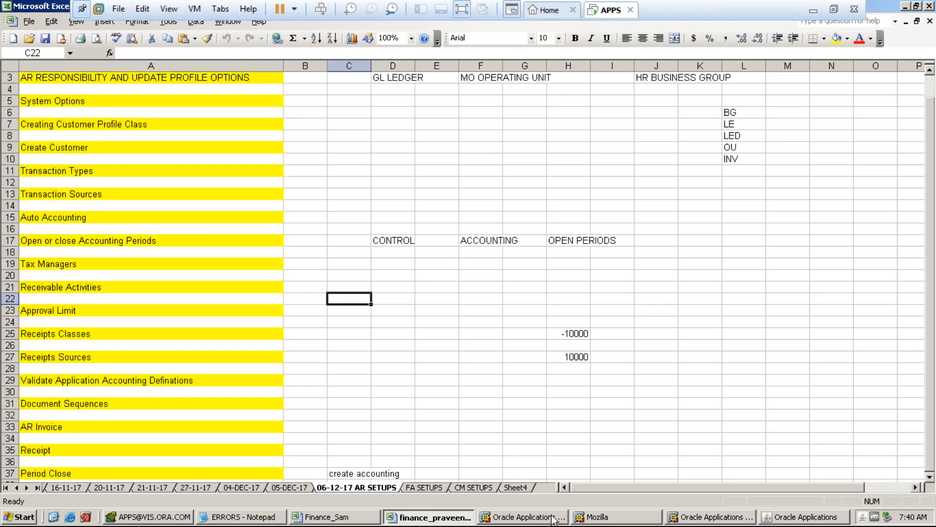
{"action": "left_click", "coordinate": [813, 10]}
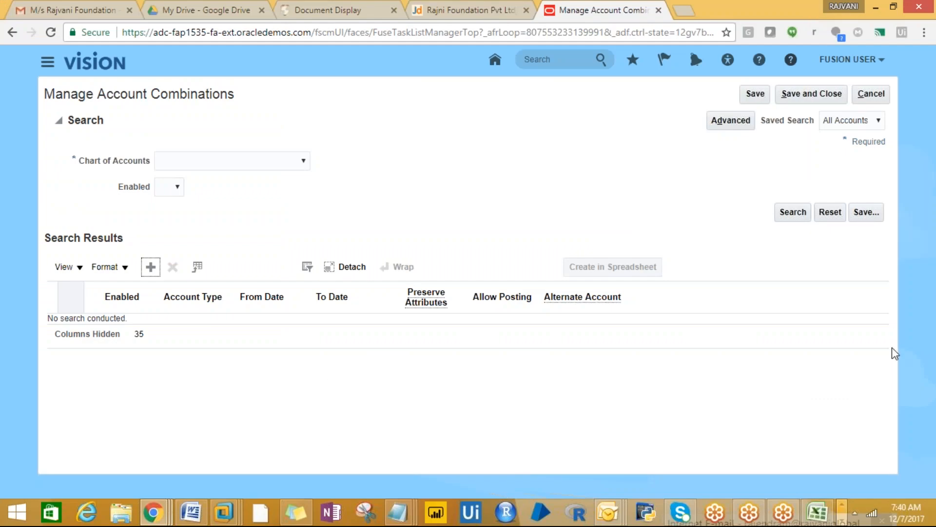
- Select the task notes in column A, then open Chart of Accounts choices on Manage Account Combinations
{"action": "left_click", "coordinate": [818, 517]}
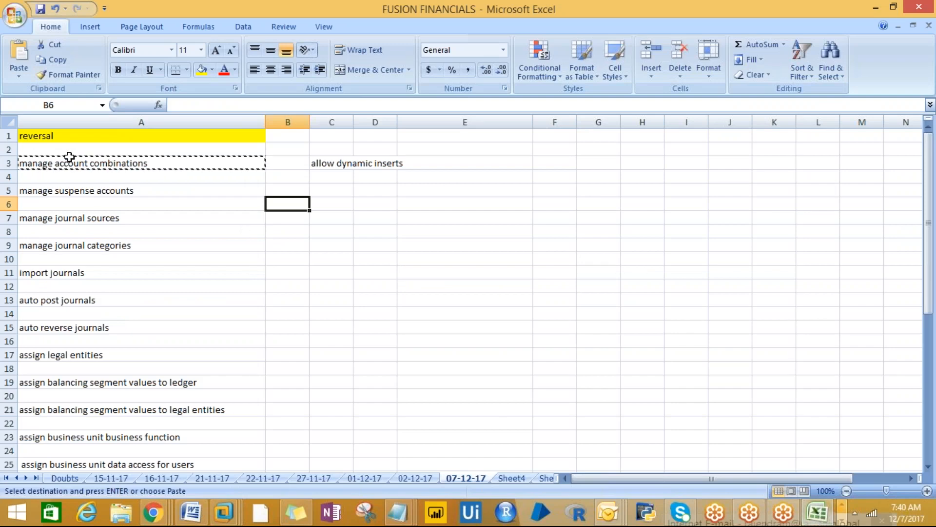
{"action": "left_click_drag", "start_coordinate": [70, 163], "coordinate": [78, 356]}
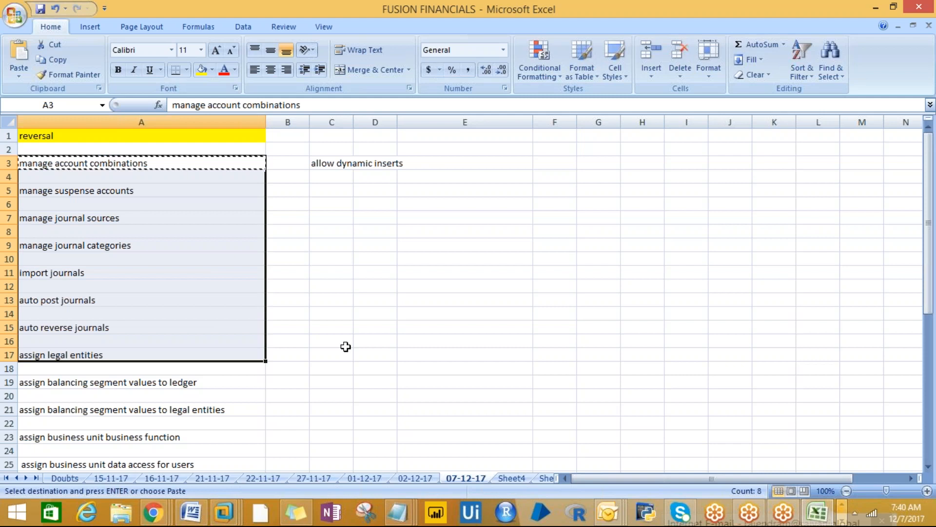
{"action": "left_click", "coordinate": [160, 513]}
{"action": "left_click", "coordinate": [95, 464]}
{"action": "left_click", "coordinate": [303, 162]}
{"action": "left_click_drag", "start_coordinate": [300, 178], "coordinate": [303, 257]}
- Search account combinations for the PROTON_STRUCTURE_INSTANCE chart of accounts
{"action": "left_click", "coordinate": [236, 322]}
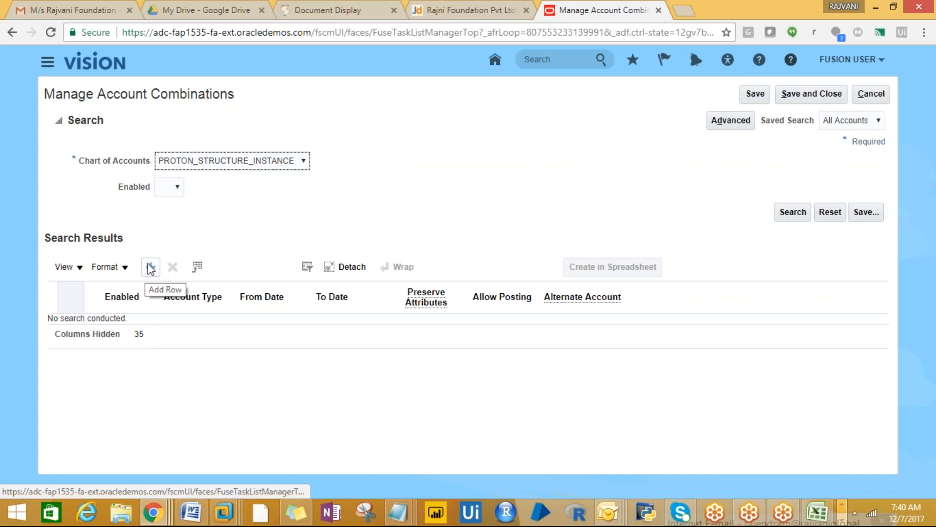
{"action": "left_click", "coordinate": [794, 215]}
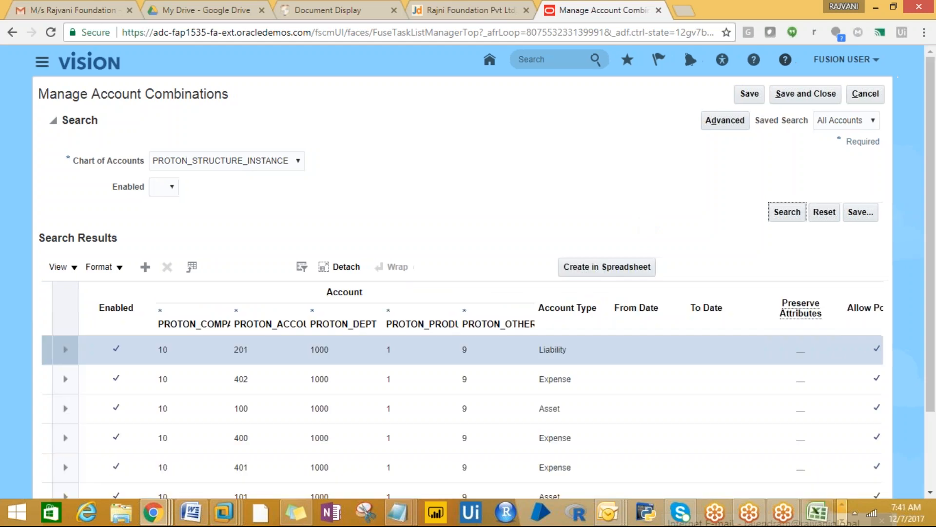
{"action": "left_click_drag", "start_coordinate": [932, 211], "coordinate": [932, 314]}
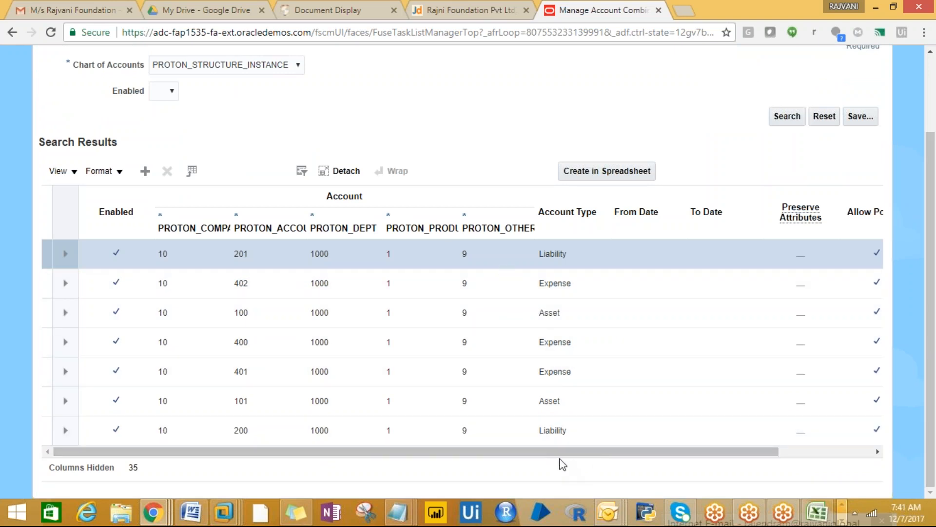
{"action": "triple_click", "coordinate": [558, 463]}
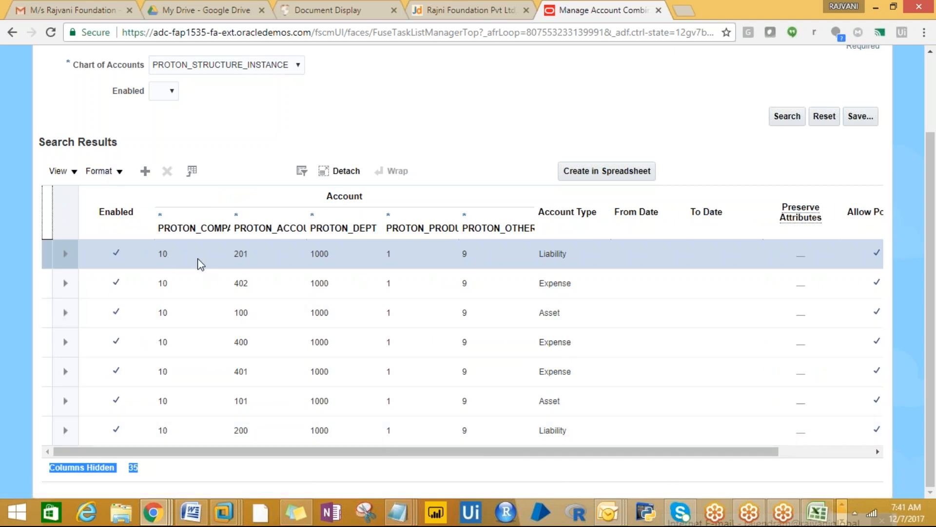
- Add a row with PROTON_INDIA 10, REVENUE 300, FINANCE 1000, PRODUCT1 1 and Default 9
{"action": "left_click", "coordinate": [144, 172]}
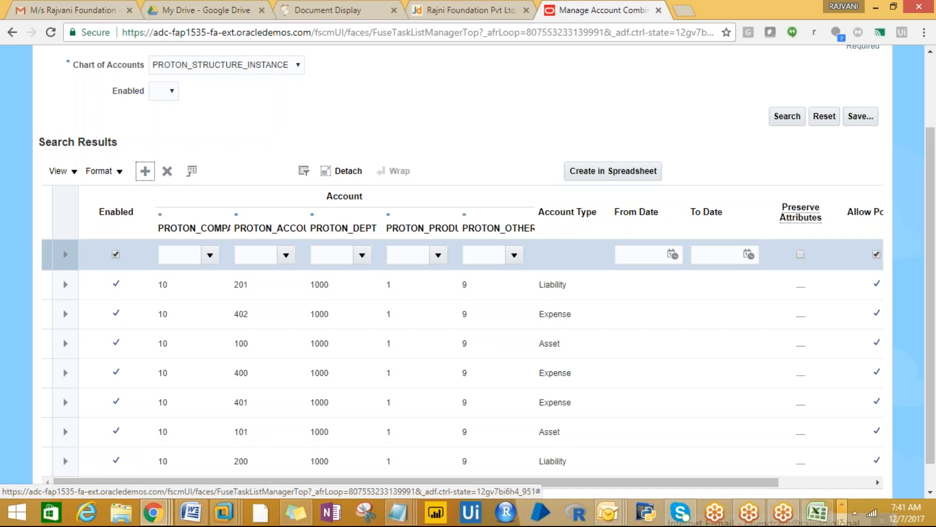
{"action": "left_click", "coordinate": [210, 254]}
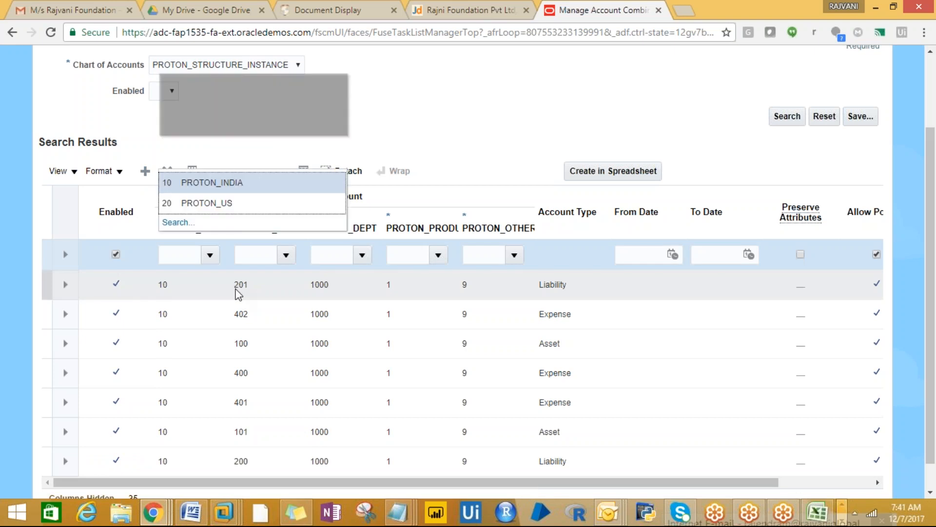
{"action": "left_click", "coordinate": [197, 186]}
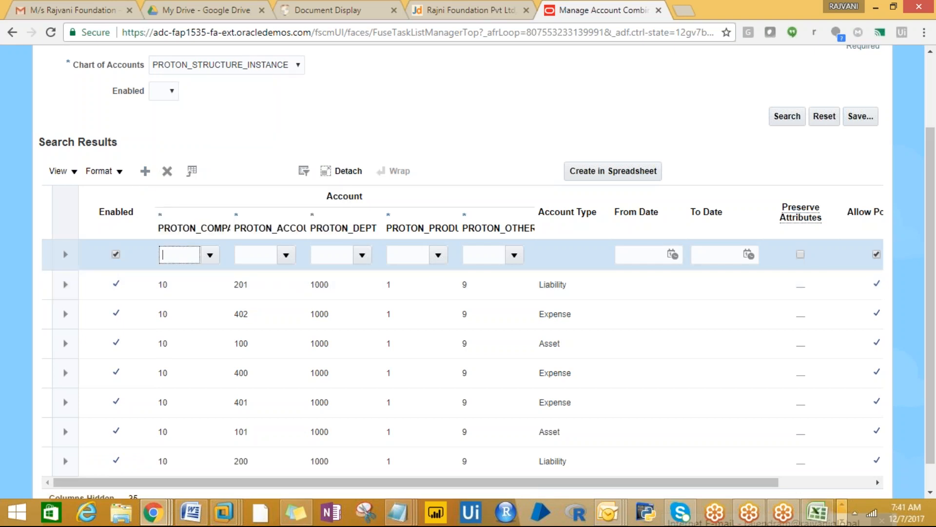
{"action": "type", "text": "10"}
{"action": "left_click", "coordinate": [287, 254]}
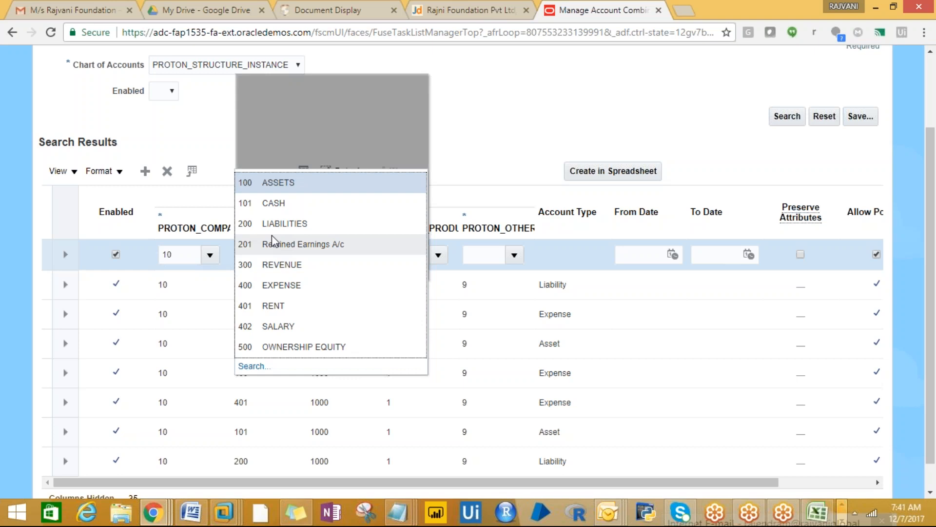
{"action": "left_click", "coordinate": [273, 270]}
{"action": "left_click", "coordinate": [362, 255]}
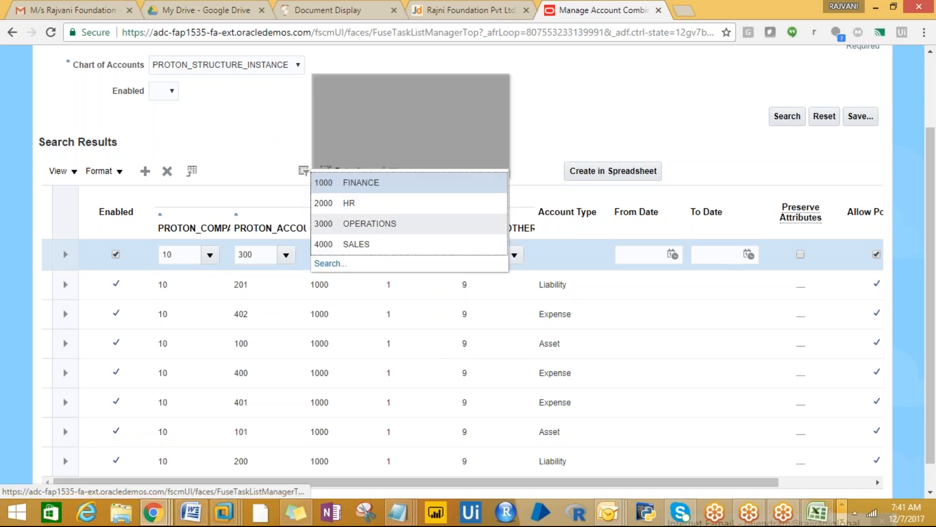
{"action": "left_click", "coordinate": [347, 187]}
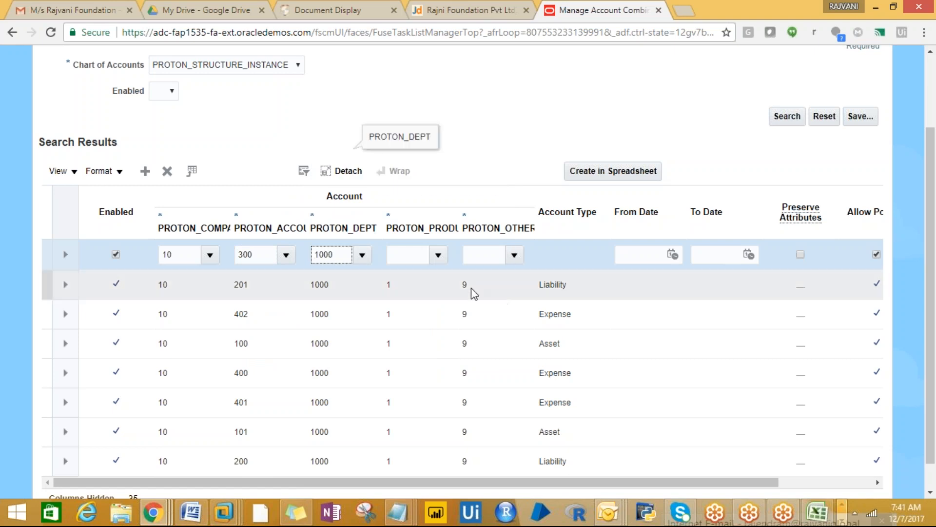
{"action": "left_click", "coordinate": [438, 255]}
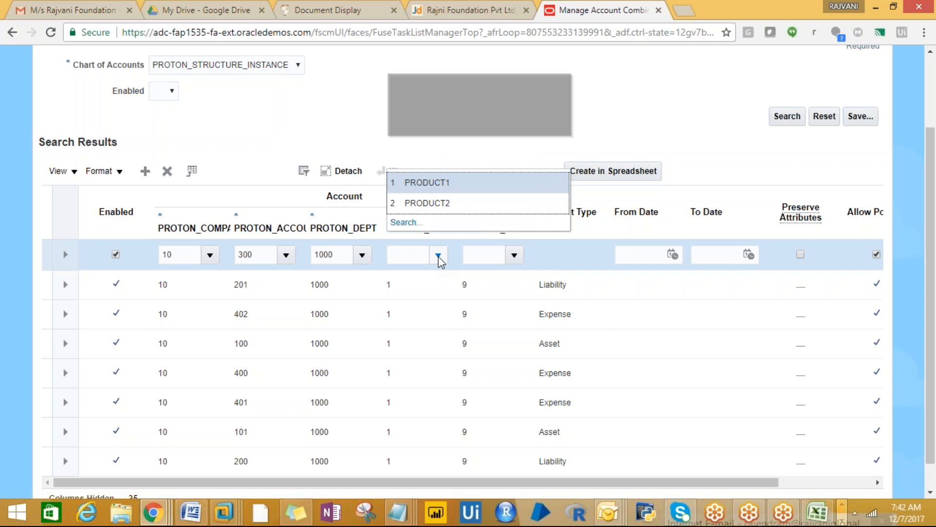
{"action": "left_click", "coordinate": [427, 184]}
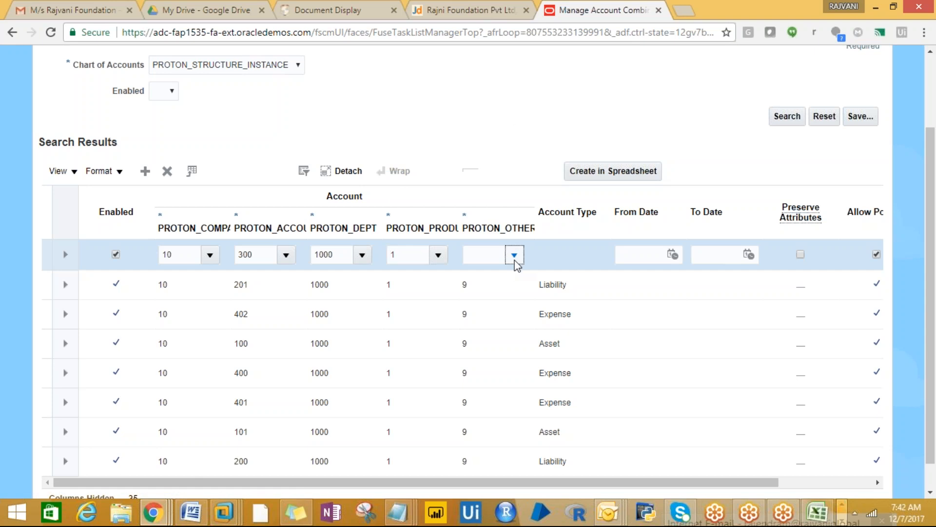
{"action": "left_click", "coordinate": [515, 255]}
{"action": "left_click", "coordinate": [489, 182]}
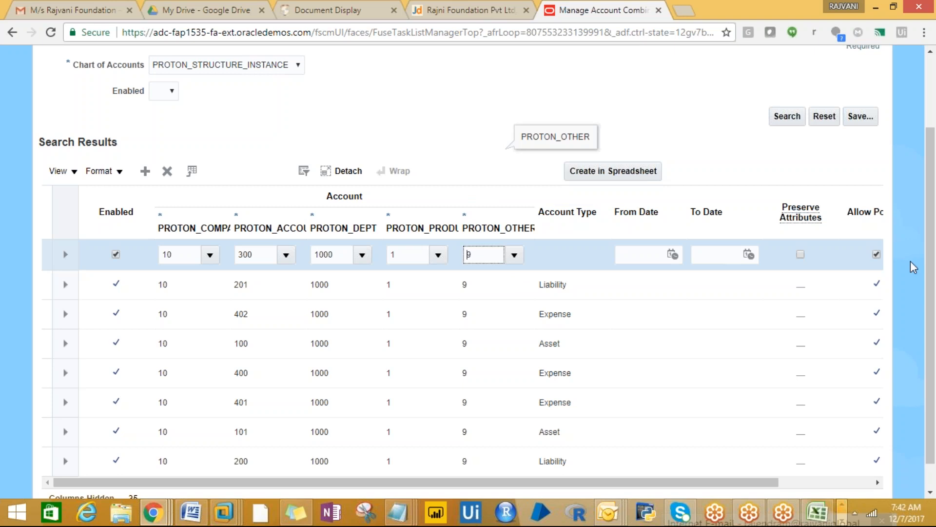
- Save the current search as 'All Accounts copy'
{"action": "left_click", "coordinate": [860, 116]}
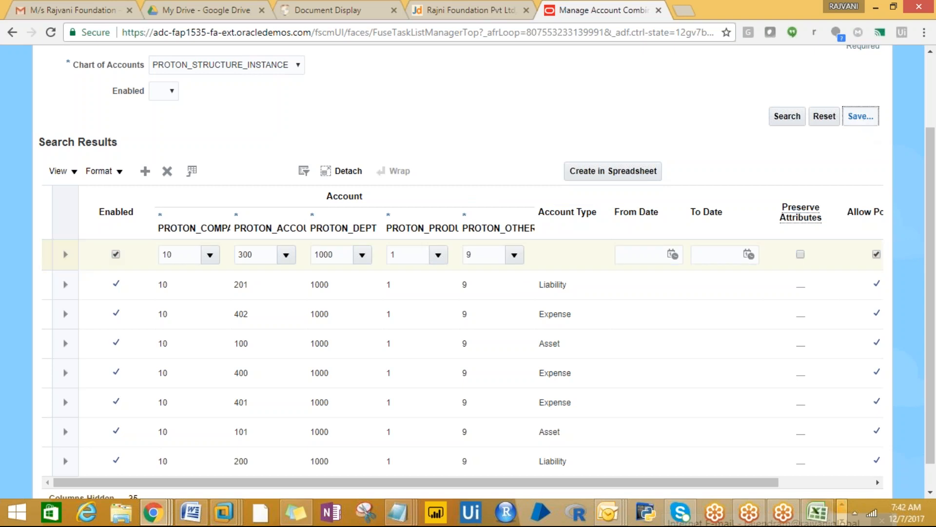
{"action": "left_click", "coordinate": [816, 157]}
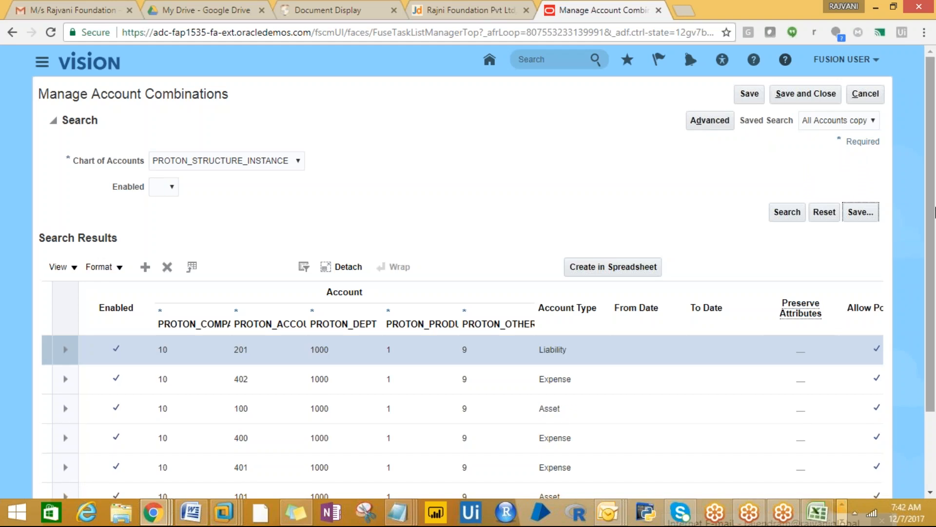
{"action": "key", "text": "alt+Tab"}
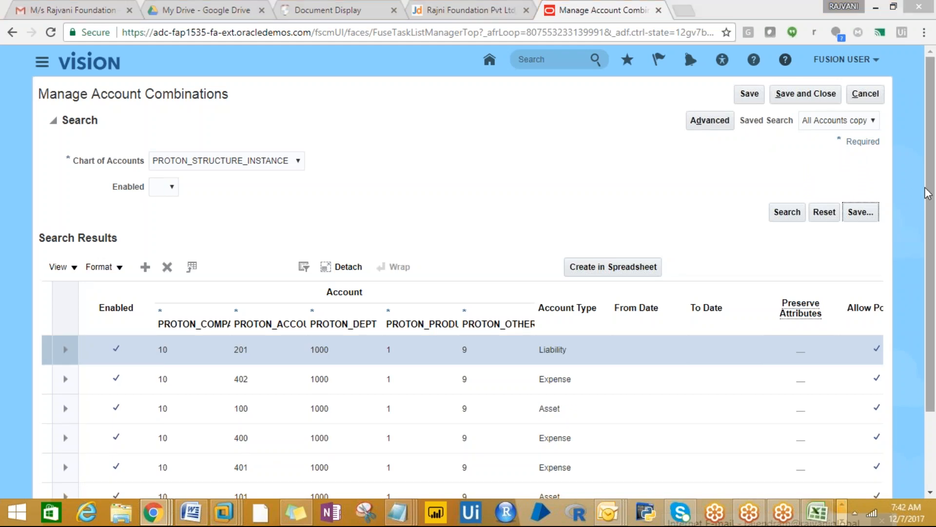
- Fill the manage account combinations (A3) and manage suspense accounts (A5) notes yellow
{"action": "left_click", "coordinate": [219, 163]}
{"action": "left_click", "coordinate": [201, 69]}
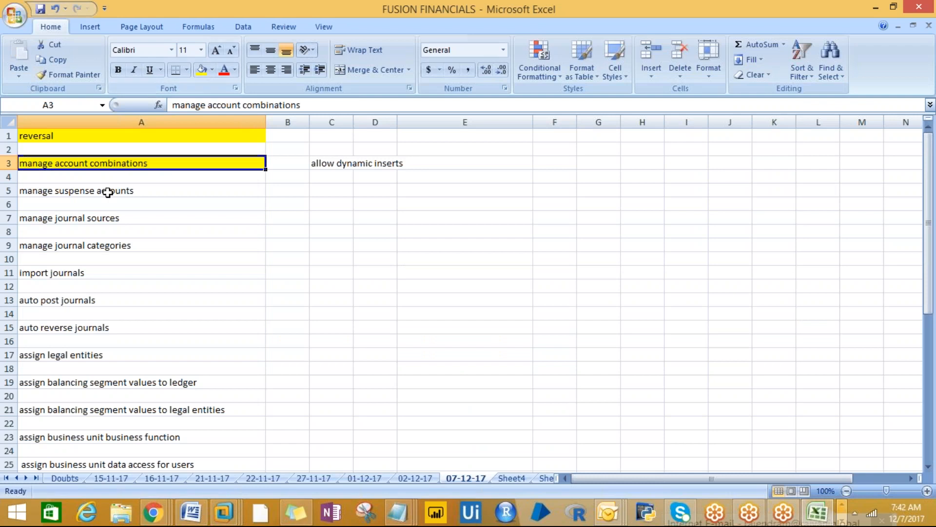
{"action": "left_click", "coordinate": [163, 190]}
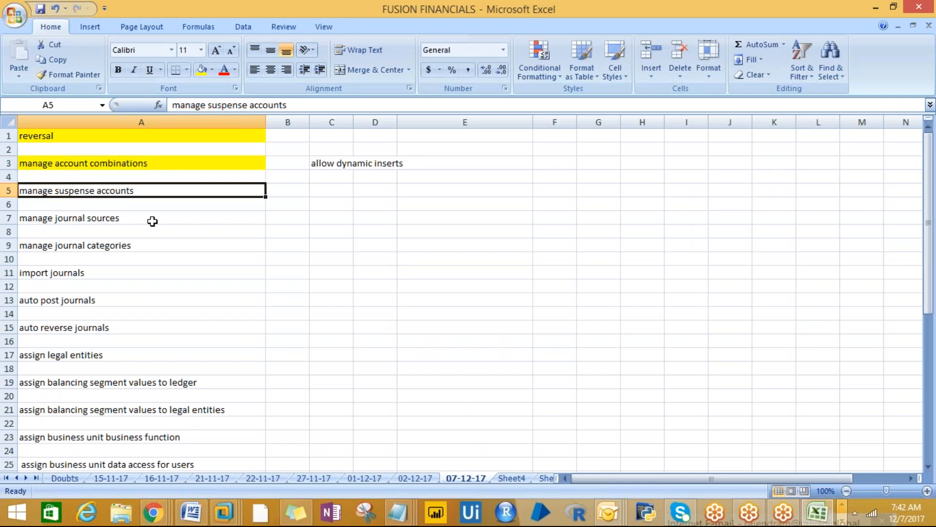
{"action": "left_click", "coordinate": [201, 69]}
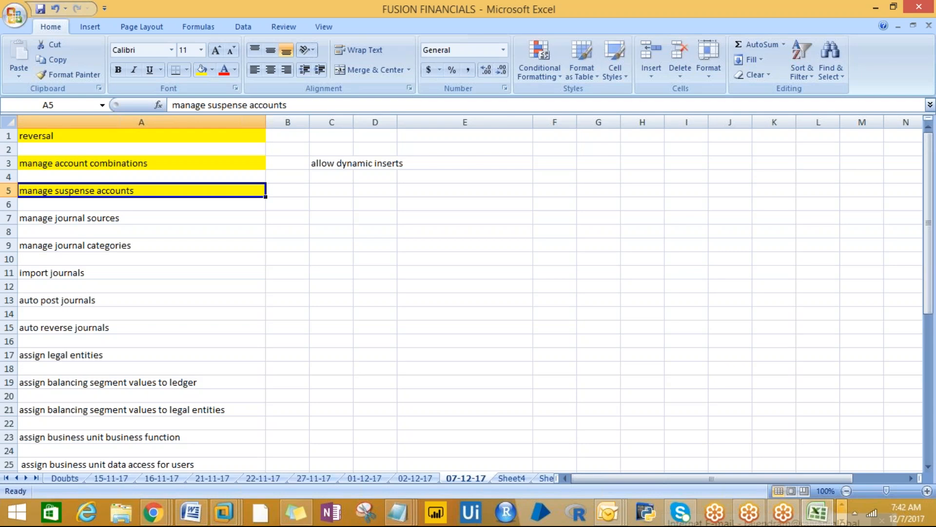
- Return to the 07-12-17 sheet and select cell E6 for a heading
{"action": "left_click", "coordinate": [566, 16]}
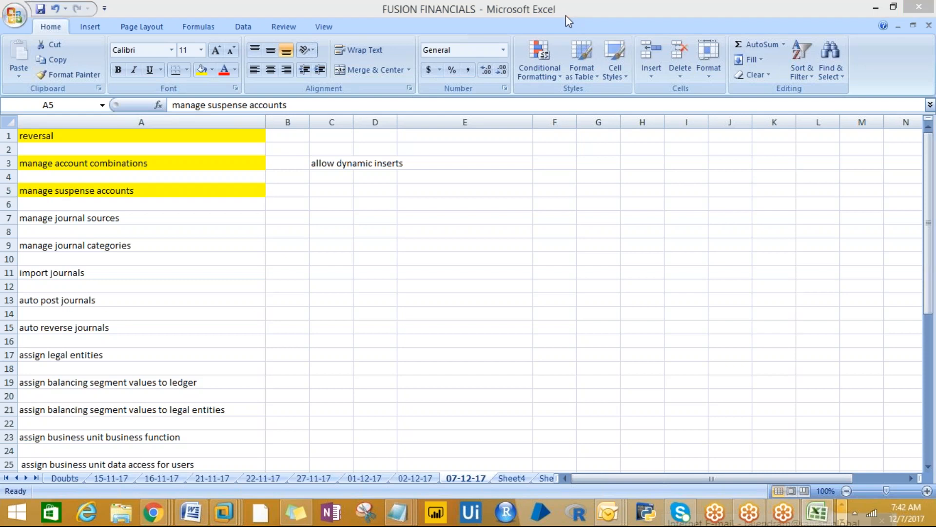
{"action": "left_click", "coordinate": [577, 33]}
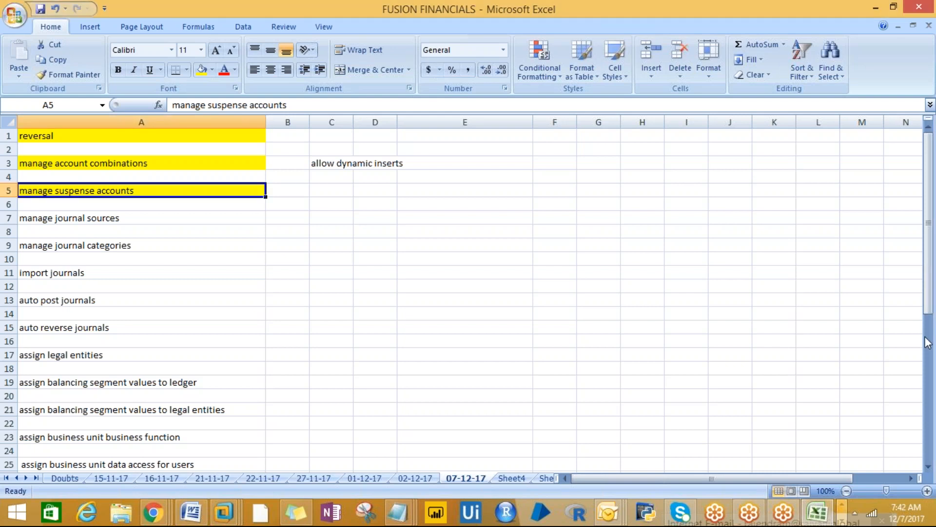
{"action": "left_click", "coordinate": [928, 355]}
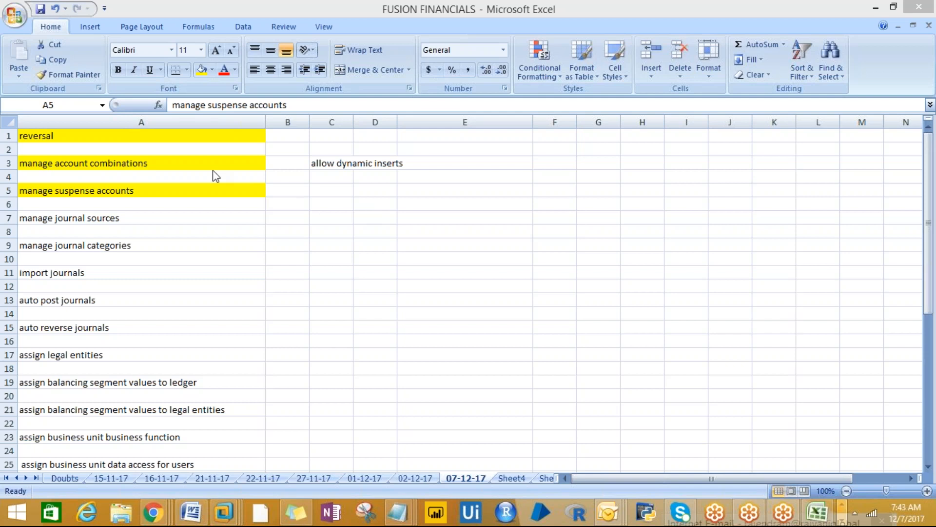
{"action": "left_click", "coordinate": [141, 191]}
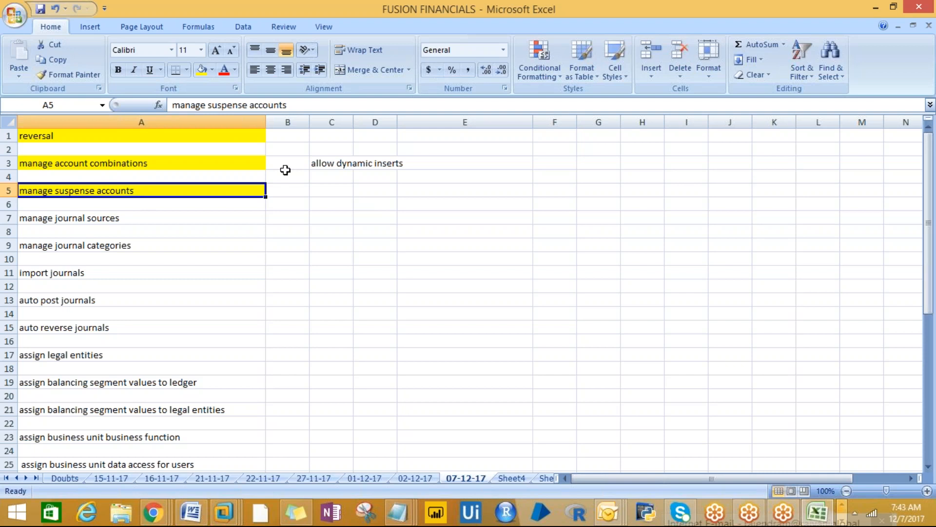
{"action": "left_click", "coordinate": [411, 198]}
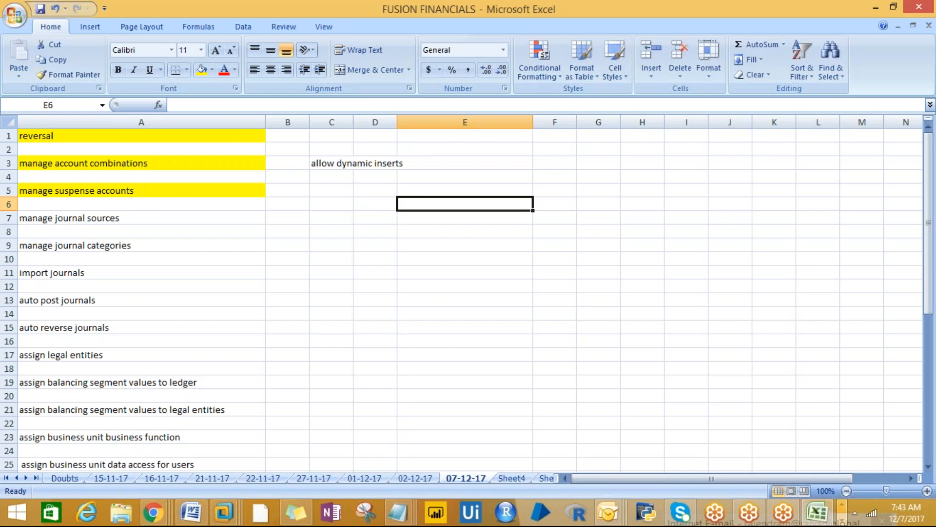
- Enter the headings 'Debit' in E6 and 'Credit' in F6
{"action": "type", "text": "Debit"}
{"action": "key", "text": "Tab"}
{"action": "left_click_drag", "start_coordinate": [404, 178], "coordinate": [388, 178]}
{"action": "left_click", "coordinate": [572, 212]}
{"action": "key", "text": "Up"}
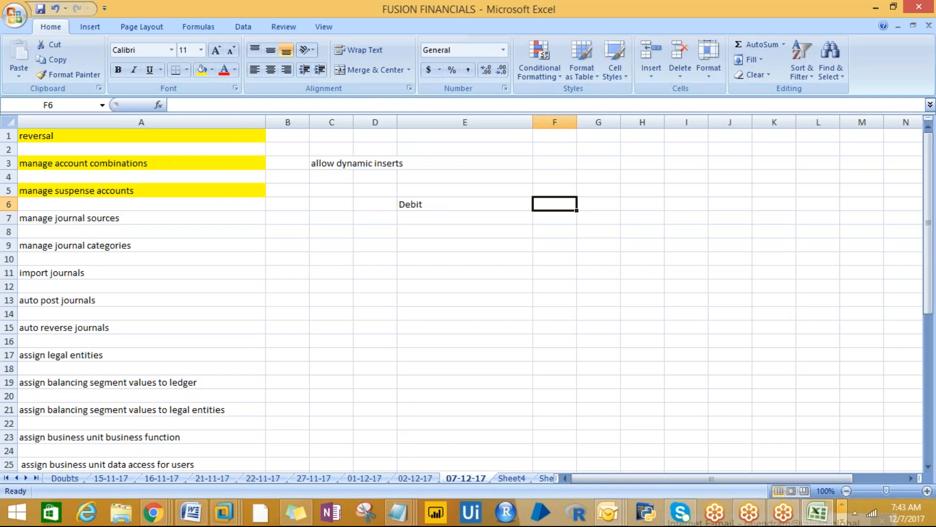
{"action": "type", "text": "f"}
{"action": "key", "text": "BackSpace"}
{"action": "type", "text": "Credit"}
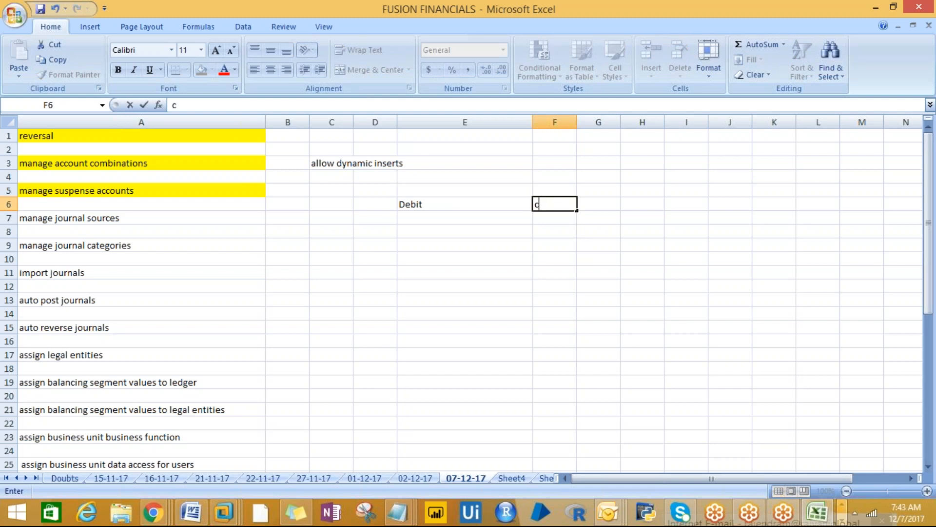
{"action": "key", "text": "Return"}
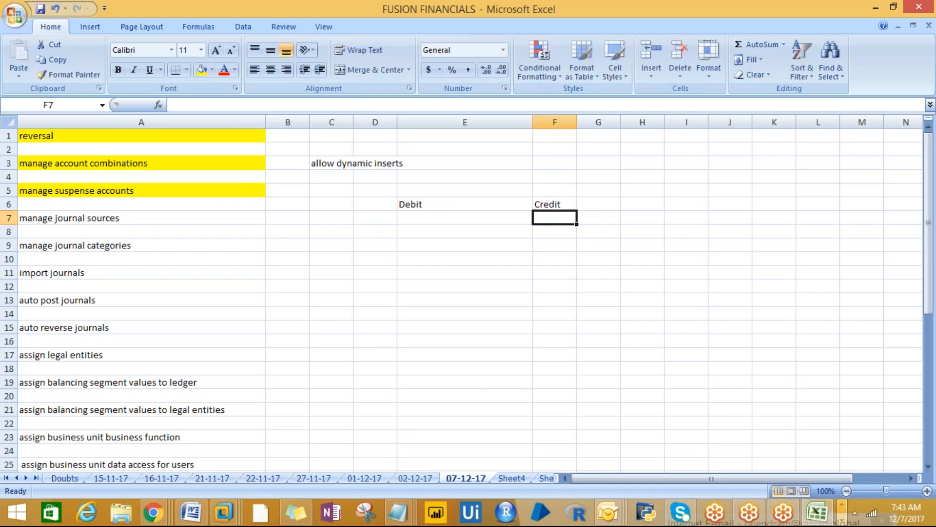
- Record 0.001 under the Debit heading in E9
{"action": "left_click", "coordinate": [405, 217]}
{"action": "left_click", "coordinate": [490, 246]}
{"action": "type", "text": ".001"}
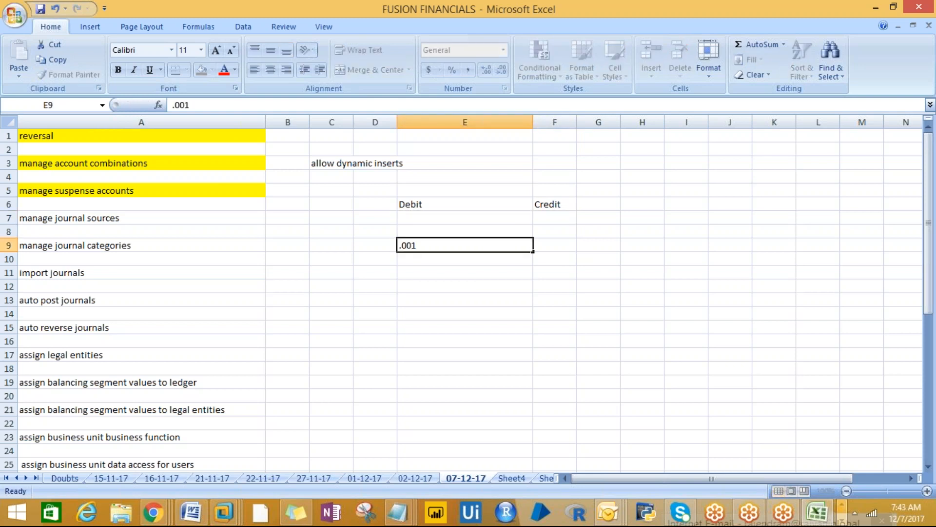
{"action": "key", "text": "Return"}
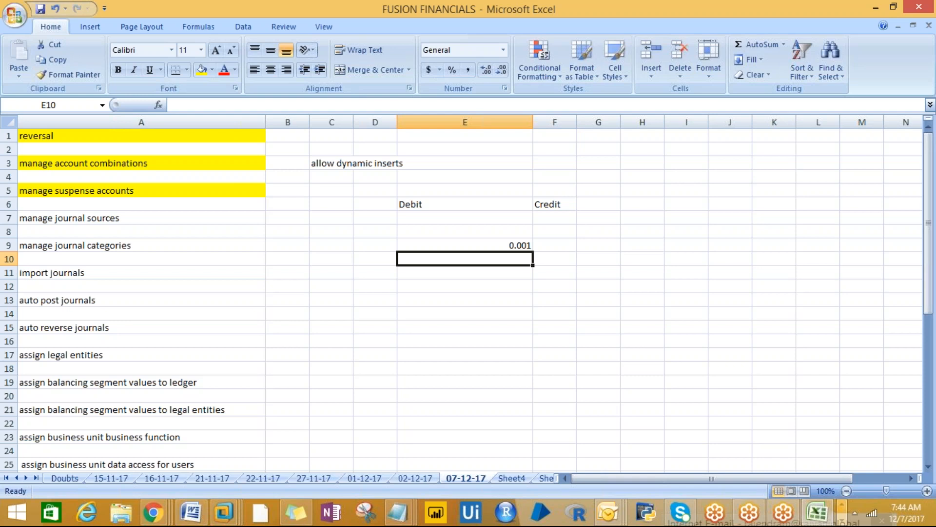
{"action": "key", "text": "Up"}
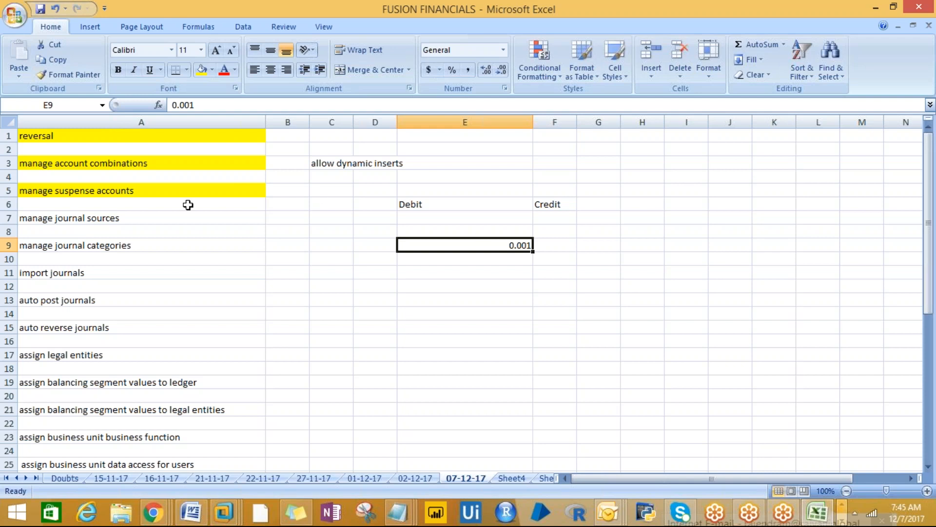
{"action": "left_click", "coordinate": [95, 222]}
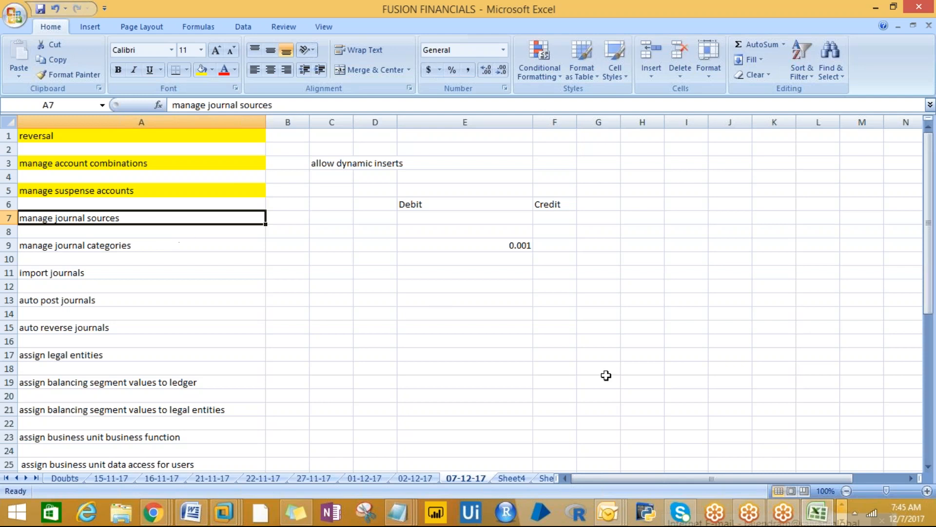
{"action": "left_click", "coordinate": [931, 333]}
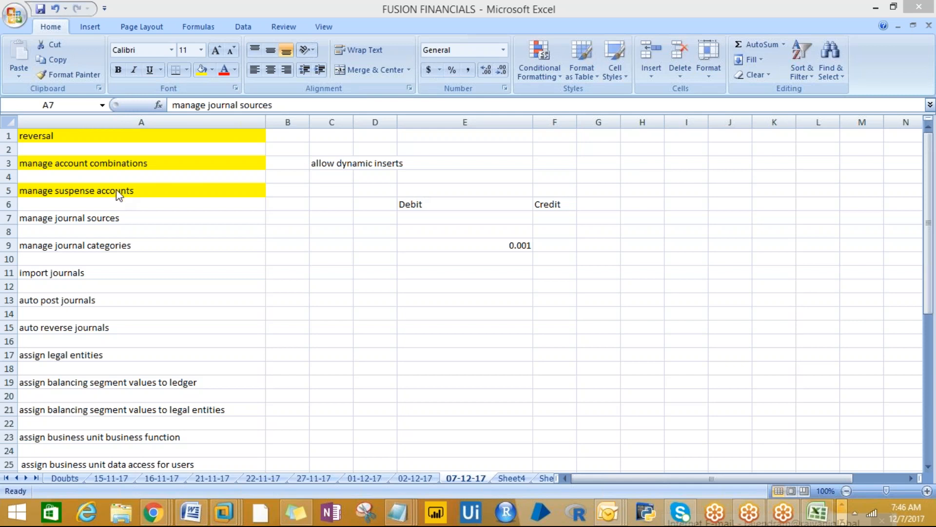
{"action": "left_click", "coordinate": [87, 190]}
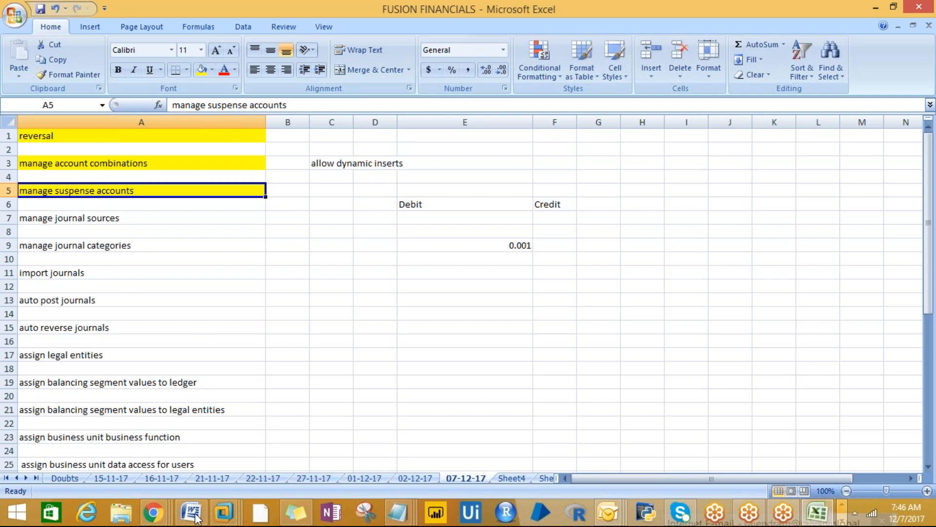
- Cancel out of Manage Account Combinations and empty the Search Tasks box on Setup: Financials
{"action": "mouse_move", "coordinate": [153, 513]}
{"action": "mouse_move", "coordinate": [112, 454]}
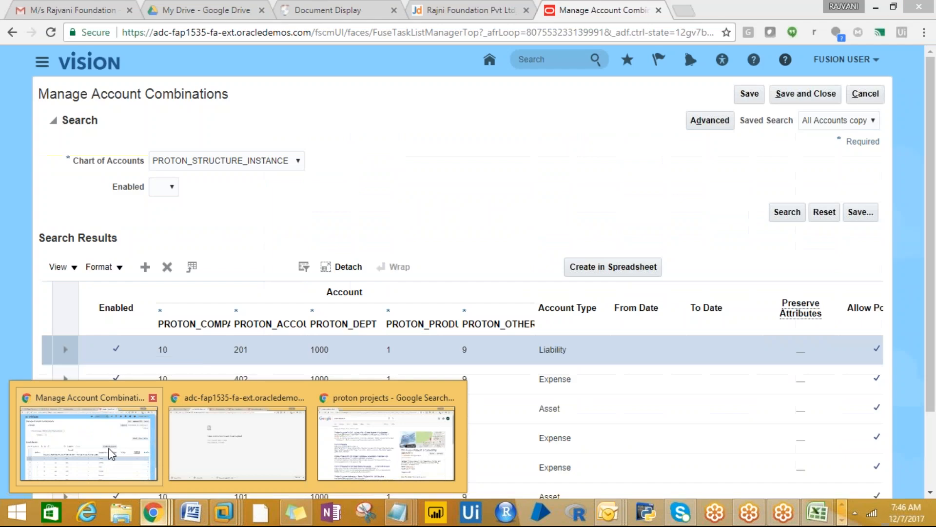
{"action": "left_click", "coordinate": [134, 451]}
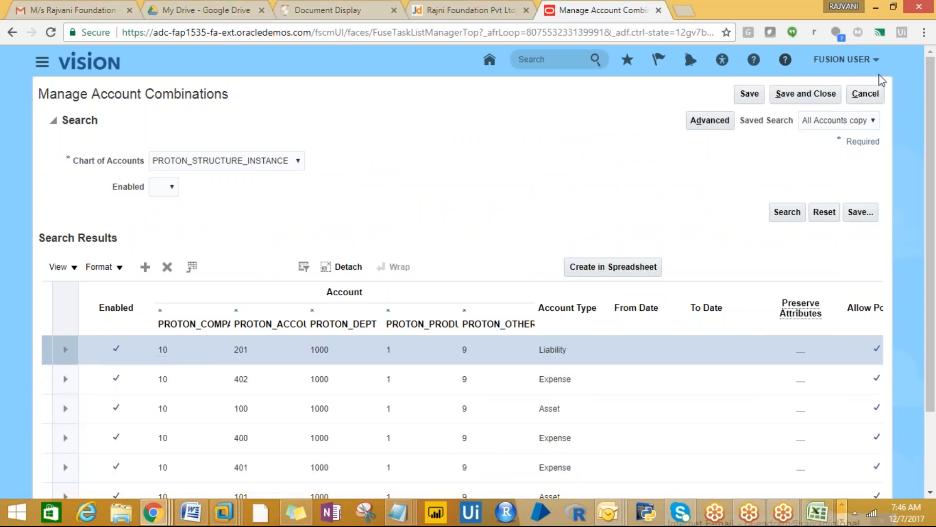
{"action": "left_click", "coordinate": [866, 100]}
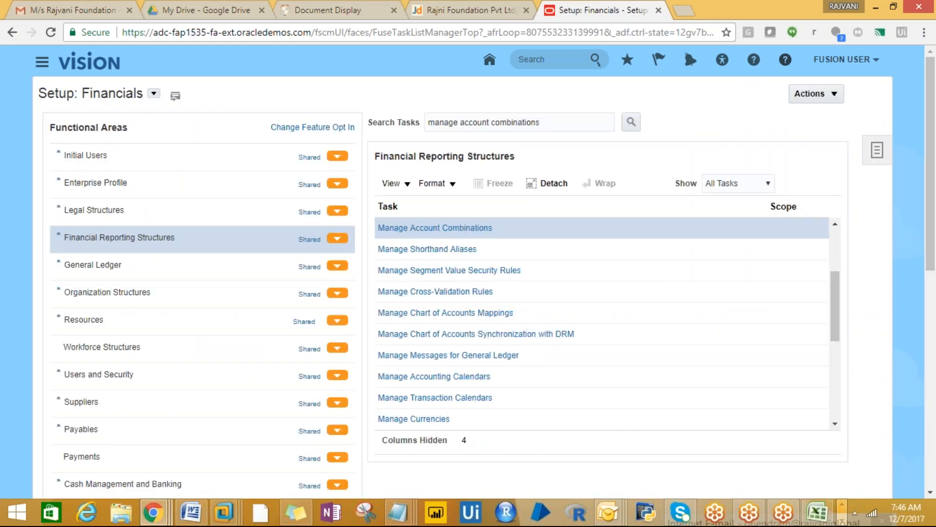
{"action": "triple_click", "coordinate": [555, 118]}
{"action": "key", "text": "BackSpace"}
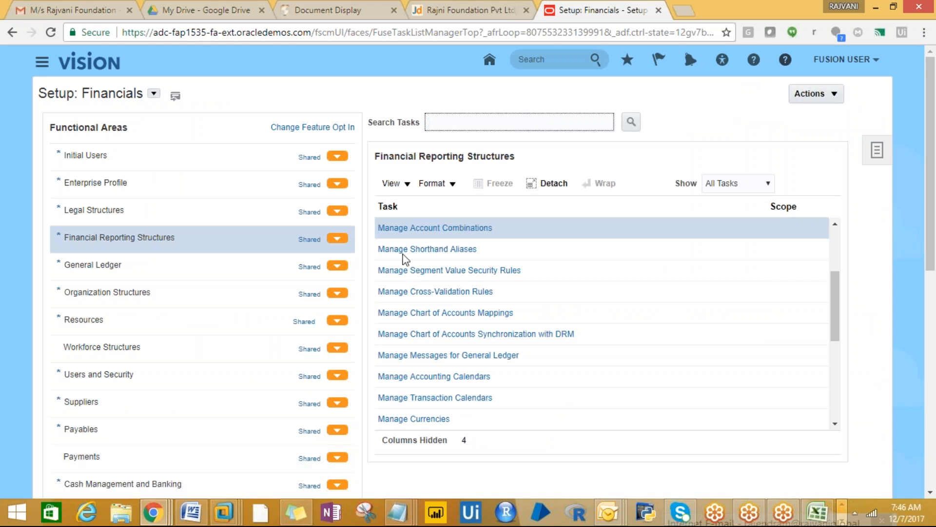
- Search tasks for Specify Ledger Options and open it
{"action": "left_click", "coordinate": [441, 121]}
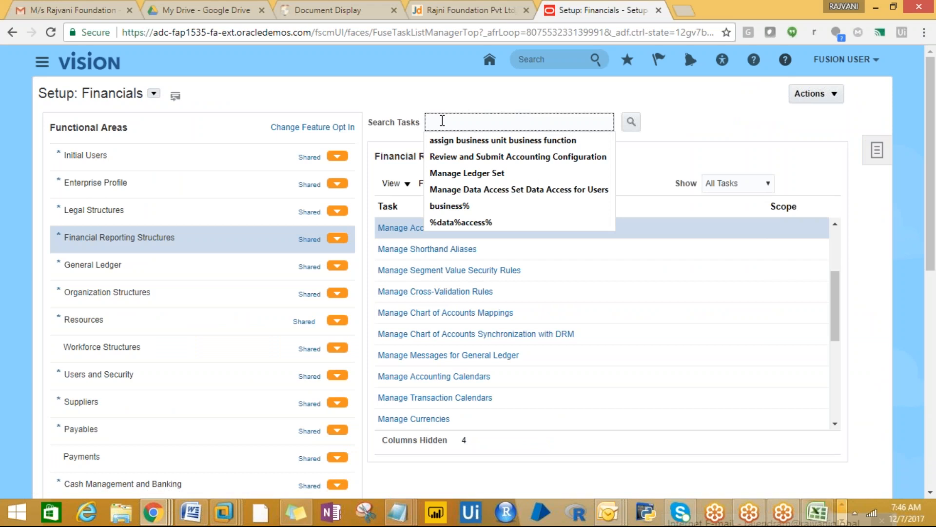
{"action": "type", "text": "spe"}
{"action": "left_click", "coordinate": [446, 140]}
{"action": "left_click", "coordinate": [631, 123]}
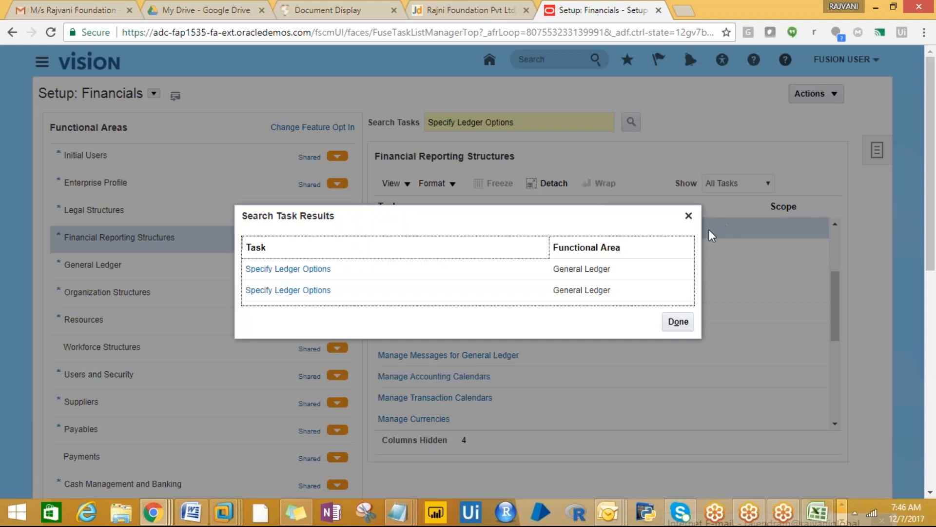
{"action": "left_click", "coordinate": [288, 269]}
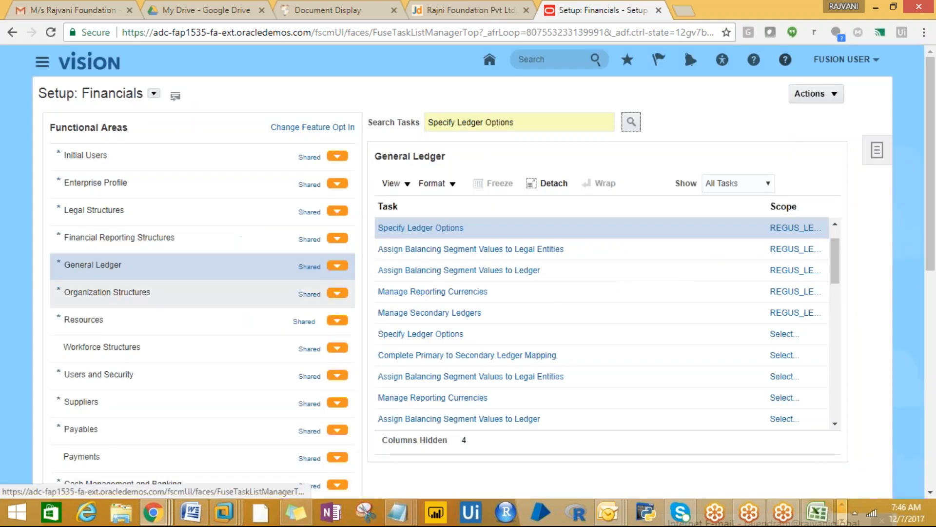
- Change the ledger scope to PROTON_LEDGER by filtering primary ledgers for 'proton'
{"action": "left_click", "coordinate": [787, 229]}
{"action": "left_click", "coordinate": [794, 249]}
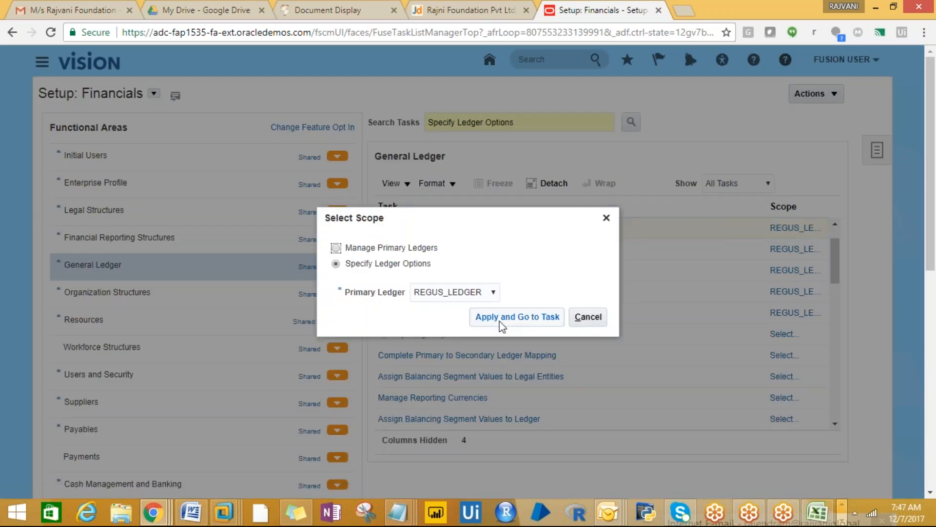
{"action": "left_click", "coordinate": [493, 293]}
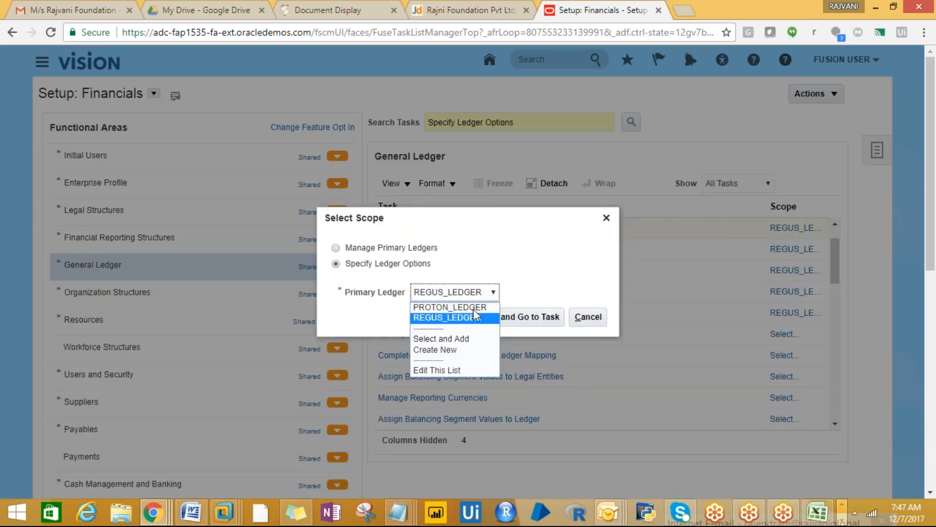
{"action": "left_click", "coordinate": [460, 334]}
{"action": "left_click", "coordinate": [511, 322]}
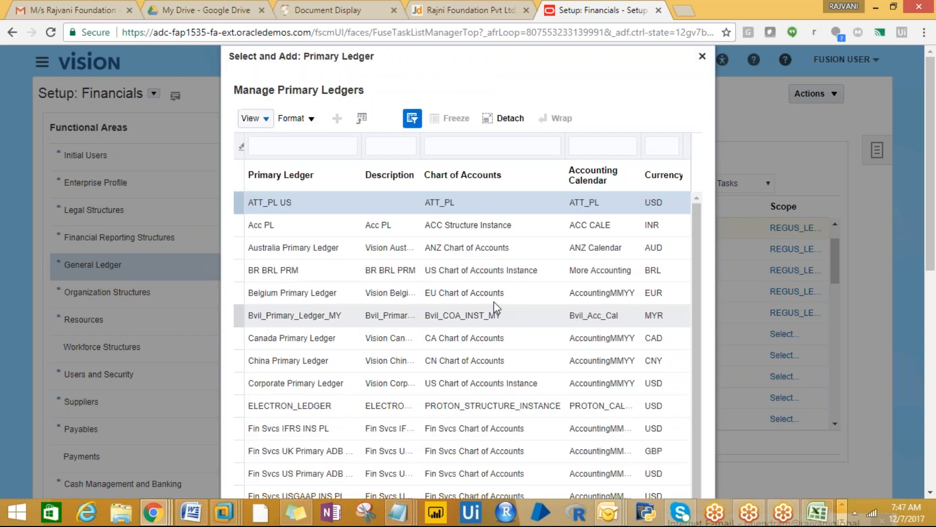
{"action": "left_click", "coordinate": [272, 146]}
{"action": "type", "text": "proton"}
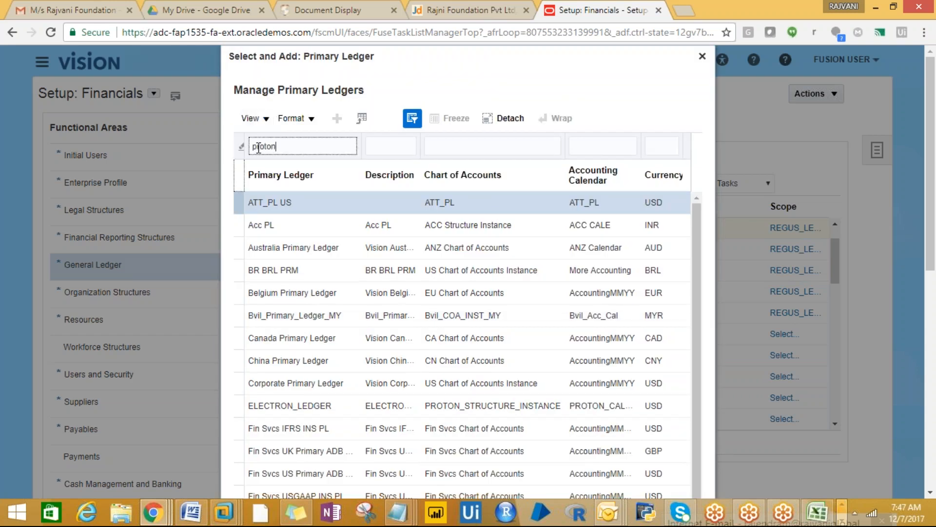
{"action": "key", "text": "Return"}
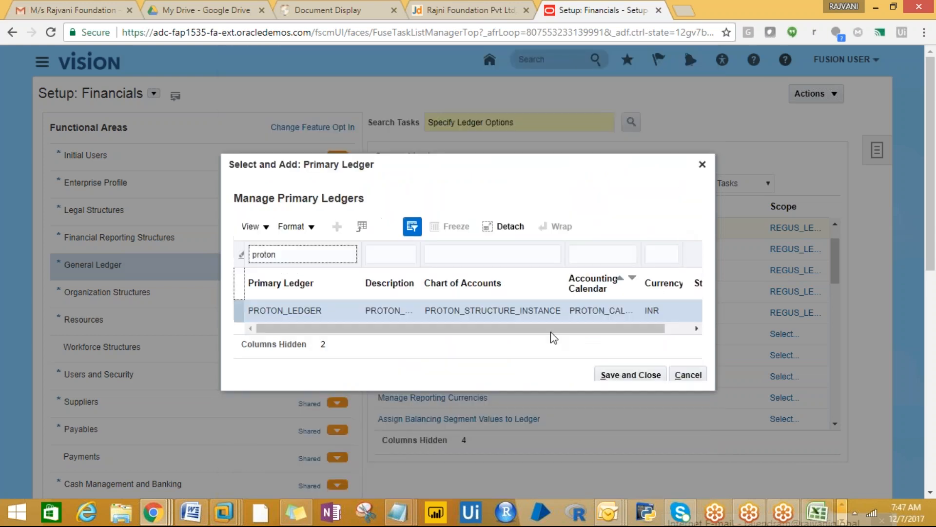
{"action": "left_click", "coordinate": [630, 376]}
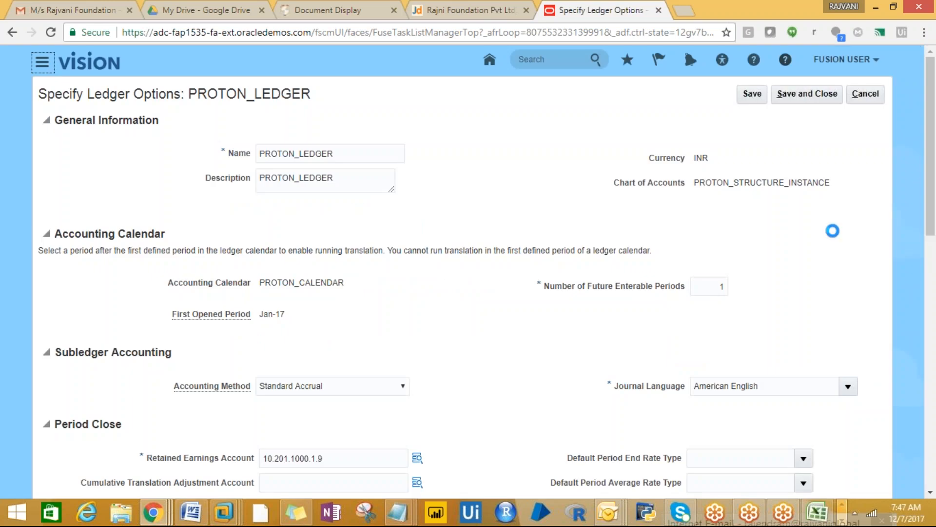
- Tick General Ledger under Enable Suspense and open the Default Suspense Account segment picker
{"action": "left_click_drag", "start_coordinate": [932, 148], "coordinate": [877, 102]}
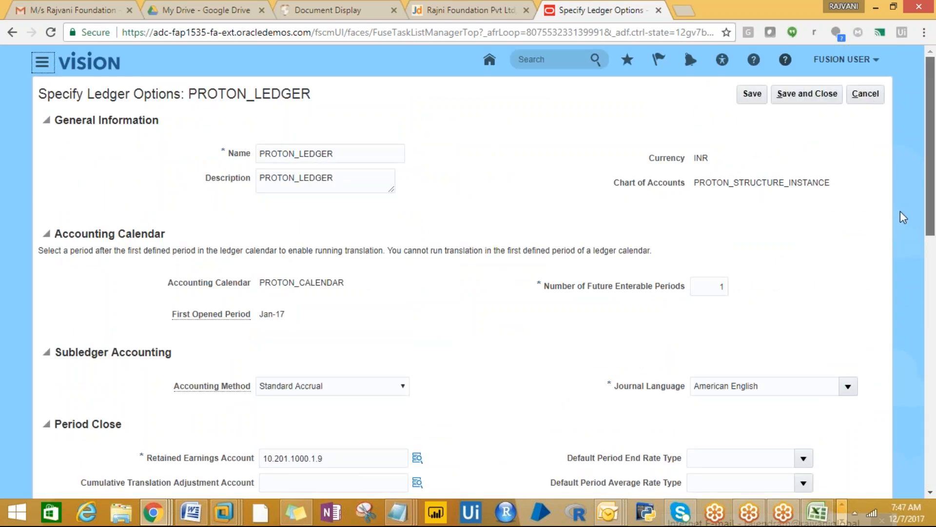
{"action": "scroll", "coordinate": [903, 215], "scroll_direction": "down", "scroll_amount": 4}
{"action": "scroll", "coordinate": [906, 218], "scroll_direction": "down", "scroll_amount": 3}
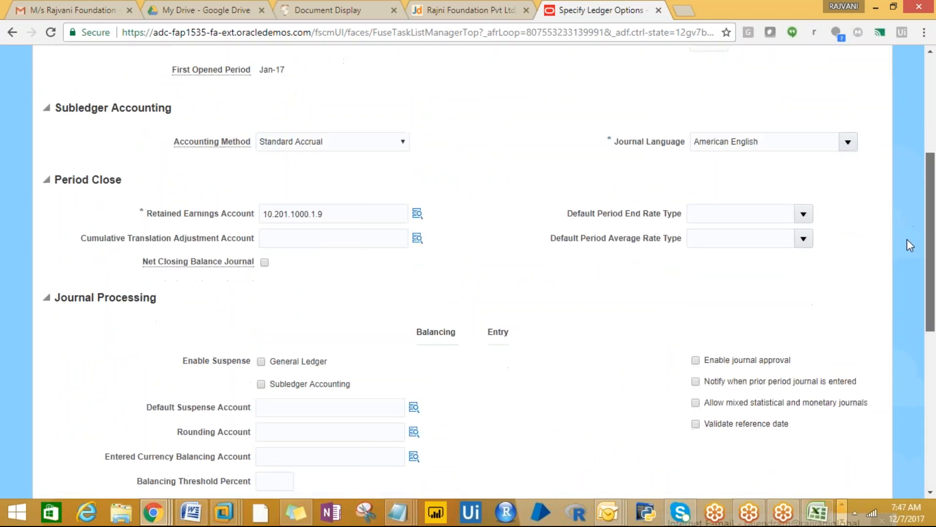
{"action": "left_click", "coordinate": [282, 355]}
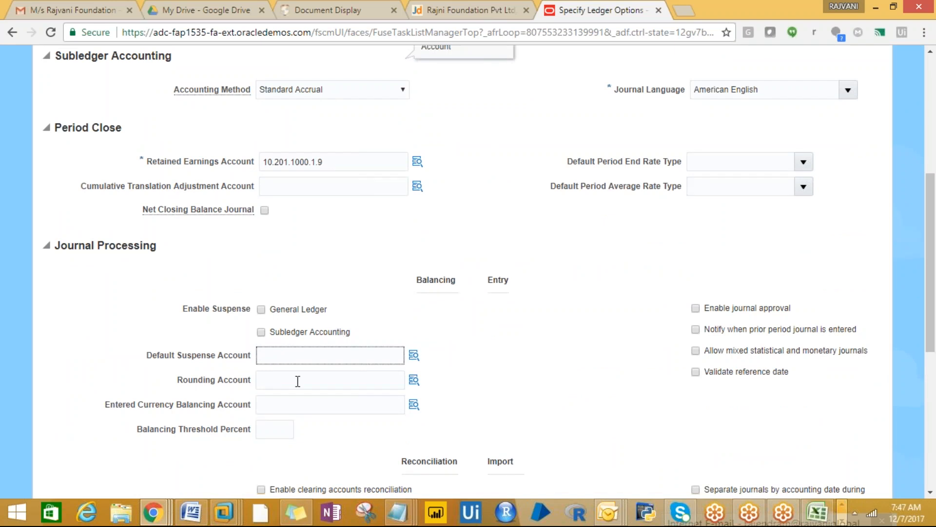
{"action": "left_click", "coordinate": [261, 309]}
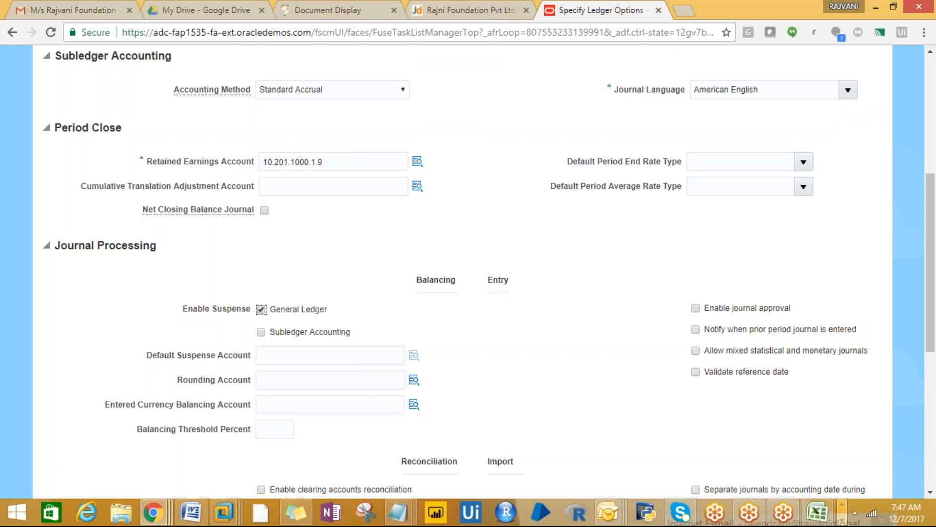
{"action": "left_click", "coordinate": [414, 355]}
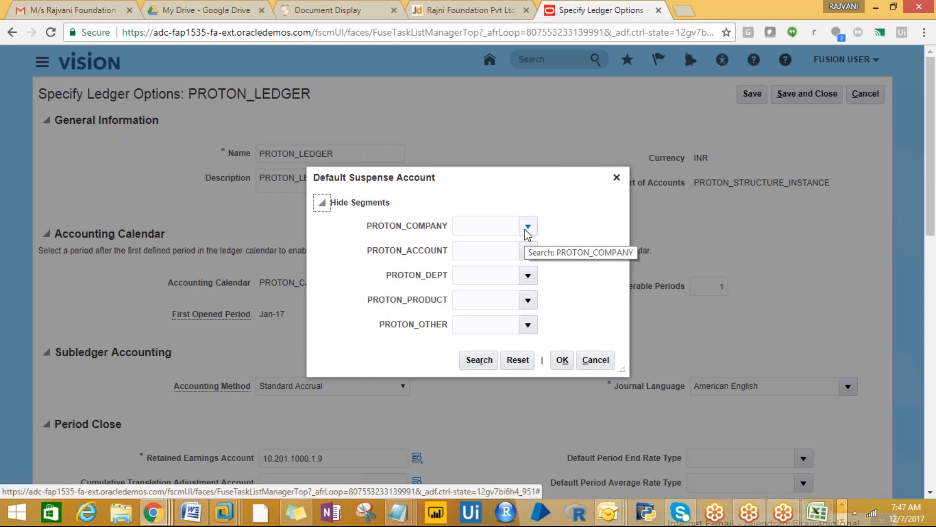
- Set the suspense account segments to 10 PROTON_INDIA, 200 LIABILITIES, 1000 FINANCE, 1 PRODUCT1 and 9 Default
{"action": "left_click", "coordinate": [527, 228]}
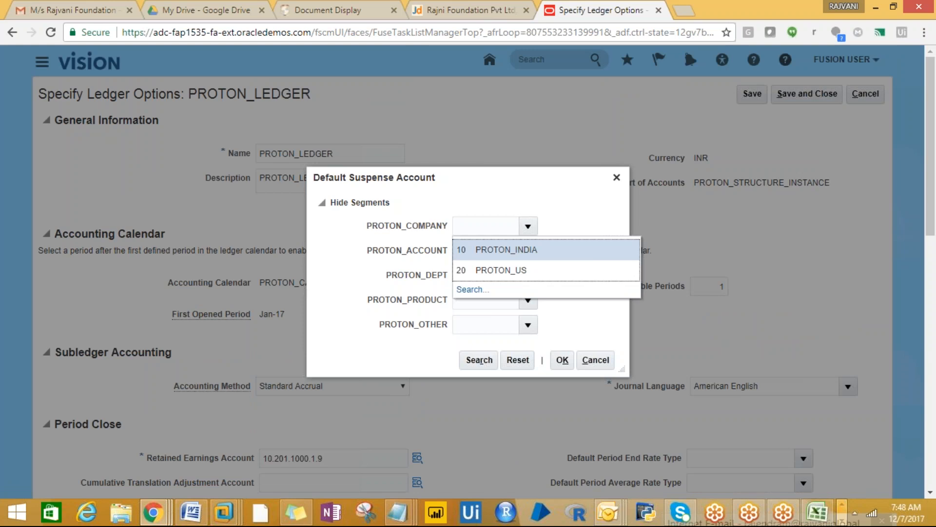
{"action": "left_click", "coordinate": [518, 253]}
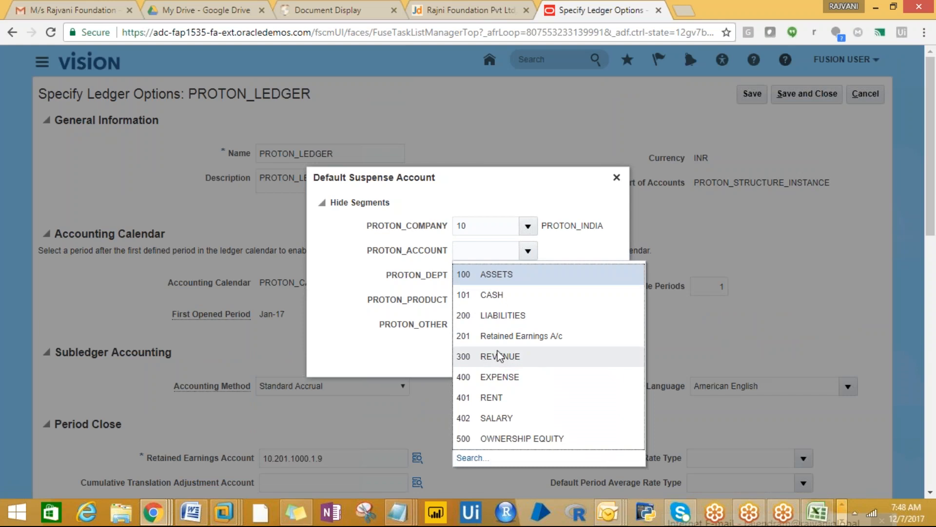
{"action": "left_click", "coordinate": [495, 316]}
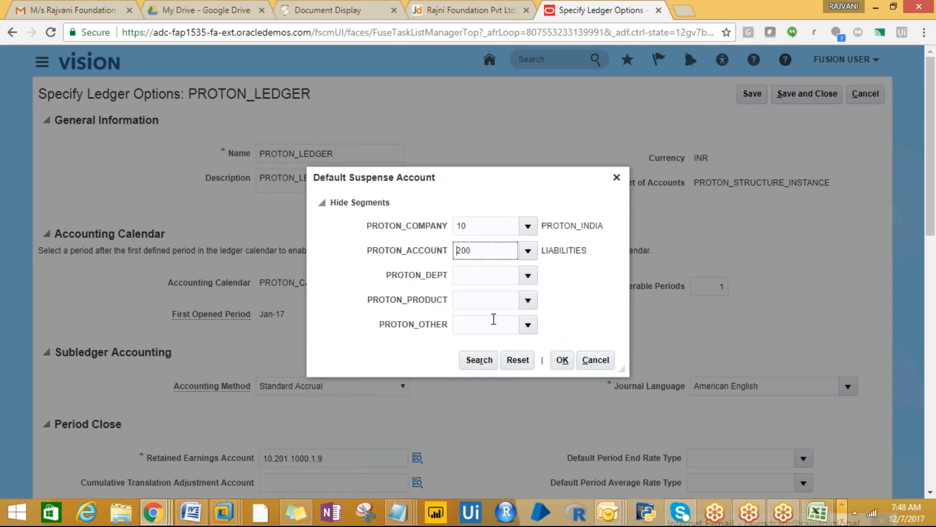
{"action": "left_click", "coordinate": [527, 276]}
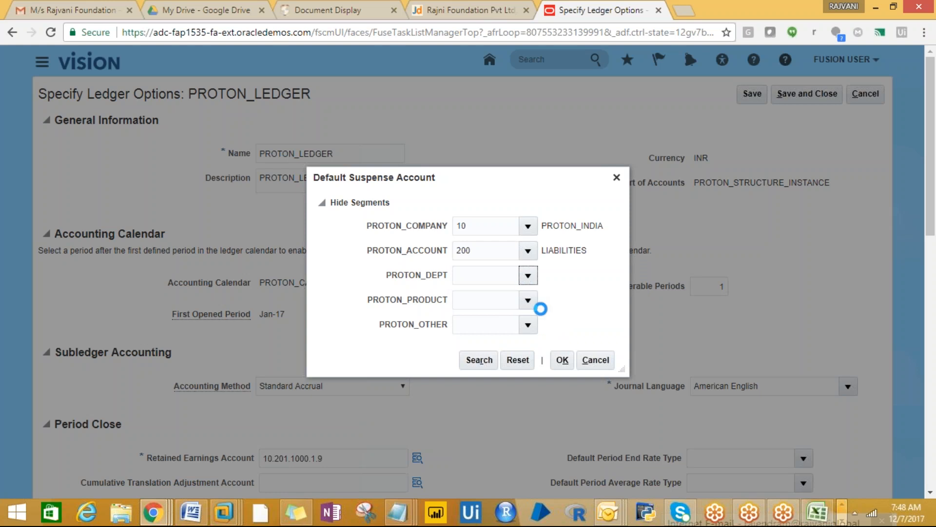
{"action": "left_click", "coordinate": [504, 300]}
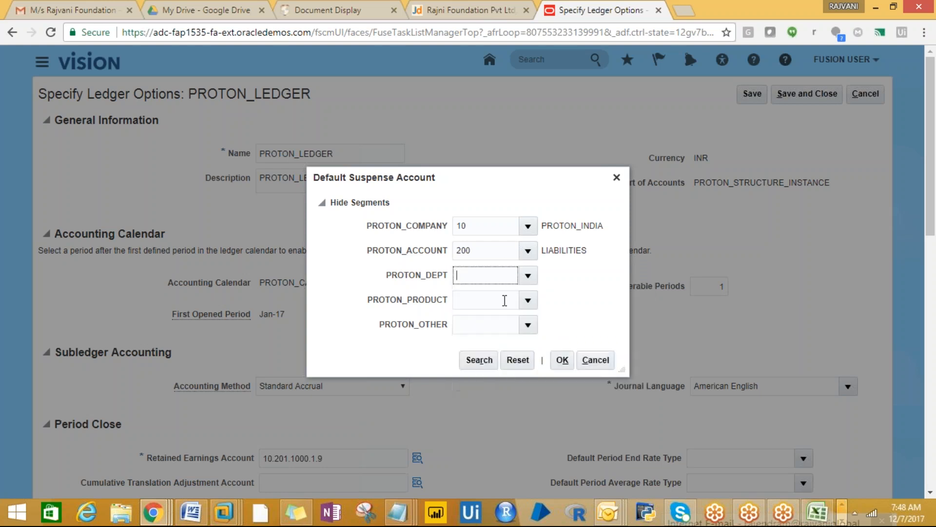
{"action": "double_click", "coordinate": [527, 299]}
{"action": "left_click", "coordinate": [529, 303]}
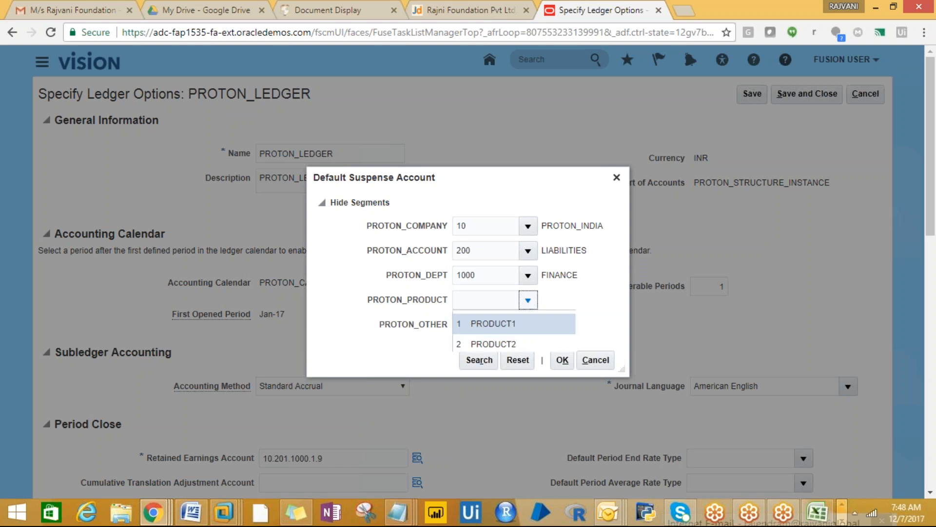
{"action": "left_click", "coordinate": [466, 324]}
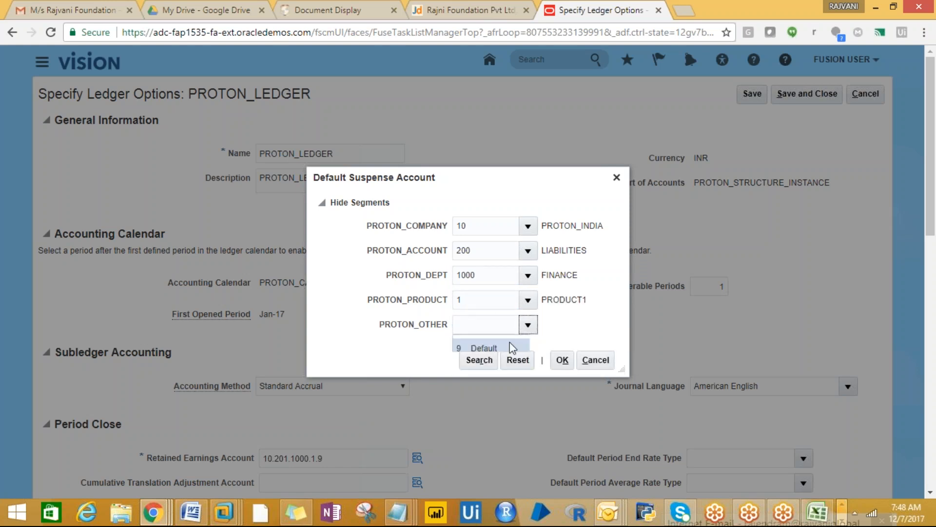
{"action": "left_click", "coordinate": [487, 347]}
{"action": "left_click", "coordinate": [561, 362]}
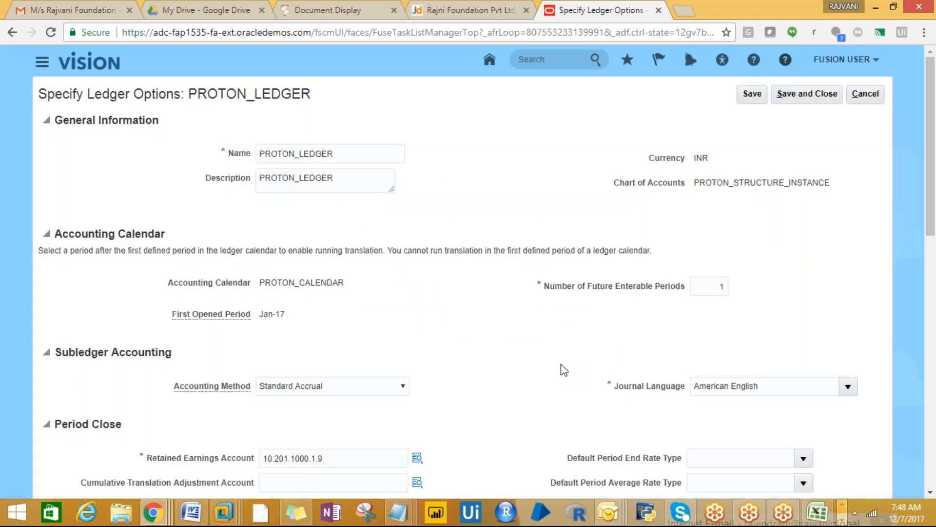
- Save PROTON_LEDGER's ledger options and close the page
{"action": "left_click", "coordinate": [802, 93]}
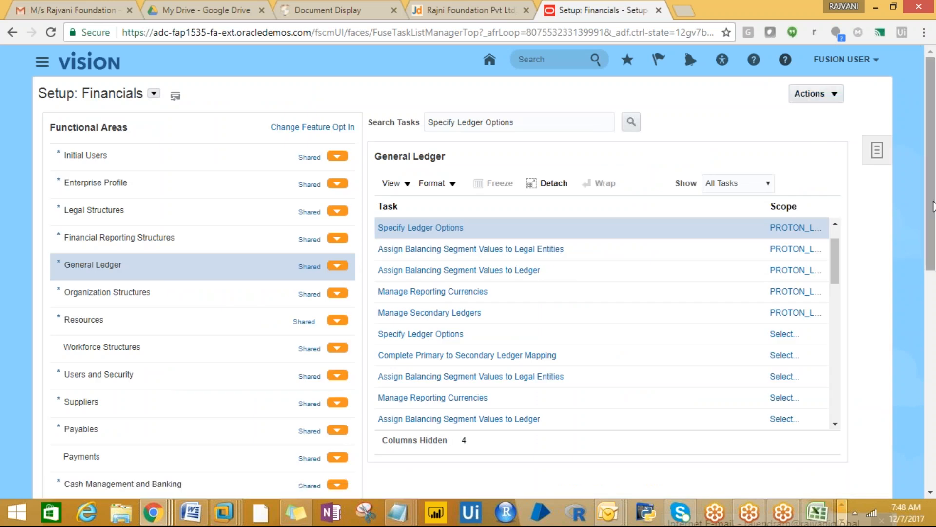
{"action": "mouse_move", "coordinate": [932, 208]}
{"action": "left_mouse_down"}
{"action": "mouse_move", "coordinate": [934, 220]}
{"action": "mouse_move", "coordinate": [934, 207]}
{"action": "left_mouse_up"}
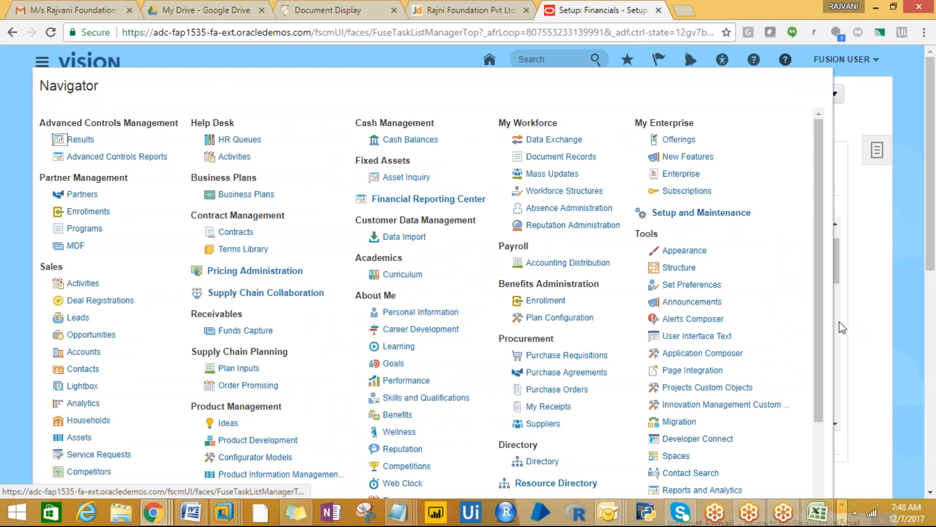
{"action": "left_click_drag", "start_coordinate": [819, 322], "coordinate": [813, 418]}
- From the Journals work area tasks, start a new journal, after checking the Excel notes
{"action": "left_click", "coordinate": [204, 462]}
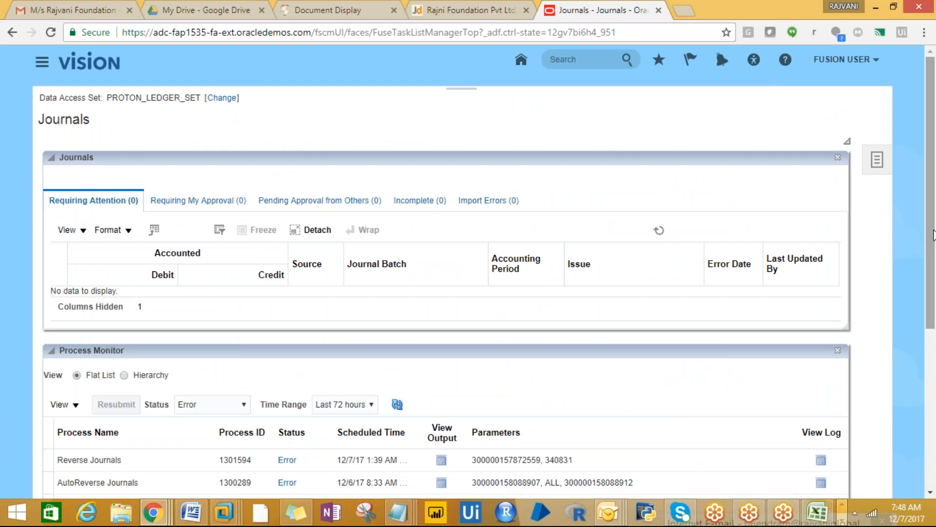
{"action": "left_click_drag", "start_coordinate": [933, 236], "coordinate": [933, 282]}
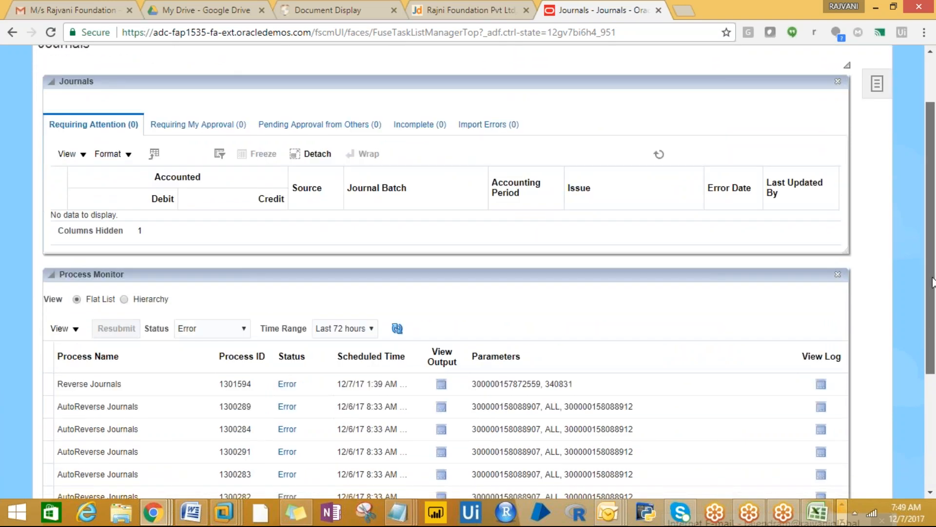
{"action": "left_click_drag", "start_coordinate": [933, 282], "coordinate": [911, 195]}
{"action": "left_click", "coordinate": [884, 169]}
{"action": "left_click", "coordinate": [811, 131]}
{"action": "left_click", "coordinate": [817, 512]}
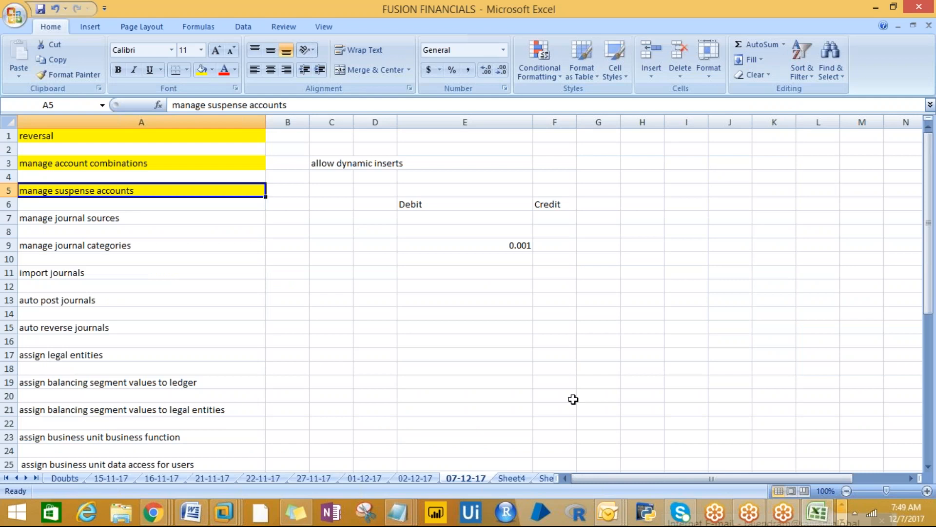
{"action": "key", "text": "alt+Tab"}
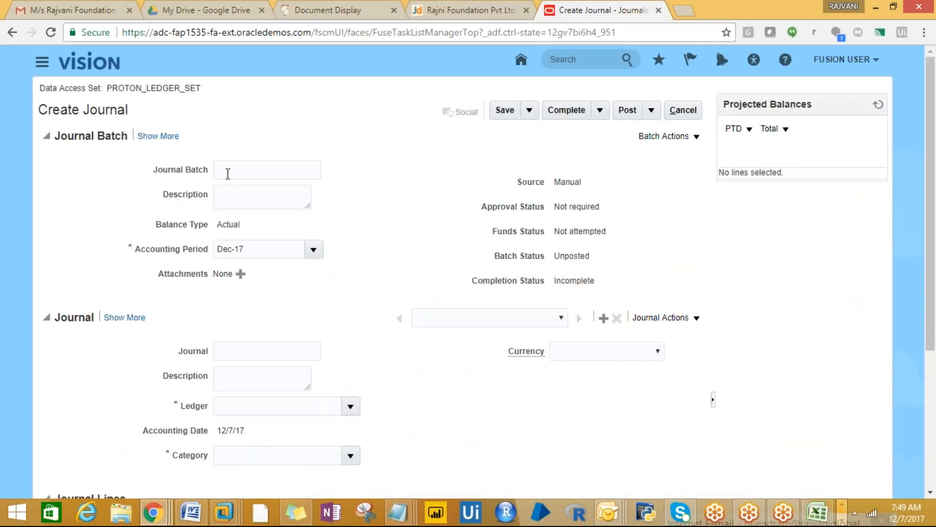
- Name the journal batch TEST_SUSPENSE JE
{"action": "left_click", "coordinate": [242, 174]}
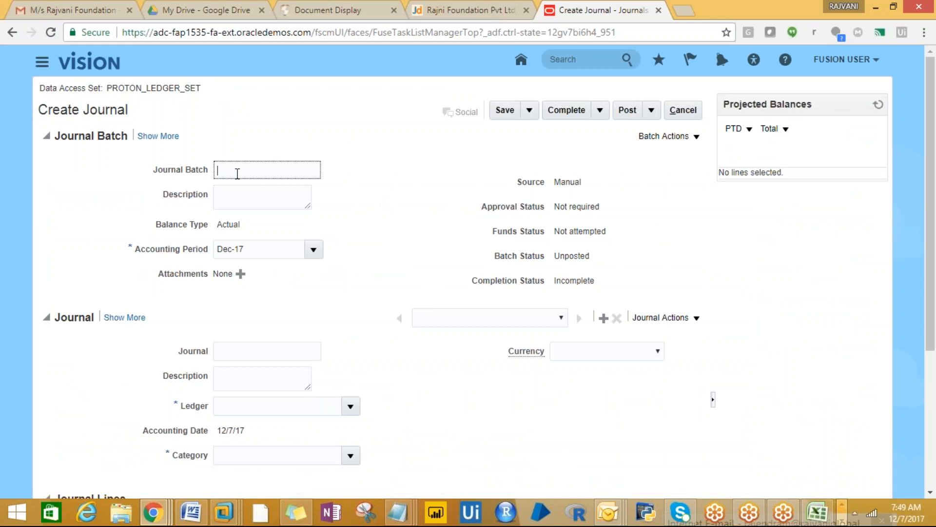
{"action": "type", "text": "TEST-SUS"}
{"action": "key", "text": "BackSpace"}
{"action": "key", "text": "BackSpace"}
{"action": "key", "text": "BackSpace"}
{"action": "key", "text": "BackSpace"}
{"action": "key", "text": "BackSpace"}
{"action": "key", "text": "BackSpace"}
{"action": "key", "text": "BackSpace"}
{"action": "key", "text": "BackSpace"}
{"action": "type", "text": "PROTO"}
{"action": "type", "text": "N"}
{"action": "key", "text": "BackSpace"}
{"action": "key", "text": "BackSpace"}
{"action": "key", "text": "BackSpace"}
{"action": "key", "text": "BackSpace"}
{"action": "key", "text": "BackSpace"}
{"action": "key", "text": "BackSpace"}
{"action": "type", "text": "TEST_SUSPENSE JE"}
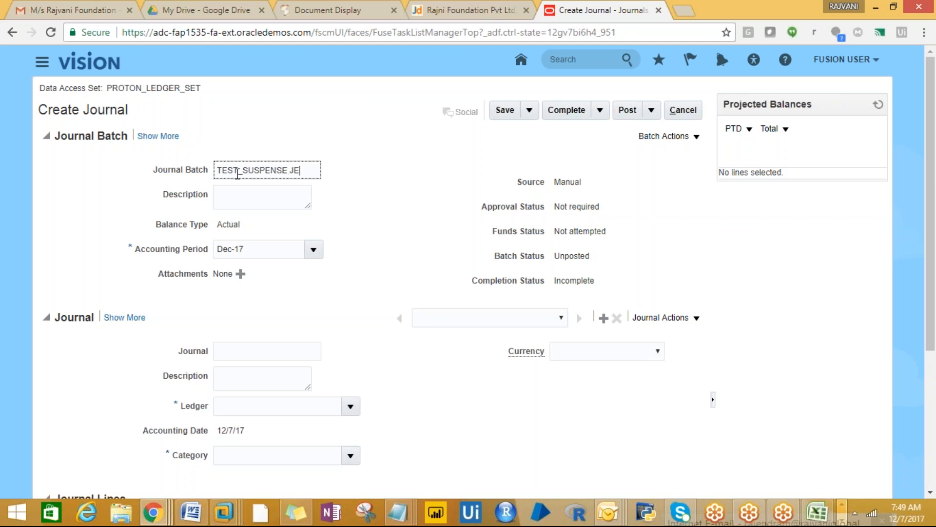
- Copy TEST_SUSPENSE JE into the batch description, journal name and journal description
{"action": "left_click_drag", "start_coordinate": [317, 171], "coordinate": [184, 168]}
{"action": "key", "text": "ctrl+c"}
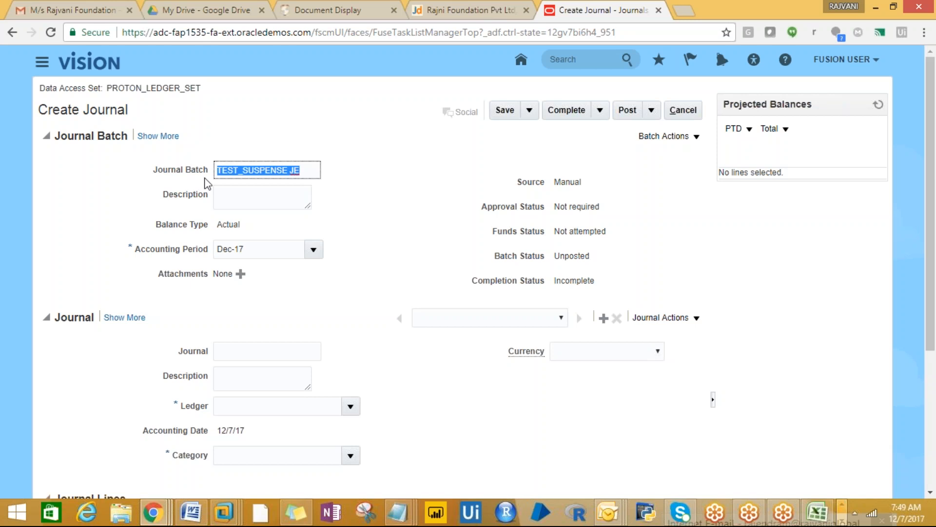
{"action": "left_click", "coordinate": [228, 195]}
{"action": "key", "text": "ctrl+v"}
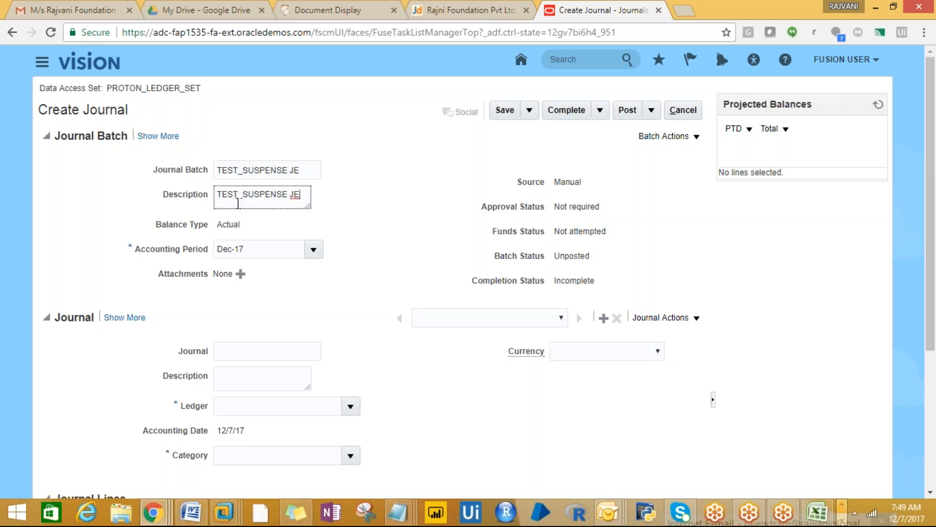
{"action": "left_click", "coordinate": [243, 346]}
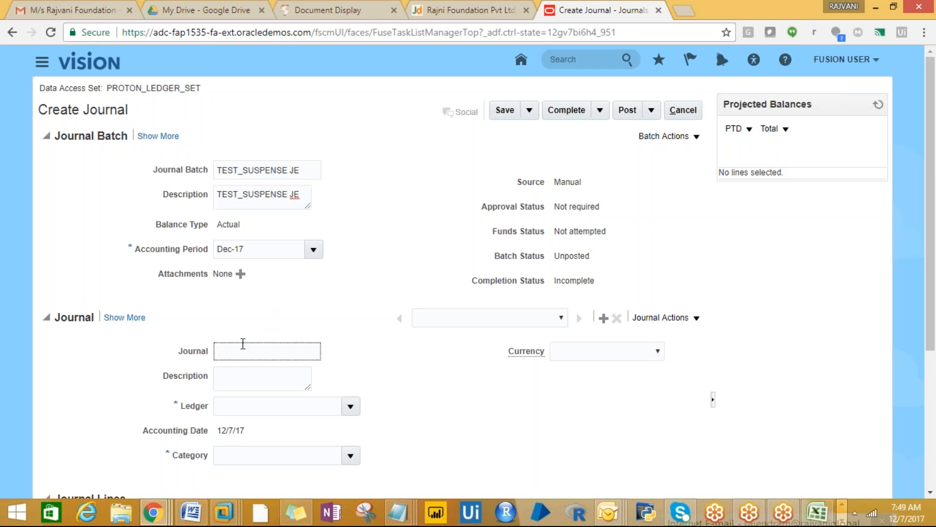
{"action": "key", "text": "ctrl+v"}
{"action": "left_click", "coordinate": [239, 372]}
{"action": "key", "text": "ctrl+v"}
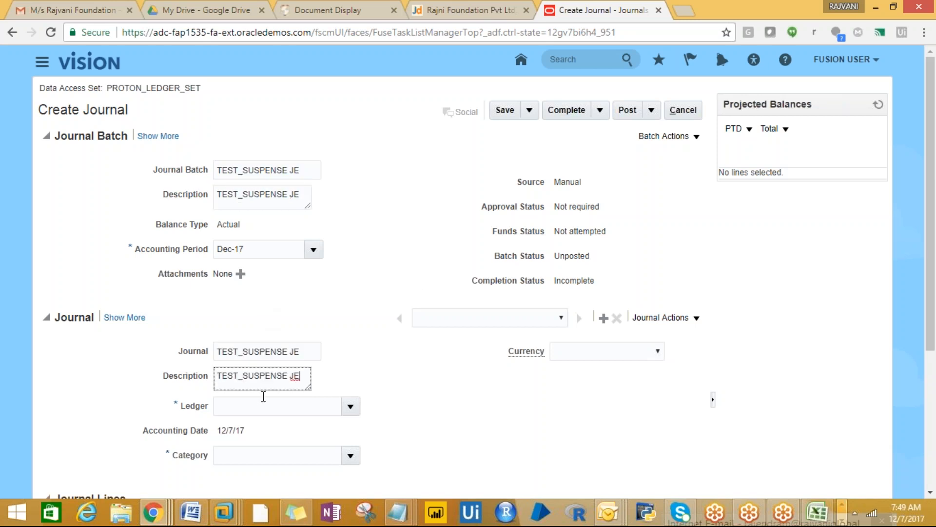
- Set the journal's ledger to PROTON_LEDGER and its category to Adjustment
{"action": "left_click", "coordinate": [346, 408]}
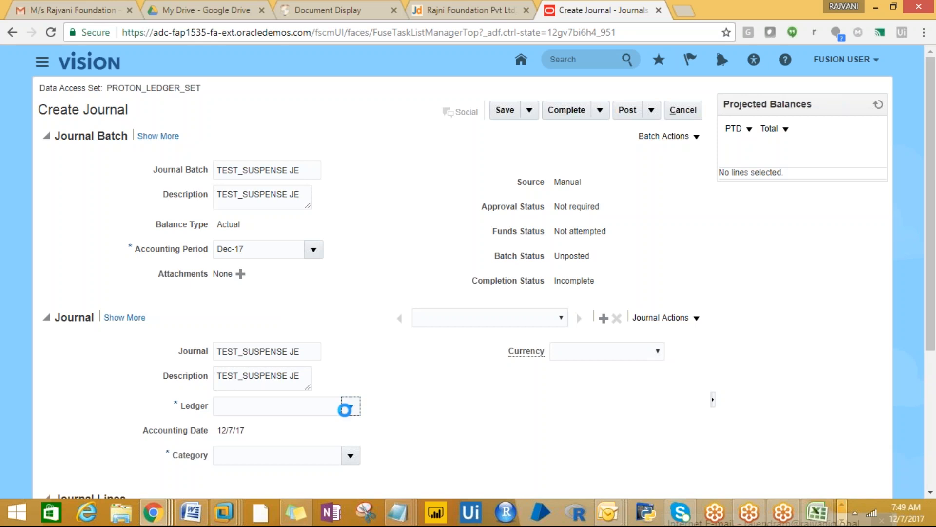
{"action": "left_click", "coordinate": [284, 452]}
{"action": "scroll", "coordinate": [930, 394], "scroll_direction": "down", "scroll_amount": 2}
{"action": "left_click", "coordinate": [351, 327]}
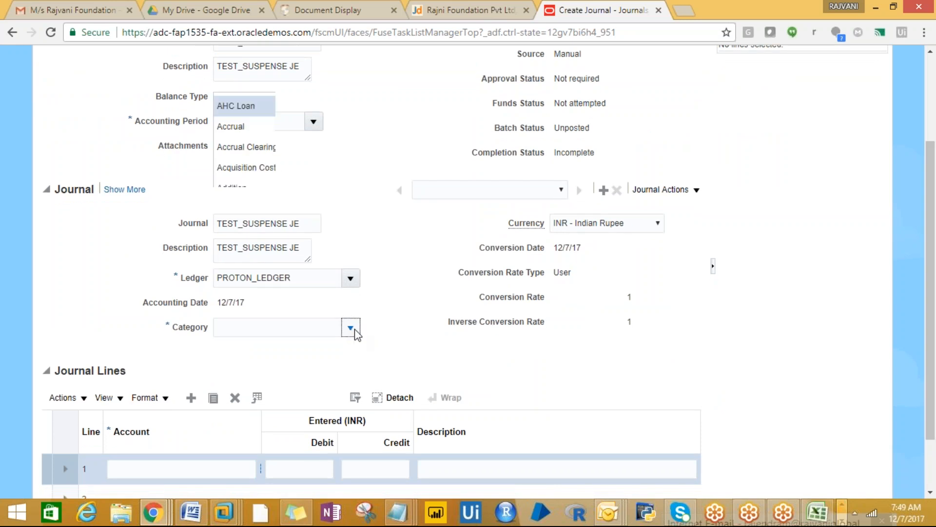
{"action": "left_click", "coordinate": [239, 262]}
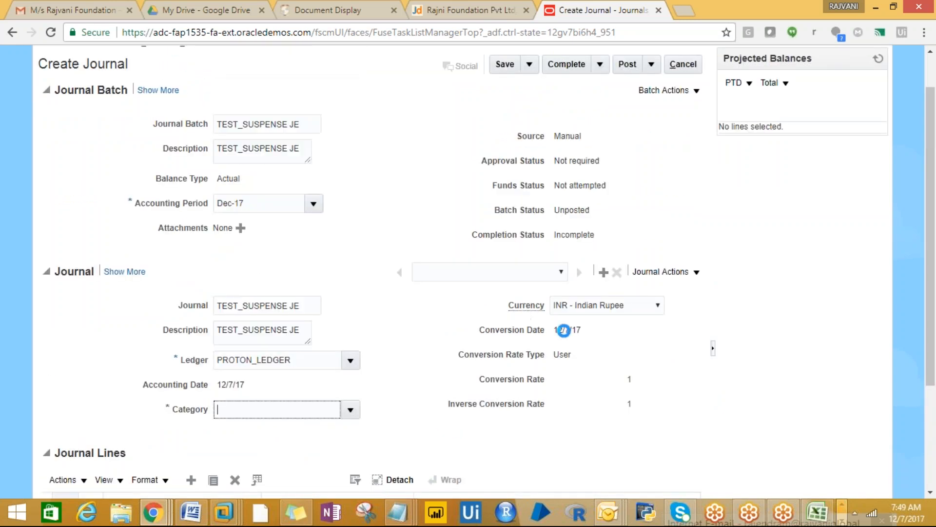
{"action": "scroll", "coordinate": [932, 310], "scroll_direction": "down", "scroll_amount": 1}
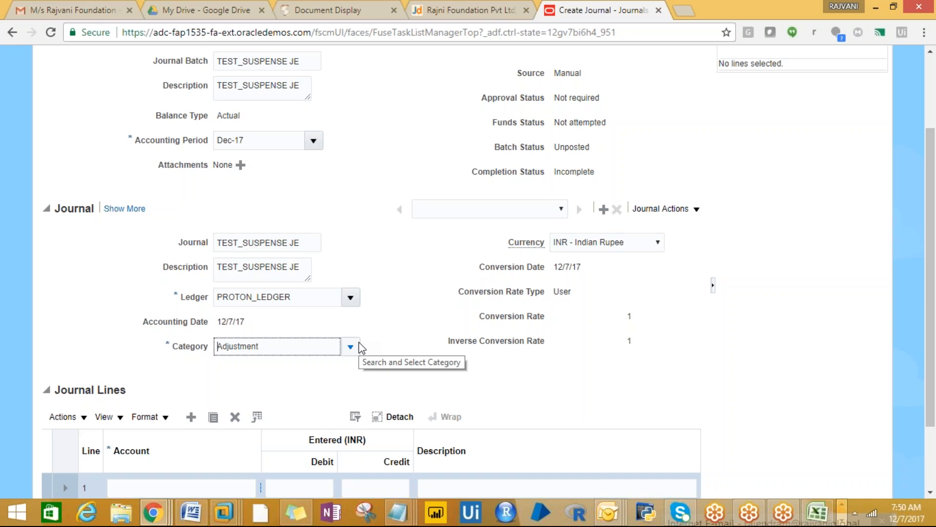
{"action": "left_click_drag", "start_coordinate": [933, 367], "coordinate": [934, 429]}
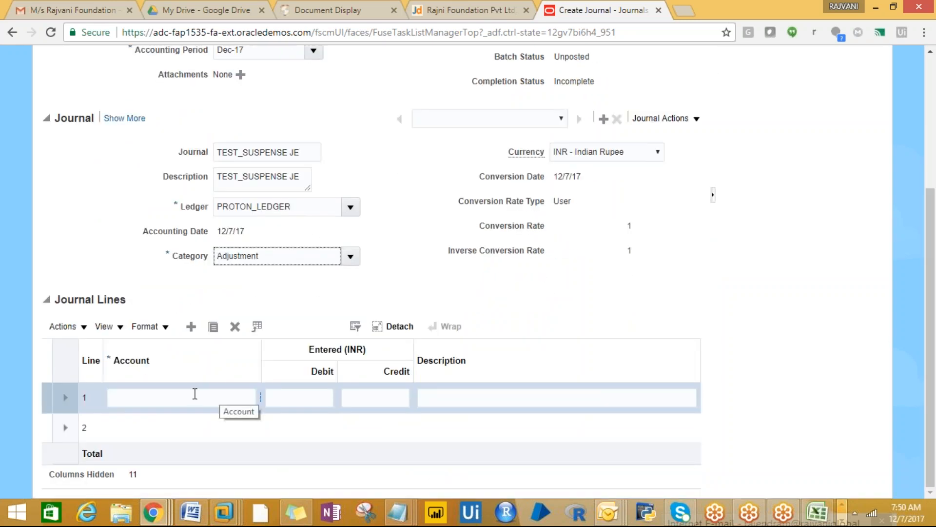
{"action": "left_click", "coordinate": [197, 395]}
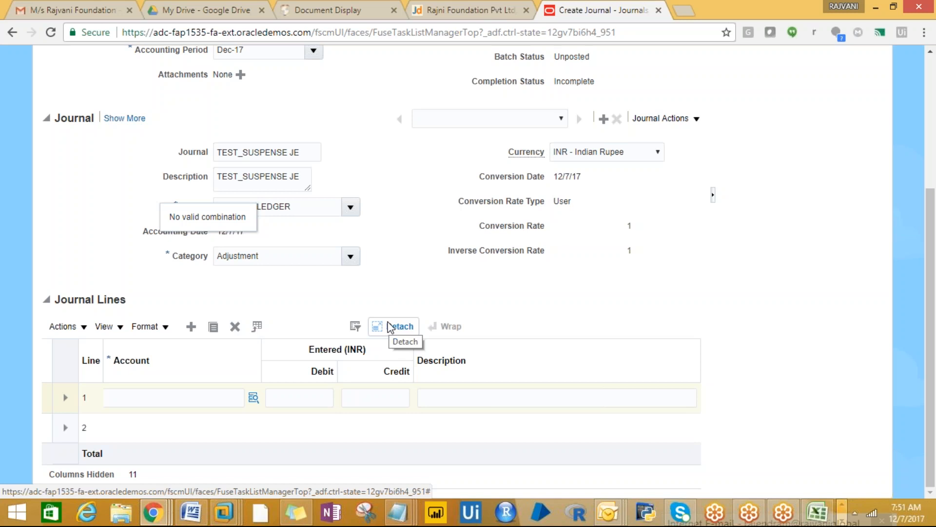
{"action": "left_click", "coordinate": [164, 398]}
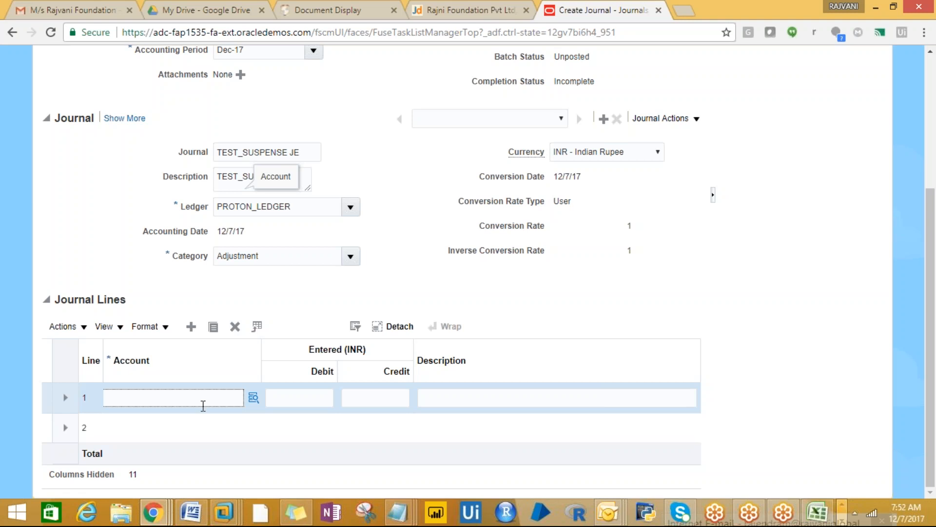
{"action": "left_click", "coordinate": [255, 399]}
{"action": "left_click", "coordinate": [262, 422]}
- Choose company 10 PROTON_INDIA and natural account 402 SALARY for line 1
{"action": "left_click", "coordinate": [254, 398]}
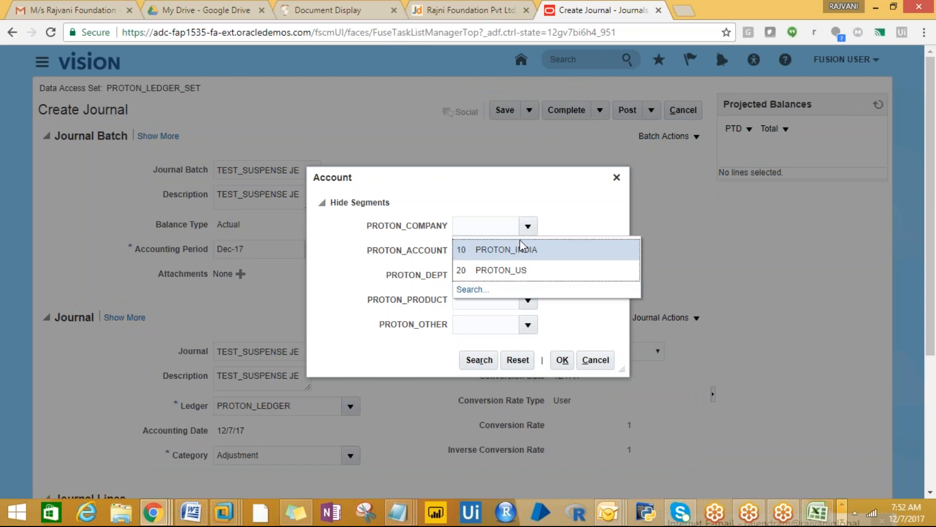
{"action": "left_click", "coordinate": [521, 249]}
{"action": "left_click", "coordinate": [527, 252]}
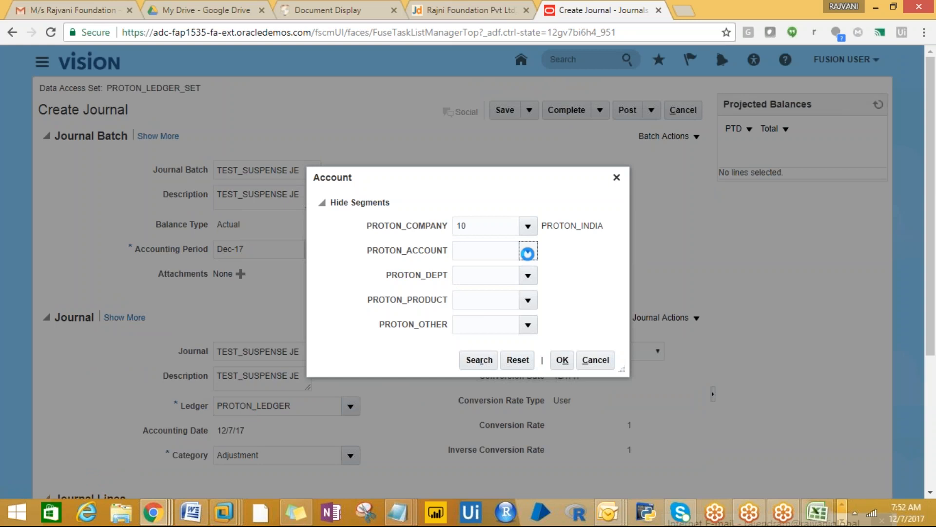
{"action": "left_click", "coordinate": [527, 252]}
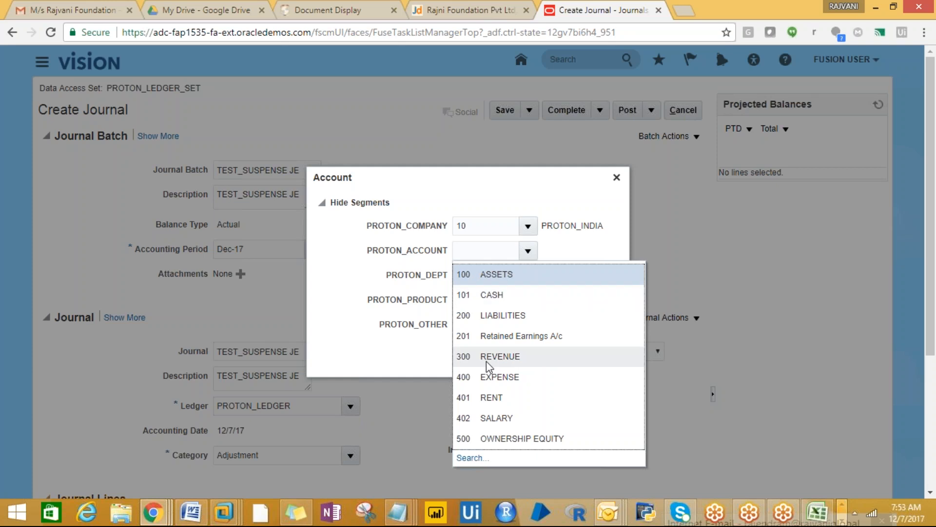
{"action": "left_click", "coordinate": [487, 420]}
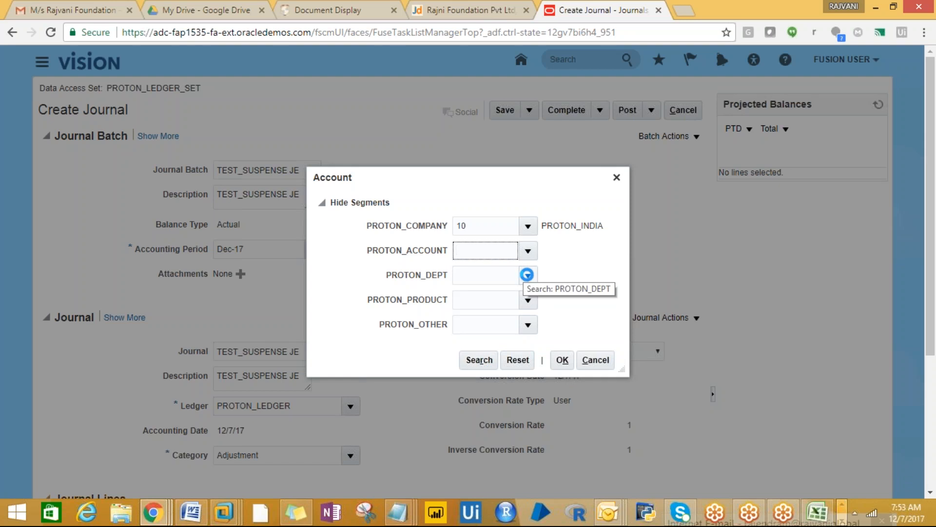
{"action": "type", "text": "402"}
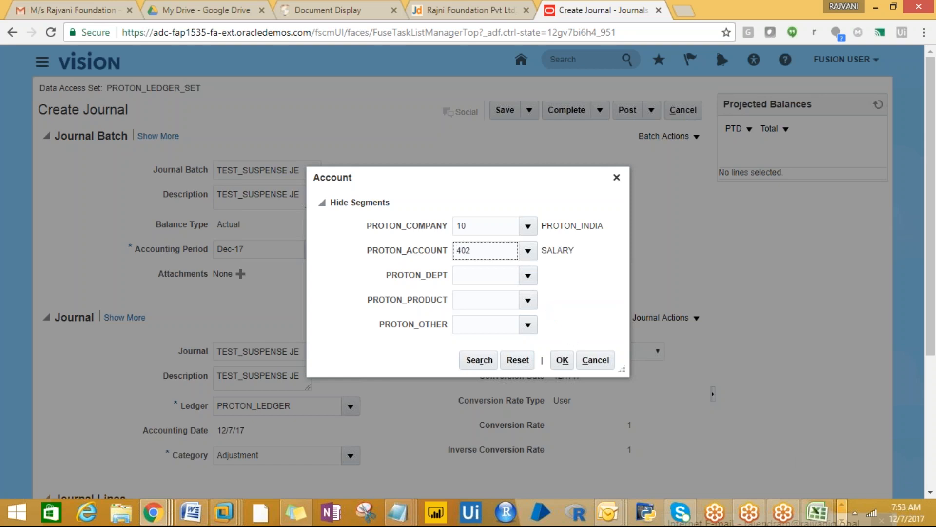
- Add department 1000 FINANCE, product 1 PRODUCT1 and other 9 Default, then confirm
{"action": "left_click", "coordinate": [528, 276]}
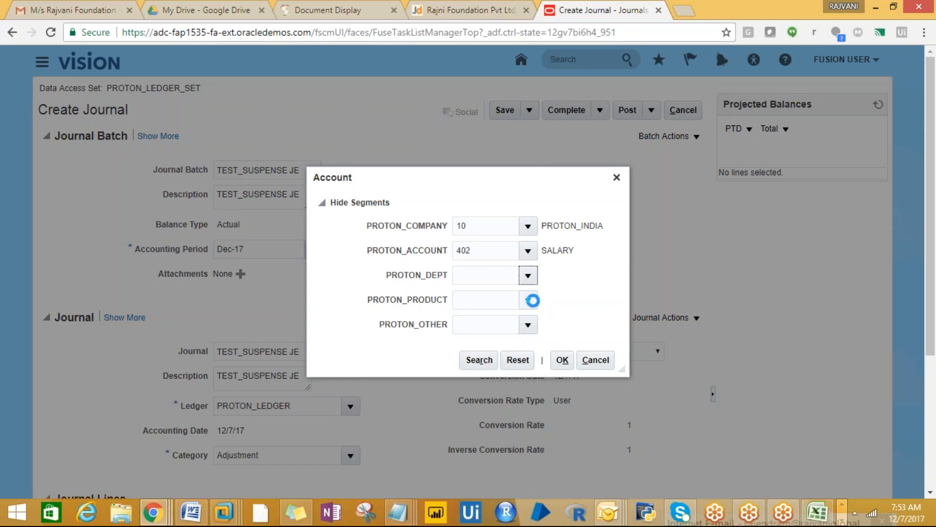
{"action": "left_click", "coordinate": [876, 513]}
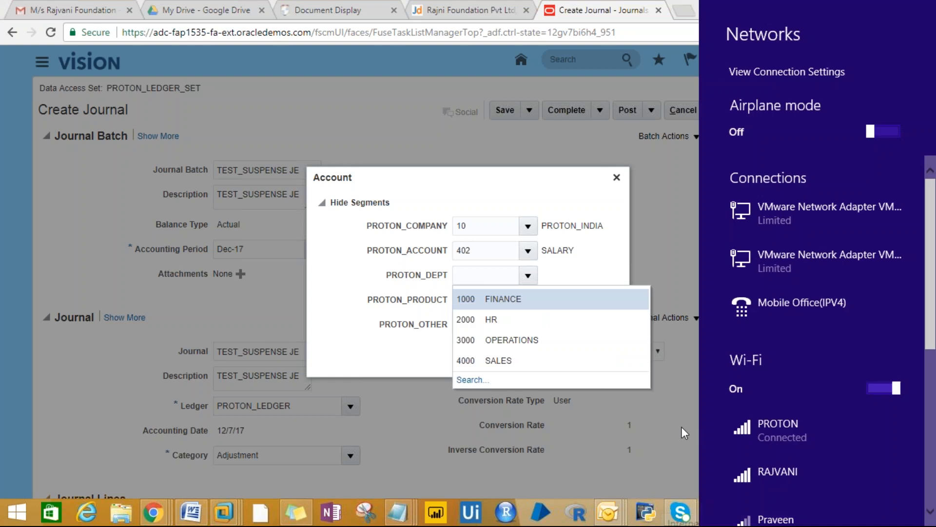
{"action": "left_click", "coordinate": [680, 425]}
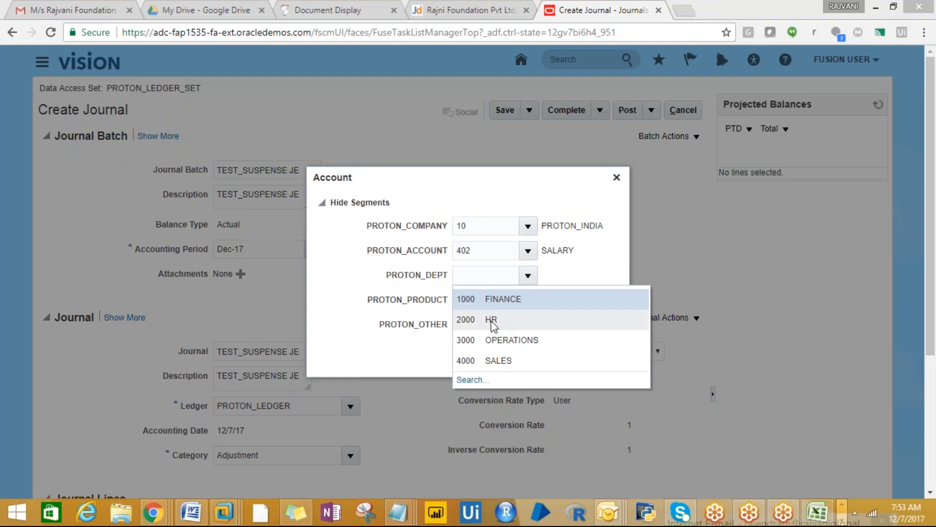
{"action": "left_click", "coordinate": [490, 304]}
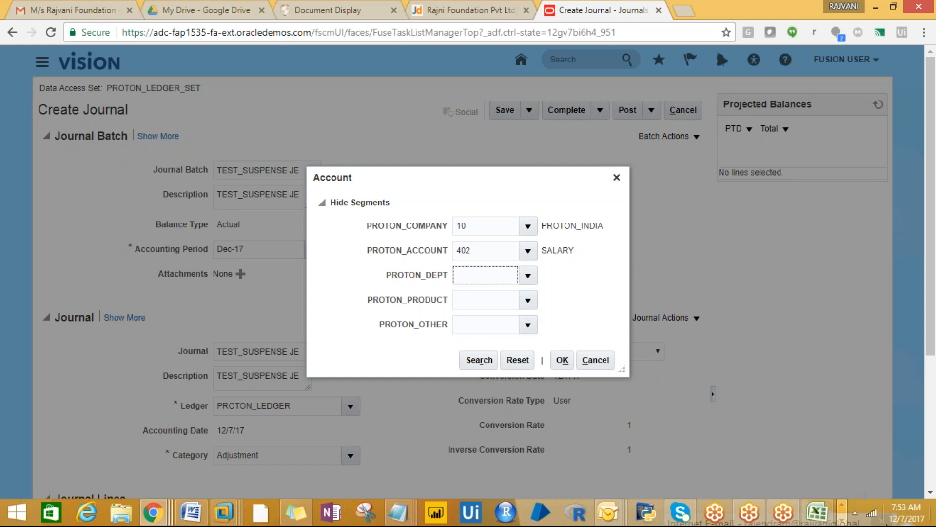
{"action": "type", "text": "1000"}
{"action": "left_click", "coordinate": [527, 300]}
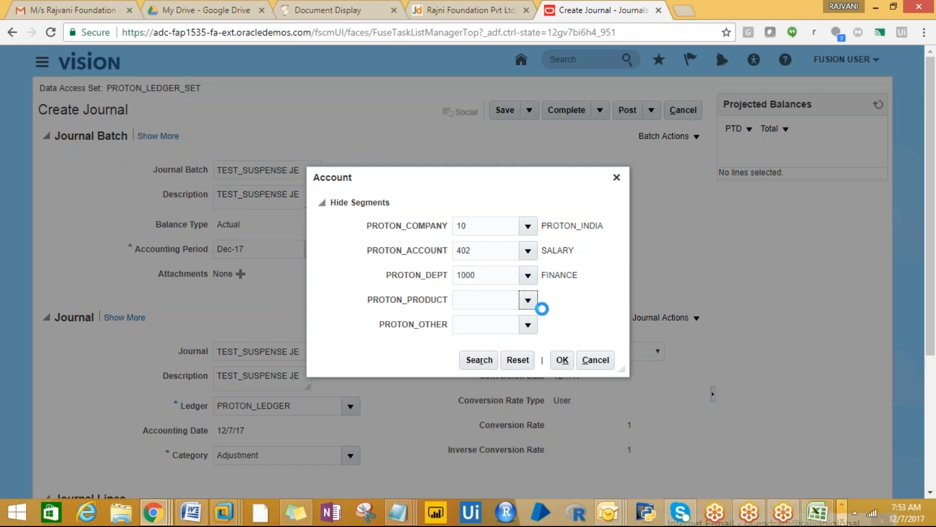
{"action": "left_click", "coordinate": [499, 325]}
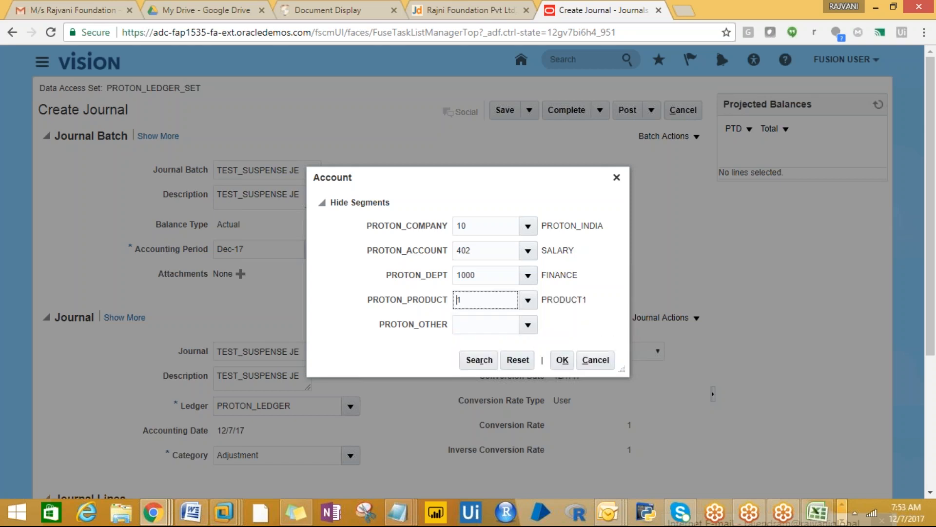
{"action": "left_click", "coordinate": [527, 324]}
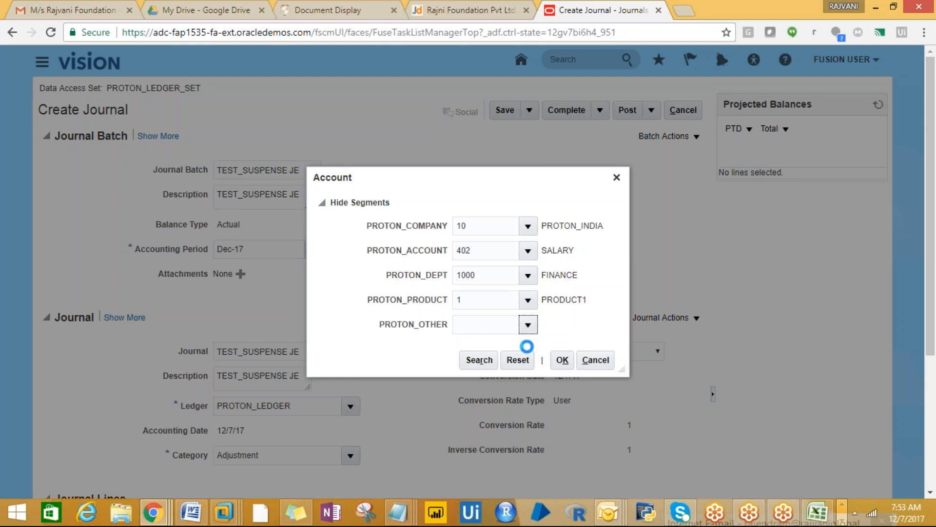
{"action": "left_click", "coordinate": [473, 349]}
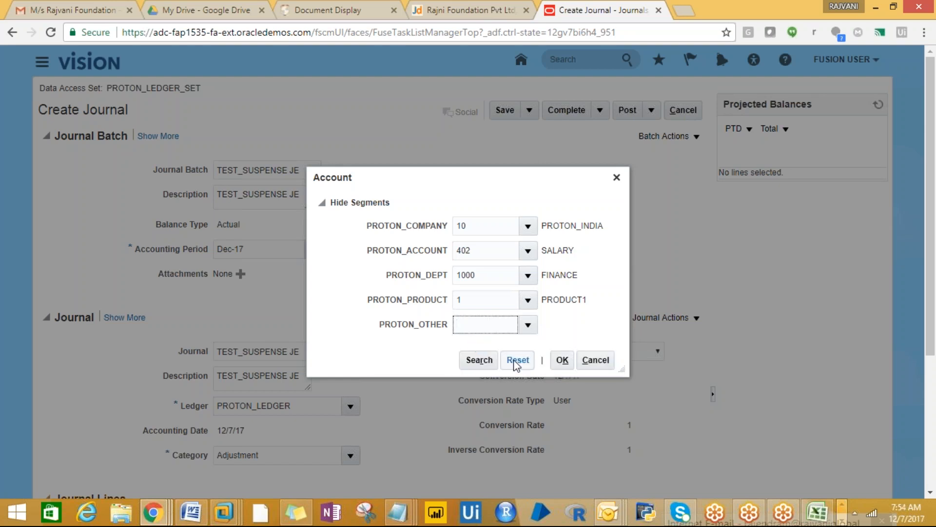
{"action": "left_click", "coordinate": [563, 361]}
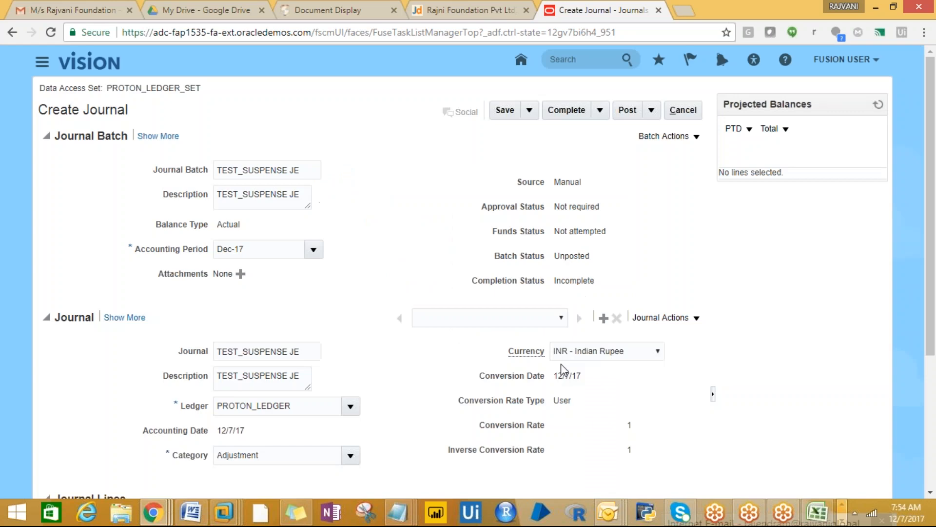
- Enter a 10,000.00 debit on journal line 1 and commit the line
{"action": "left_click_drag", "start_coordinate": [920, 256], "coordinate": [933, 434]}
{"action": "left_click", "coordinate": [319, 396]}
{"action": "type", "text": "100"}
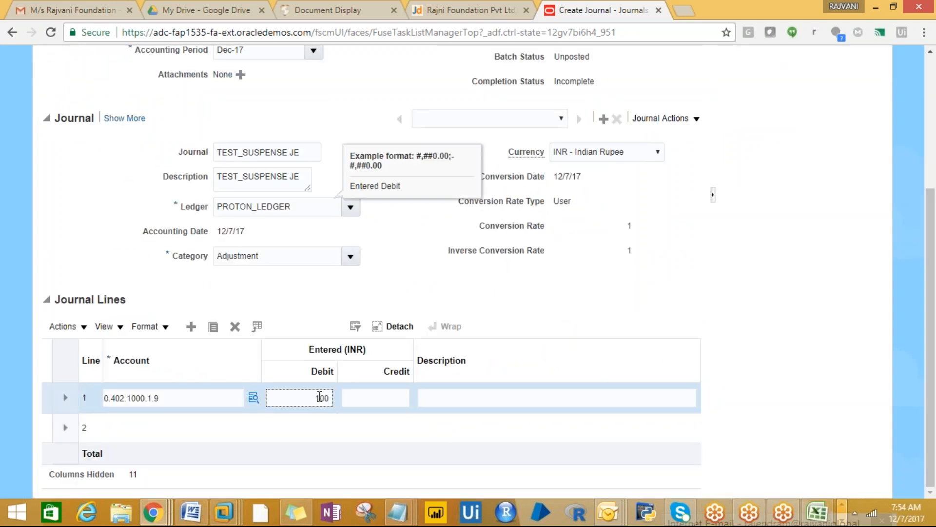
{"action": "type", "text": "00"}
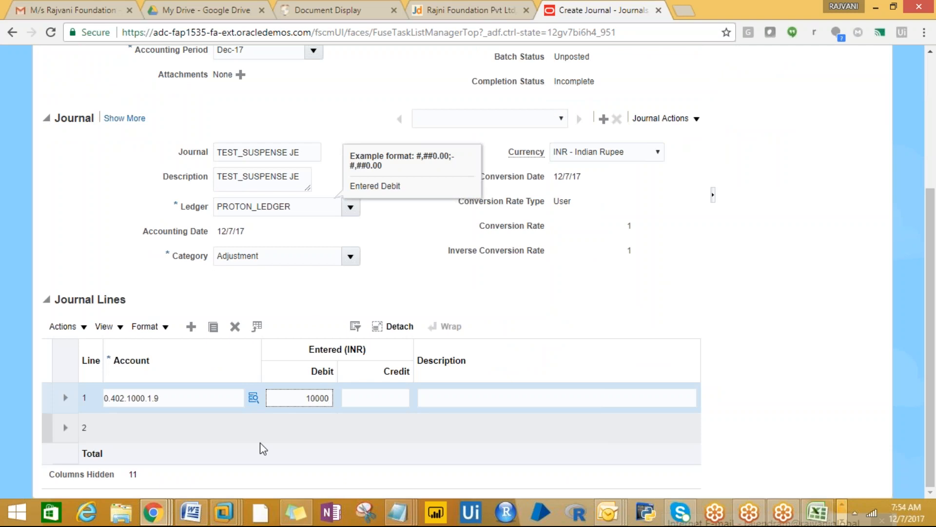
{"action": "left_click", "coordinate": [119, 426]}
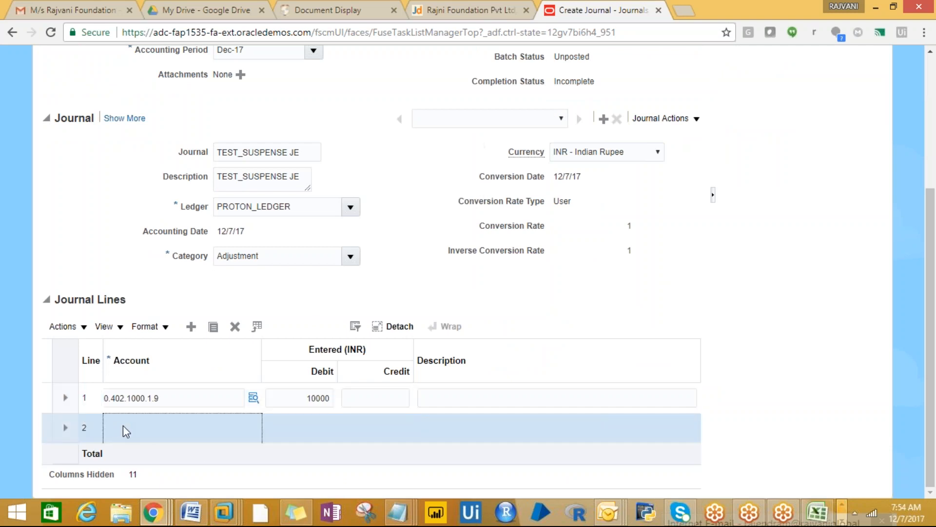
{"action": "left_click_drag", "start_coordinate": [158, 398], "coordinate": [98, 402]}
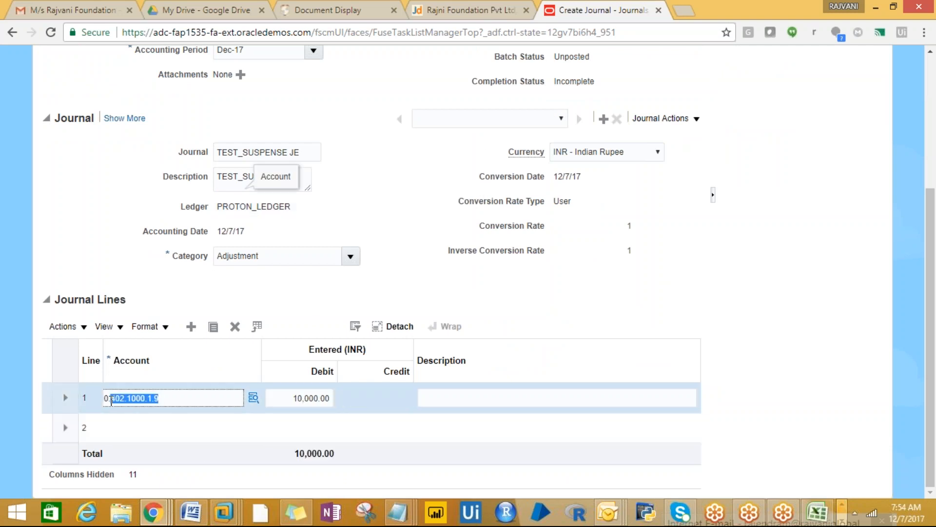
{"action": "key", "text": "Return"}
- Bring up the account segment picker for journal line 2
{"action": "left_click", "coordinate": [168, 395]}
{"action": "left_click", "coordinate": [134, 466]}
{"action": "left_click", "coordinate": [117, 444]}
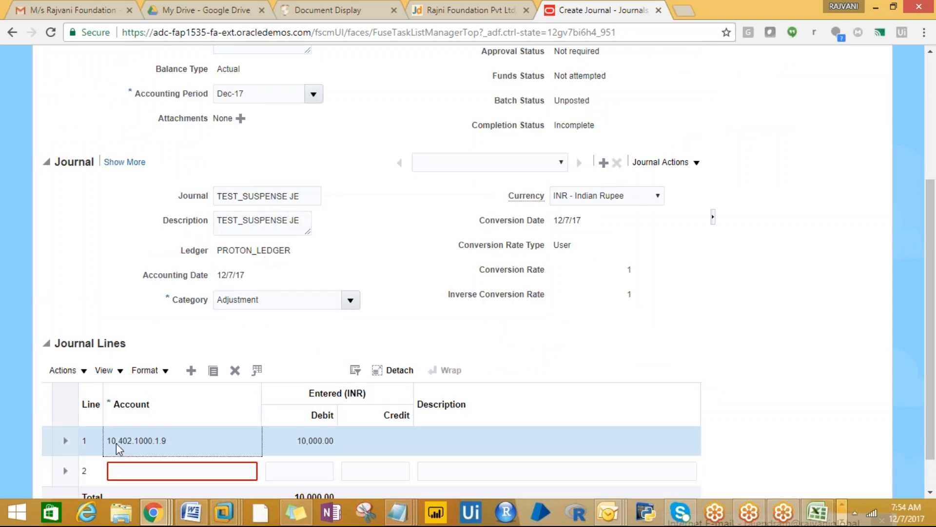
{"action": "left_click", "coordinate": [132, 471]}
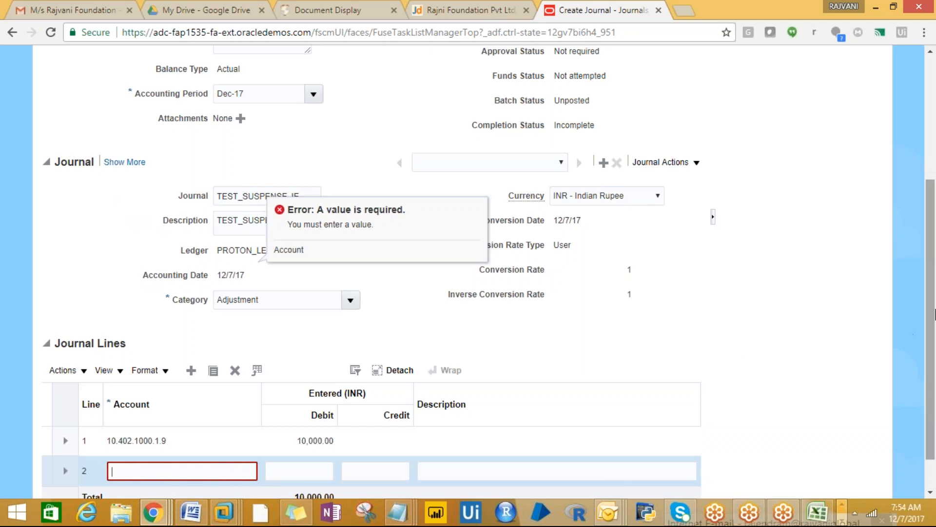
{"action": "scroll", "coordinate": [926, 299], "scroll_direction": "down", "scroll_amount": 1}
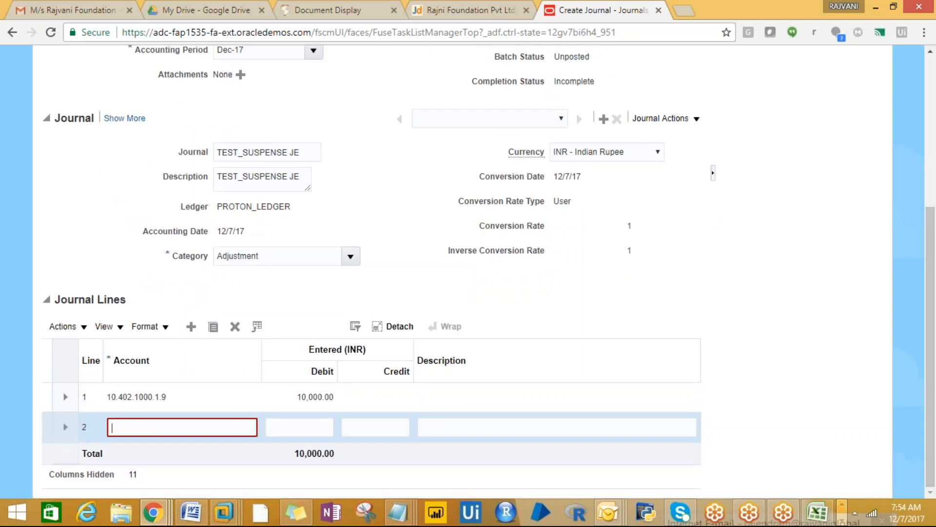
{"action": "mouse_move", "coordinate": [253, 427]}
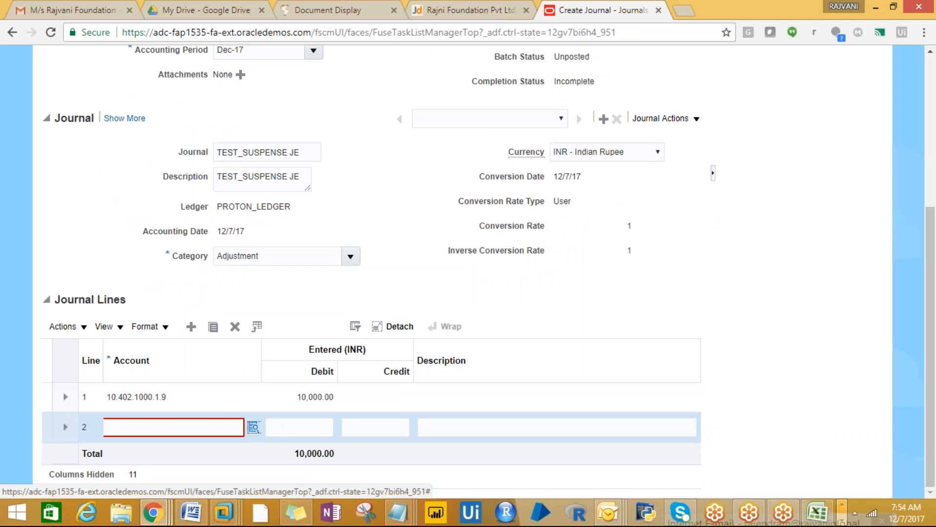
{"action": "left_click", "coordinate": [258, 420]}
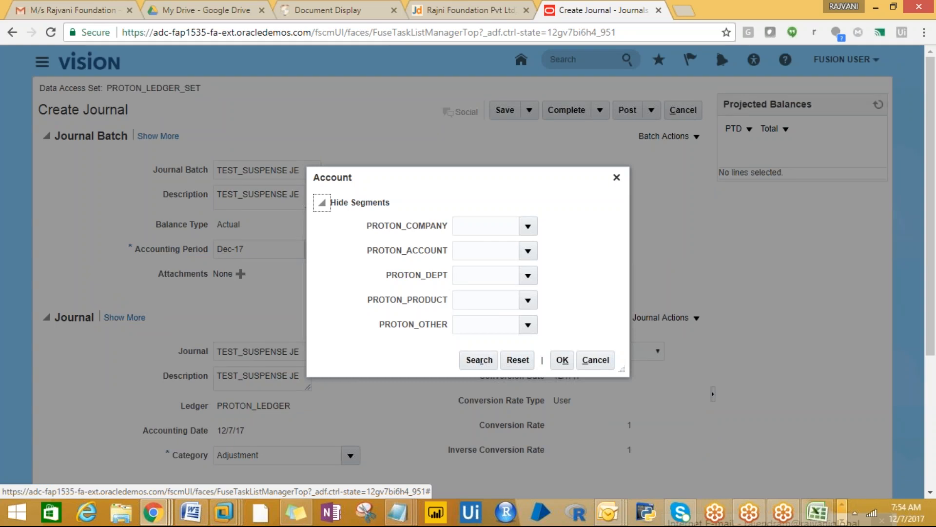
- Pick 10 PROTON_INDIA, 101 CASH, 1000 FINANCE, 1 PRODUCT1 and 9 Default for line 2's account
{"action": "left_click", "coordinate": [528, 226]}
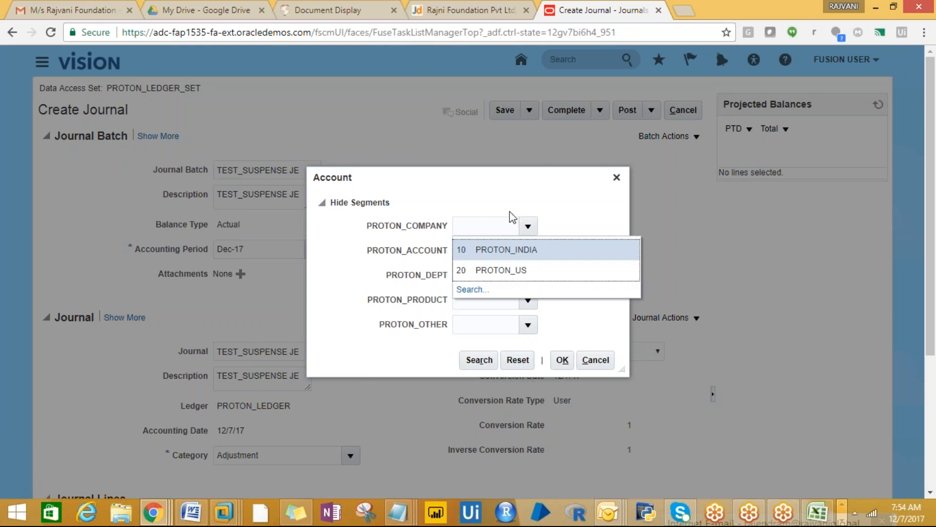
{"action": "left_click", "coordinate": [494, 251]}
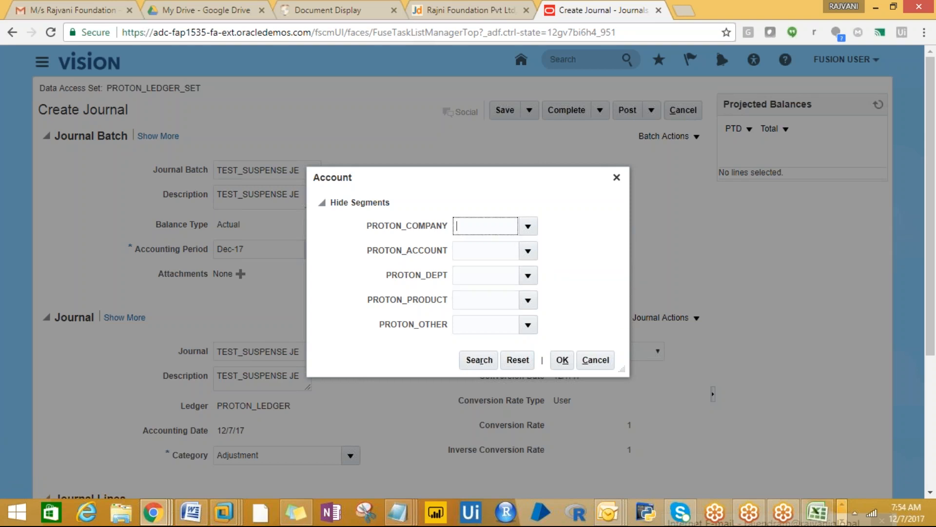
{"action": "left_click", "coordinate": [529, 256]}
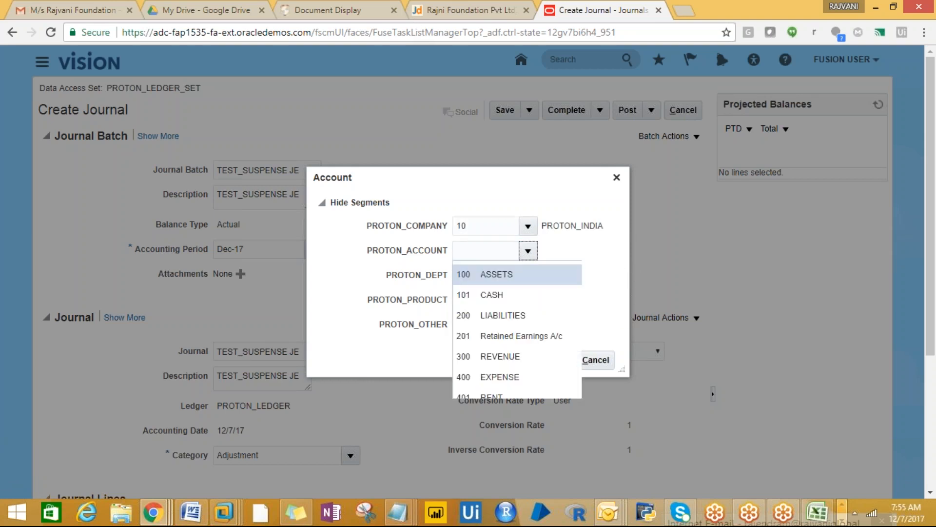
{"action": "left_click", "coordinate": [502, 301]}
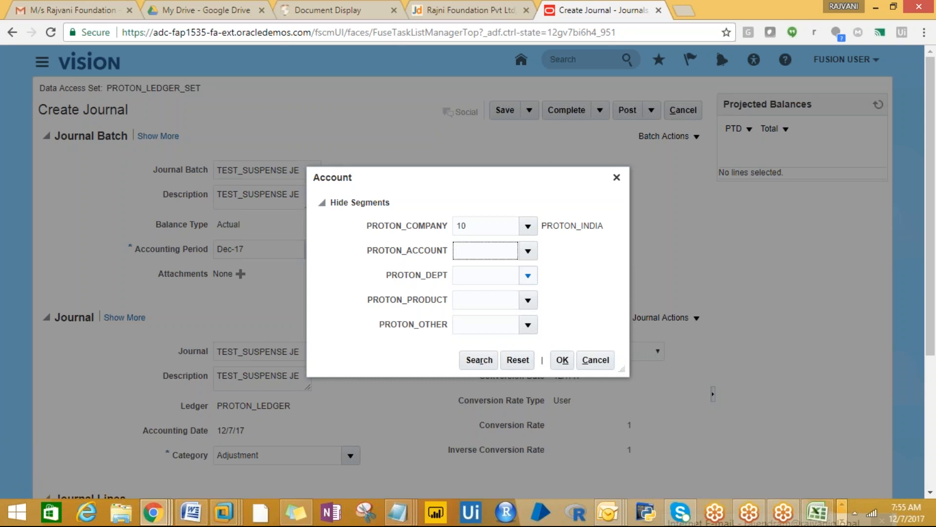
{"action": "left_click", "coordinate": [531, 283]}
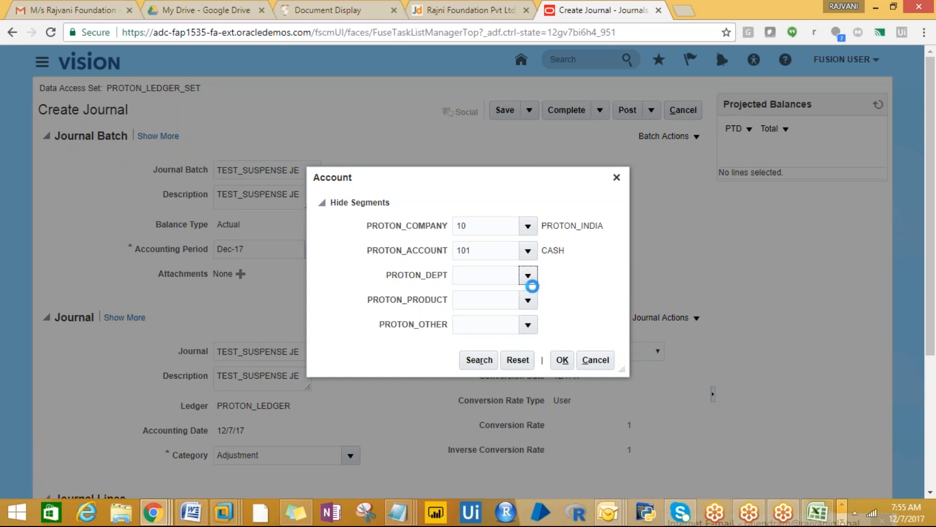
{"action": "left_click", "coordinate": [522, 298]}
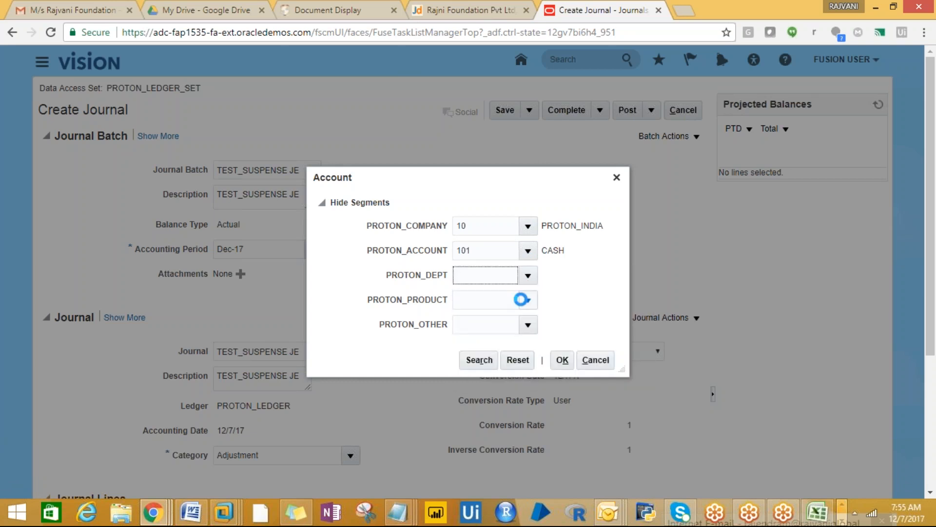
{"action": "left_click", "coordinate": [526, 300]}
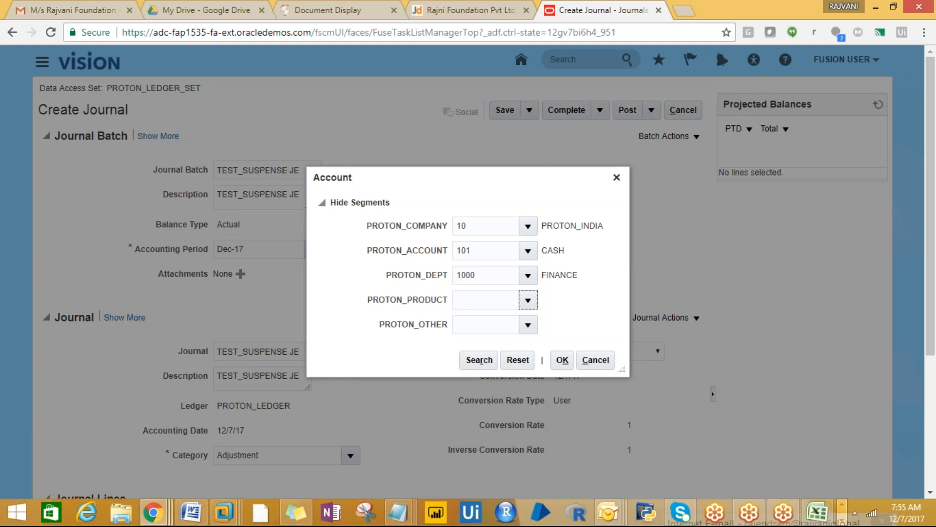
{"action": "left_click", "coordinate": [514, 324]}
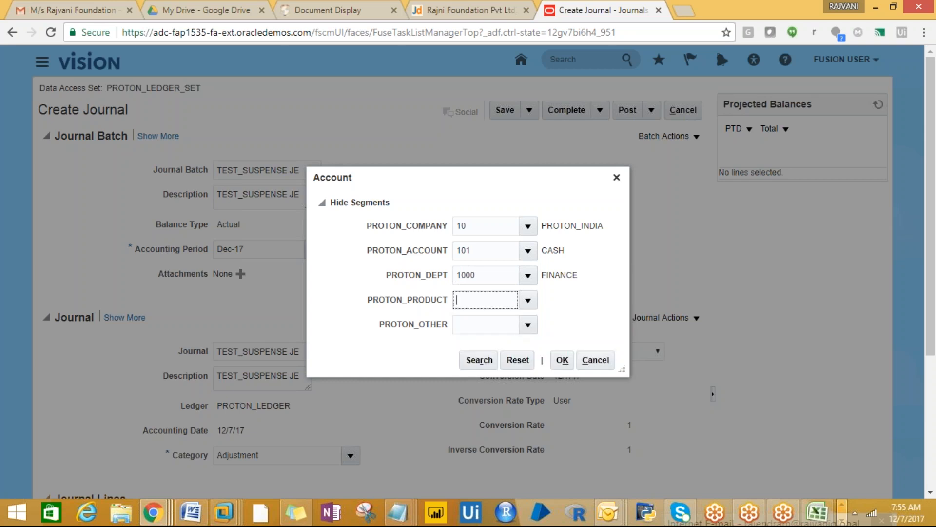
{"action": "left_click", "coordinate": [528, 325]}
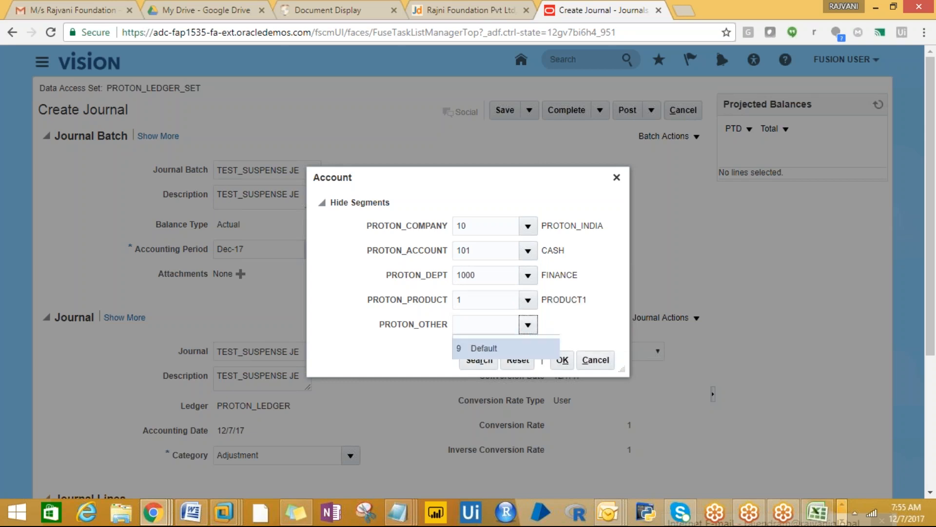
{"action": "left_click", "coordinate": [505, 346]}
{"action": "left_click", "coordinate": [559, 362]}
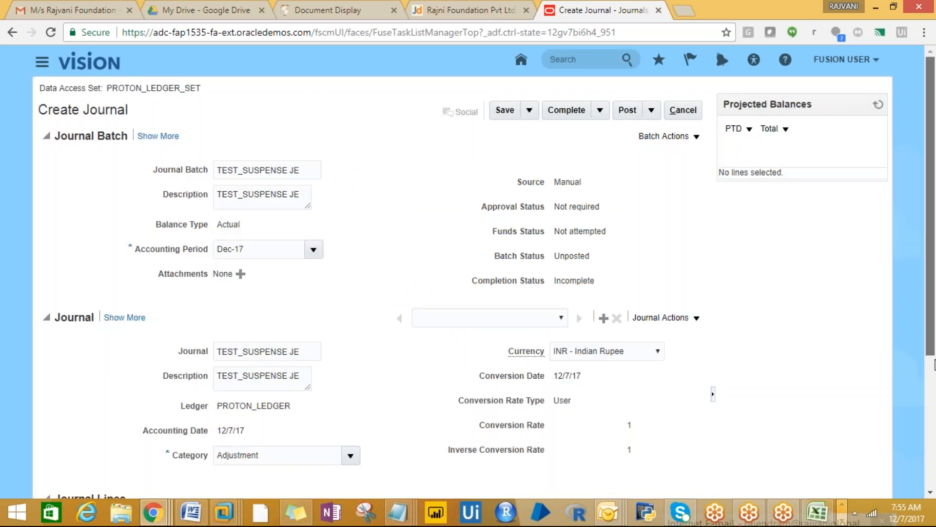
- Credit line 2 with 9,999.00 and save the unbalanced journal
{"action": "left_click_drag", "start_coordinate": [927, 323], "coordinate": [934, 461]}
{"action": "left_click", "coordinate": [360, 433]}
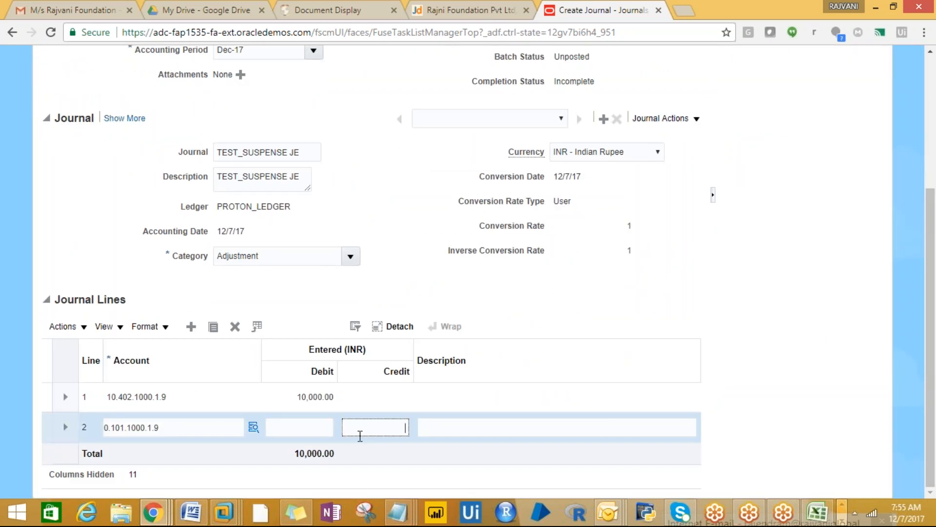
{"action": "type", "text": "9999"}
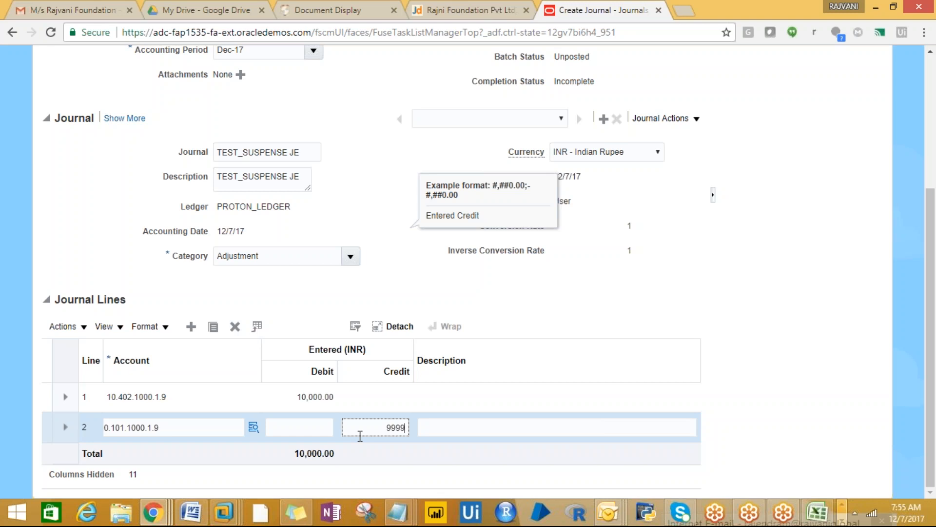
{"action": "left_click", "coordinate": [431, 426]}
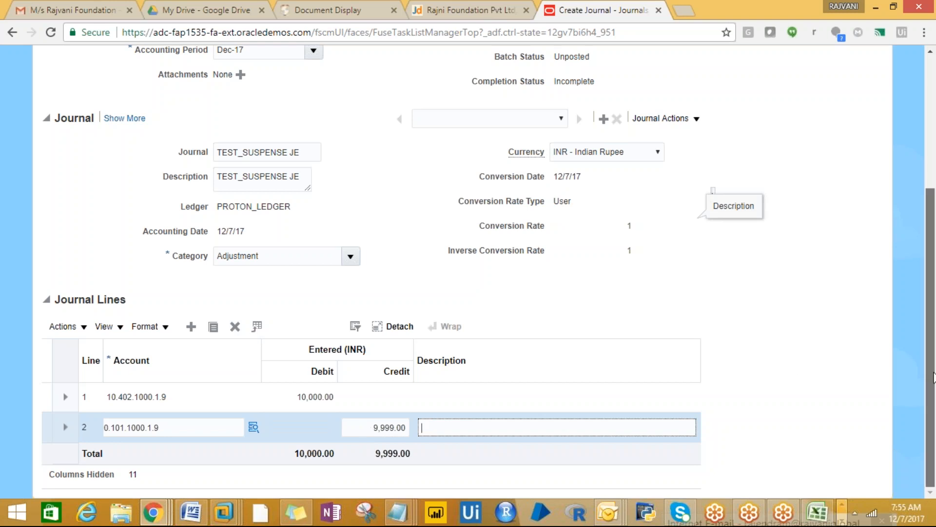
{"action": "scroll", "coordinate": [933, 314], "scroll_direction": "up", "scroll_amount": 2}
{"action": "scroll", "coordinate": [933, 315], "scroll_direction": "down", "scroll_amount": 2}
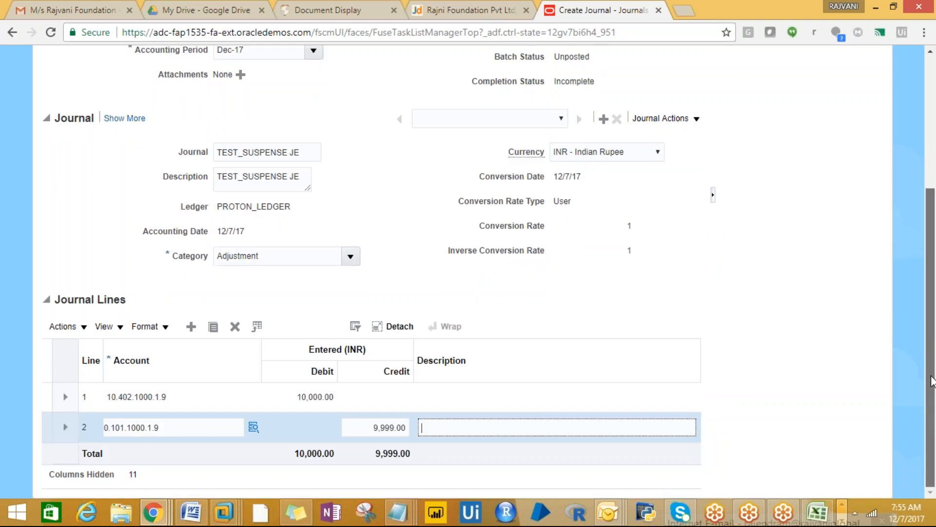
{"action": "left_click_drag", "start_coordinate": [933, 381], "coordinate": [921, 245]}
{"action": "left_click", "coordinate": [504, 108]}
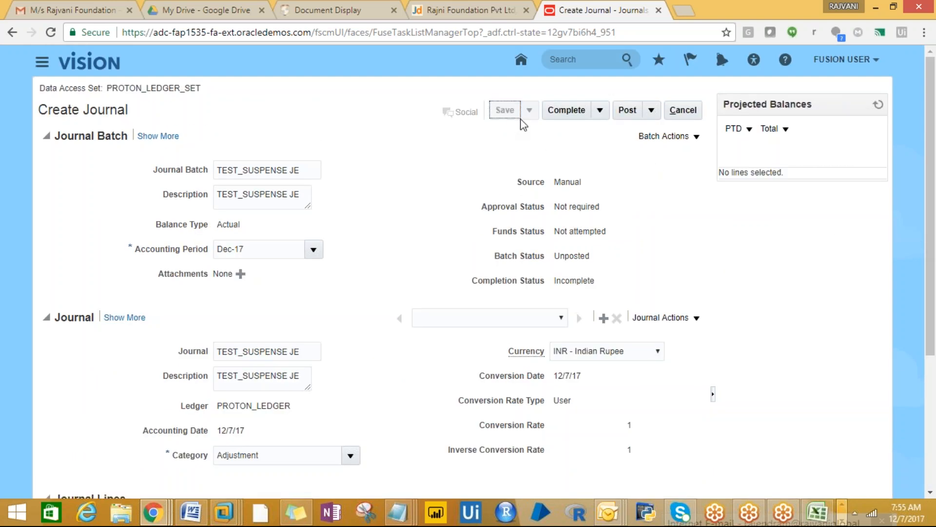
- Complete the TEST_SUSPENSE JE journal, accepting the unequal debit and credit warning
{"action": "left_click", "coordinate": [561, 111]}
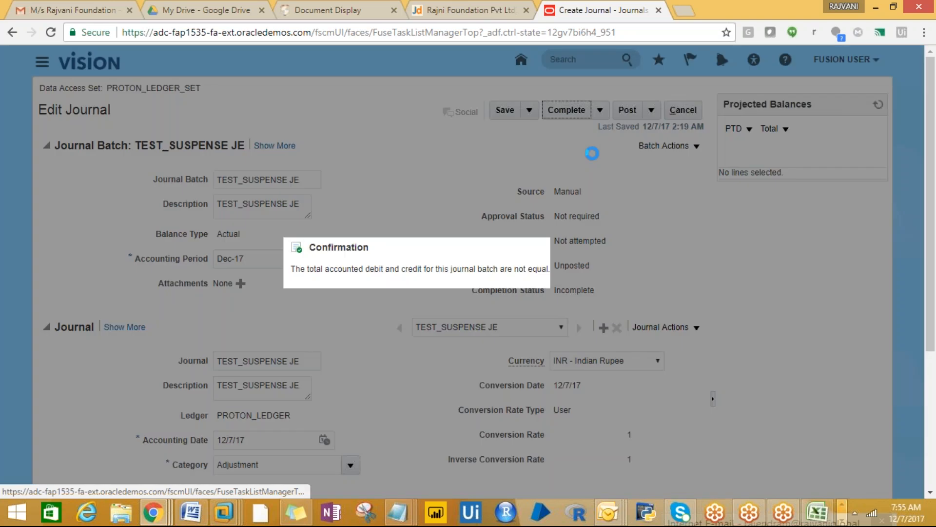
{"action": "left_click", "coordinate": [633, 292]}
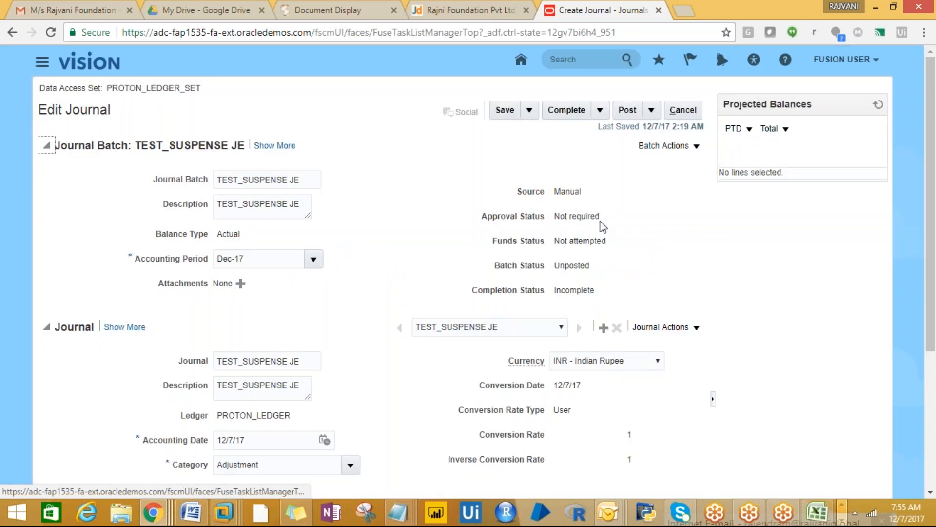
{"action": "left_click", "coordinate": [577, 111]}
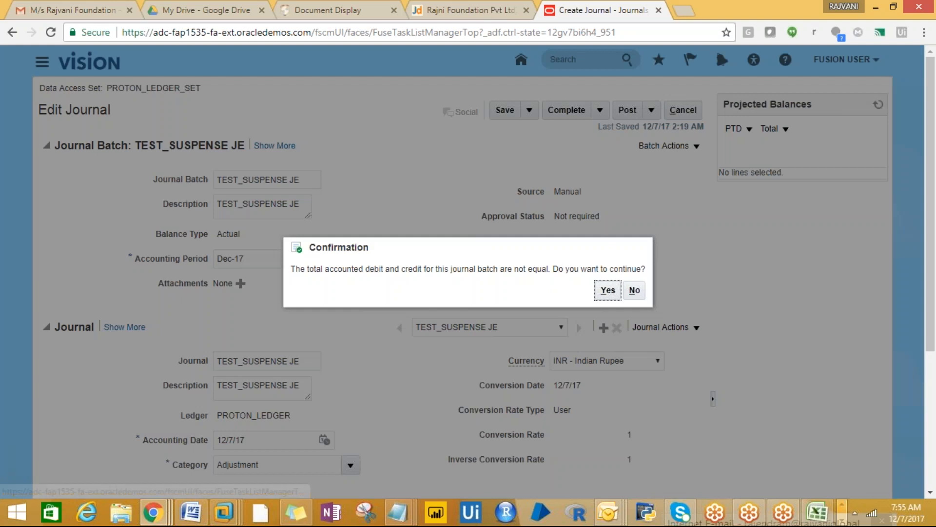
{"action": "left_click", "coordinate": [607, 290]}
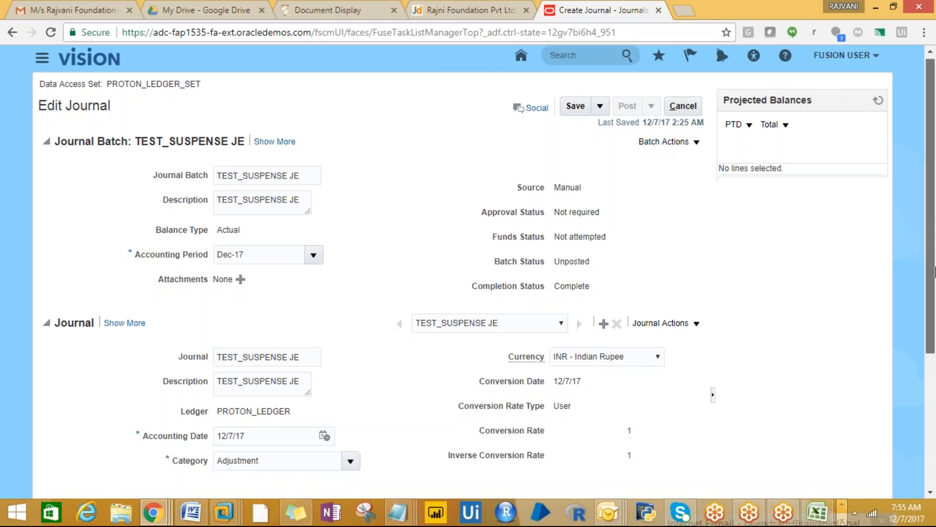
- Save the completed journal and close it to return to the Journals work area
{"action": "left_click_drag", "start_coordinate": [931, 220], "coordinate": [931, 446]}
{"action": "scroll", "coordinate": [910, 261], "scroll_direction": "up", "scroll_amount": 5}
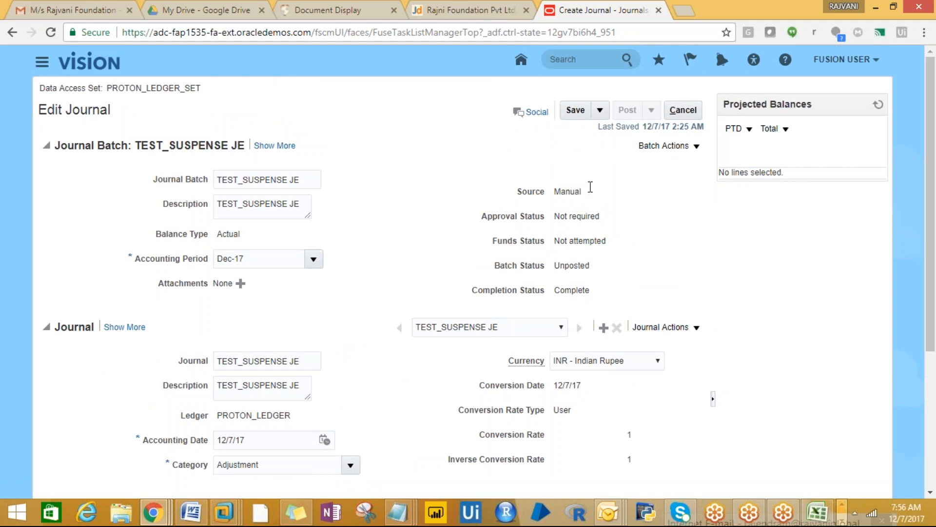
{"action": "left_click", "coordinate": [575, 109]}
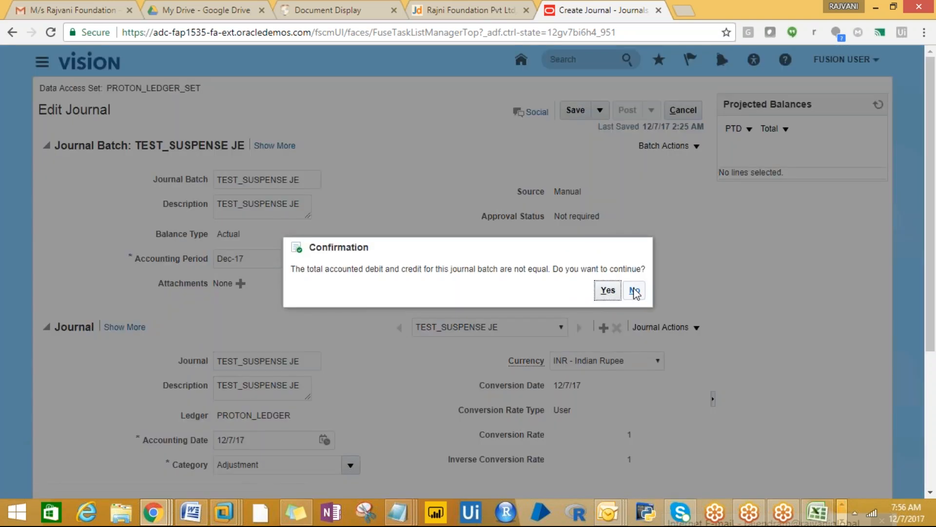
{"action": "left_click", "coordinate": [607, 292]}
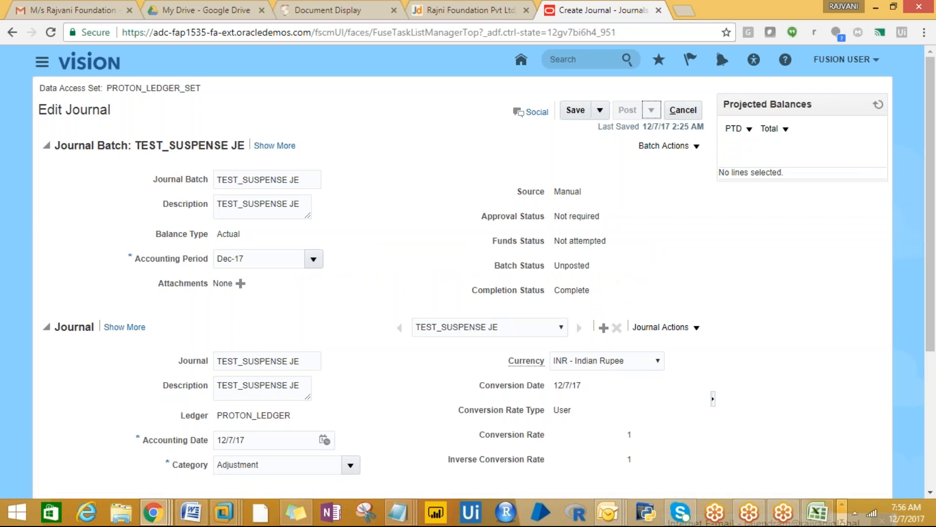
{"action": "left_click_drag", "start_coordinate": [930, 197], "coordinate": [930, 410]}
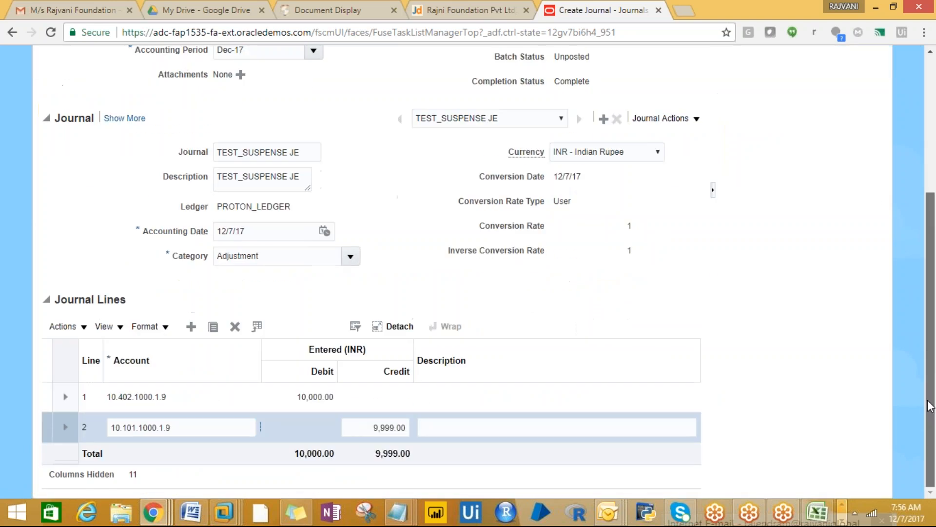
{"action": "scroll", "coordinate": [921, 302], "scroll_direction": "up", "scroll_amount": 5}
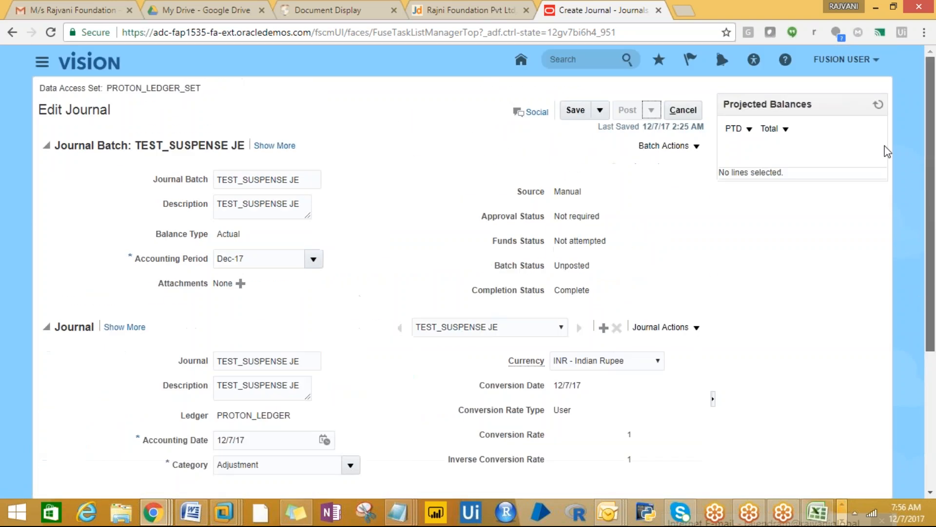
{"action": "left_click", "coordinate": [676, 112]}
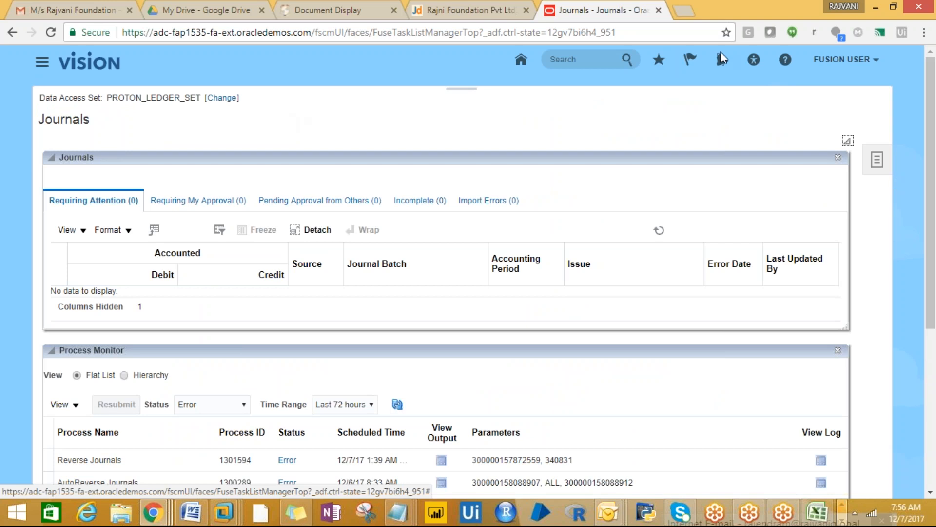
- Search Manage Journals for accounting period Dec-17
{"action": "left_click", "coordinate": [876, 163]}
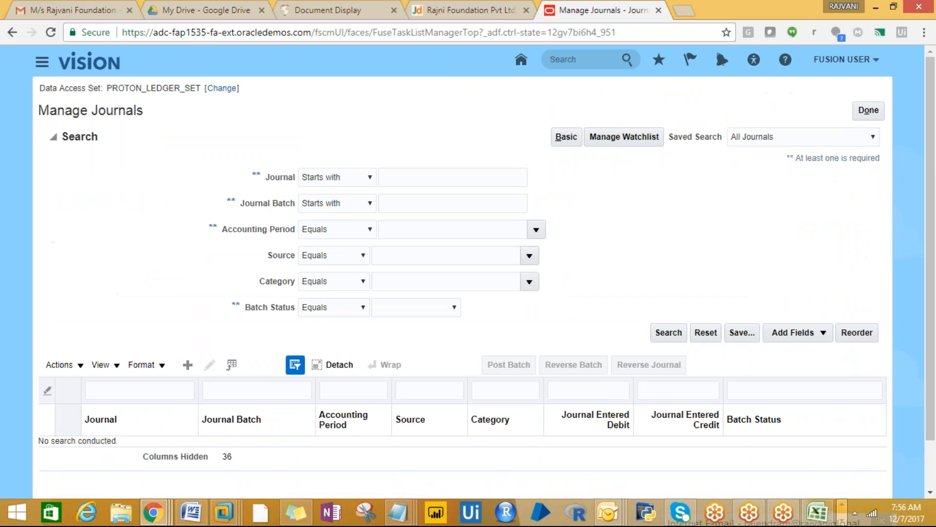
{"action": "left_click", "coordinate": [400, 231]}
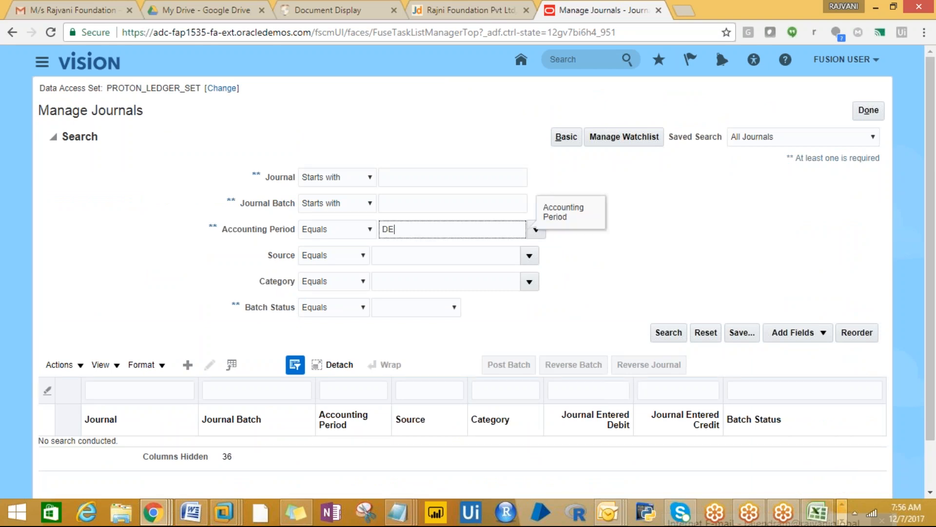
{"action": "type", "text": "Dec-17"}
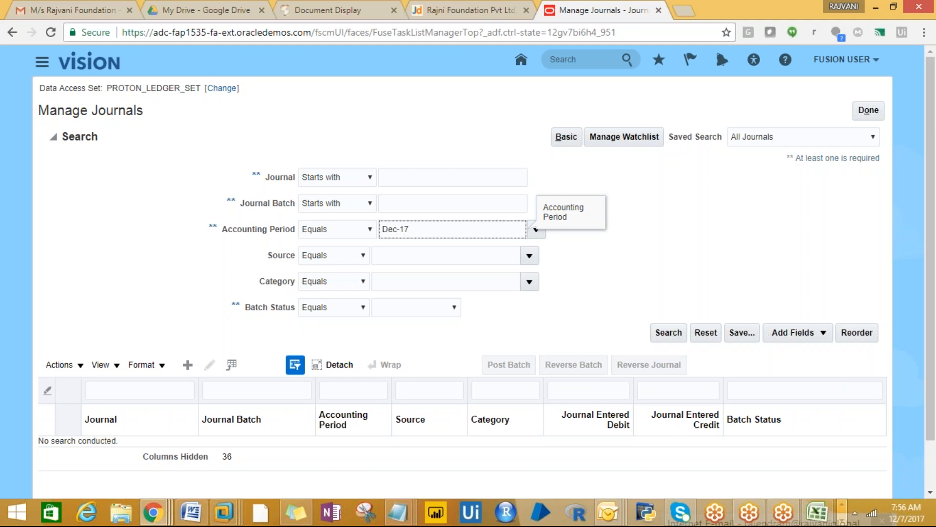
{"action": "left_click", "coordinate": [656, 330]}
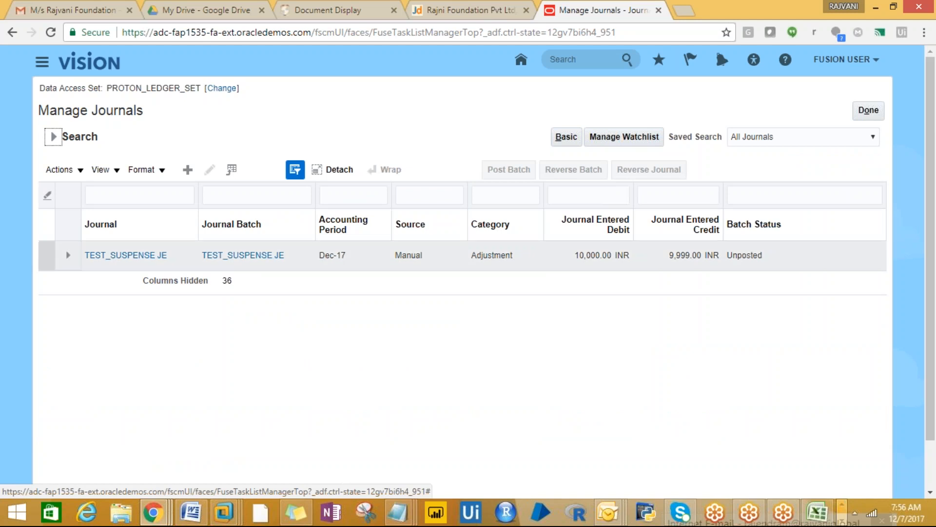
- Open TEST_SUSPENSE JE, review its control totals of 10,000 debit and 9,999 credit, then cancel
{"action": "left_click", "coordinate": [134, 255]}
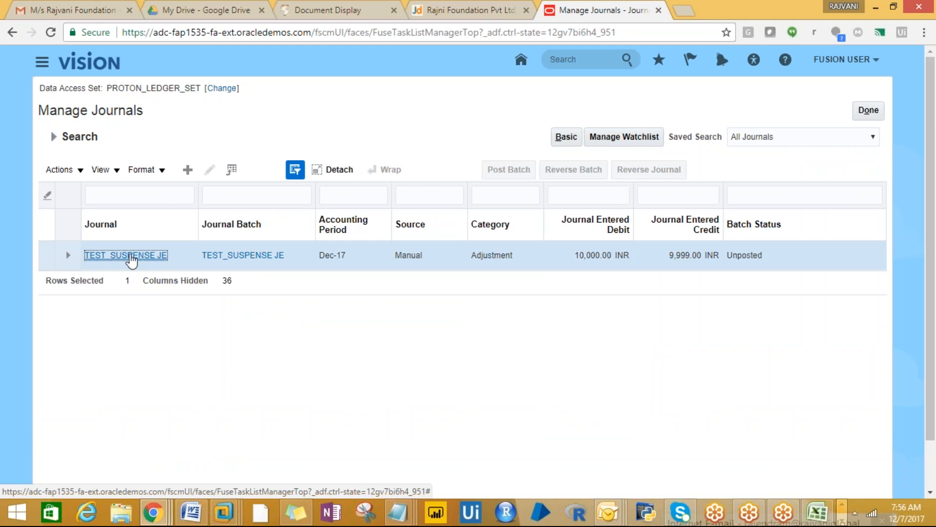
{"action": "left_click", "coordinate": [132, 255]}
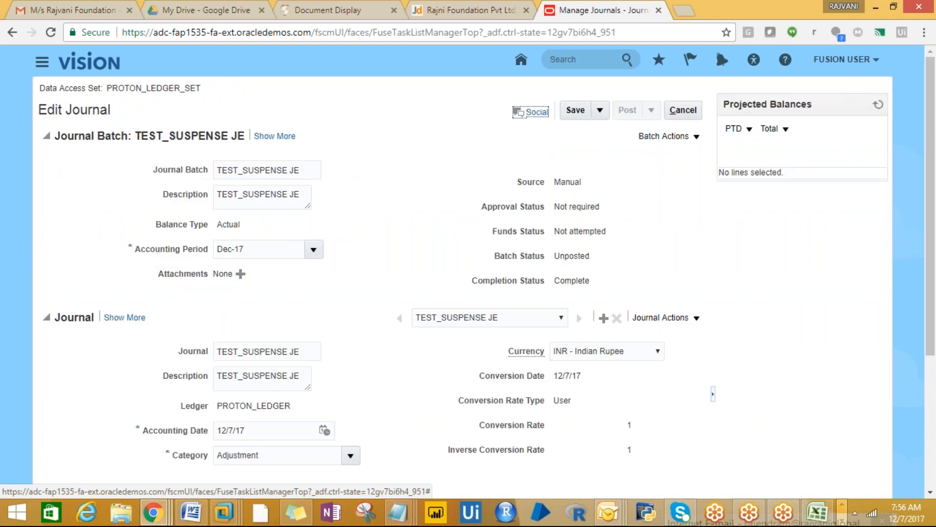
{"action": "left_click", "coordinate": [652, 111]}
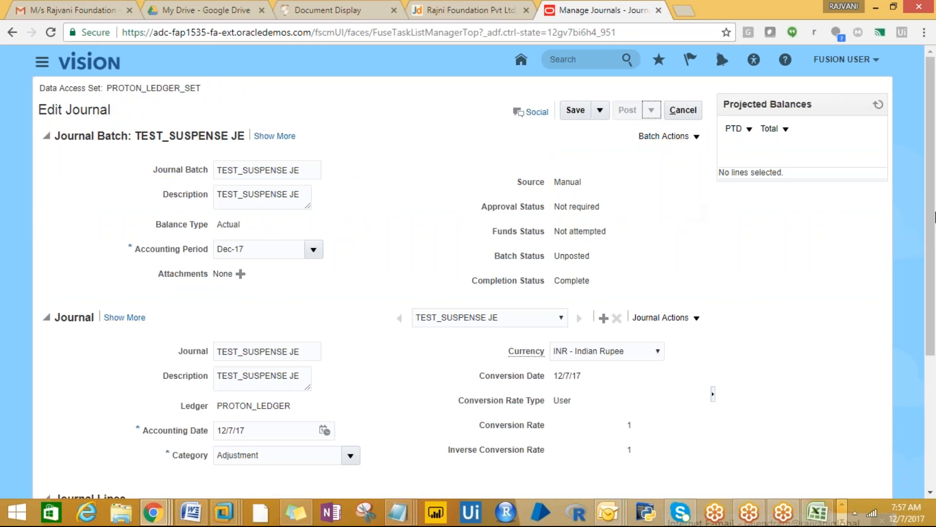
{"action": "left_click", "coordinate": [693, 318]}
{"action": "left_click_drag", "start_coordinate": [925, 259], "coordinate": [933, 409]}
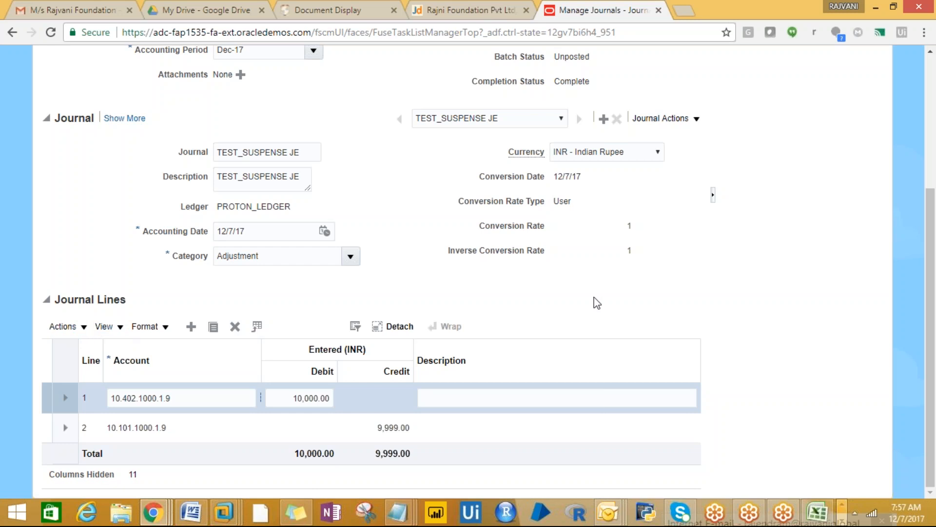
{"action": "left_click_drag", "start_coordinate": [930, 247], "coordinate": [894, 41]}
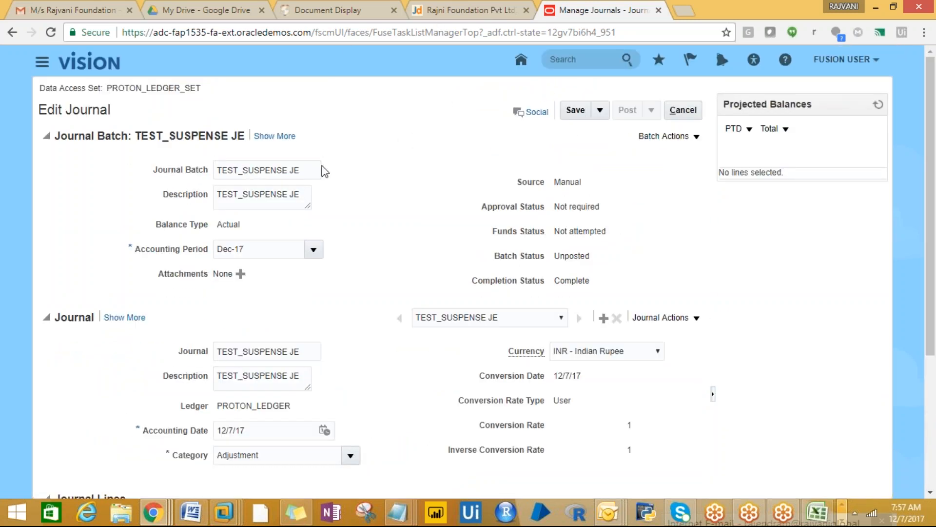
{"action": "left_click", "coordinate": [274, 136]}
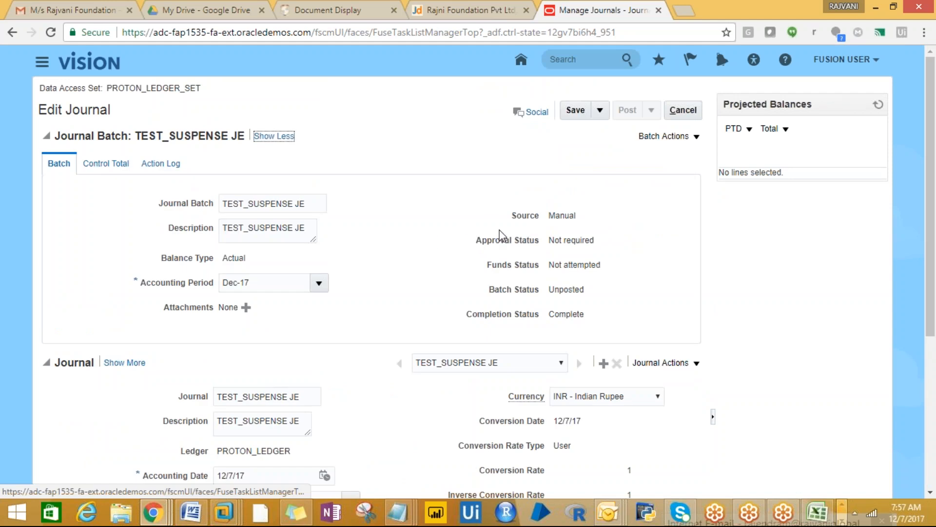
{"action": "left_click", "coordinate": [108, 164]}
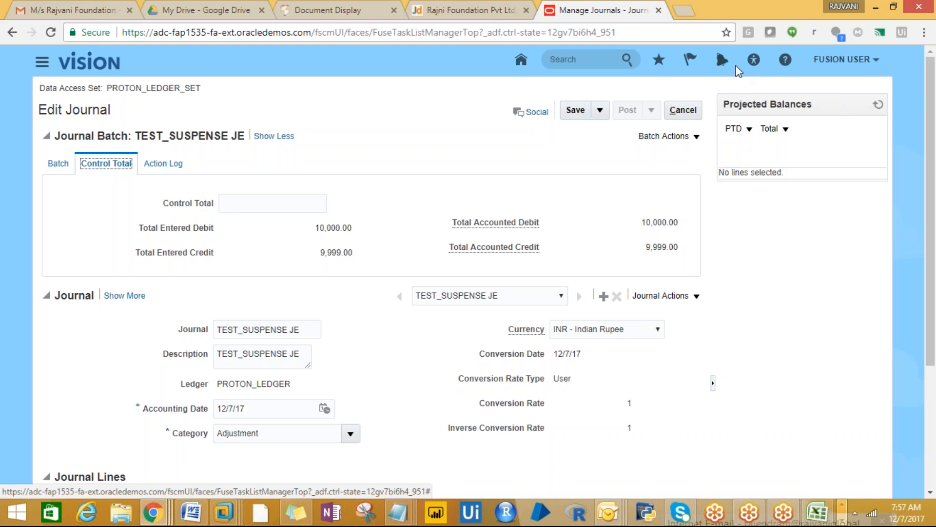
{"action": "left_click", "coordinate": [683, 110]}
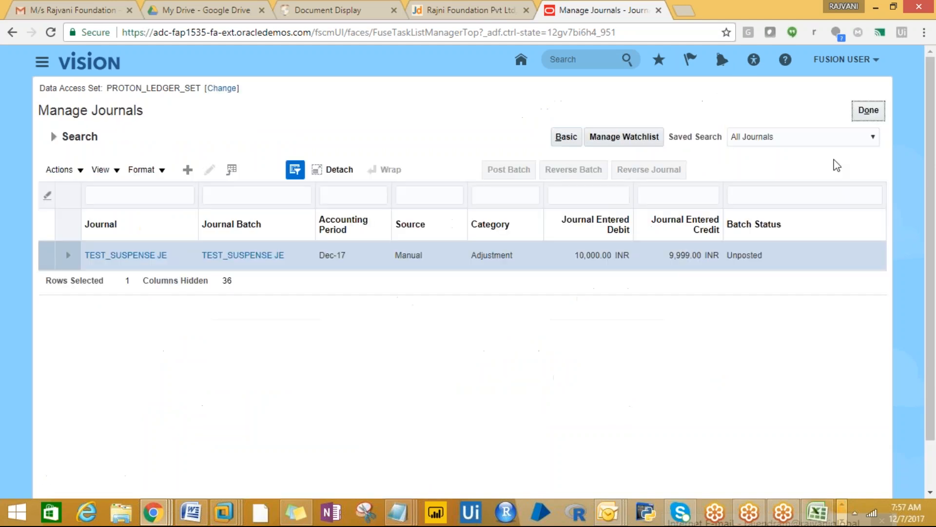
- Start a new journal from the Journals work area tasks panel
{"action": "left_click", "coordinate": [856, 115]}
{"action": "left_click", "coordinate": [857, 116]}
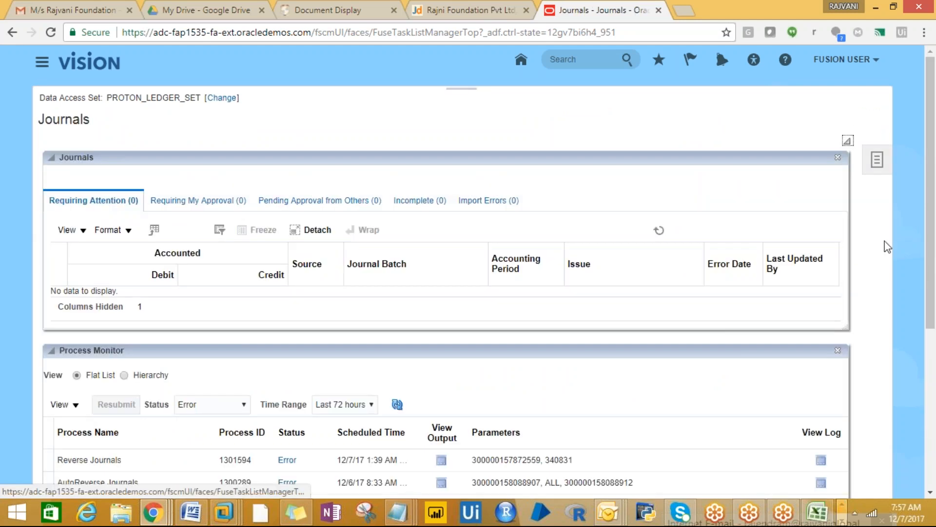
{"action": "left_click", "coordinate": [873, 167]}
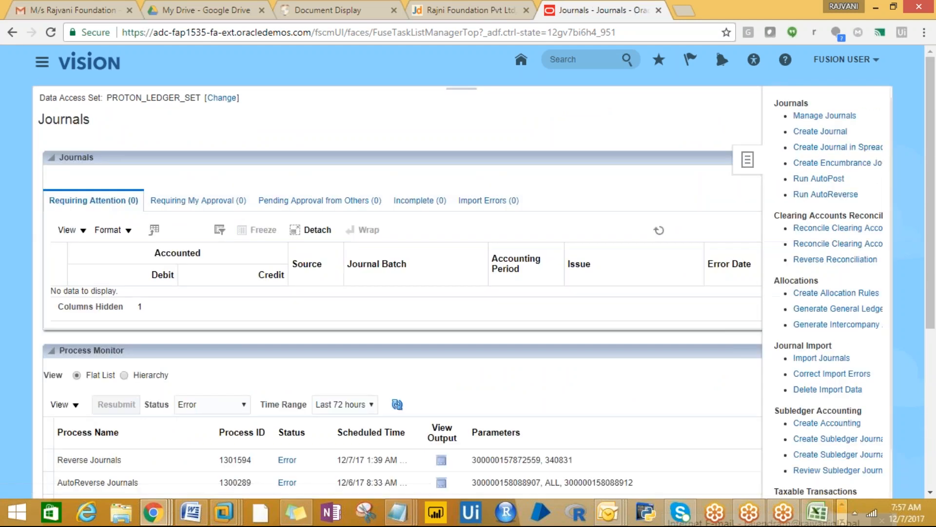
{"action": "left_click", "coordinate": [800, 132]}
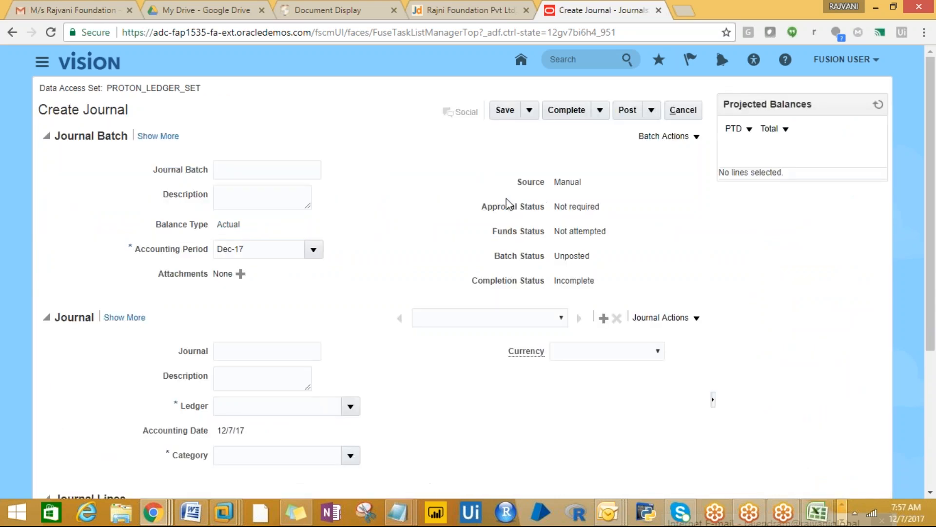
- Enter TEST JE as batch name, batch description, journal name and journal description
{"action": "left_click", "coordinate": [241, 175]}
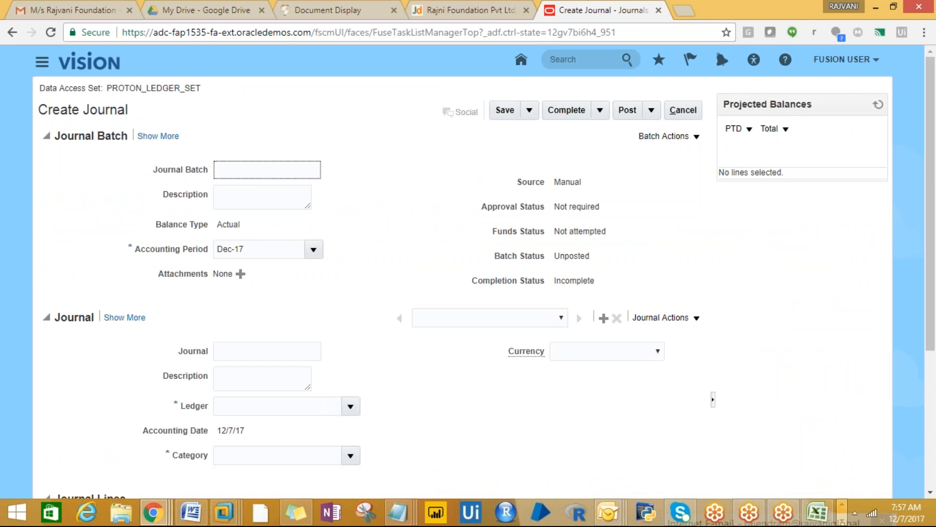
{"action": "type", "text": "TEST JE"}
{"action": "left_click", "coordinate": [257, 207]}
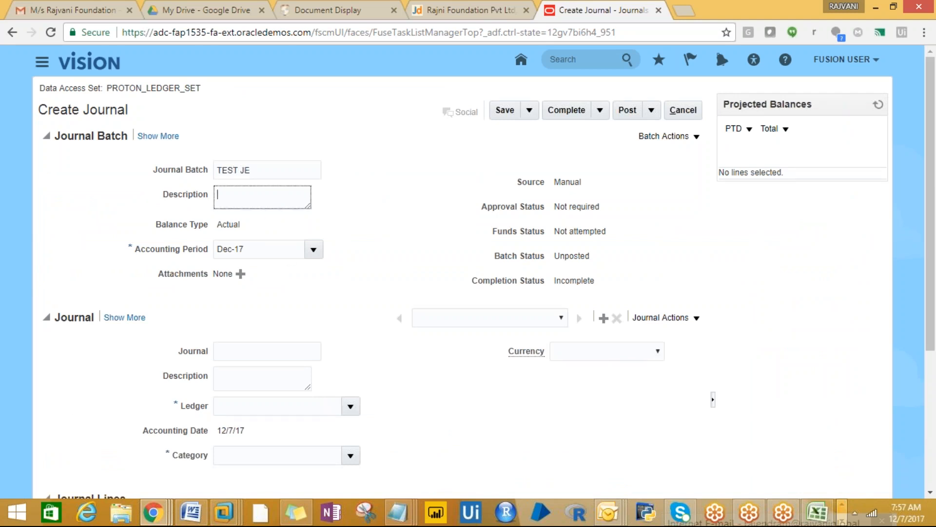
{"action": "left_click_drag", "start_coordinate": [250, 171], "coordinate": [207, 173]}
{"action": "key", "text": "ctrl+c"}
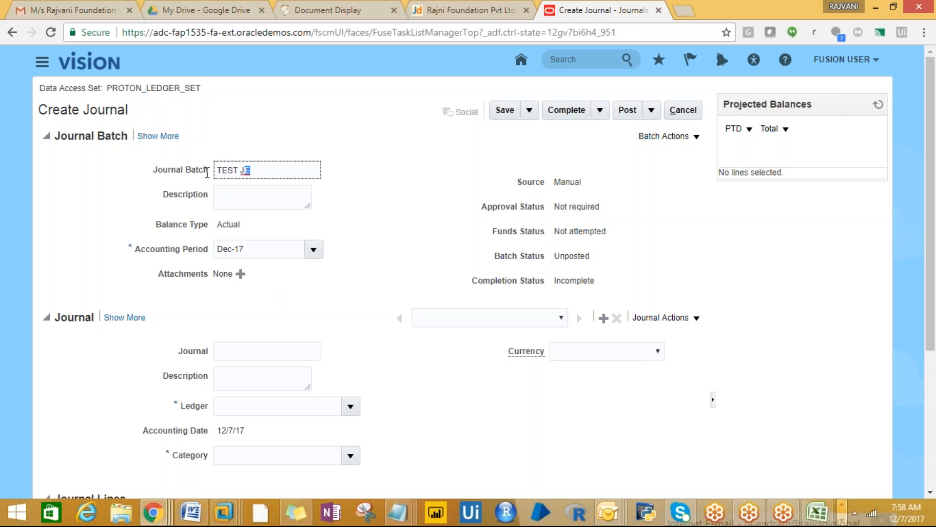
{"action": "left_click", "coordinate": [226, 195]}
{"action": "key", "text": "ctrl+v"}
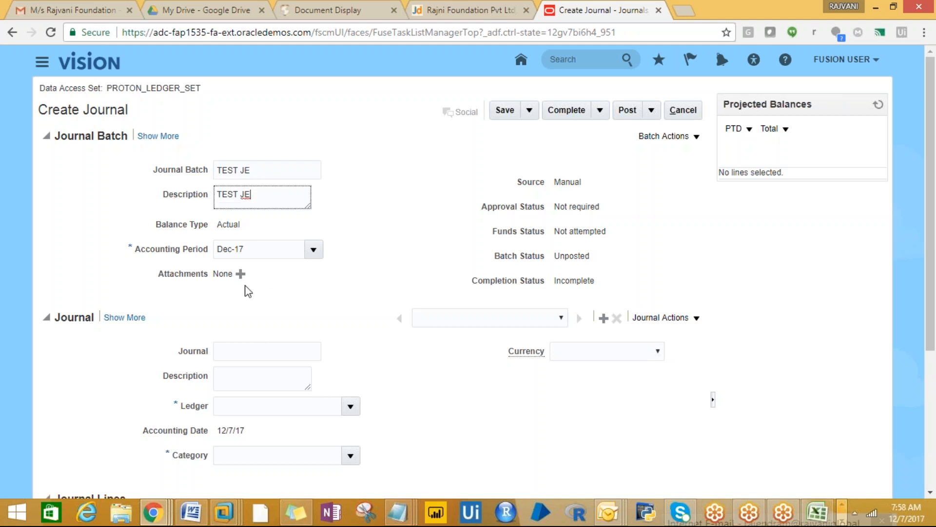
{"action": "left_click", "coordinate": [226, 352]}
{"action": "key", "text": "ctrl+v"}
{"action": "left_click", "coordinate": [234, 389]}
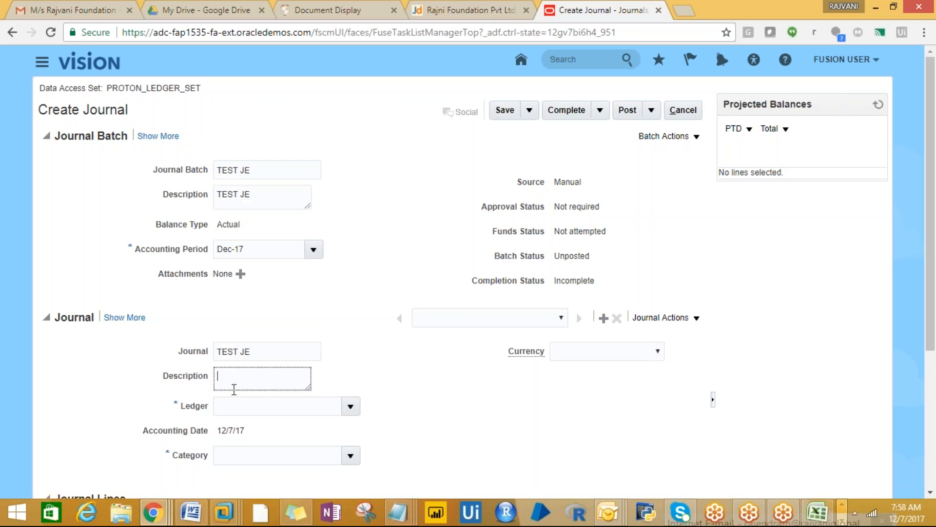
{"action": "key", "text": "ctrl+v"}
- Set the ledger to PROTON_LEDGER and the journal category to Adjustment
{"action": "left_click", "coordinate": [350, 406]}
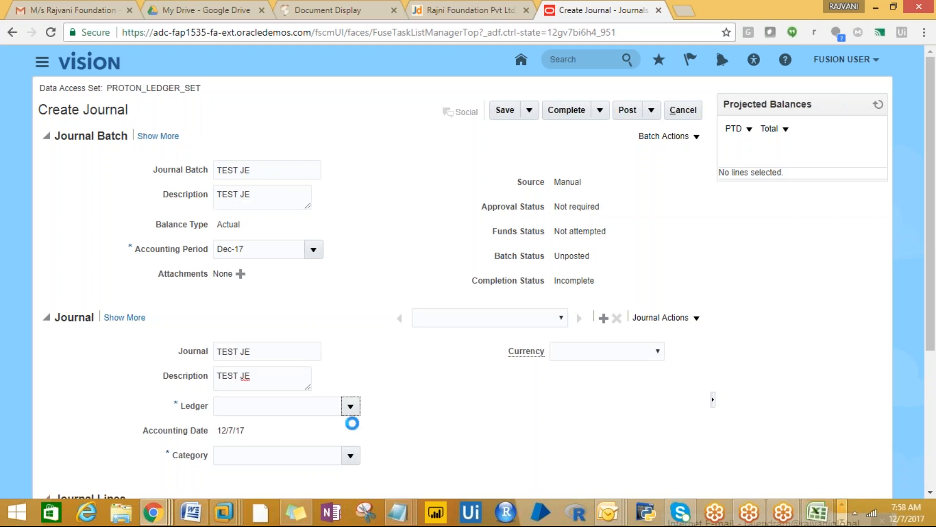
{"action": "left_click", "coordinate": [307, 450]}
{"action": "scroll", "coordinate": [934, 416], "scroll_direction": "down", "scroll_amount": 3}
{"action": "left_click", "coordinate": [351, 290]}
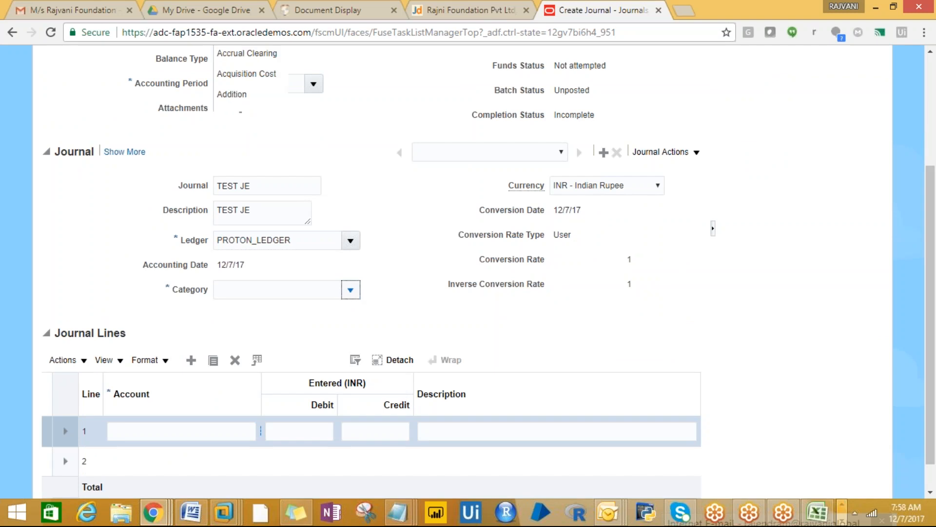
{"action": "left_click", "coordinate": [250, 335]}
- Open the account segments lookup for line 1 and bring up the Excel notes
{"action": "scroll", "coordinate": [930, 303], "scroll_direction": "down", "scroll_amount": 4}
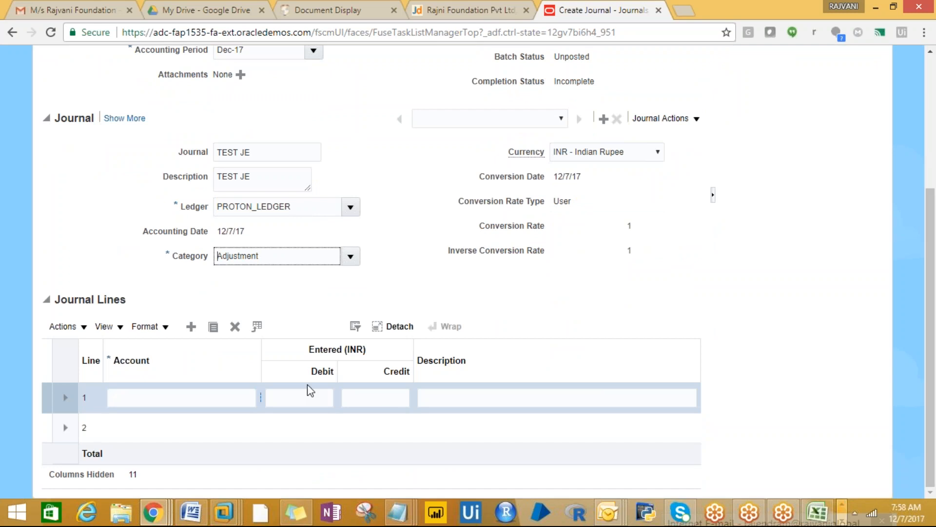
{"action": "left_click", "coordinate": [230, 397]}
{"action": "left_click", "coordinate": [253, 398]}
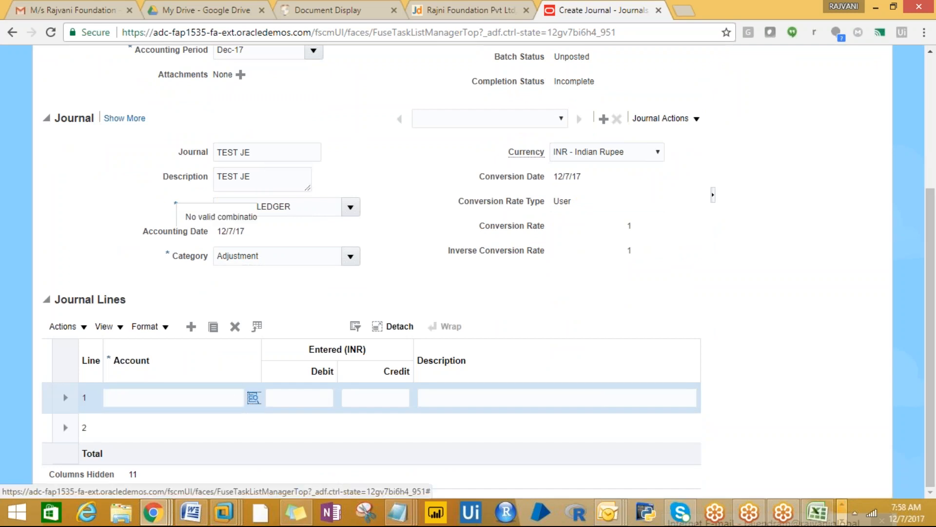
{"action": "left_click", "coordinate": [254, 397]}
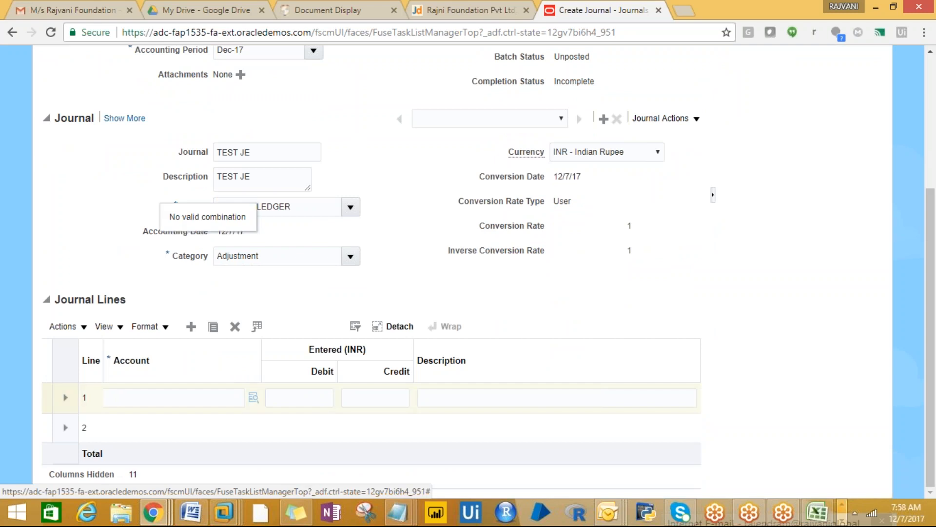
{"action": "left_click", "coordinate": [253, 397]}
{"action": "left_click", "coordinate": [818, 512]}
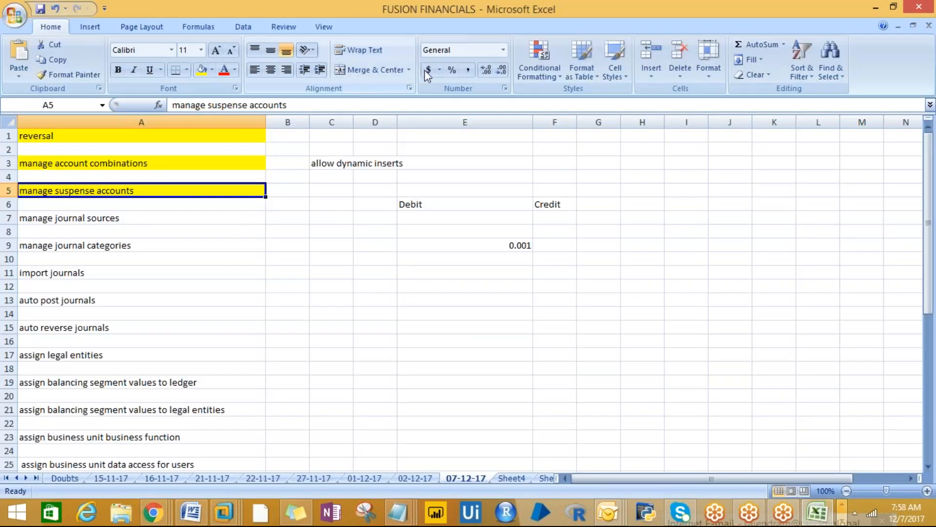
- Fill the manage suspense accounts cell A5 red and note 'posting issue' in C5
{"action": "left_click", "coordinate": [212, 70]}
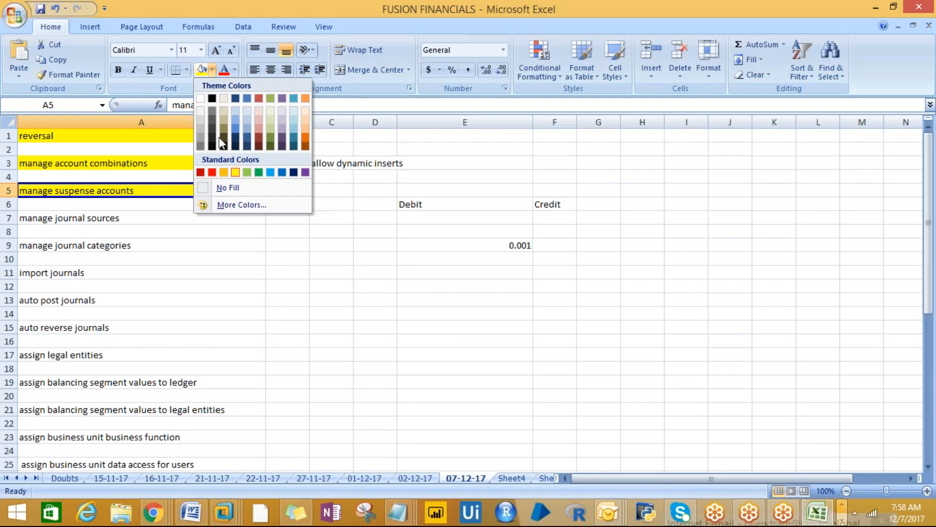
{"action": "left_click", "coordinate": [212, 172]}
{"action": "left_click", "coordinate": [318, 194]}
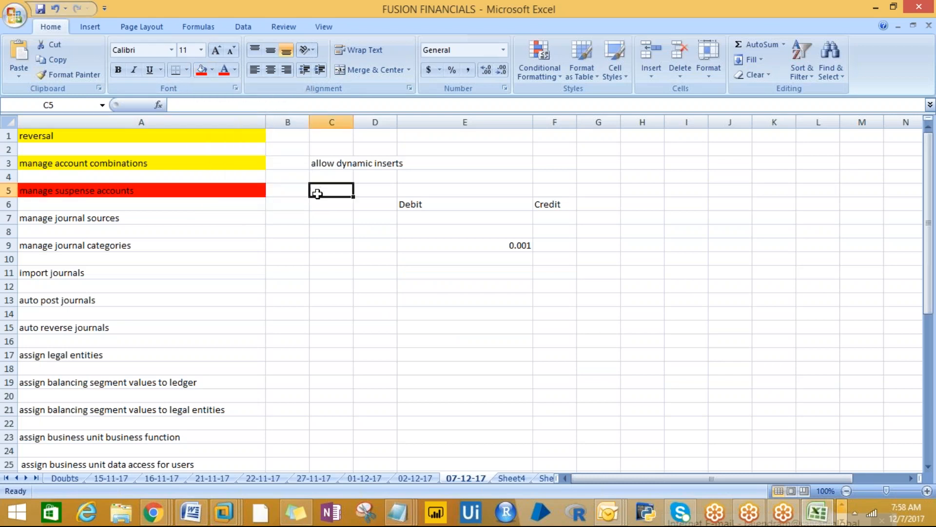
{"action": "type", "text": "posting "}
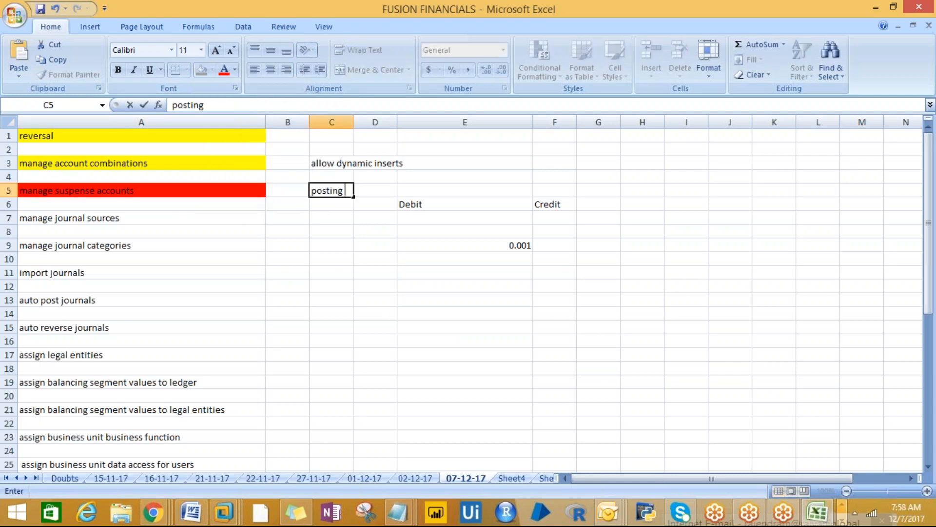
{"action": "type", "text": "issue"}
{"action": "key", "text": "Return"}
- Back in the journal, set line 1's company segment to 10 PROTON_INDIA
{"action": "key", "text": "alt+Tab"}
{"action": "left_click", "coordinate": [528, 226]}
{"action": "left_click", "coordinate": [528, 246]}
- Build line 1's account 10.400.1000.1.9 from EXPENSE 400, FINANCE 1000, PRODUCT1 and Default
{"action": "left_click", "coordinate": [529, 251]}
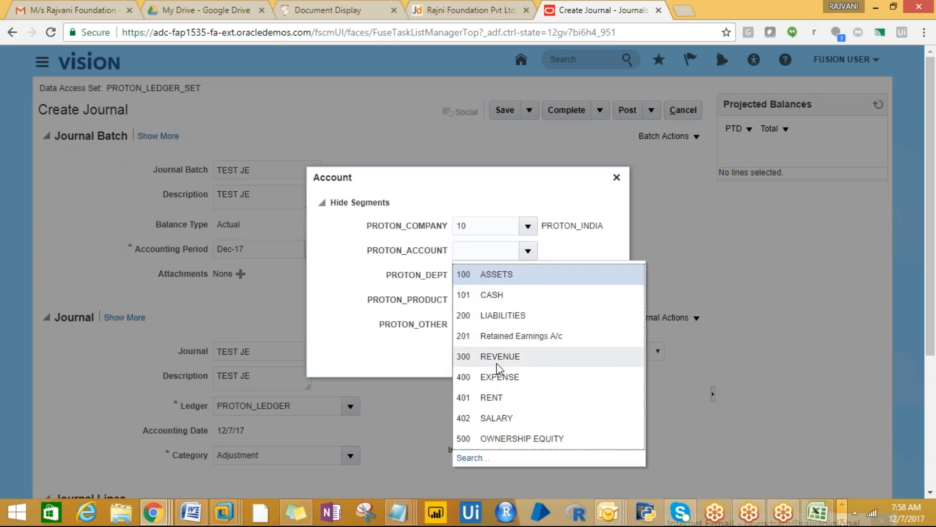
{"action": "left_click", "coordinate": [497, 377]}
{"action": "left_click", "coordinate": [528, 276]}
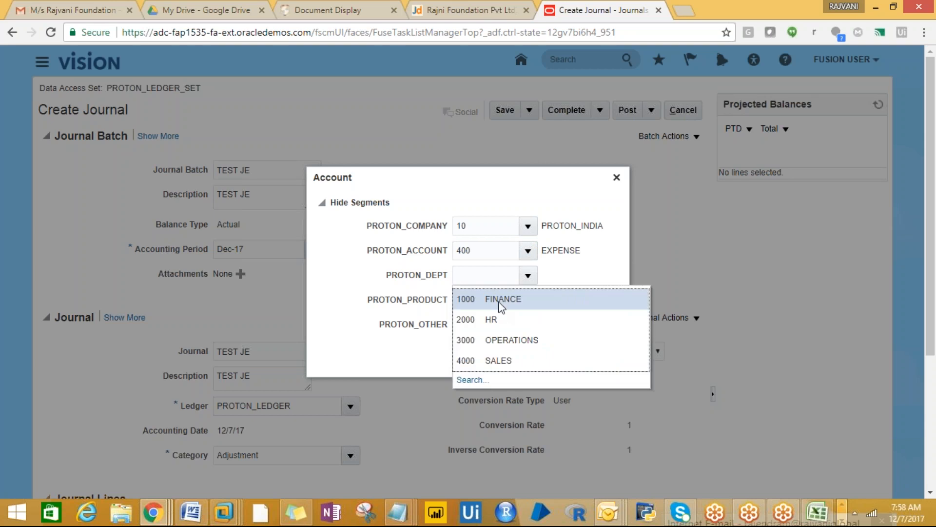
{"action": "left_click", "coordinate": [498, 299]}
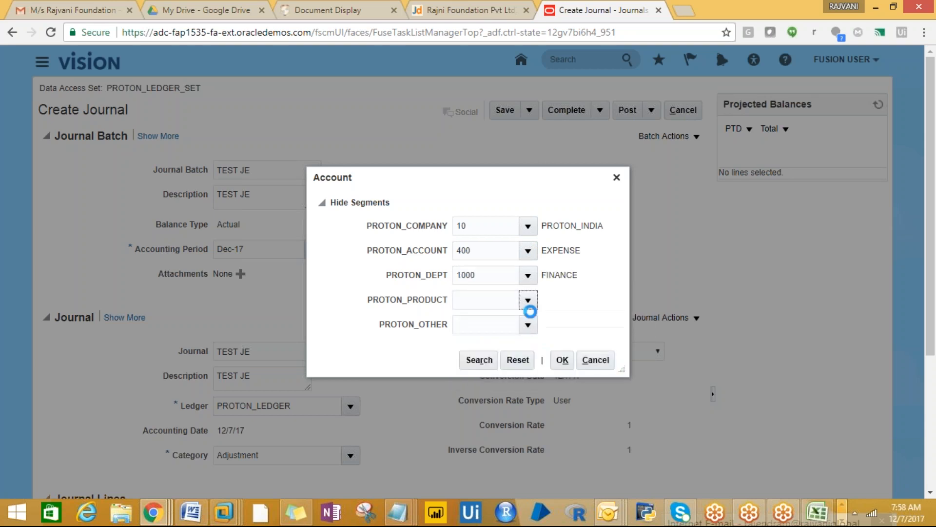
{"action": "left_click", "coordinate": [528, 307]}
{"action": "left_click", "coordinate": [522, 322]}
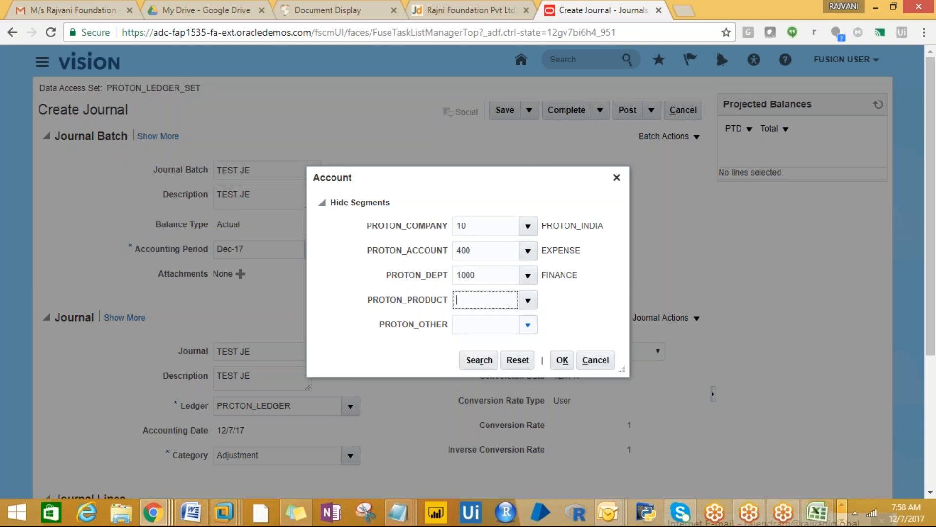
{"action": "left_click", "coordinate": [528, 325]}
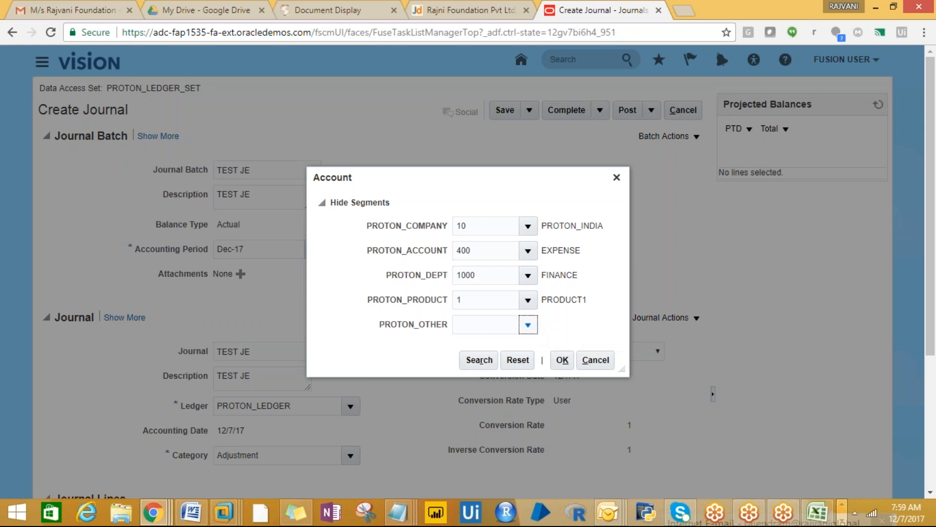
{"action": "left_click", "coordinate": [514, 350]}
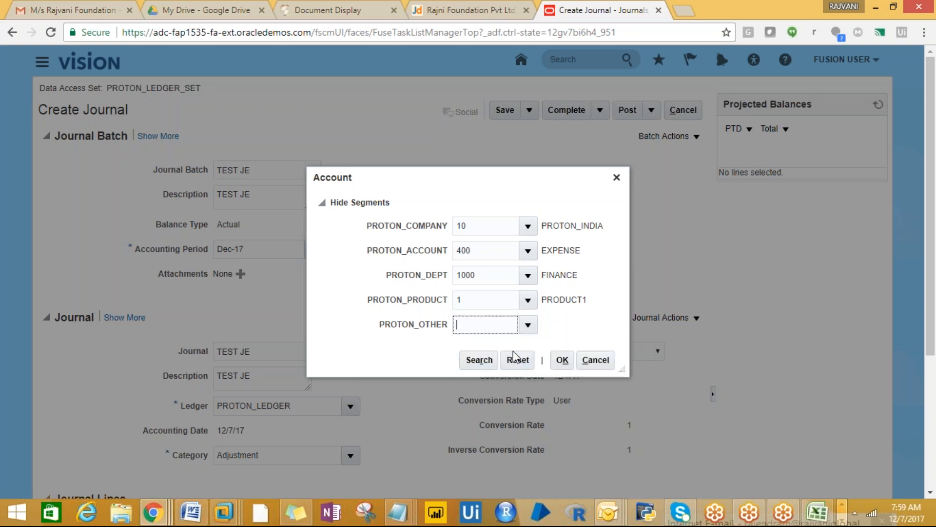
{"action": "left_click", "coordinate": [563, 361]}
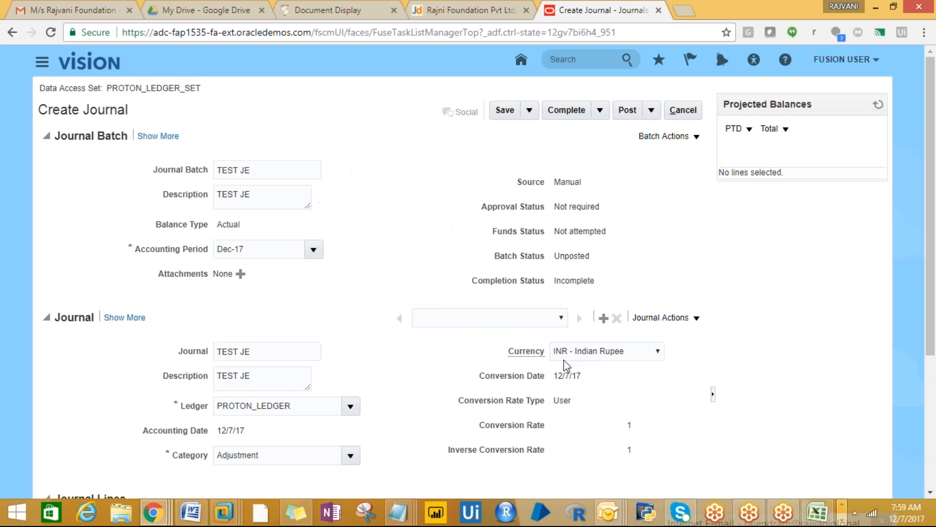
- Enter a 100.00 debit on journal line 1
{"action": "scroll", "coordinate": [925, 239], "scroll_direction": "down", "scroll_amount": 4}
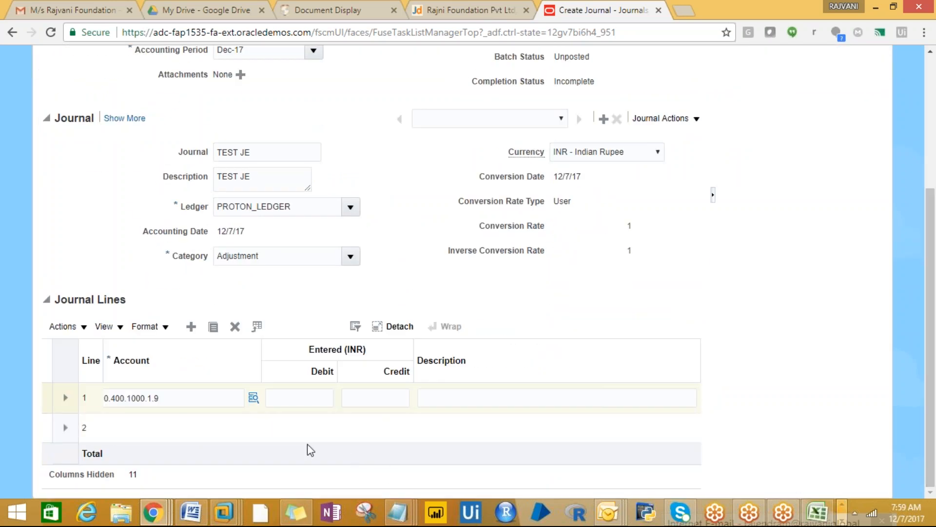
{"action": "left_click", "coordinate": [313, 399]}
{"action": "type", "text": "100"}
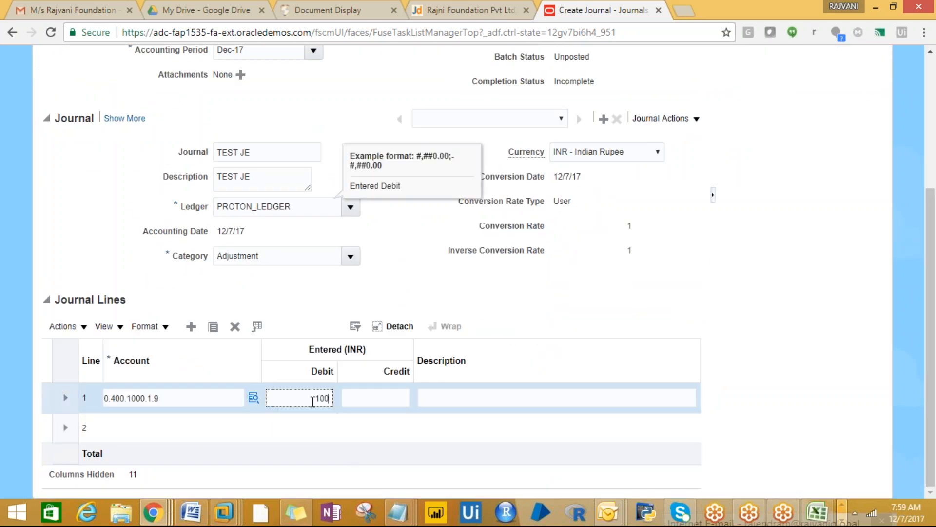
{"action": "key", "text": "Tab"}
{"action": "left_click", "coordinate": [130, 429]}
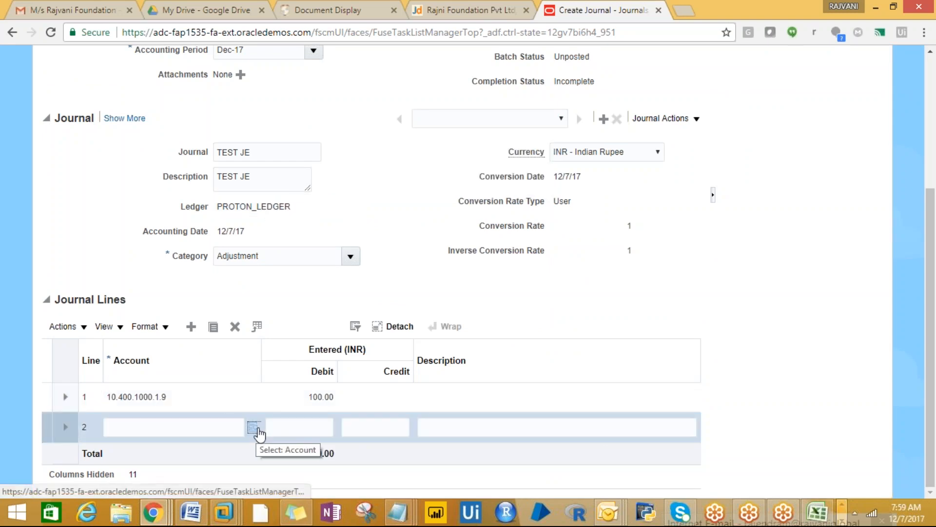
- Set line 2's account to 10.101.1000.1.9: company 10, CASH 101, FINANCE 1000, PRODUCT1, Default
{"action": "left_click", "coordinate": [254, 428]}
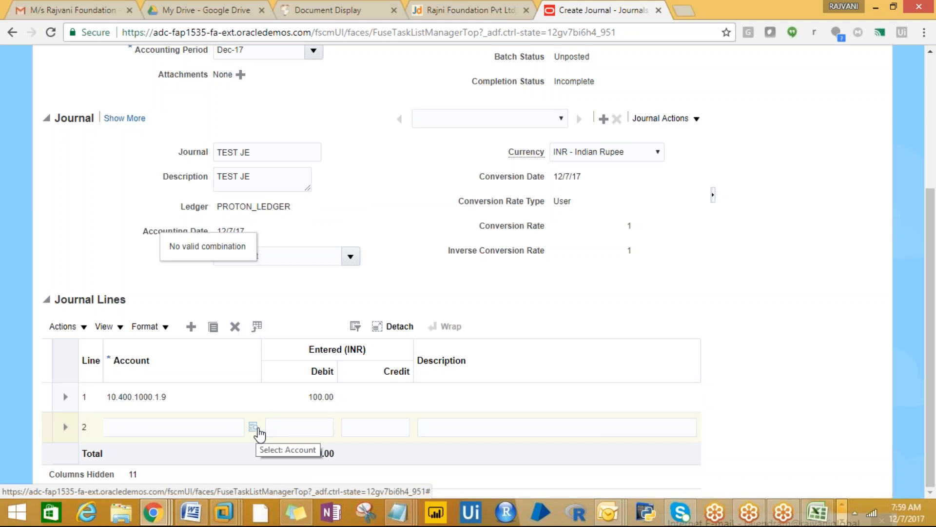
{"action": "left_click", "coordinate": [255, 428]}
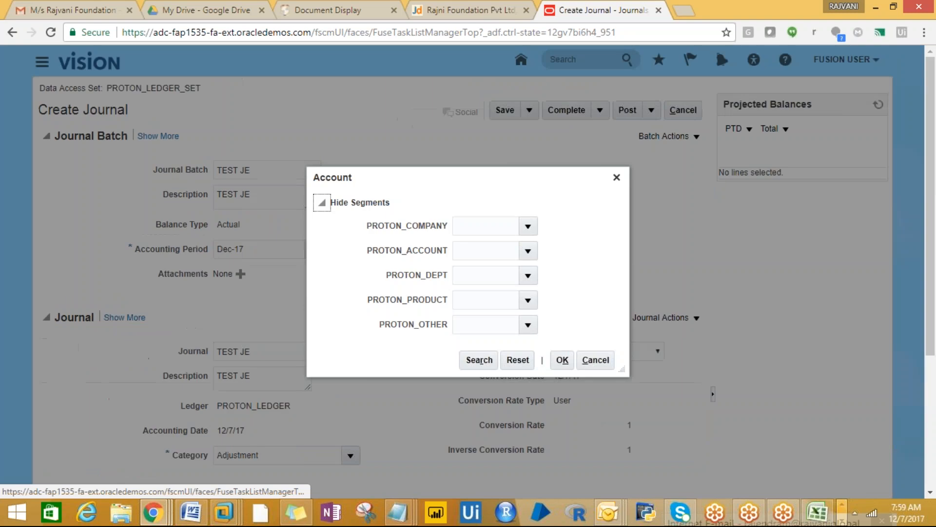
{"action": "left_click", "coordinate": [528, 225]}
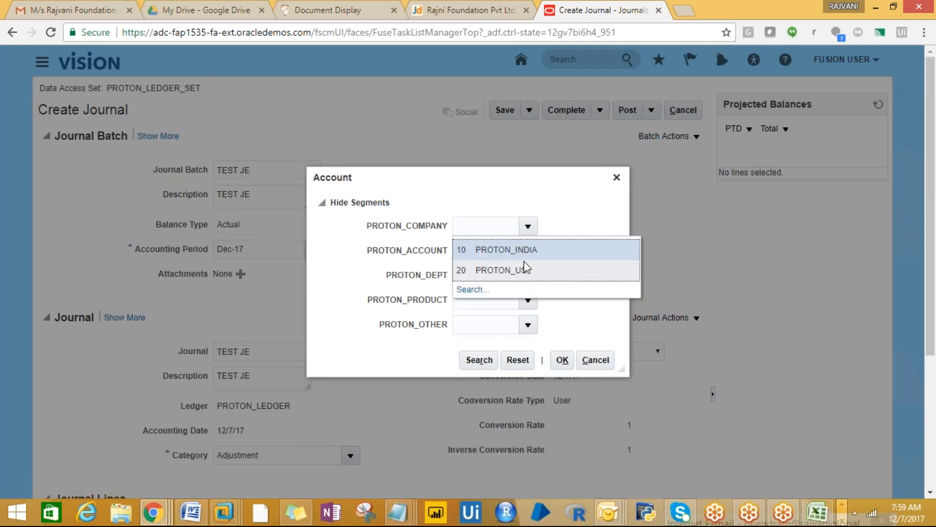
{"action": "left_click", "coordinate": [512, 253]}
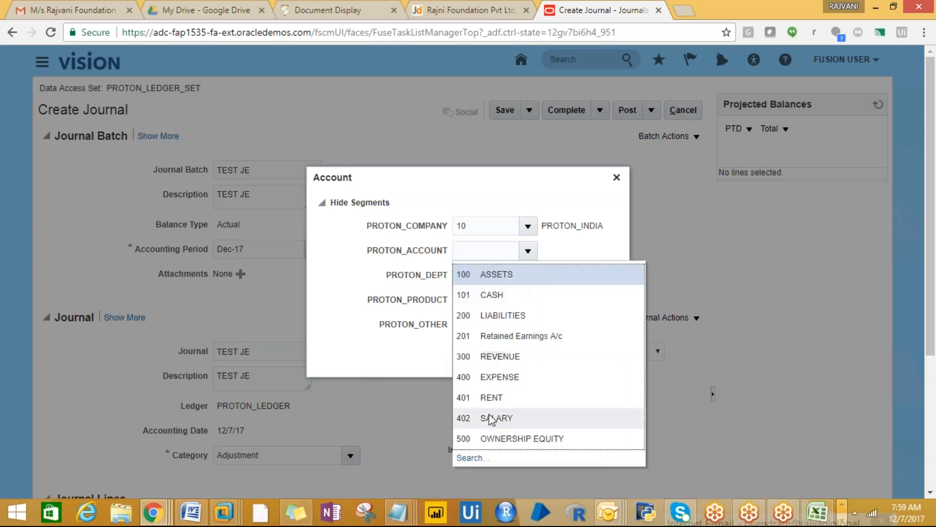
{"action": "left_click", "coordinate": [493, 296]}
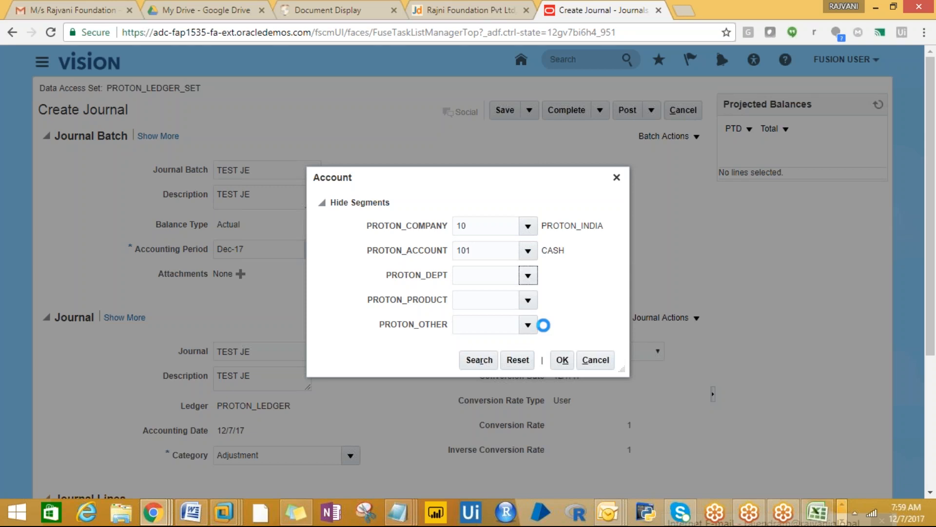
{"action": "left_click", "coordinate": [507, 299]}
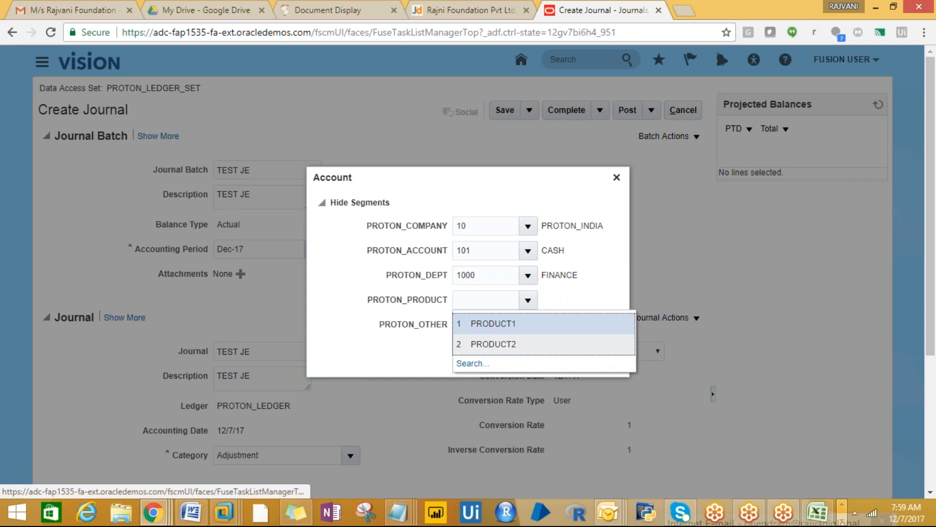
{"action": "left_click", "coordinate": [524, 324]}
{"action": "left_click", "coordinate": [532, 327]}
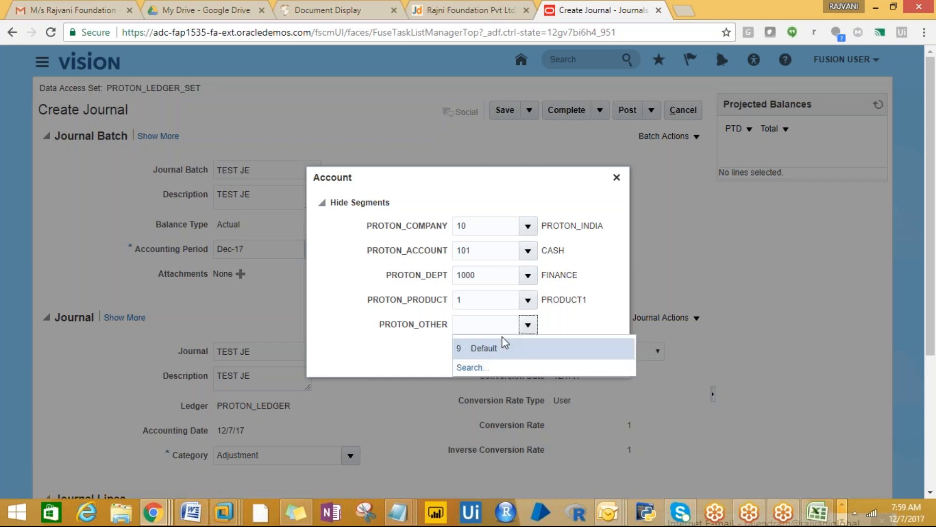
{"action": "left_click", "coordinate": [497, 342]}
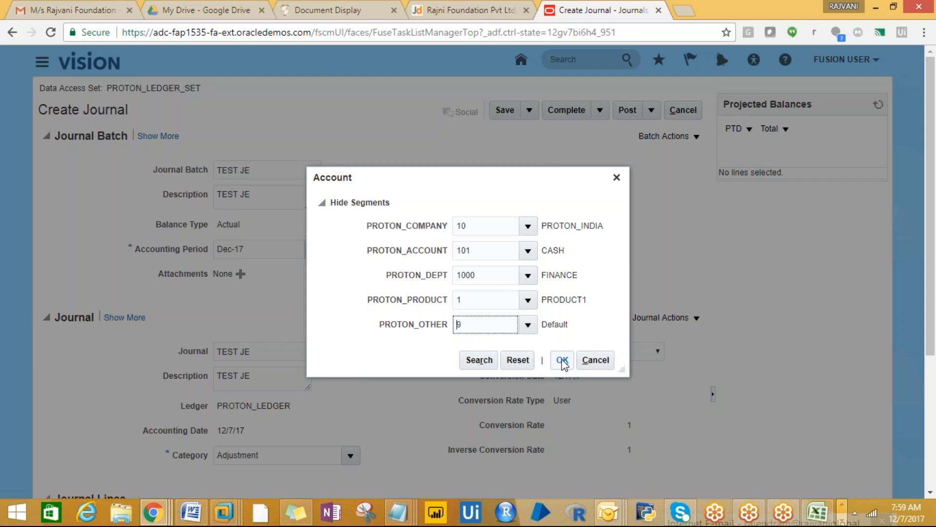
{"action": "left_click", "coordinate": [562, 360]}
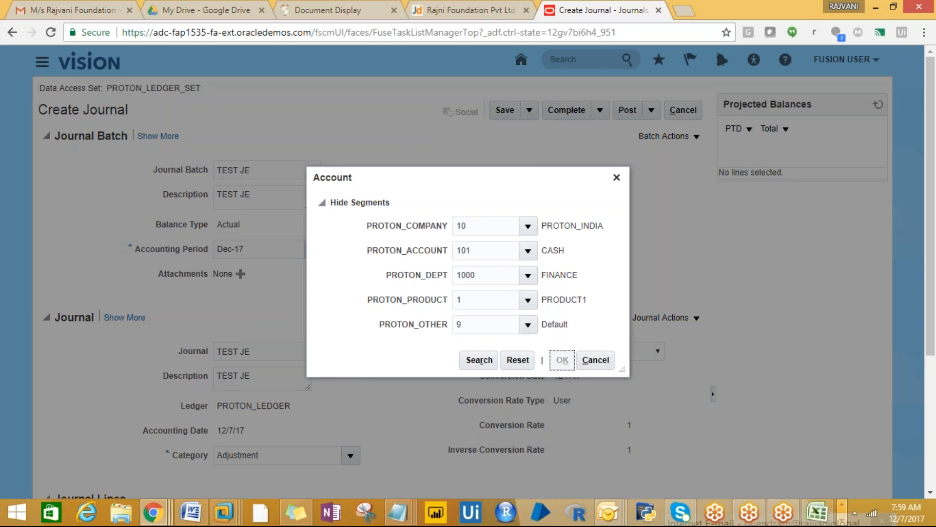
- Enter a 99.00 credit on line 2, leaving the journal unbalanced
{"action": "scroll", "coordinate": [932, 397], "scroll_direction": "down", "scroll_amount": 1}
{"action": "scroll", "coordinate": [933, 397], "scroll_direction": "down", "scroll_amount": 3}
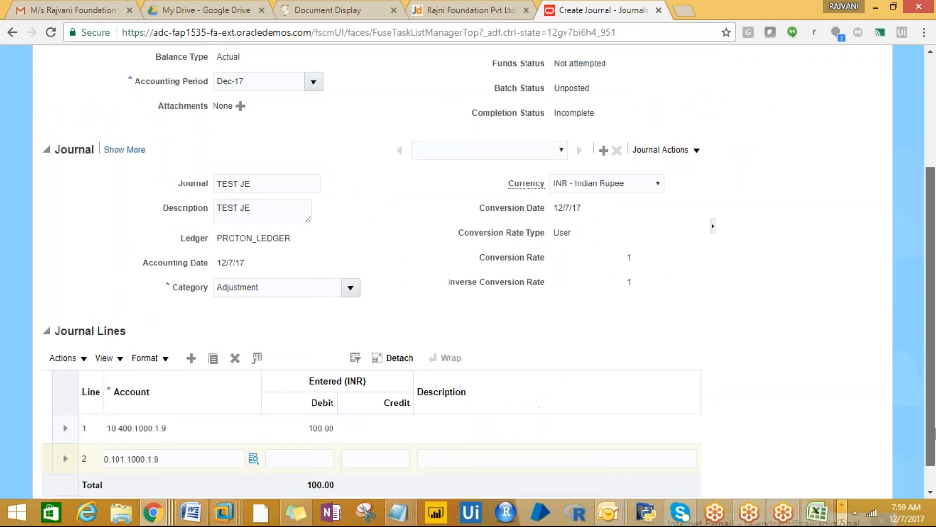
{"action": "left_click", "coordinate": [376, 442]}
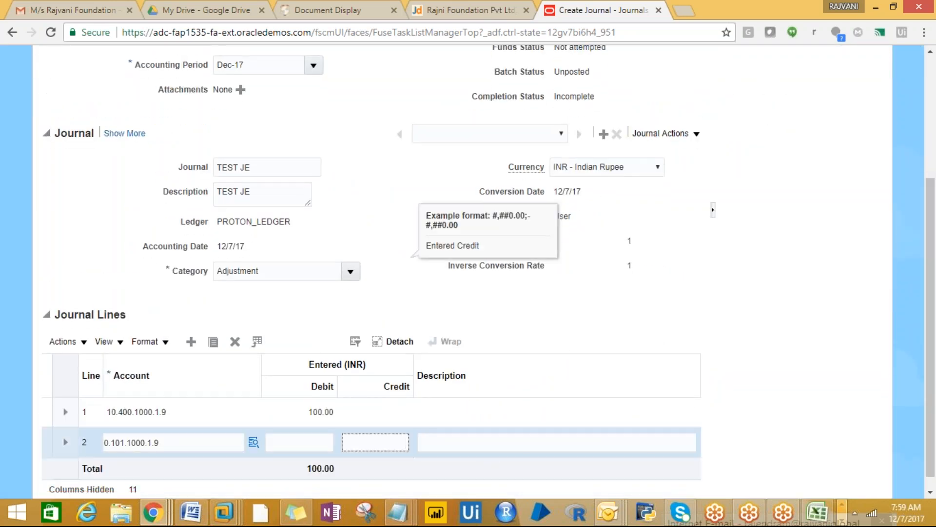
{"action": "type", "text": "99"}
{"action": "key", "text": "Tab"}
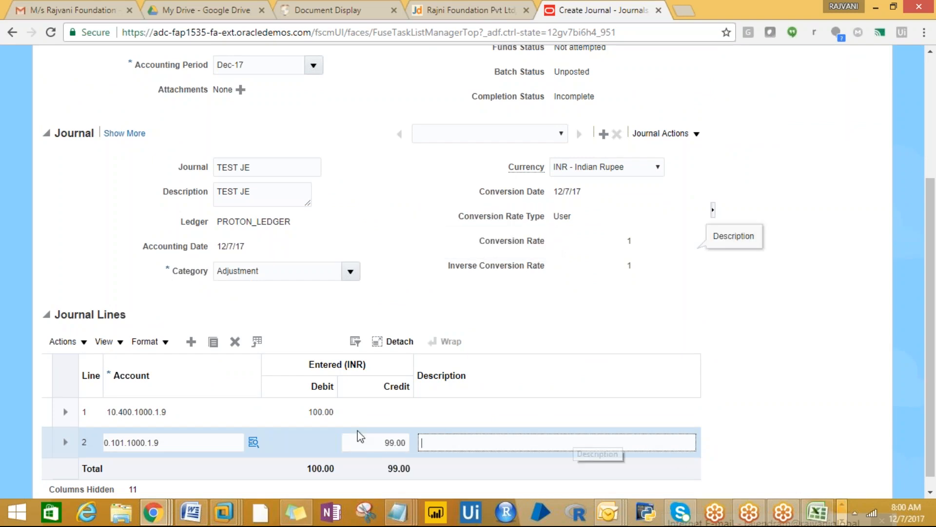
{"action": "left_click_drag", "start_coordinate": [930, 334], "coordinate": [934, 197]}
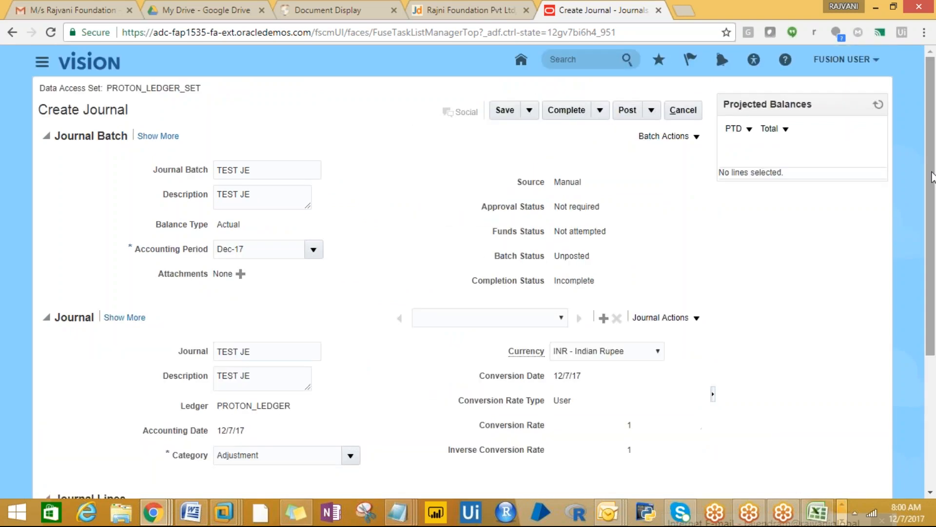
- Save the TEST JE journal and mark it Complete, accepting both unequal-totals warnings
{"action": "left_click", "coordinate": [505, 111]}
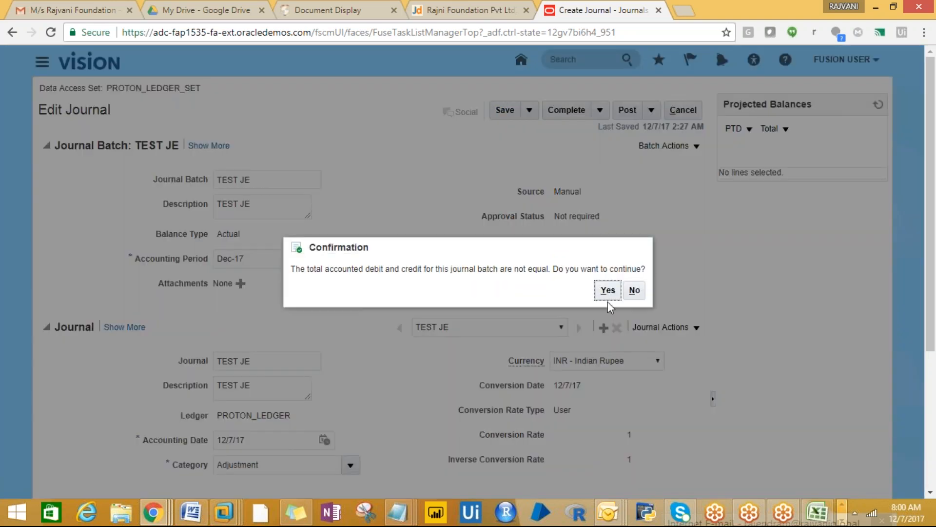
{"action": "left_click", "coordinate": [608, 291]}
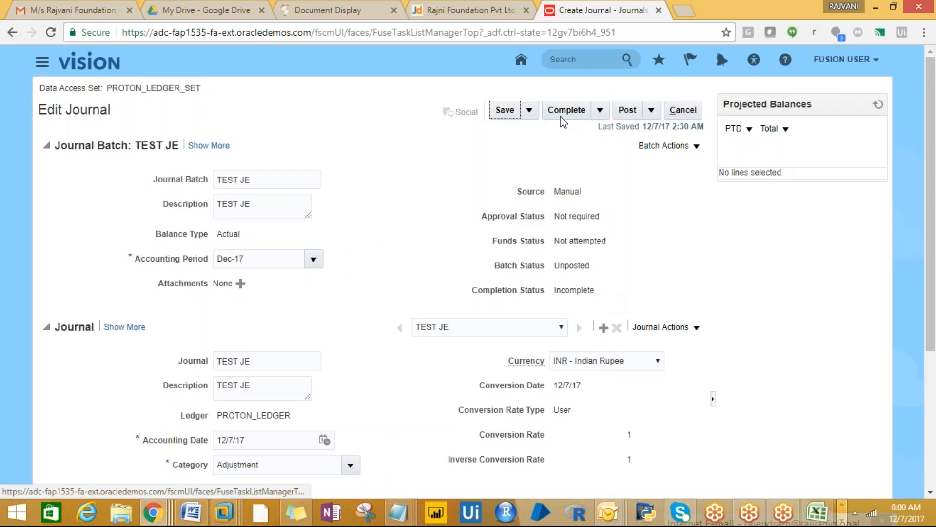
{"action": "left_click", "coordinate": [566, 110]}
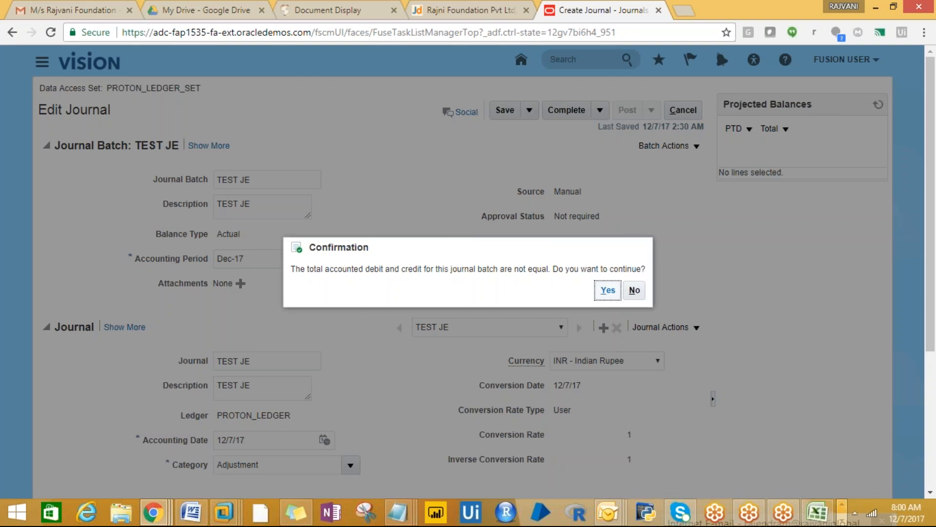
{"action": "left_click", "coordinate": [607, 296]}
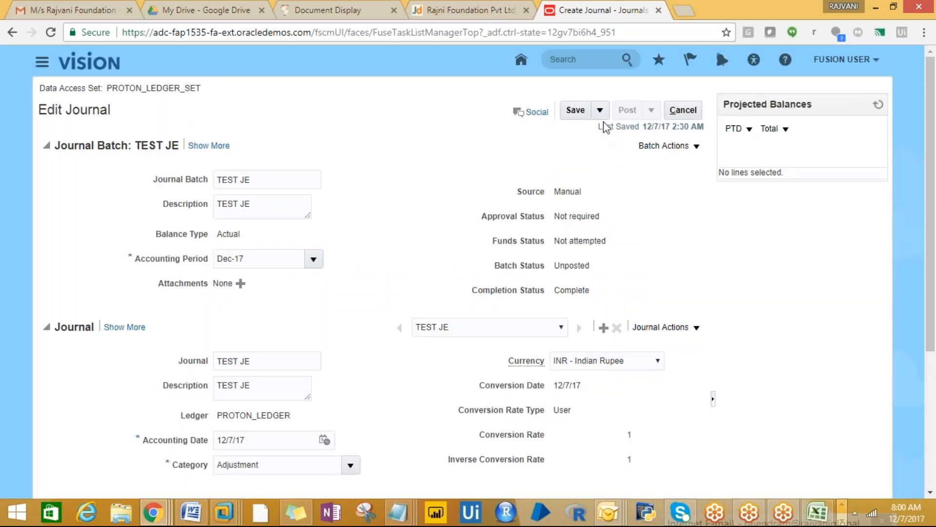
{"action": "left_click", "coordinate": [601, 113]}
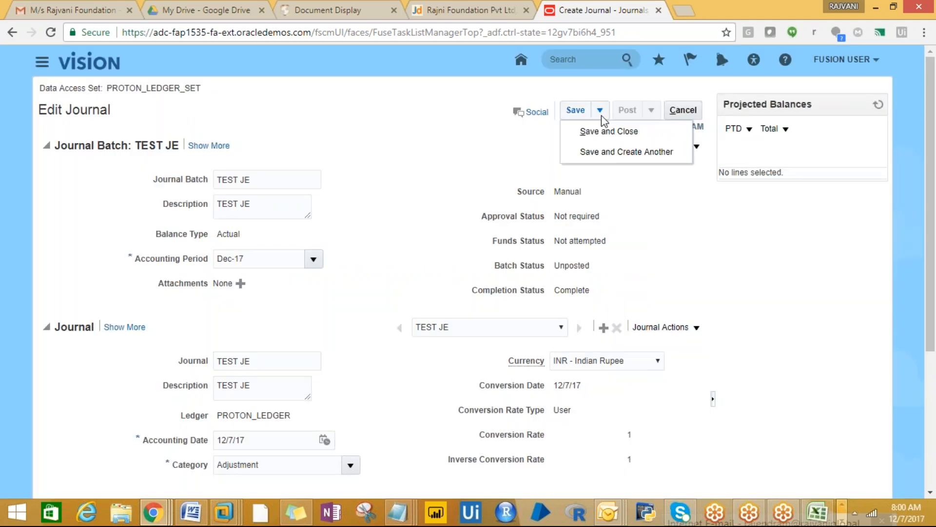
{"action": "left_click", "coordinate": [635, 193]}
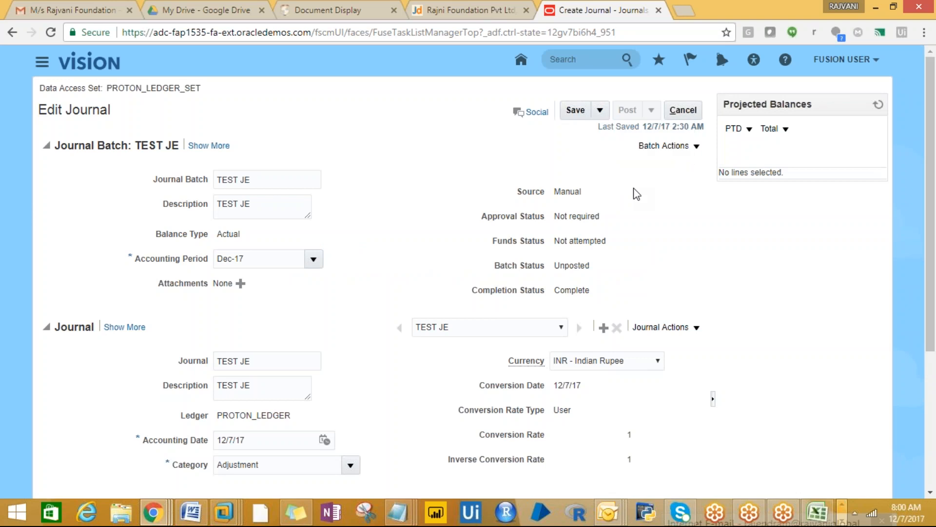
{"action": "scroll", "coordinate": [933, 249], "scroll_direction": "down", "scroll_amount": 1}
{"action": "scroll", "coordinate": [933, 249], "scroll_direction": "up", "scroll_amount": 1}
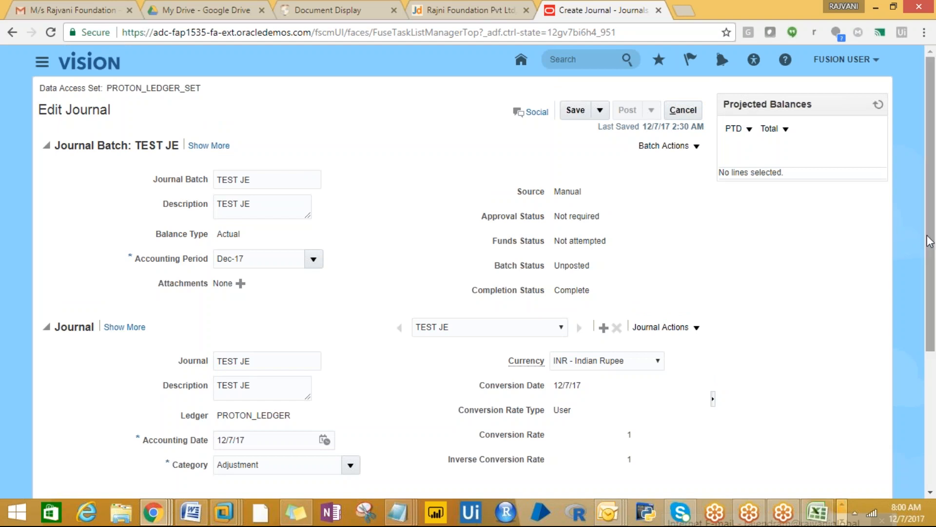
{"action": "left_click_drag", "start_coordinate": [930, 245], "coordinate": [935, 372]}
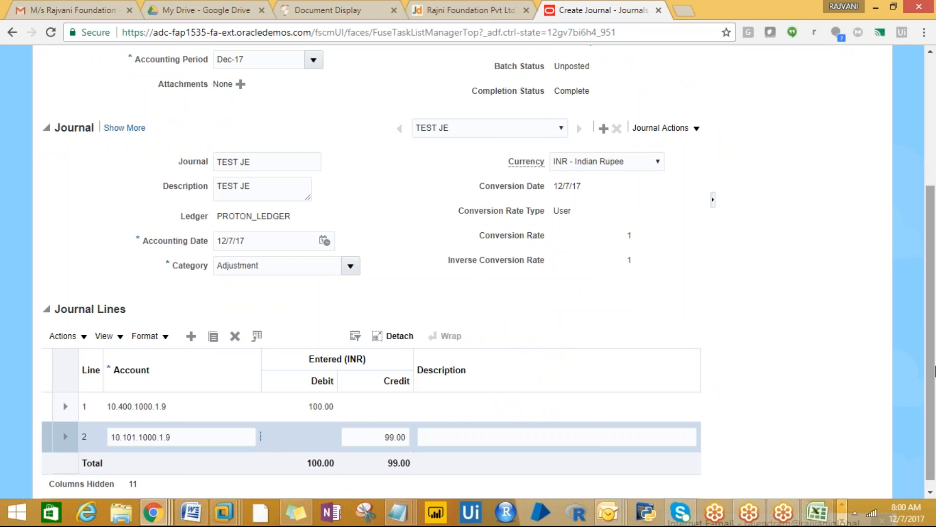
{"action": "left_click_drag", "start_coordinate": [934, 371], "coordinate": [932, 200]}
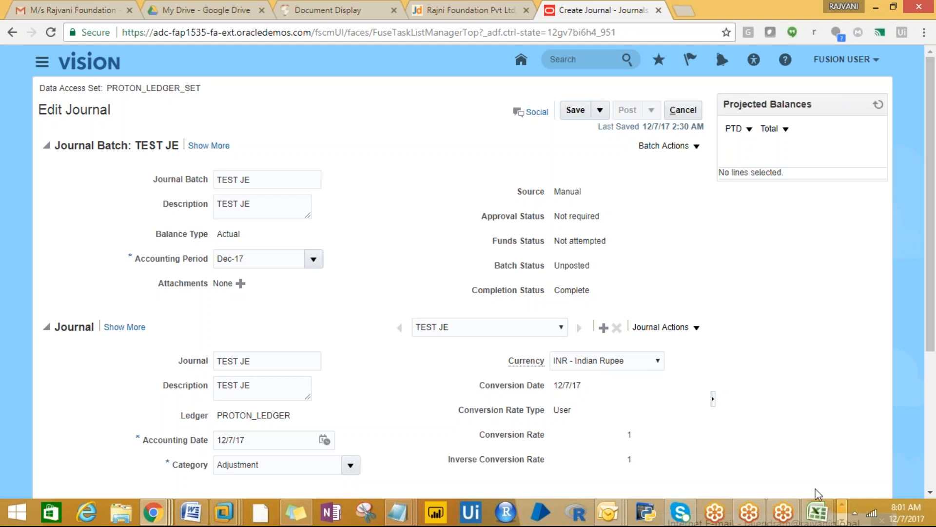
- Bring up the FUSION FINANCIALS workbook and select the task notes from A7 downward
{"action": "left_click", "coordinate": [817, 512]}
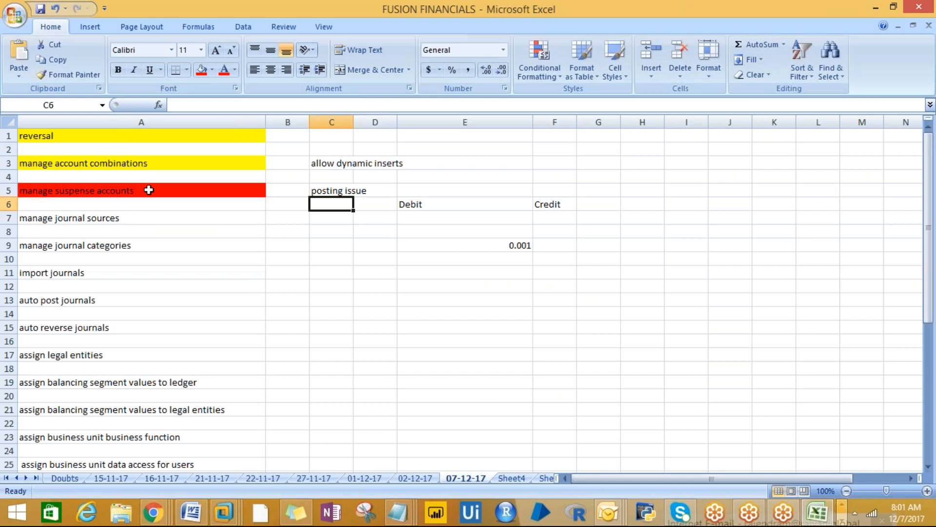
{"action": "left_click_drag", "start_coordinate": [69, 218], "coordinate": [85, 471]}
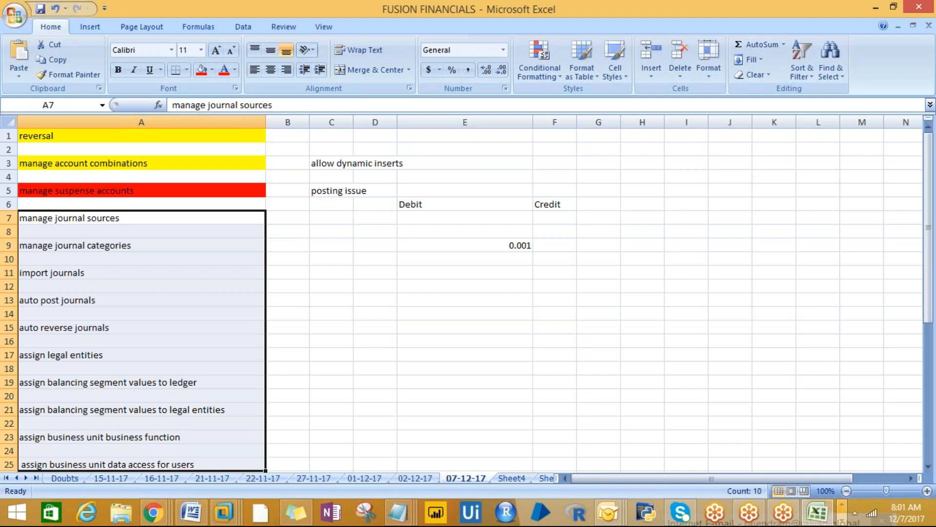
{"action": "left_click", "coordinate": [57, 353]}
{"action": "left_click_drag", "start_coordinate": [928, 227], "coordinate": [928, 312]}
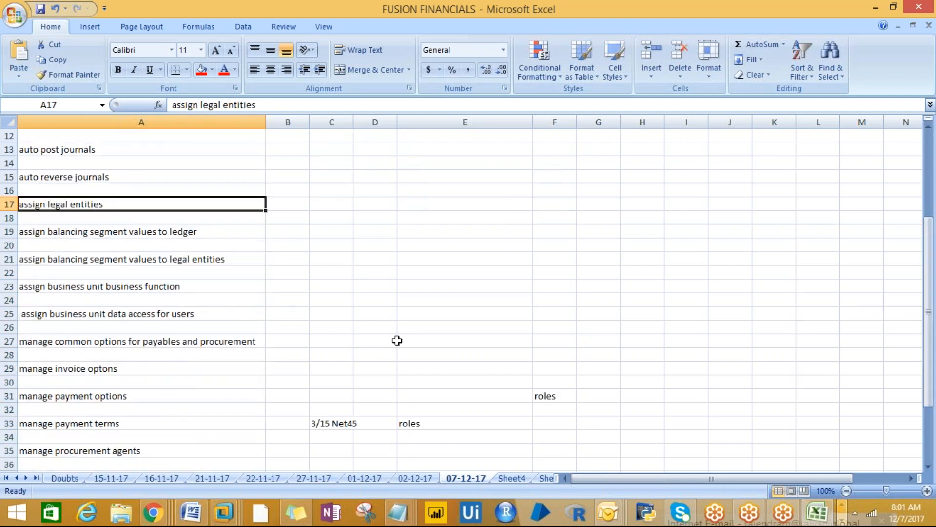
- Copy the 'assign business unit business function' note in A23 and return to Oracle
{"action": "key", "text": "Down"}
{"action": "key", "text": "Down"}
{"action": "key", "text": "Down"}
{"action": "key", "text": "Down"}
{"action": "key", "text": "Down"}
{"action": "key", "text": "Down"}
{"action": "key", "text": "Down"}
{"action": "key", "text": "Up"}
{"action": "key", "text": "Down"}
{"action": "key", "text": "Up"}
{"action": "key", "text": "Down"}
{"action": "key", "text": "Up"}
{"action": "key", "text": "Down"}
{"action": "key", "text": "Down"}
{"action": "key", "text": "Up"}
{"action": "key", "text": "Up"}
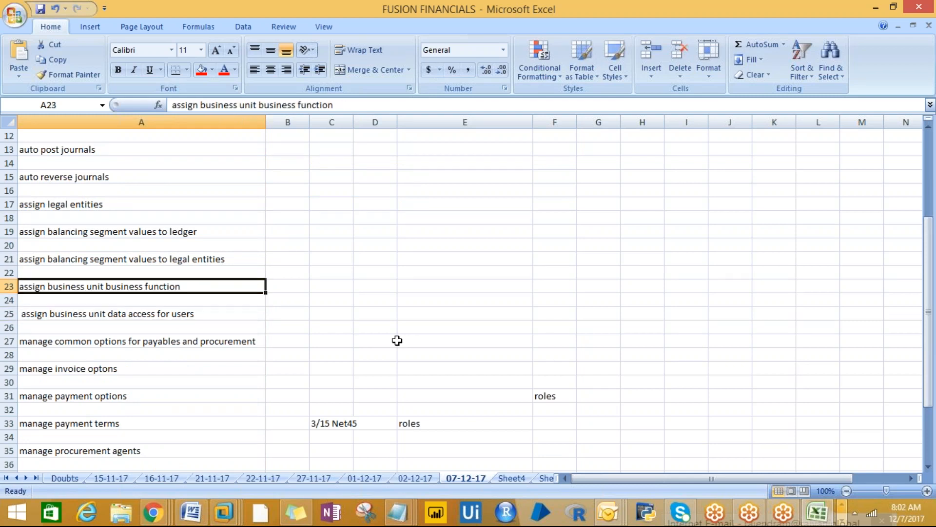
{"action": "key", "text": "Down"}
{"action": "key", "text": "Down"}
{"action": "key", "text": "Up"}
{"action": "key", "text": "ctrl+c"}
{"action": "key", "text": "alt+Tab"}
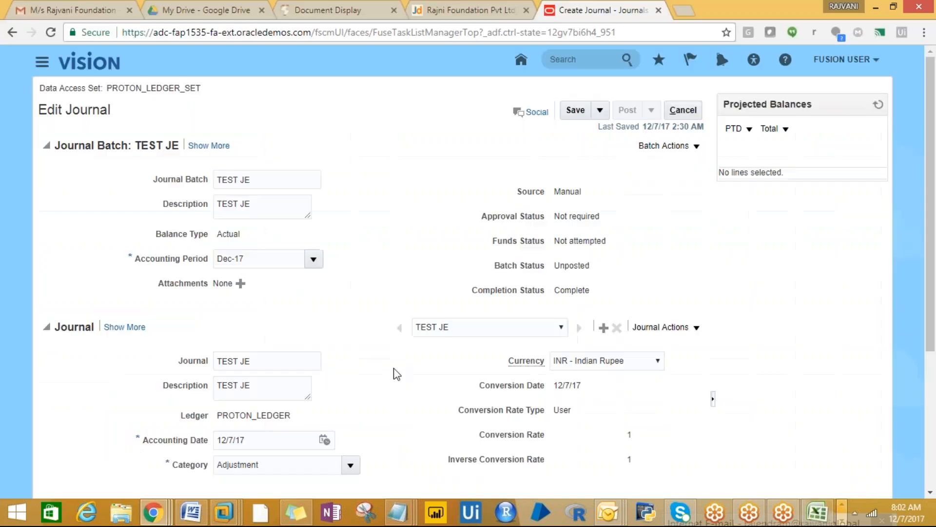
- Cancel out of the TEST JE journal and go to Setup and Maintenance via the user menu
{"action": "left_click", "coordinate": [683, 110]}
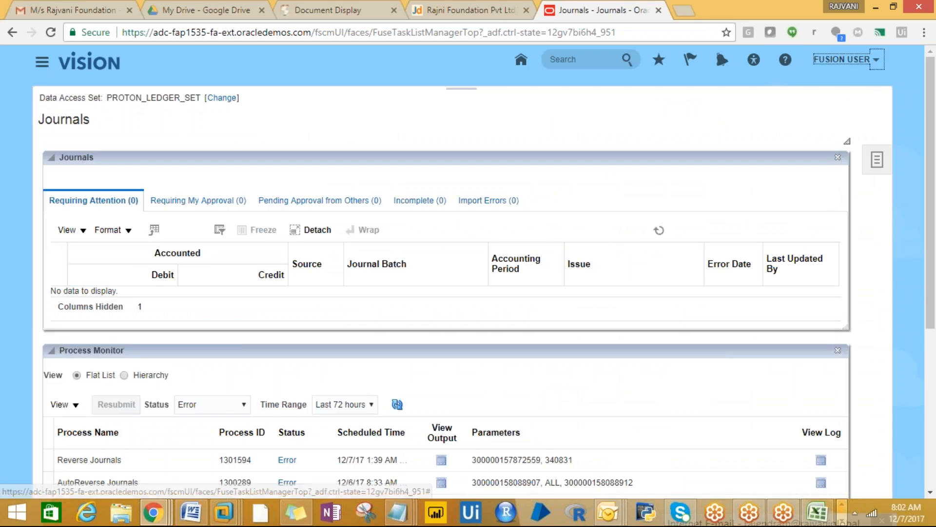
{"action": "left_click", "coordinate": [847, 60]}
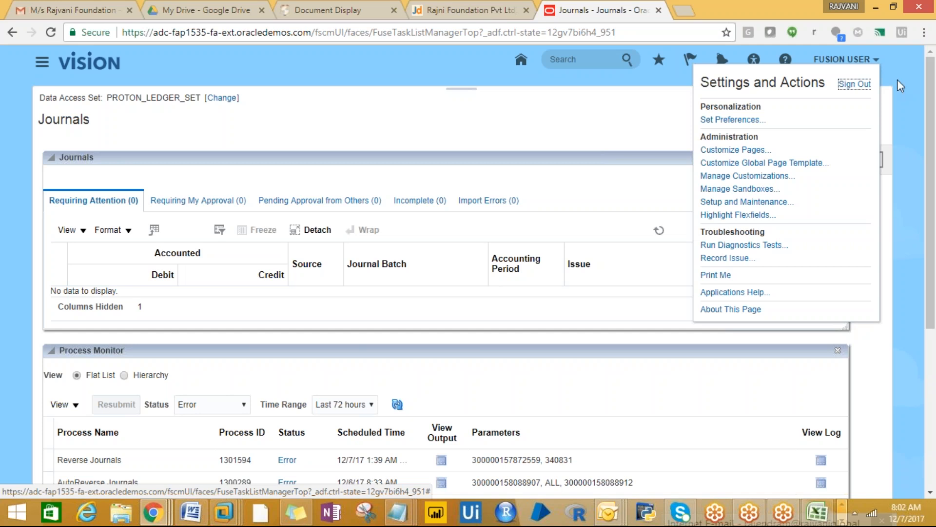
{"action": "left_click", "coordinate": [734, 202]}
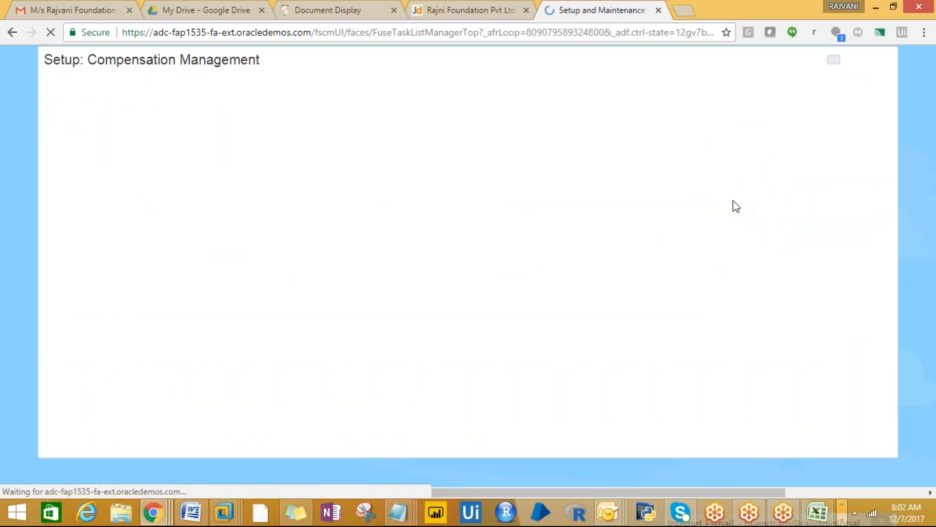
- Search tasks for the pasted Assign Business Unit Business Function, then switch the offering to Financials
{"action": "left_click", "coordinate": [490, 123]}
{"action": "key", "text": "ctrl+v"}
{"action": "left_click", "coordinate": [631, 122]}
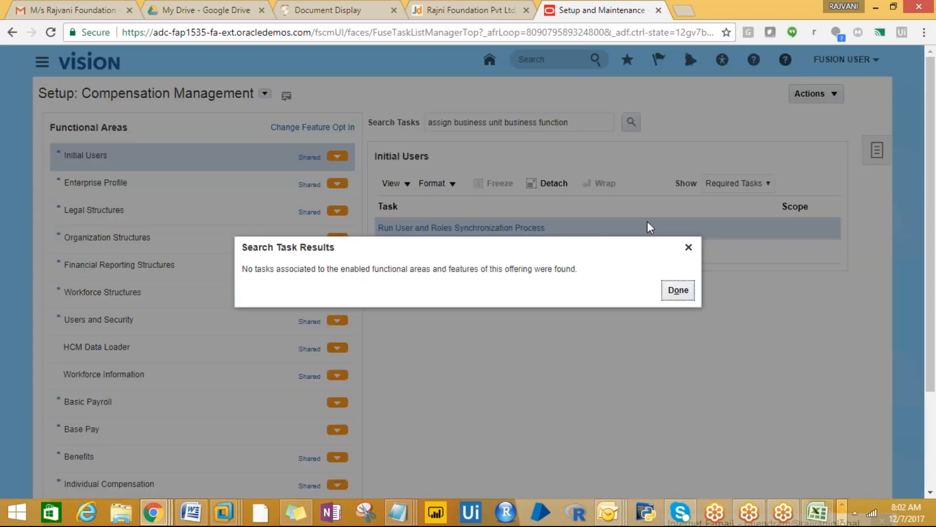
{"action": "left_click", "coordinate": [678, 291]}
{"action": "left_click", "coordinate": [265, 94]}
{"action": "left_click", "coordinate": [303, 188]}
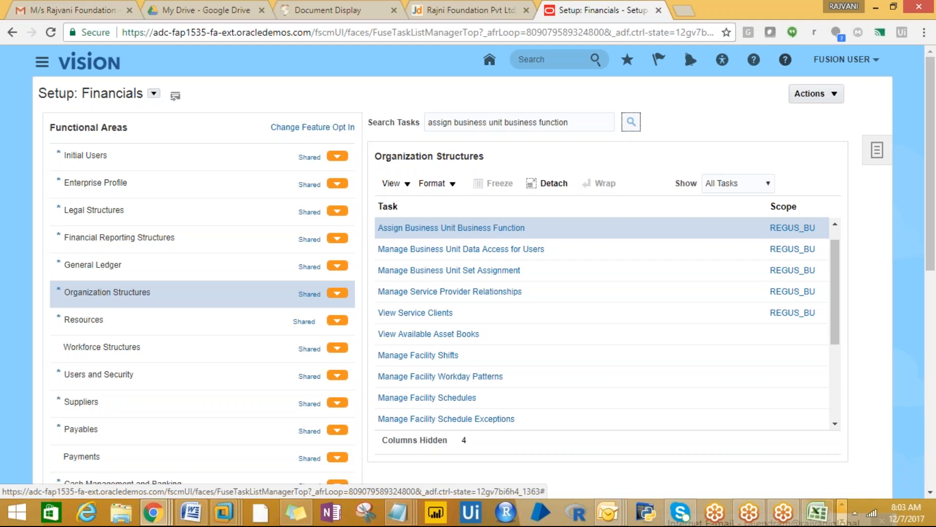
- Scope the Assign Business Unit Business Function task to REGUS_BU and open it
{"action": "left_click", "coordinate": [793, 230]}
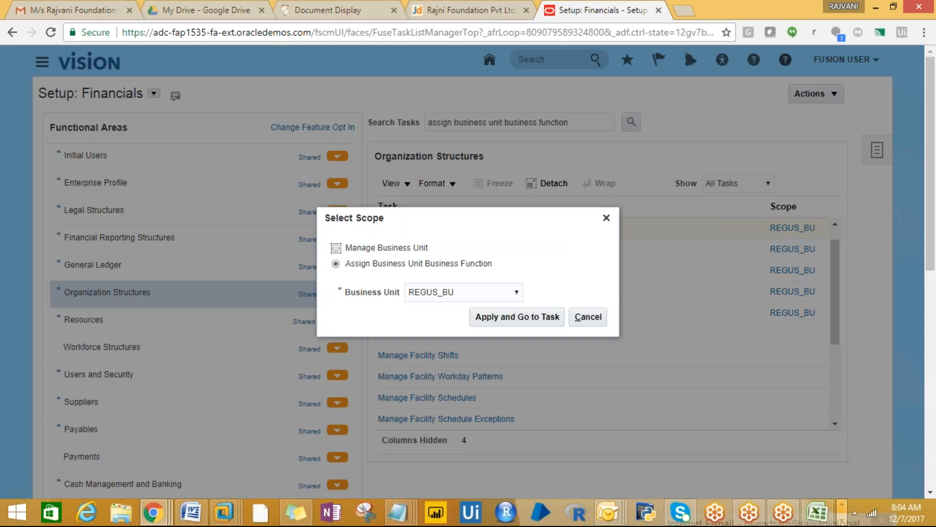
{"action": "left_click", "coordinate": [505, 324]}
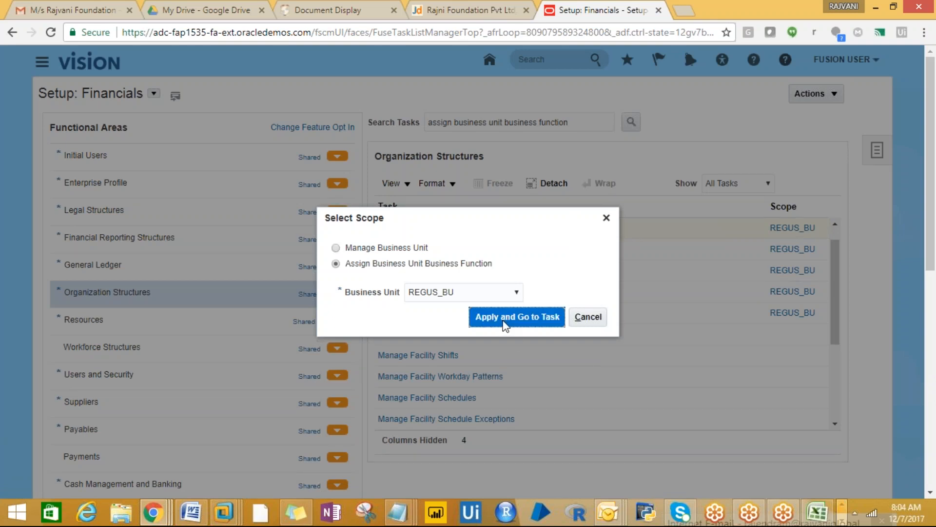
{"action": "left_click", "coordinate": [512, 292]}
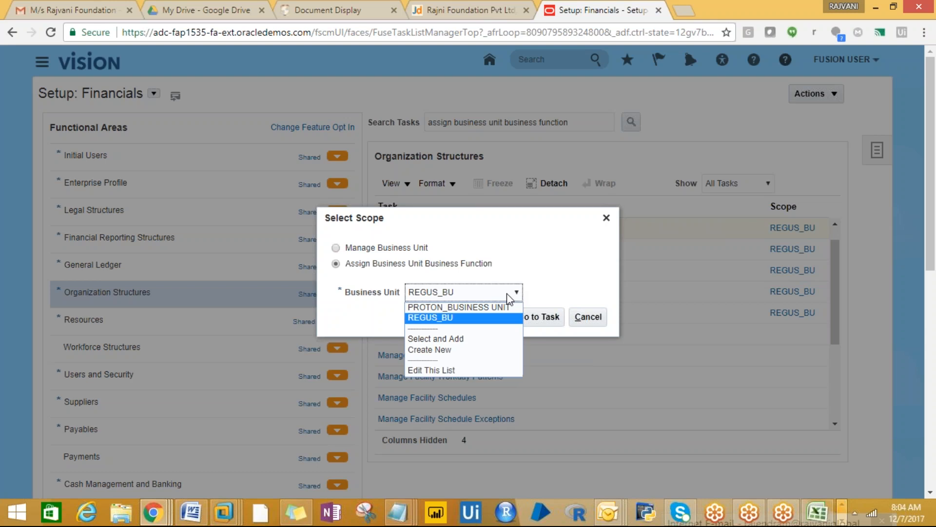
{"action": "left_click", "coordinate": [543, 323]}
{"action": "left_click", "coordinate": [545, 324]}
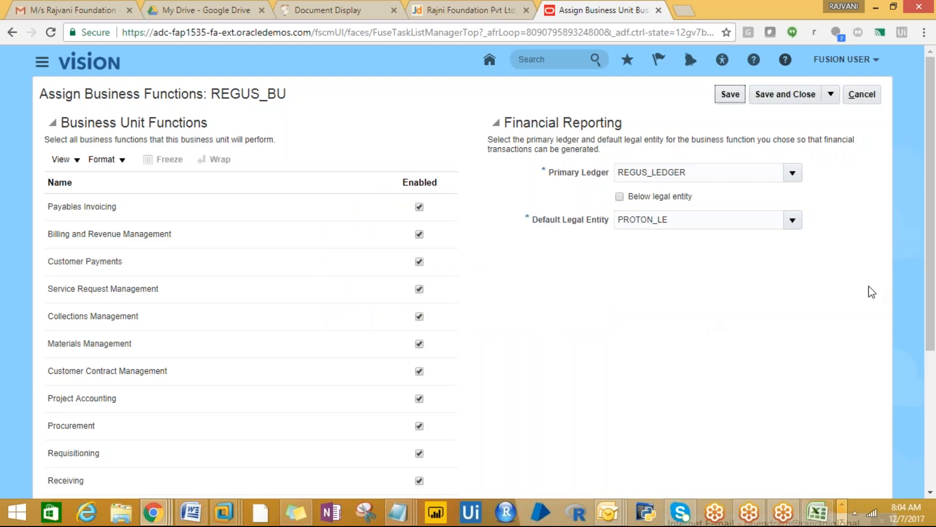
{"action": "scroll", "coordinate": [931, 270], "scroll_direction": "down", "scroll_amount": 3}
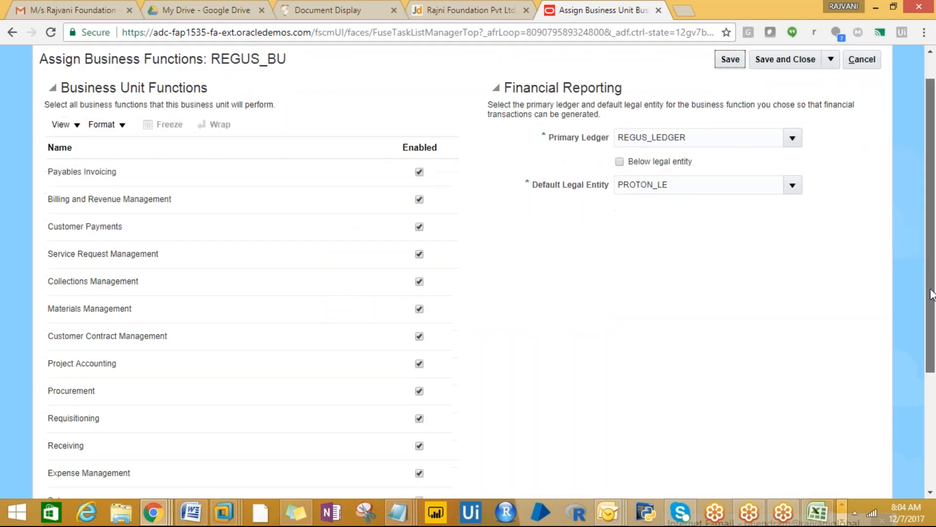
{"action": "scroll", "coordinate": [931, 269], "scroll_direction": "up", "scroll_amount": 3}
{"action": "scroll", "coordinate": [931, 256], "scroll_direction": "down", "scroll_amount": 3}
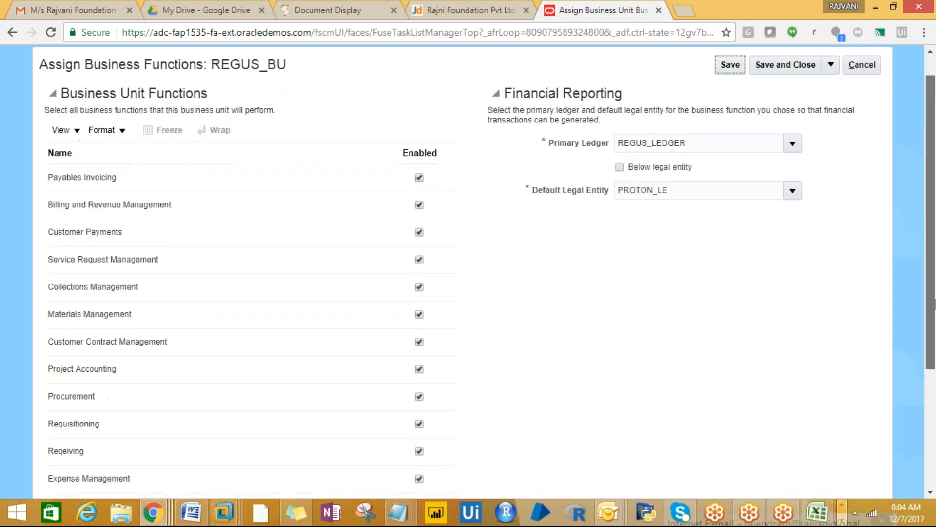
{"action": "scroll", "coordinate": [934, 351], "scroll_direction": "down", "scroll_amount": 2}
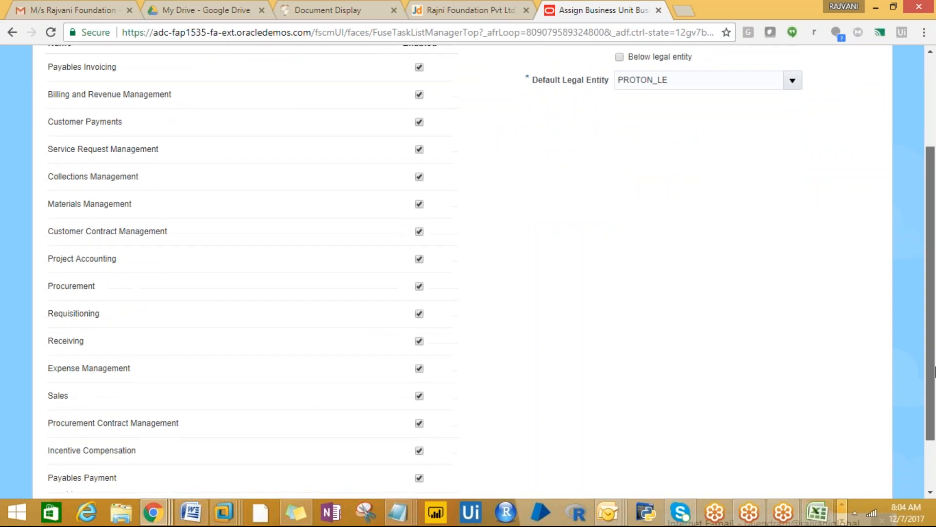
{"action": "scroll", "coordinate": [926, 321], "scroll_direction": "up", "scroll_amount": 3}
{"action": "scroll", "coordinate": [914, 288], "scroll_direction": "up", "scroll_amount": 2}
{"action": "scroll", "coordinate": [919, 307], "scroll_direction": "down", "scroll_amount": 1}
{"action": "scroll", "coordinate": [922, 303], "scroll_direction": "up", "scroll_amount": 2}
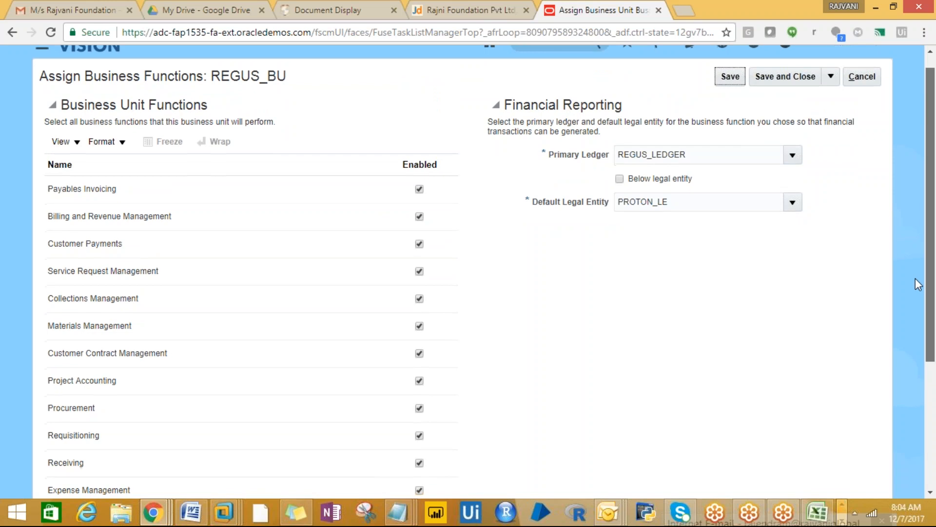
{"action": "scroll", "coordinate": [914, 285], "scroll_direction": "down", "scroll_amount": 1}
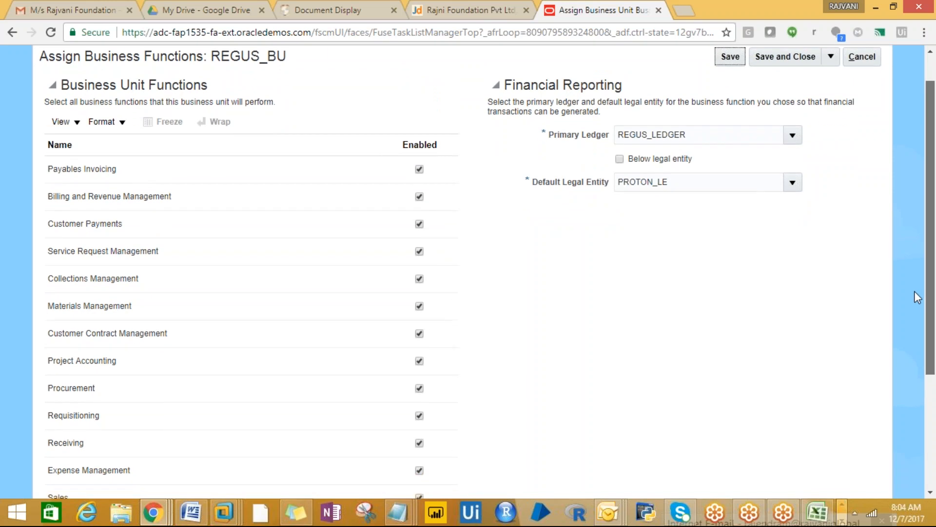
{"action": "scroll", "coordinate": [915, 292], "scroll_direction": "down", "scroll_amount": 1}
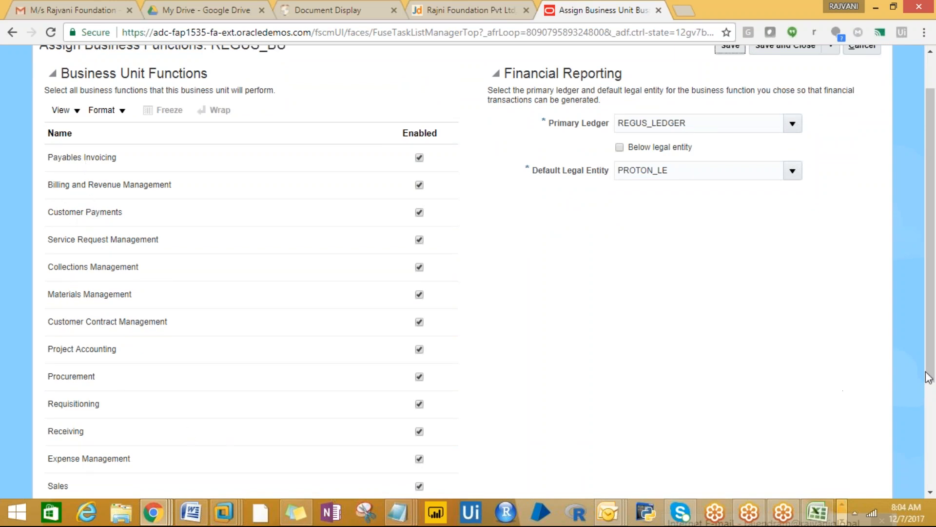
{"action": "left_click_drag", "start_coordinate": [931, 380], "coordinate": [932, 363]}
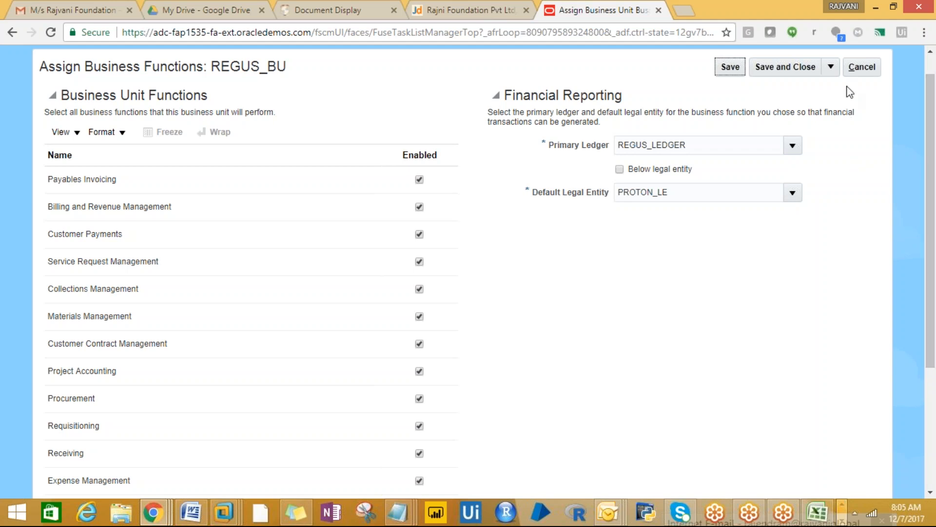
- In Excel, check cell G11 and the Fusion column on the 01-12-17 setups comparison sheet
{"action": "left_click", "coordinate": [817, 513]}
{"action": "left_click", "coordinate": [817, 515]}
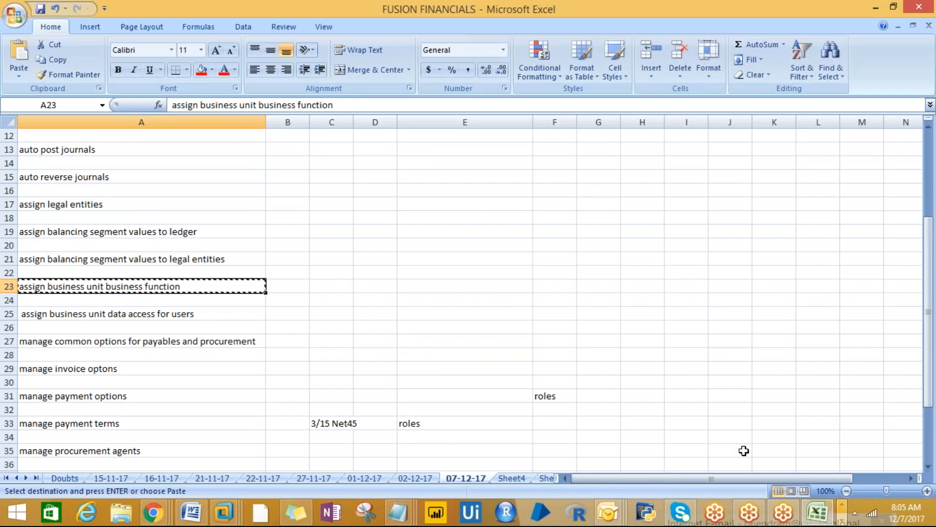
{"action": "left_click", "coordinate": [351, 238]}
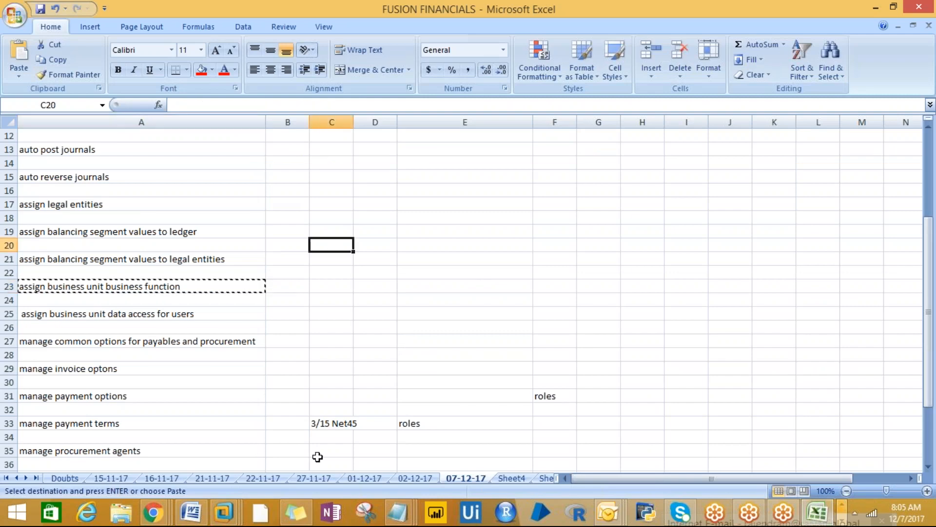
{"action": "left_click", "coordinate": [363, 478]}
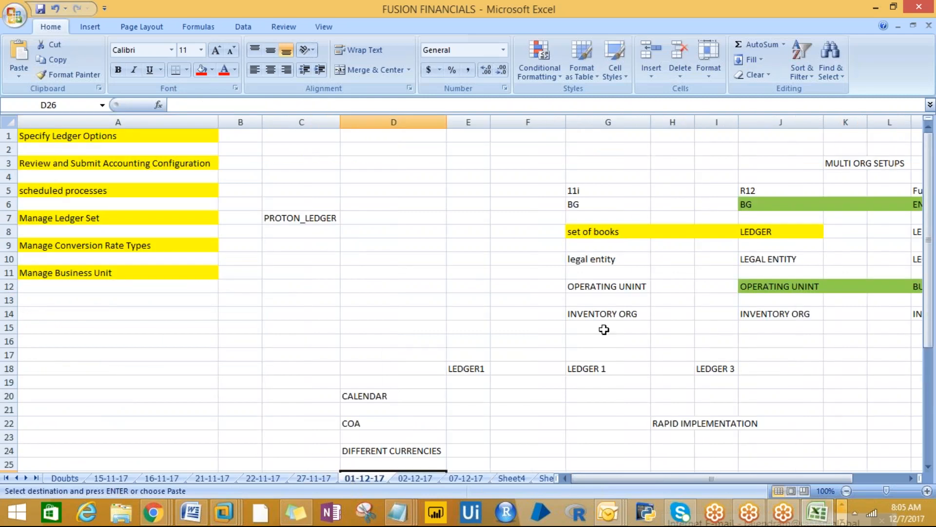
{"action": "left_click", "coordinate": [568, 270]}
{"action": "key", "text": "Right"}
{"action": "key", "text": "Right"}
{"action": "key", "text": "Right"}
{"action": "key", "text": "Right"}
{"action": "key", "text": "Right"}
{"action": "key", "text": "Right"}
{"action": "key", "text": "Right"}
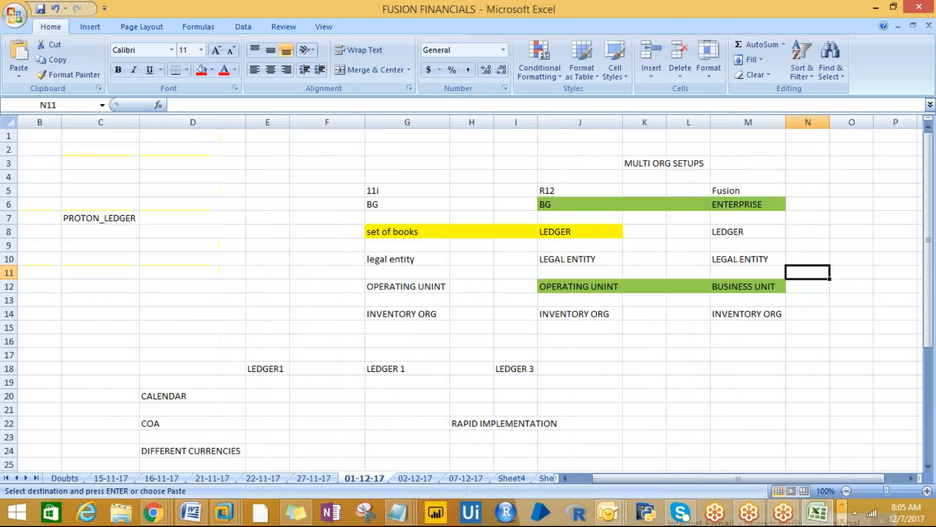
- Settle on the 02-12-17 notes sheet after glancing at 07-12-17
{"action": "left_click", "coordinate": [423, 477]}
{"action": "left_click", "coordinate": [467, 478]}
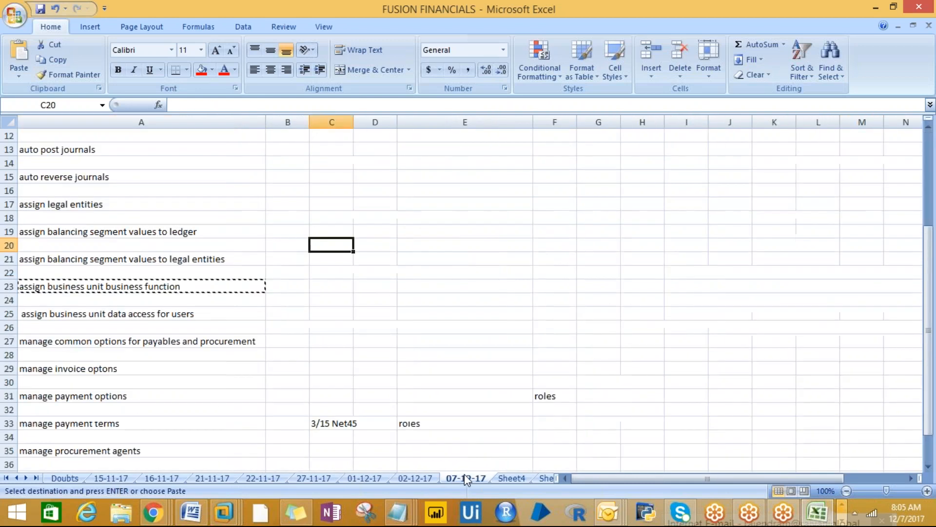
{"action": "left_click", "coordinate": [413, 479]}
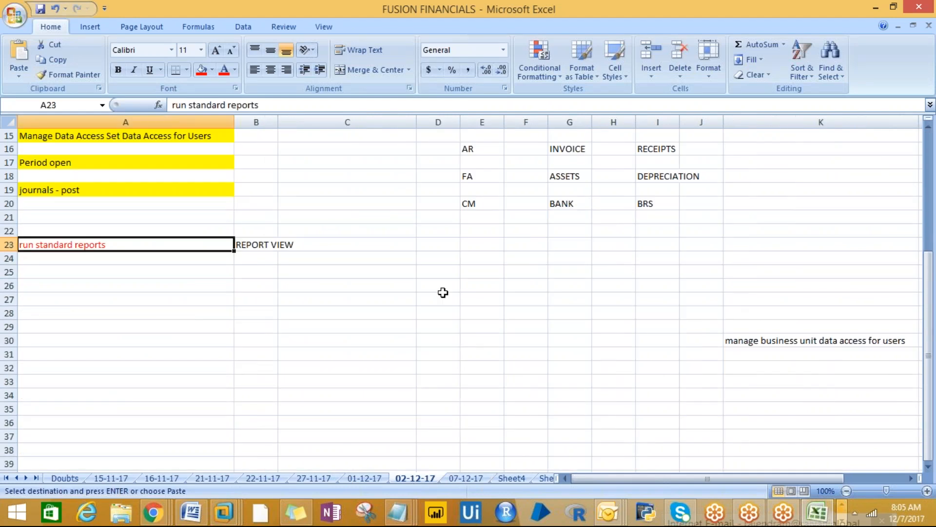
{"action": "left_click", "coordinate": [560, 15]}
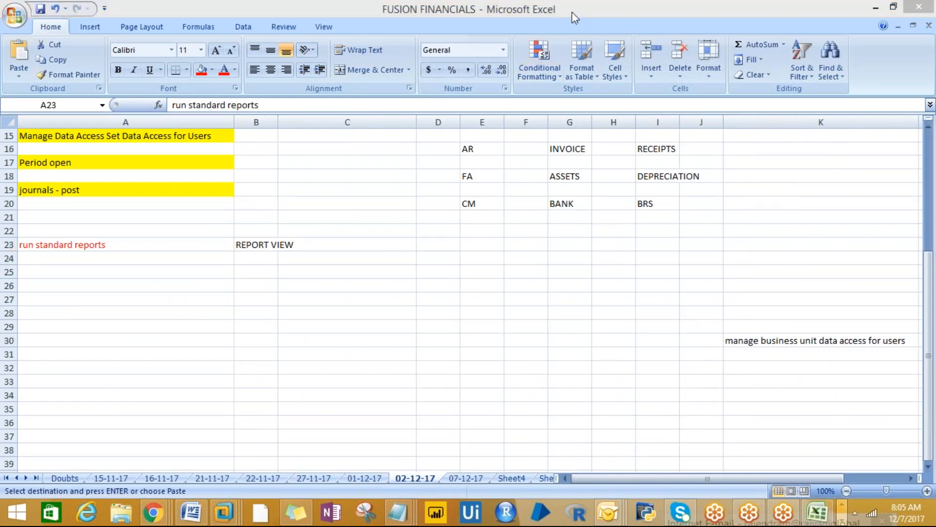